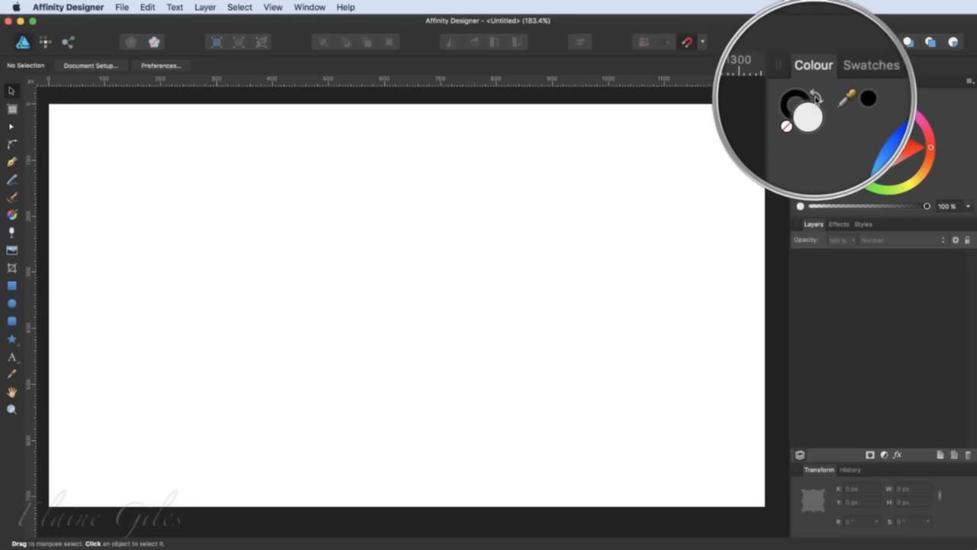
Step: Swap the default fill and stroke colours back and forth, ending with the light grey fill and black stroke
{"action": "left_click", "coordinate": [815, 97]}
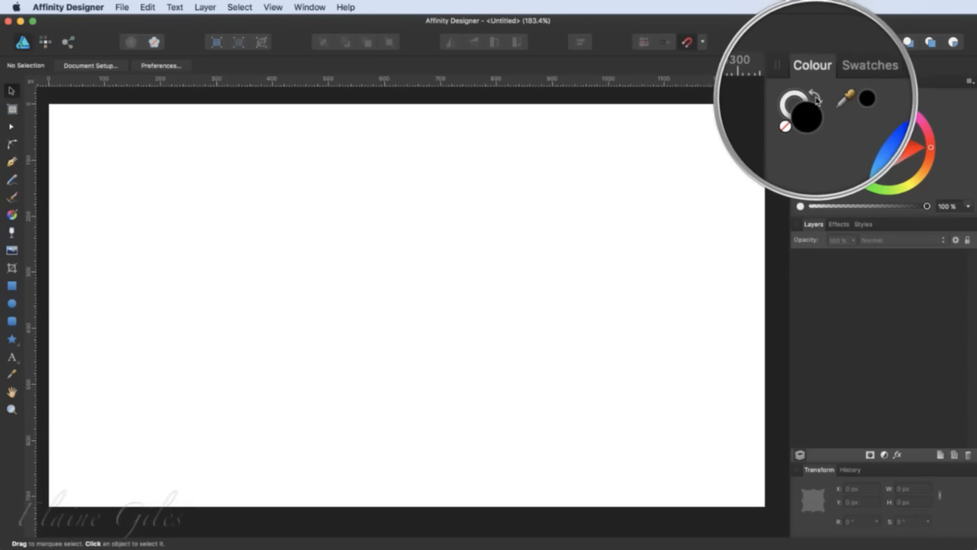
{"action": "left_click", "coordinate": [816, 97]}
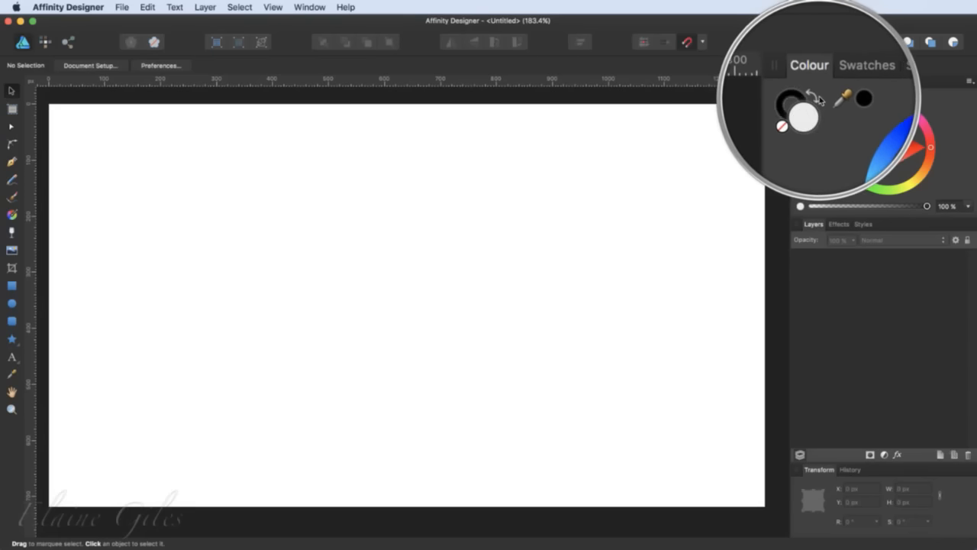
{"action": "left_click", "coordinate": [816, 97]}
{"action": "left_click", "coordinate": [816, 98]}
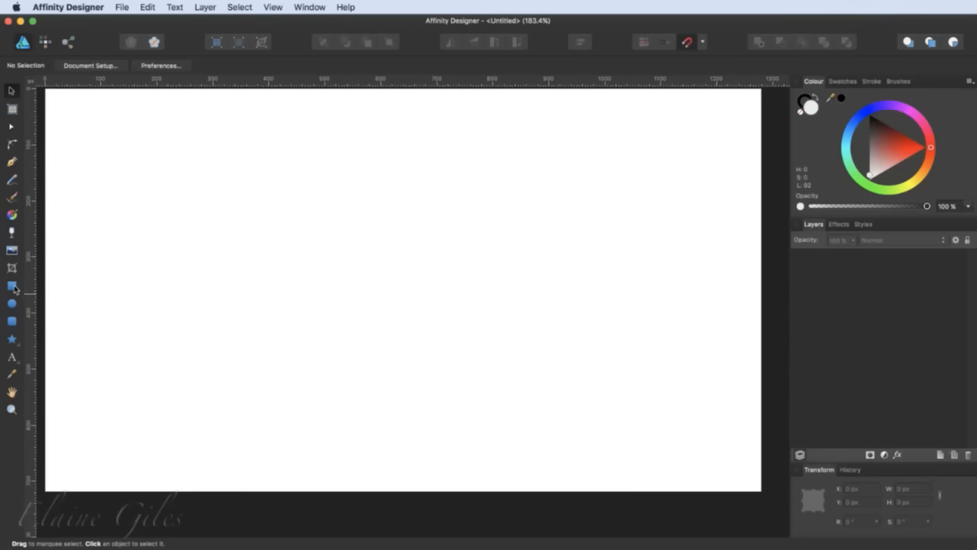
Step: Draw a rectangle about 173 × 165 px on the upper left of the page and place a duplicate beside it
{"action": "left_click", "coordinate": [12, 285]}
{"action": "left_click_drag", "start_coordinate": [160, 186], "coordinate": [258, 279]}
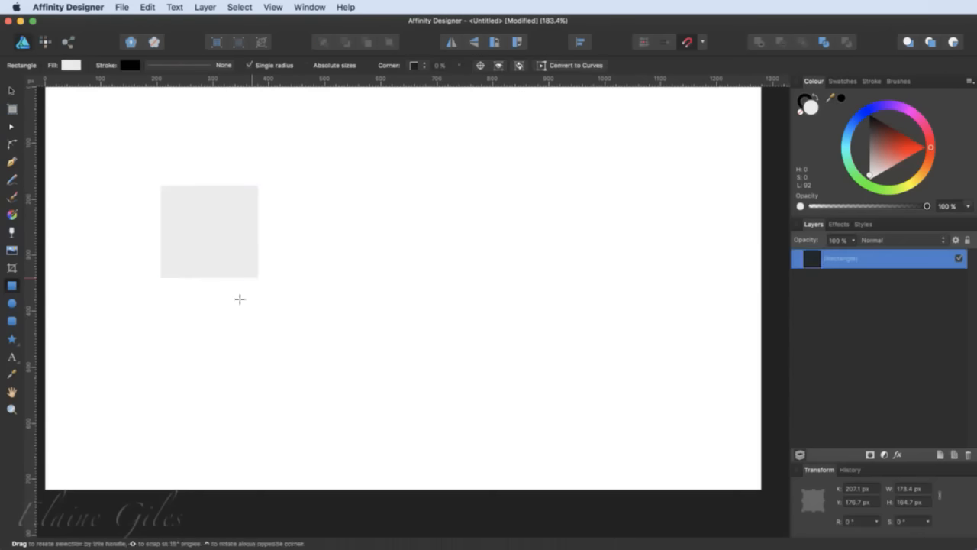
{"action": "left_click_drag", "start_coordinate": [208, 248], "coordinate": [331, 246]}
Step: Fill the original rectangle with blue and its duplicate with orange using the colour wheel
{"action": "left_click", "coordinate": [201, 253]}
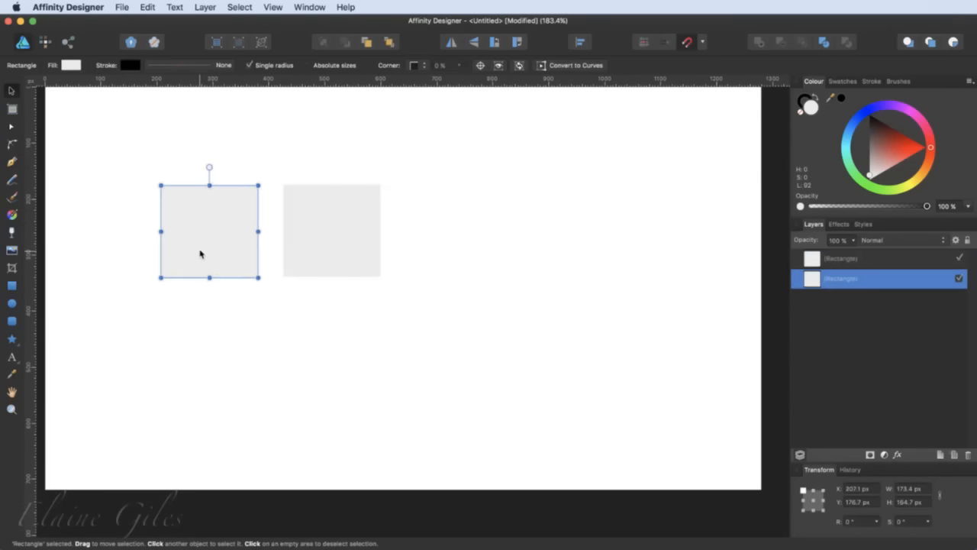
{"action": "left_click", "coordinate": [860, 121]}
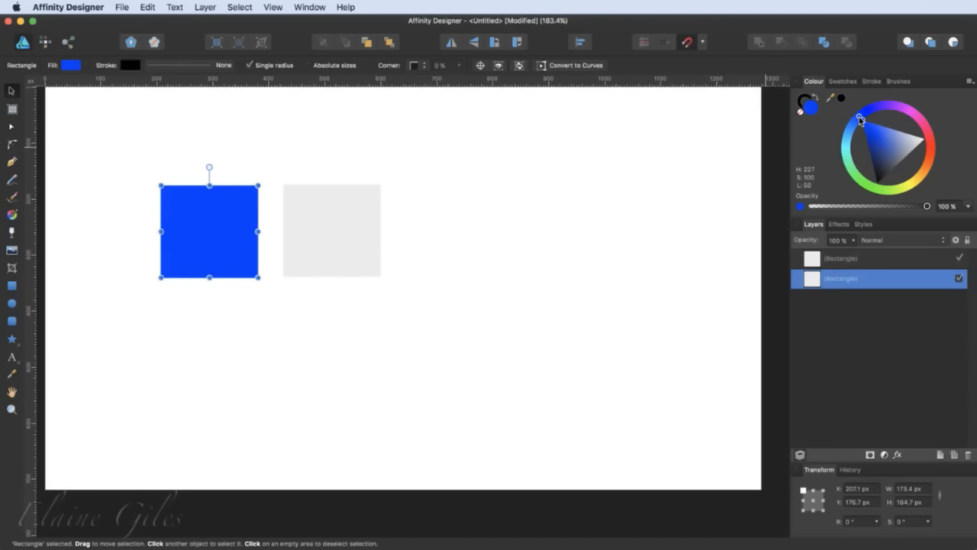
{"action": "left_click", "coordinate": [310, 257]}
{"action": "left_click", "coordinate": [921, 173]}
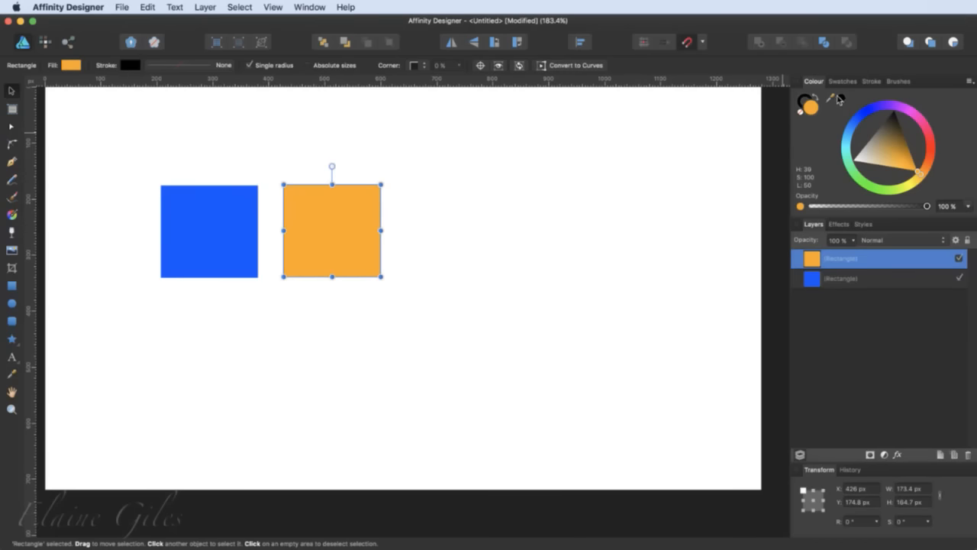
Step: Sample the orange rectangle's colour with the colour picker, followed by the blue rectangle's colour
{"action": "left_click_drag", "start_coordinate": [839, 99], "coordinate": [334, 234]}
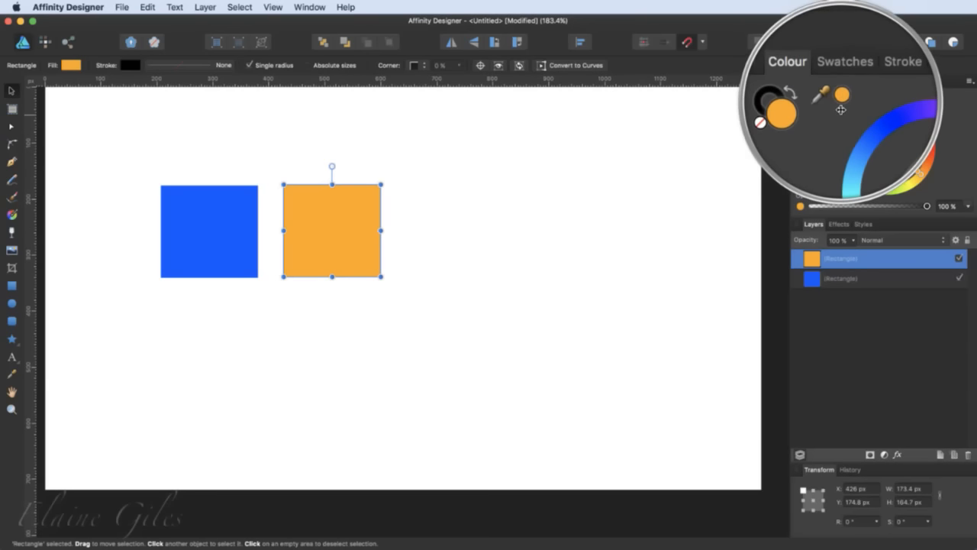
{"action": "left_click_drag", "start_coordinate": [830, 98], "coordinate": [193, 229]}
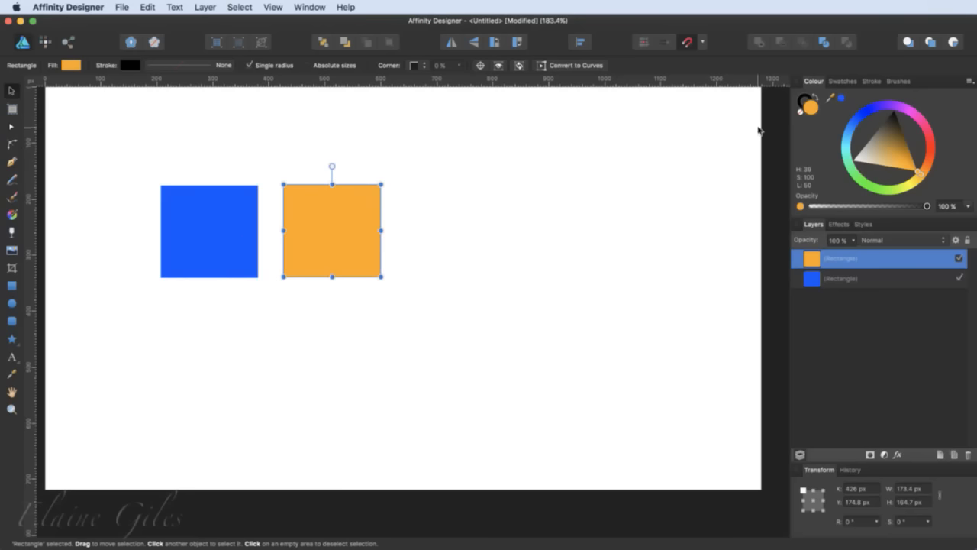
Step: Draw a third rectangle about 173 × 167 px beside the orange one and fill it with blue sampled from the first rectangle
{"action": "left_click", "coordinate": [221, 221]}
{"action": "left_click", "coordinate": [11, 284]}
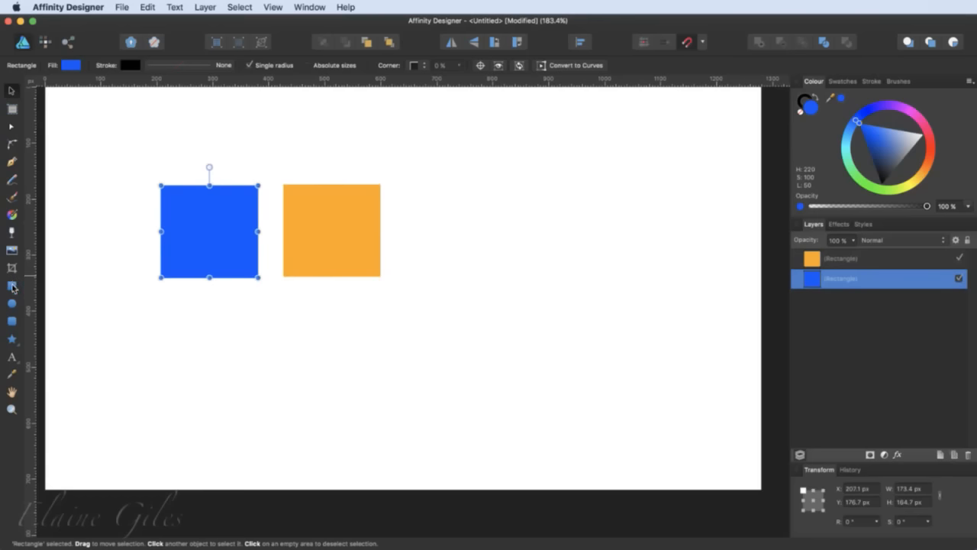
{"action": "left_click_drag", "start_coordinate": [425, 184], "coordinate": [523, 278]}
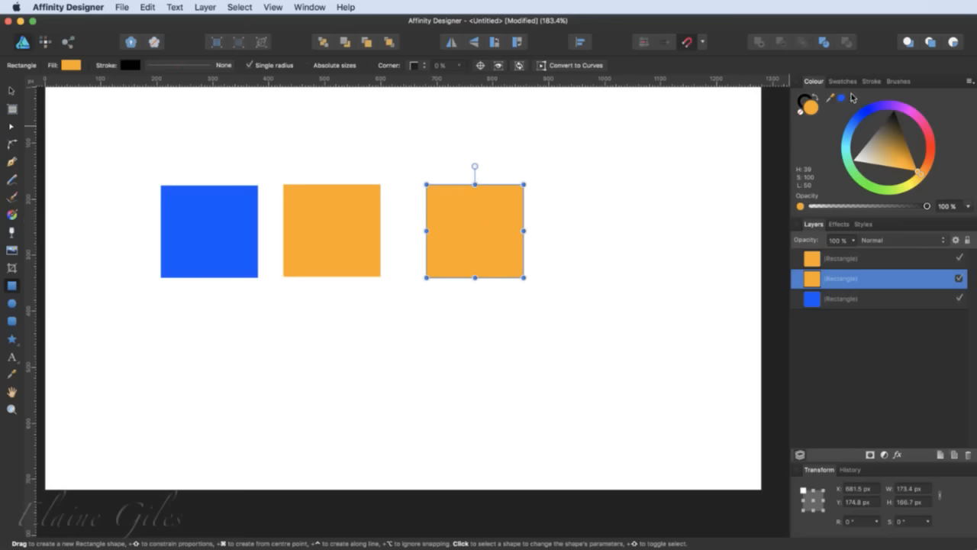
{"action": "left_click_drag", "start_coordinate": [832, 98], "coordinate": [223, 240]}
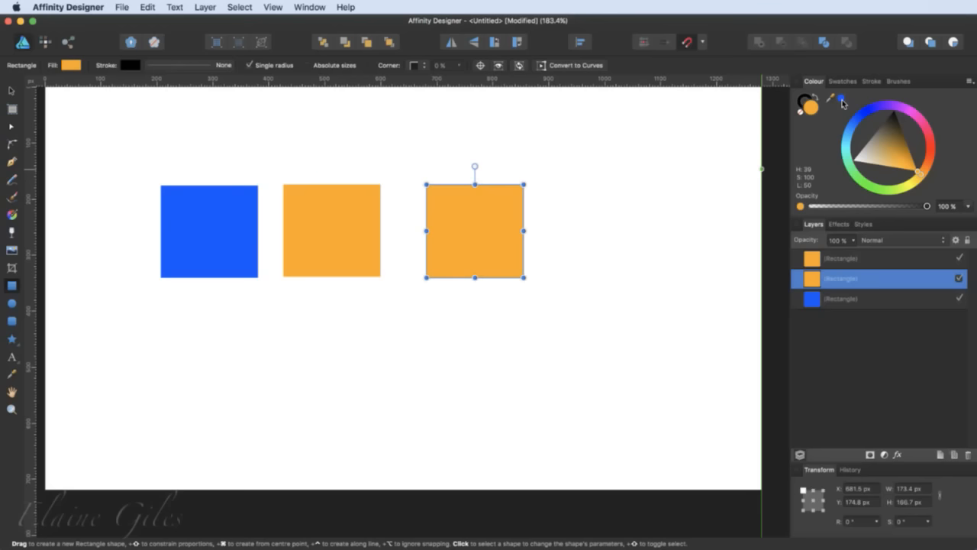
{"action": "left_click", "coordinate": [843, 103]}
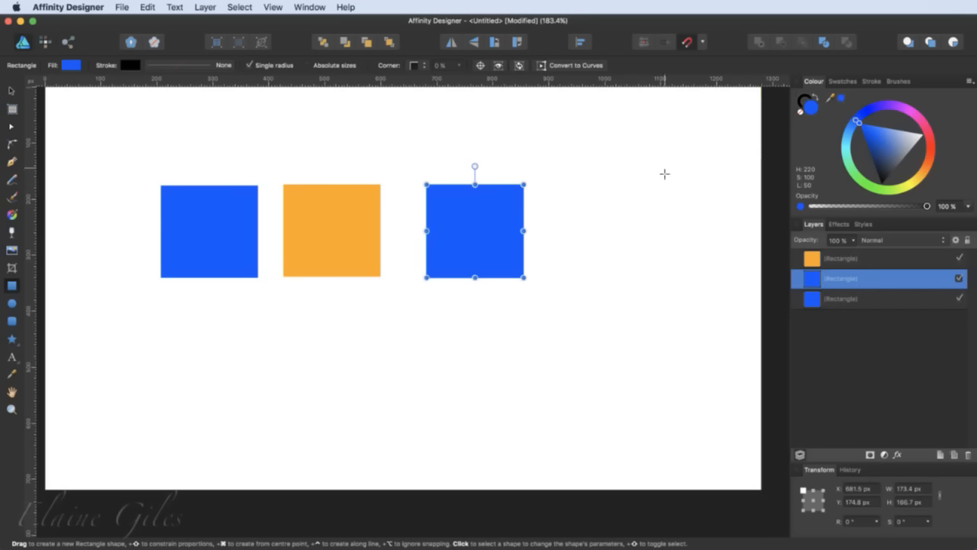
Step: Swap the third rectangle's fill and stroke colours and set its stroke width to 8 pt
{"action": "left_click", "coordinate": [815, 98]}
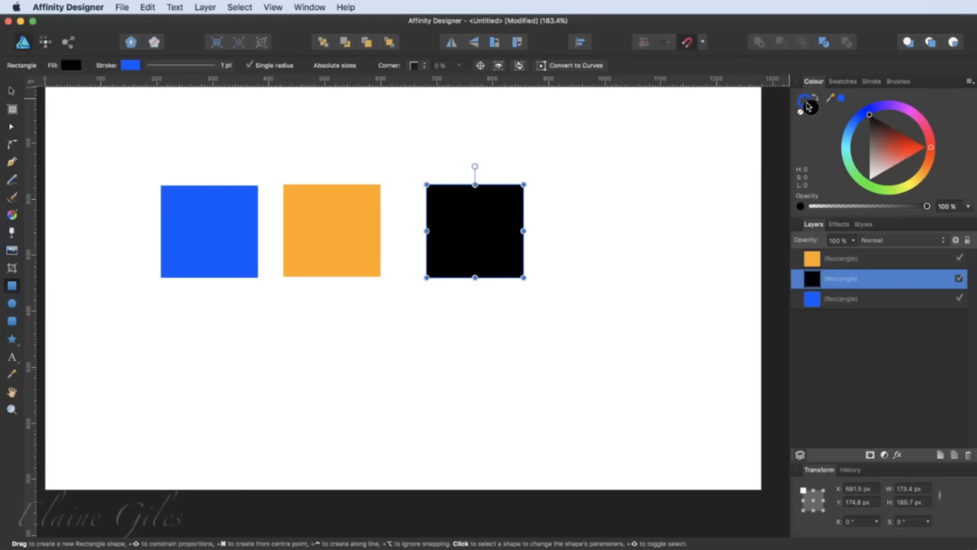
{"action": "scroll", "coordinate": [434, 194], "scroll_direction": "up", "scroll_amount": 10}
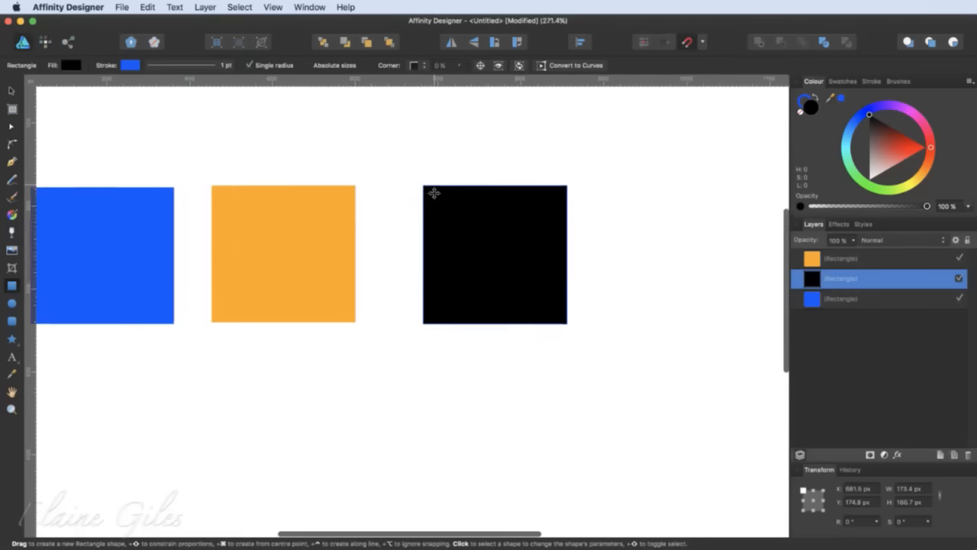
{"action": "scroll", "coordinate": [435, 194], "scroll_direction": "up", "scroll_amount": 15}
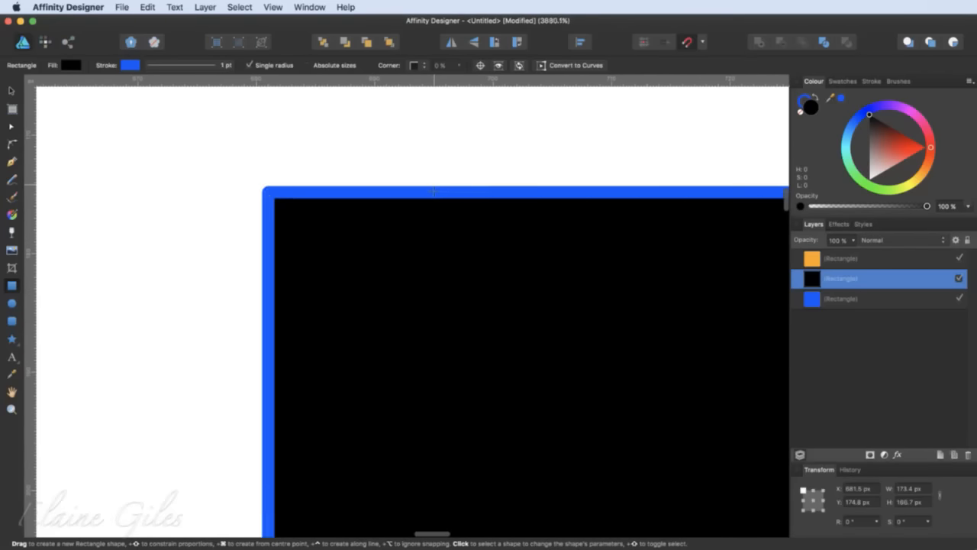
{"action": "scroll", "coordinate": [434, 191], "scroll_direction": "down", "scroll_amount": 1}
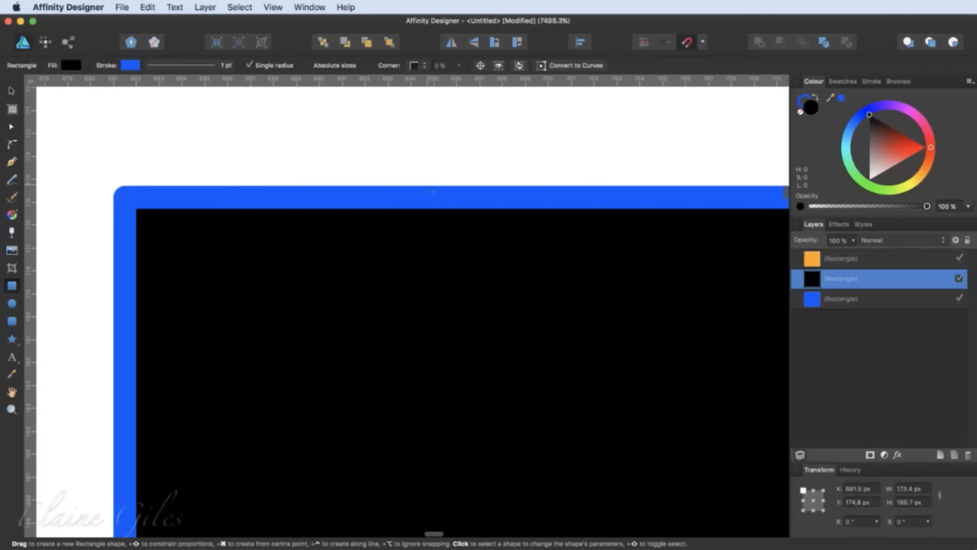
{"action": "left_click", "coordinate": [12, 93]}
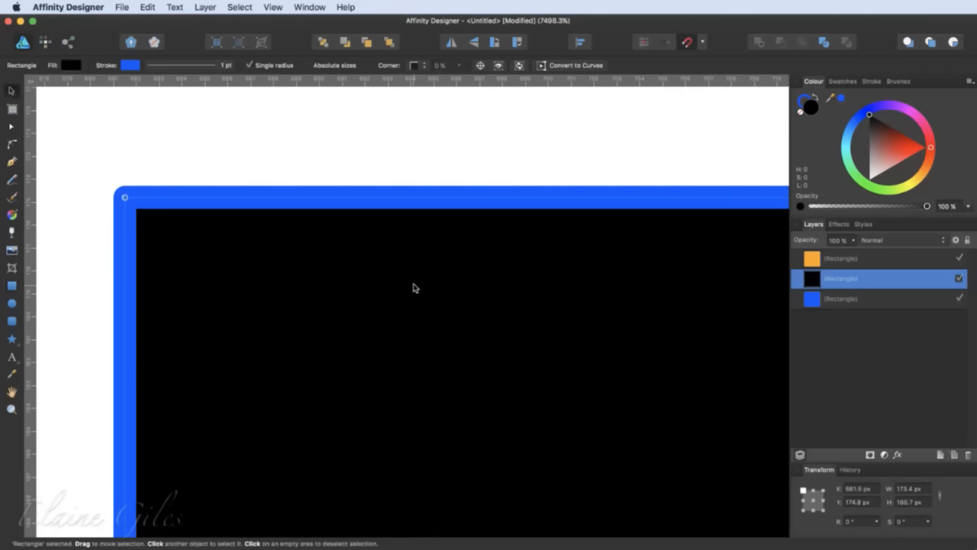
{"action": "left_click", "coordinate": [872, 81]}
{"action": "left_click_drag", "start_coordinate": [846, 117], "coordinate": [863, 116]}
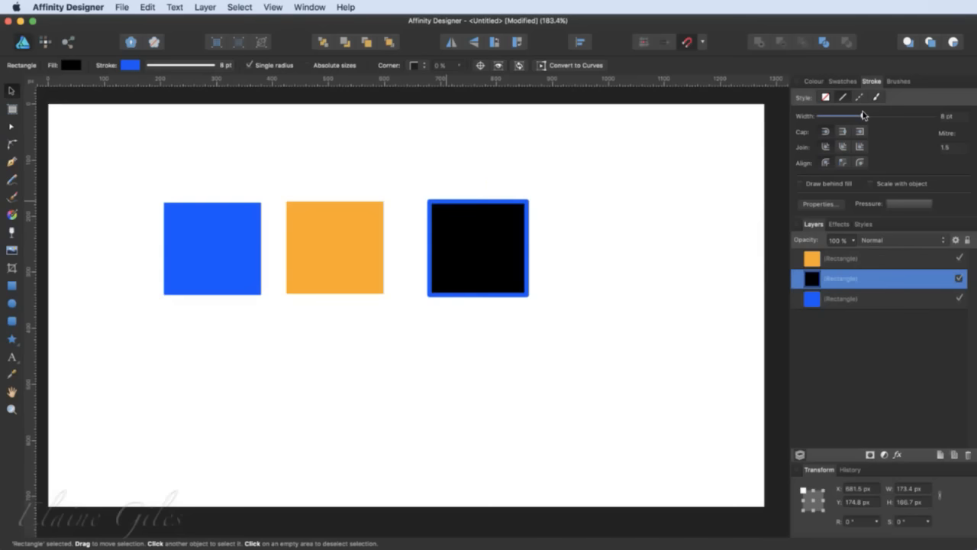
{"action": "key", "text": "super+0"}
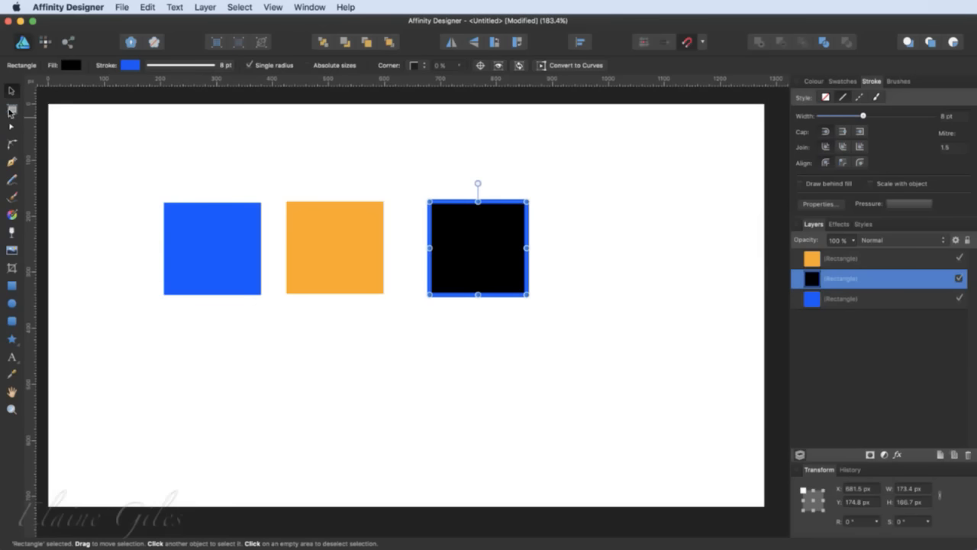
Step: Swap the third rectangle's fill and stroke colours so the fill is blue and the stroke black
{"action": "left_click", "coordinate": [815, 82]}
{"action": "left_click", "coordinate": [817, 98]}
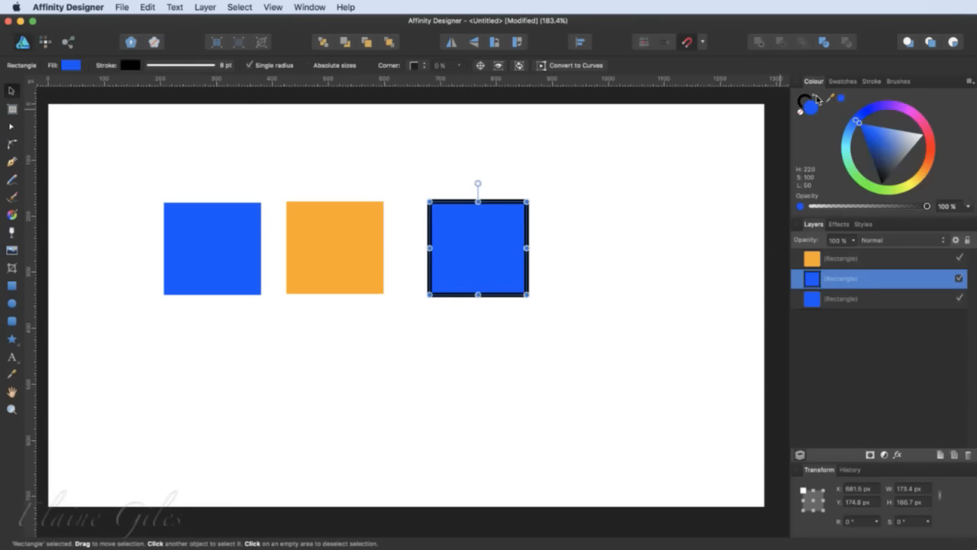
{"action": "left_click", "coordinate": [817, 100]}
{"action": "left_click", "coordinate": [818, 100]}
Step: Change the third rectangle's fill on the colour wheel to orange and shift its hue to green at H 100
{"action": "mouse_move", "coordinate": [859, 123]}
{"action": "left_mouse_down"}
{"action": "mouse_move", "coordinate": [848, 160]}
{"action": "mouse_move", "coordinate": [859, 116]}
{"action": "mouse_move", "coordinate": [912, 115]}
{"action": "mouse_move", "coordinate": [929, 148]}
{"action": "mouse_move", "coordinate": [907, 184]}
{"action": "mouse_move", "coordinate": [903, 146]}
{"action": "mouse_move", "coordinate": [869, 145]}
{"action": "mouse_move", "coordinate": [922, 181]}
{"action": "mouse_move", "coordinate": [928, 174]}
{"action": "mouse_move", "coordinate": [907, 163]}
{"action": "left_mouse_up"}
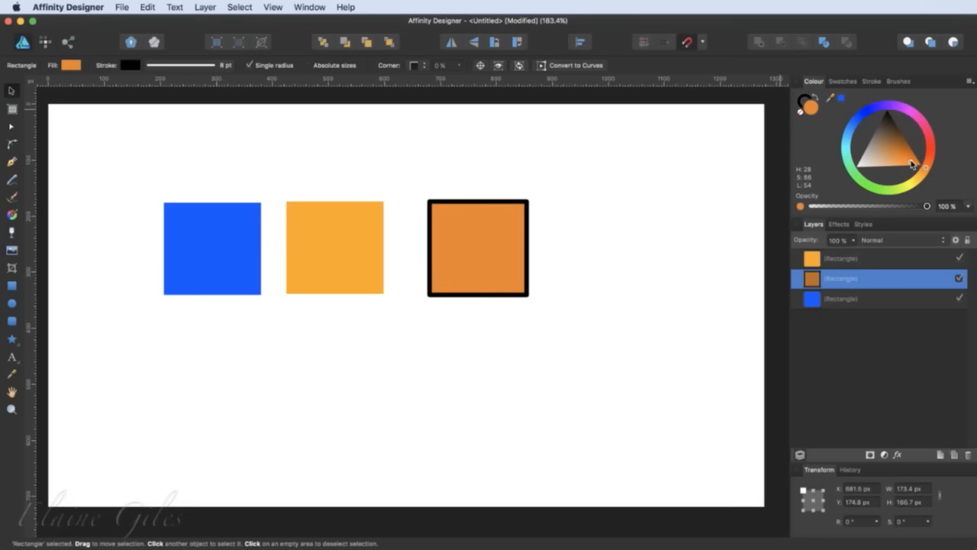
{"action": "left_click_drag", "start_coordinate": [928, 171], "coordinate": [882, 197]}
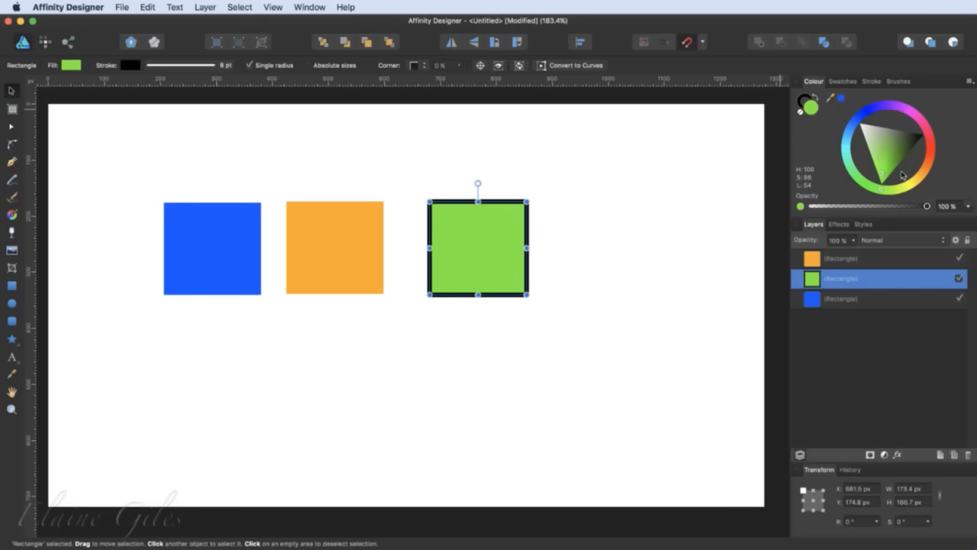
{"action": "mouse_move", "coordinate": [927, 207]}
{"action": "left_mouse_down"}
{"action": "mouse_move", "coordinate": [823, 208]}
{"action": "mouse_move", "coordinate": [930, 209]}
{"action": "left_mouse_up"}
Step: Switch the colour display to Sliders and set the third rectangle's fill to pink, RGB 226, 59, 173
{"action": "left_click", "coordinate": [969, 81]}
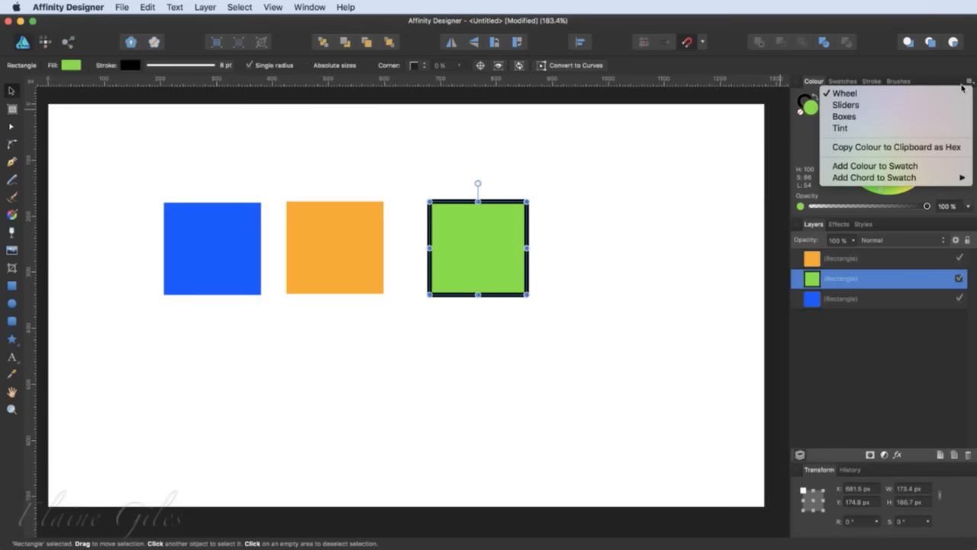
{"action": "left_click", "coordinate": [860, 105]}
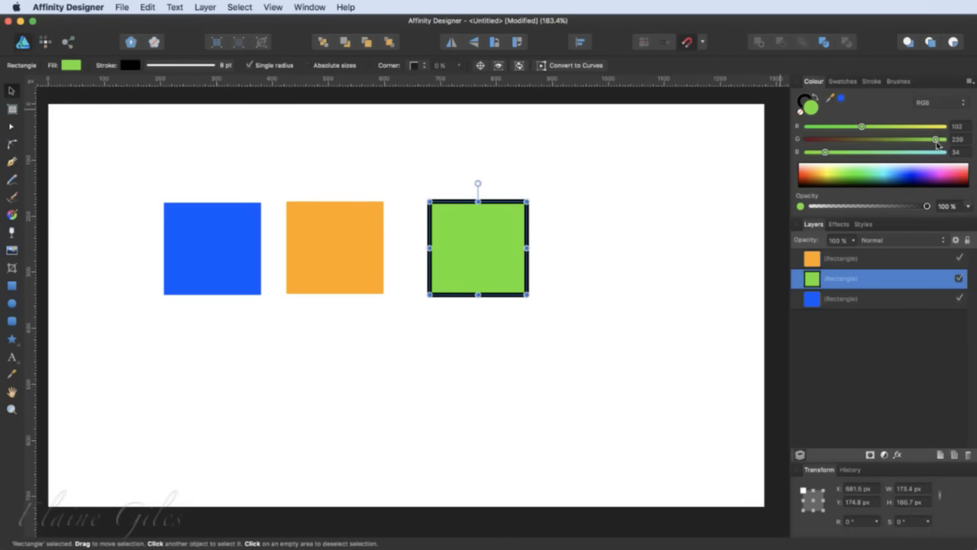
{"action": "mouse_move", "coordinate": [936, 139]}
{"action": "left_mouse_down"}
{"action": "mouse_move", "coordinate": [838, 139]}
{"action": "mouse_move", "coordinate": [866, 127]}
{"action": "mouse_move", "coordinate": [929, 126]}
{"action": "left_mouse_up"}
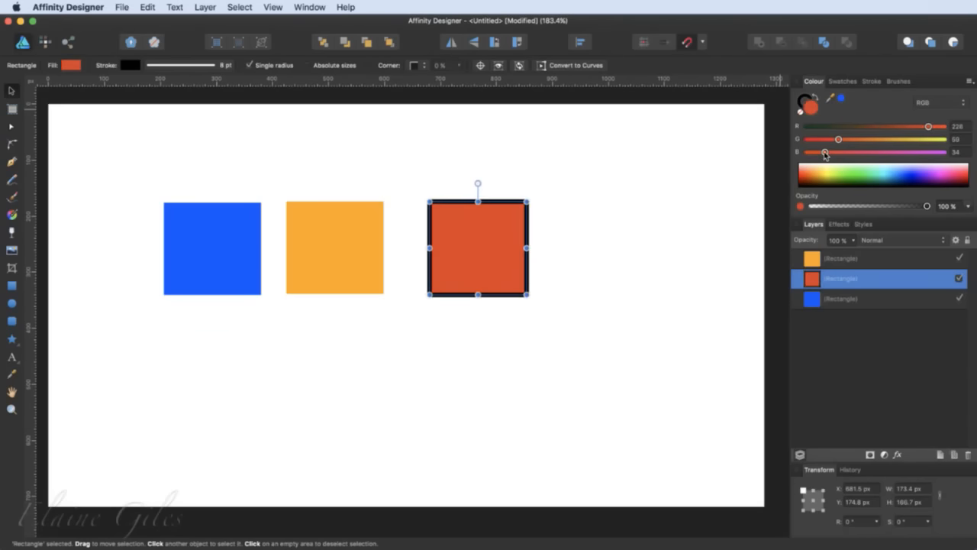
{"action": "left_click_drag", "start_coordinate": [825, 152], "coordinate": [900, 154]}
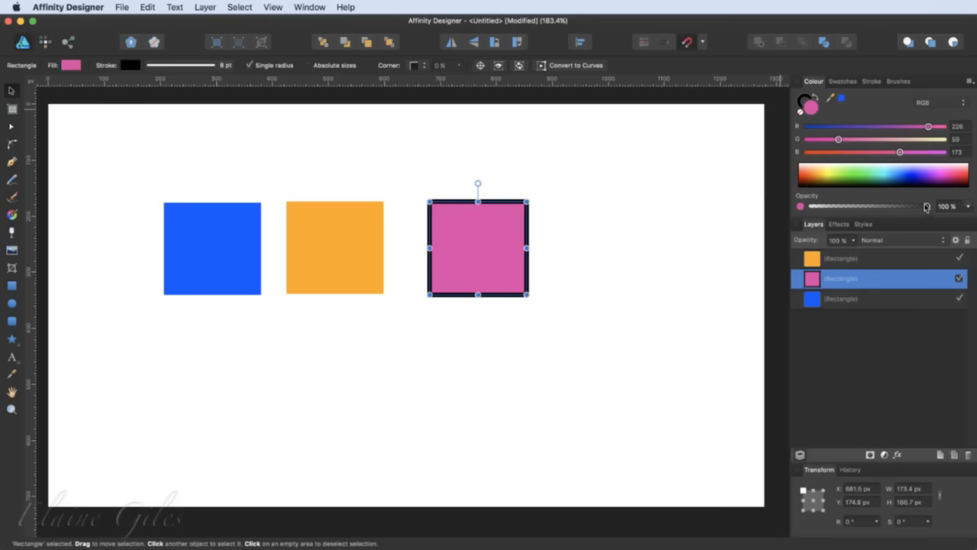
Step: Pick green from the spectrum for the third rectangle's fill and adjust it to teal, RGB 5, 155, 131
{"action": "left_click", "coordinate": [855, 175]}
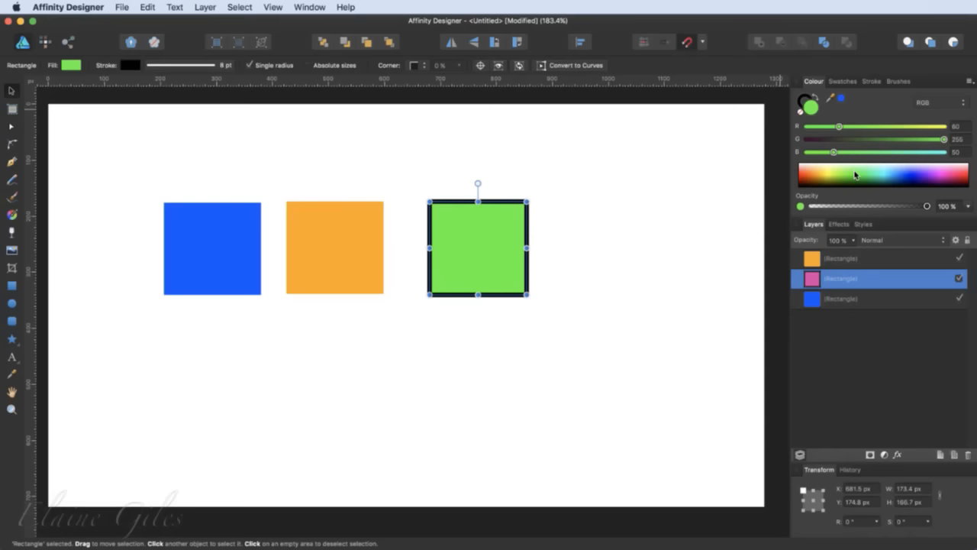
{"action": "left_click_drag", "start_coordinate": [833, 152], "coordinate": [881, 155]}
{"action": "left_click_drag", "start_coordinate": [839, 126], "coordinate": [817, 133]}
{"action": "left_click_drag", "start_coordinate": [944, 139], "coordinate": [890, 140]}
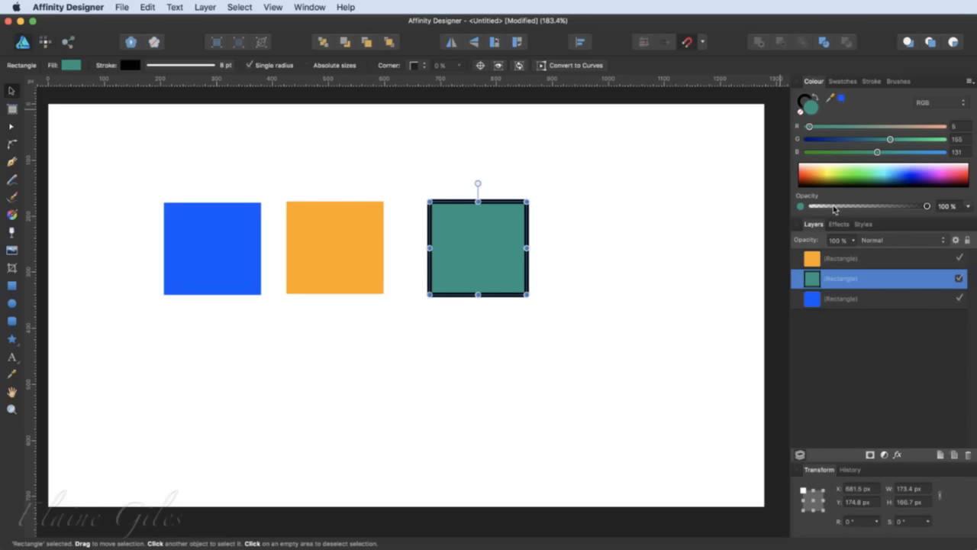
Step: View the teal fill's slider values in RGB Hex, HSL and CMYK, and return to RGB
{"action": "left_click", "coordinate": [949, 105]}
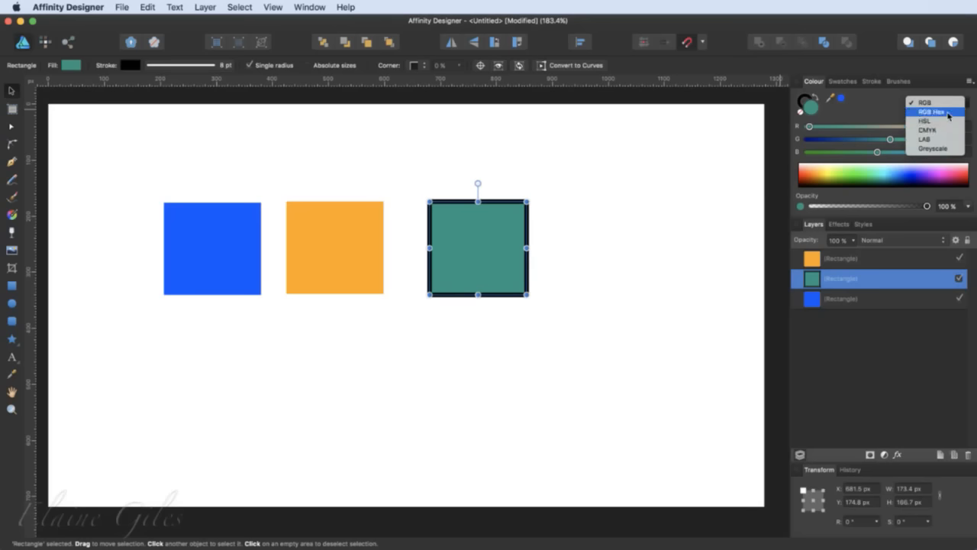
{"action": "left_click", "coordinate": [949, 112]}
{"action": "left_click", "coordinate": [951, 104]}
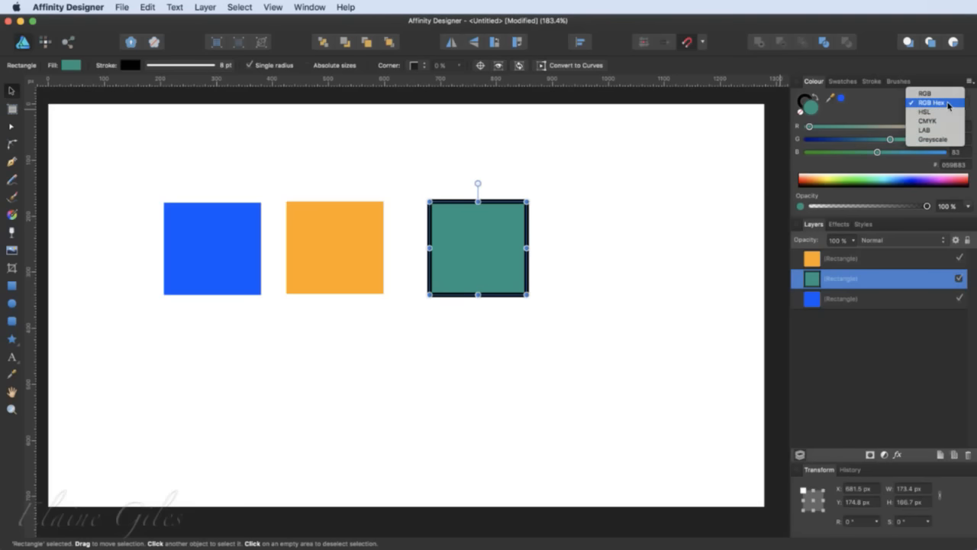
{"action": "left_click", "coordinate": [945, 113]}
{"action": "left_click", "coordinate": [948, 104]}
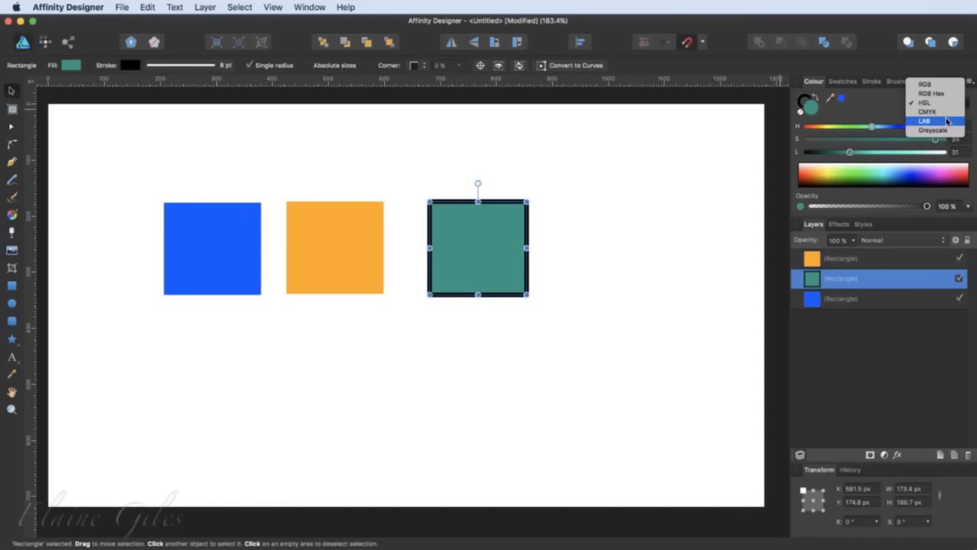
{"action": "left_click", "coordinate": [949, 113]}
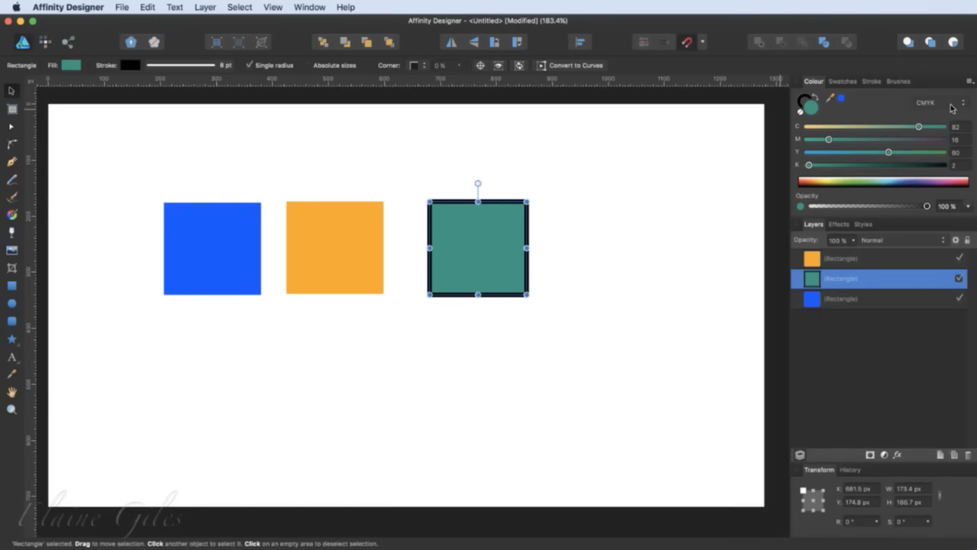
{"action": "left_click", "coordinate": [952, 103]}
{"action": "left_click", "coordinate": [952, 76]}
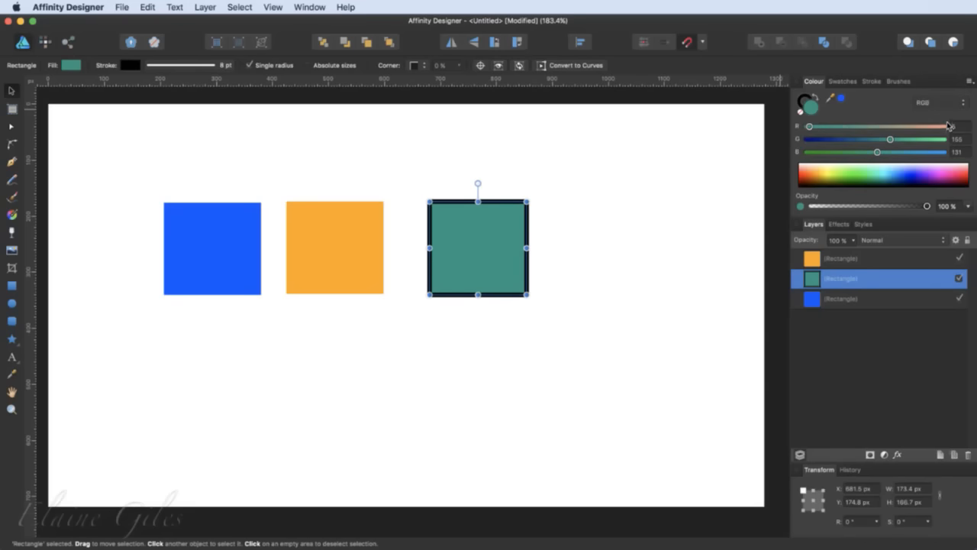
Step: Switch the colour display to Boxes and change the third rectangle's fill to a medium blue using the hue and shade controls
{"action": "left_click", "coordinate": [970, 81]}
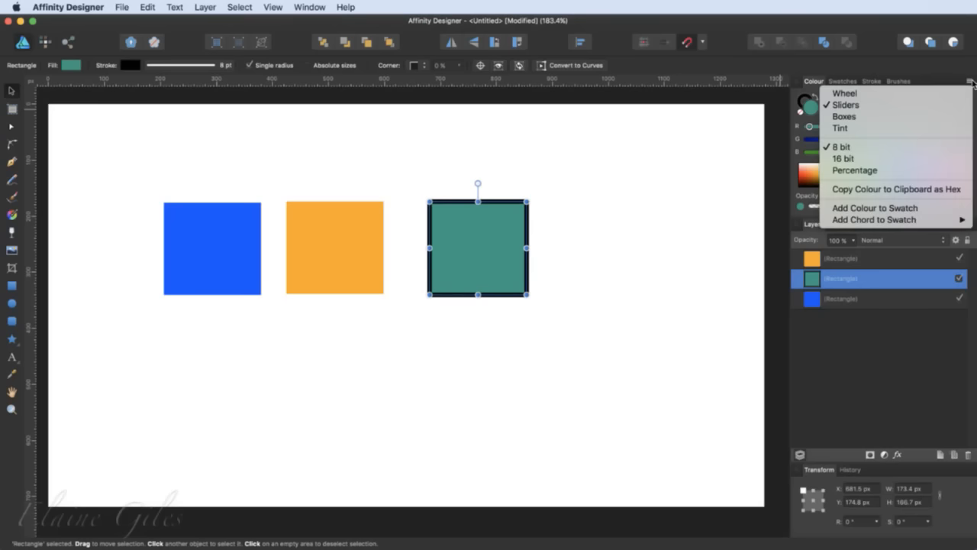
{"action": "left_click", "coordinate": [877, 119]}
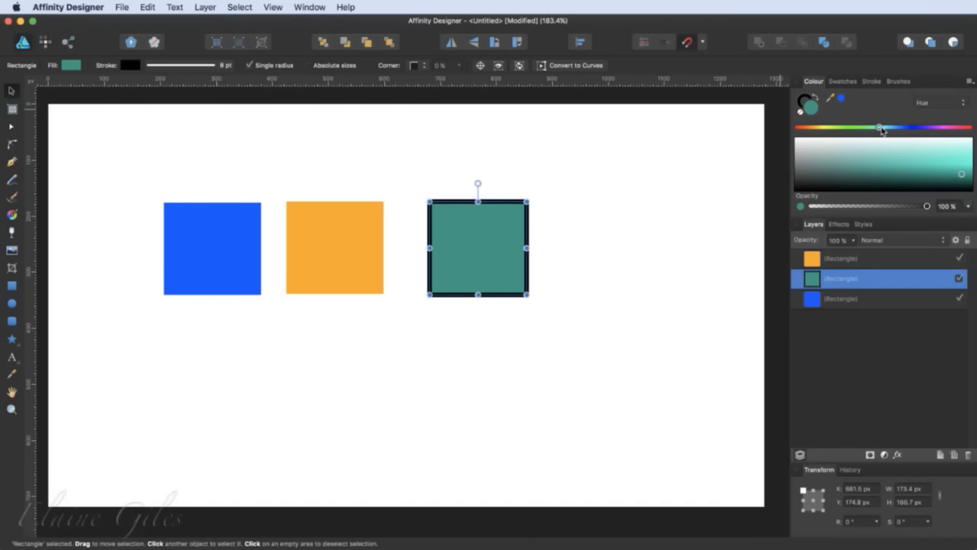
{"action": "mouse_move", "coordinate": [881, 129]}
{"action": "left_mouse_down"}
{"action": "mouse_move", "coordinate": [811, 129]}
{"action": "mouse_move", "coordinate": [898, 128]}
{"action": "left_mouse_up"}
{"action": "mouse_move", "coordinate": [966, 175]}
{"action": "left_mouse_down"}
{"action": "mouse_move", "coordinate": [919, 169]}
{"action": "mouse_move", "coordinate": [960, 169]}
{"action": "mouse_move", "coordinate": [963, 156]}
{"action": "mouse_move", "coordinate": [947, 159]}
{"action": "mouse_move", "coordinate": [959, 168]}
{"action": "left_mouse_up"}
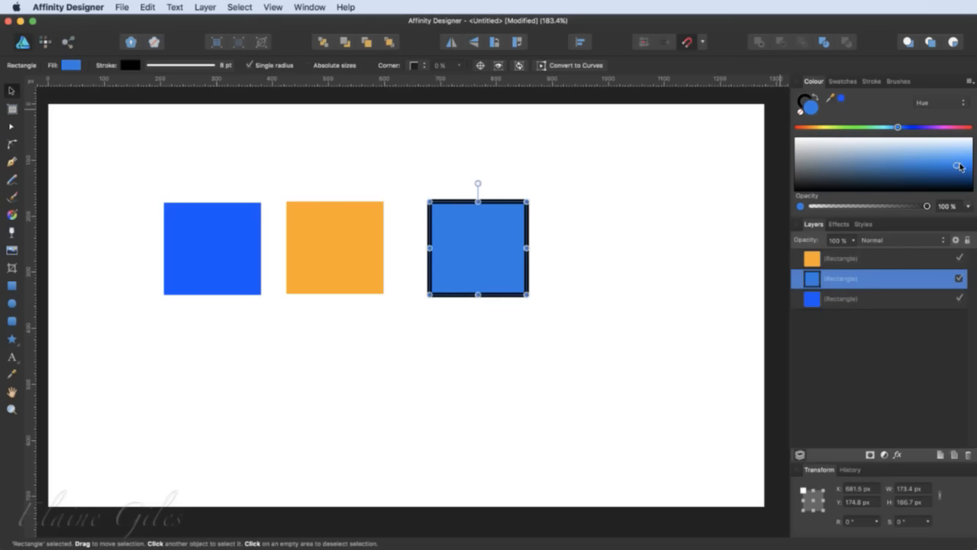
Step: Switch the colour display to Tint, try the tint slider ending at 100, and return the display to Wheel
{"action": "left_click", "coordinate": [970, 81]}
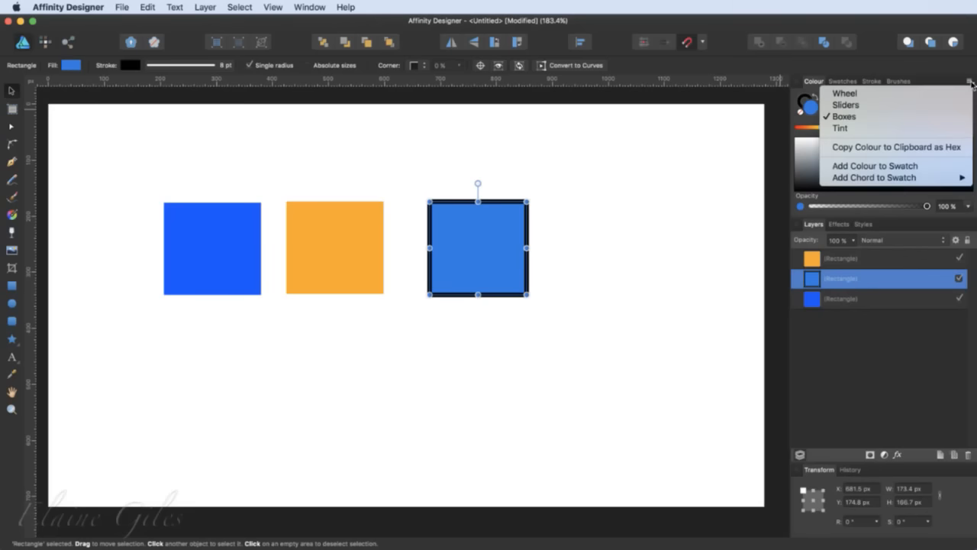
{"action": "left_click", "coordinate": [887, 129]}
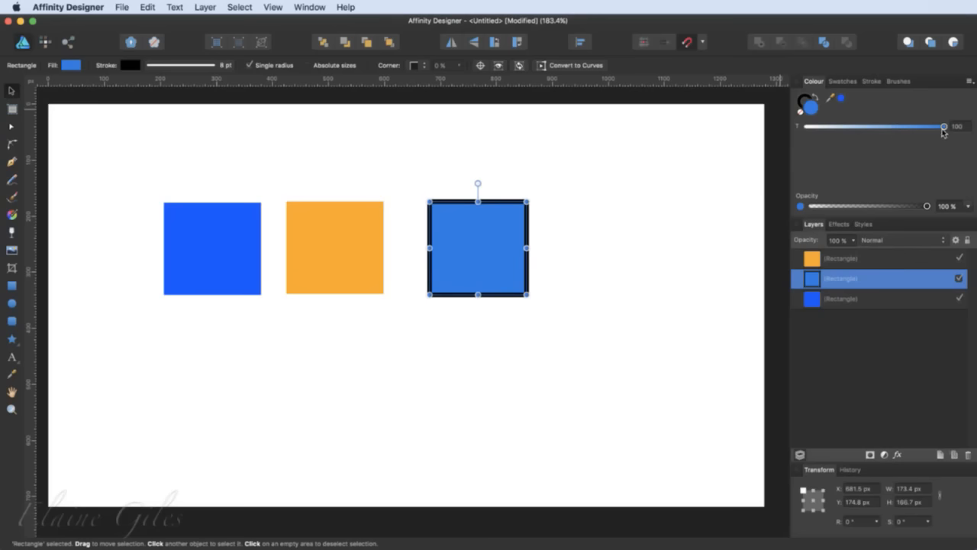
{"action": "mouse_move", "coordinate": [944, 127]}
{"action": "left_mouse_down"}
{"action": "mouse_move", "coordinate": [835, 130]}
{"action": "mouse_move", "coordinate": [943, 128]}
{"action": "left_mouse_up"}
{"action": "left_click", "coordinate": [970, 82]}
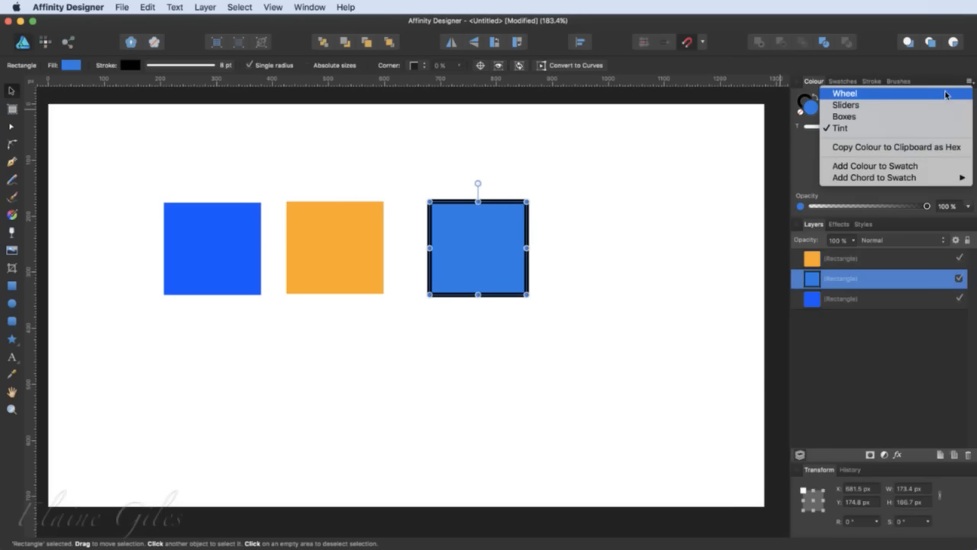
{"action": "left_click", "coordinate": [948, 94]}
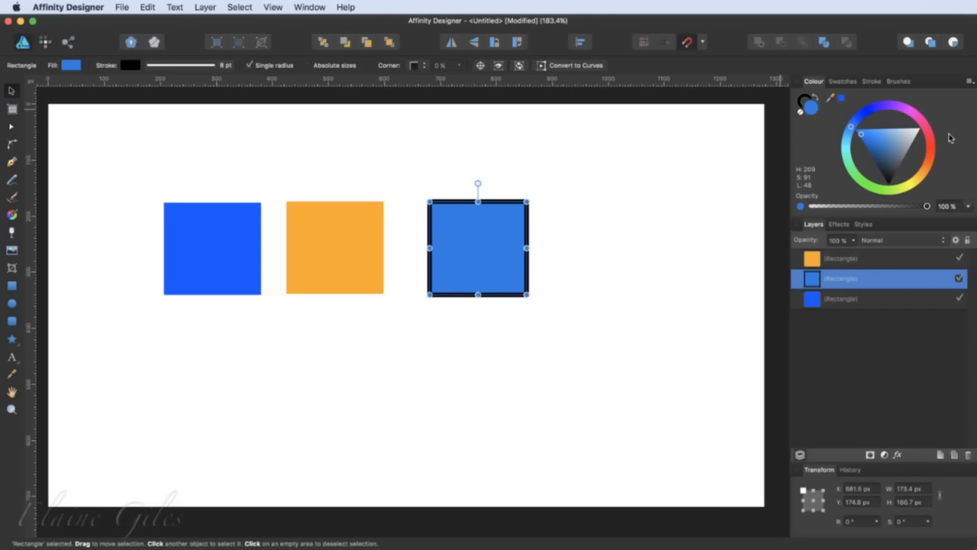
Step: Show the swatches, fill the third rectangle with orange sampled from the second one through the fill's colour options, and view the stroke's colour options
{"action": "left_click", "coordinate": [844, 81]}
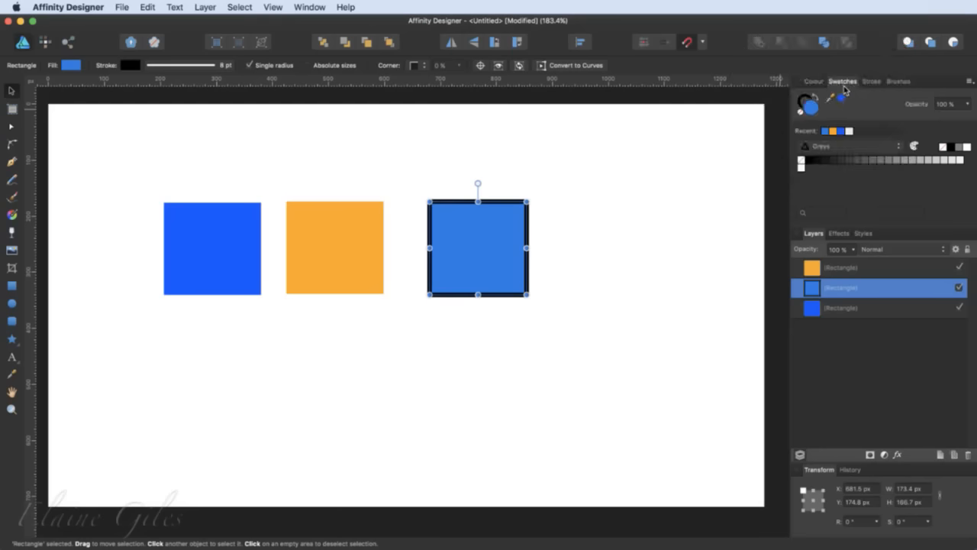
{"action": "left_click", "coordinate": [71, 66]}
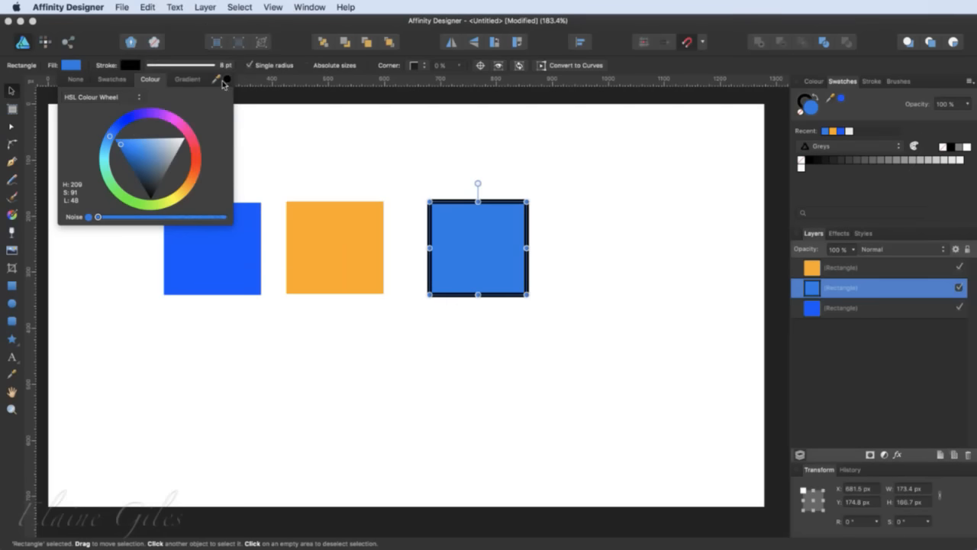
{"action": "left_click_drag", "start_coordinate": [221, 81], "coordinate": [329, 242]}
{"action": "left_click", "coordinate": [226, 79]}
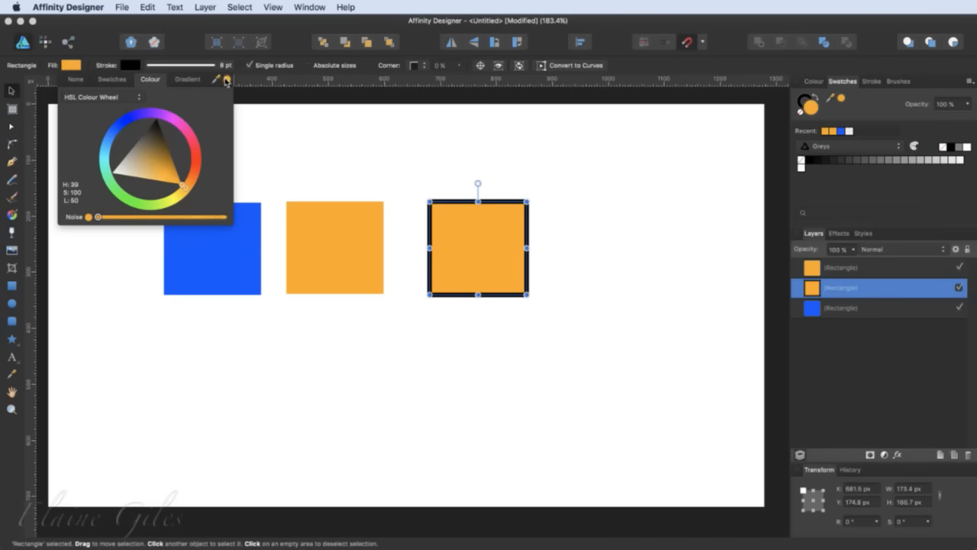
{"action": "left_click", "coordinate": [127, 66]}
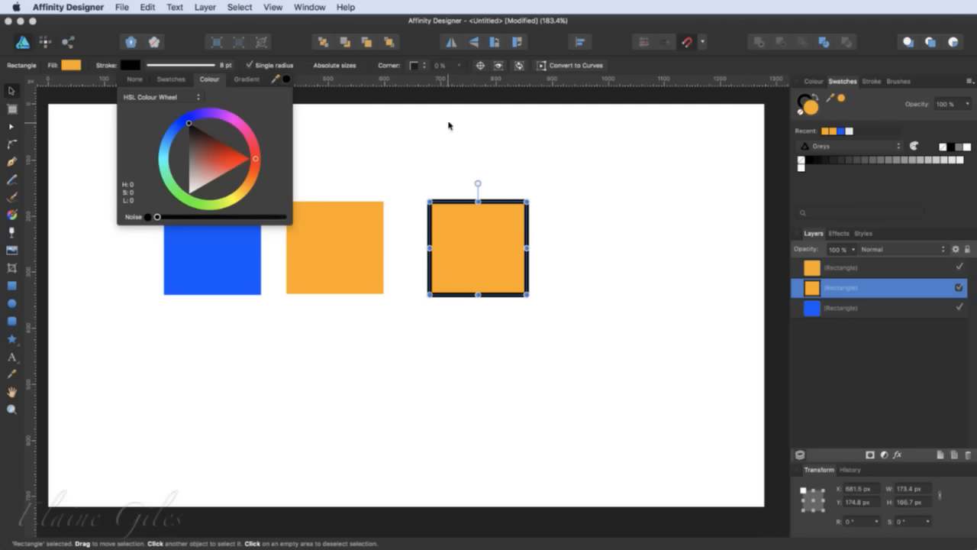
{"action": "left_click", "coordinate": [848, 101]}
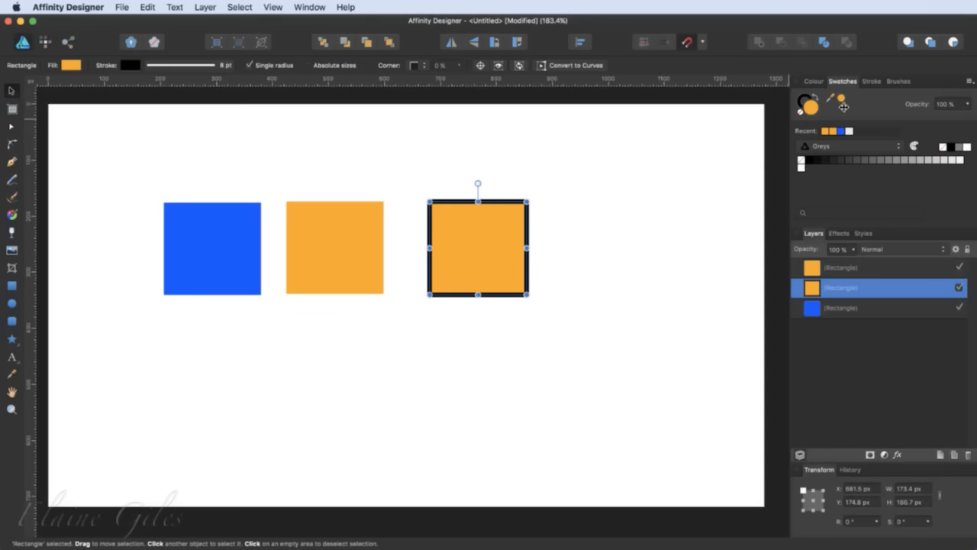
Step: Sample light blue from the Retina pixel view mode icon with the colour picker and apply it to the third rectangle's fill
{"action": "left_click_drag", "start_coordinate": [838, 101], "coordinate": [333, 177]}
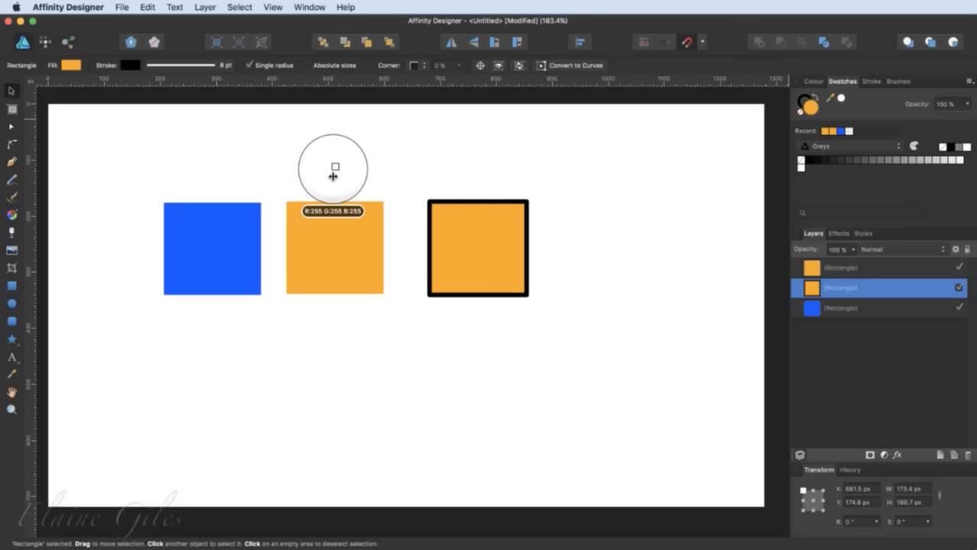
{"action": "left_click_drag", "start_coordinate": [333, 176], "coordinate": [238, 231]}
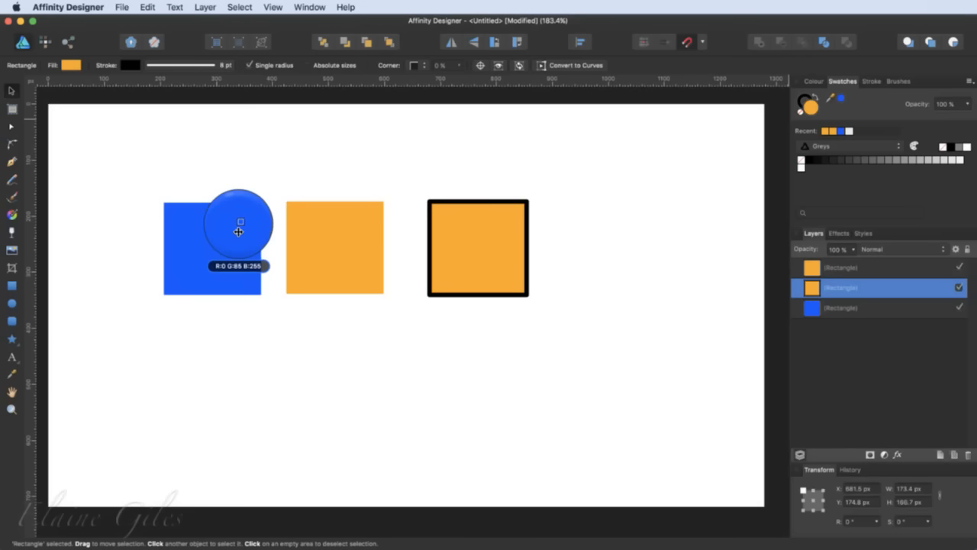
{"action": "left_click_drag", "start_coordinate": [238, 231], "coordinate": [239, 47]}
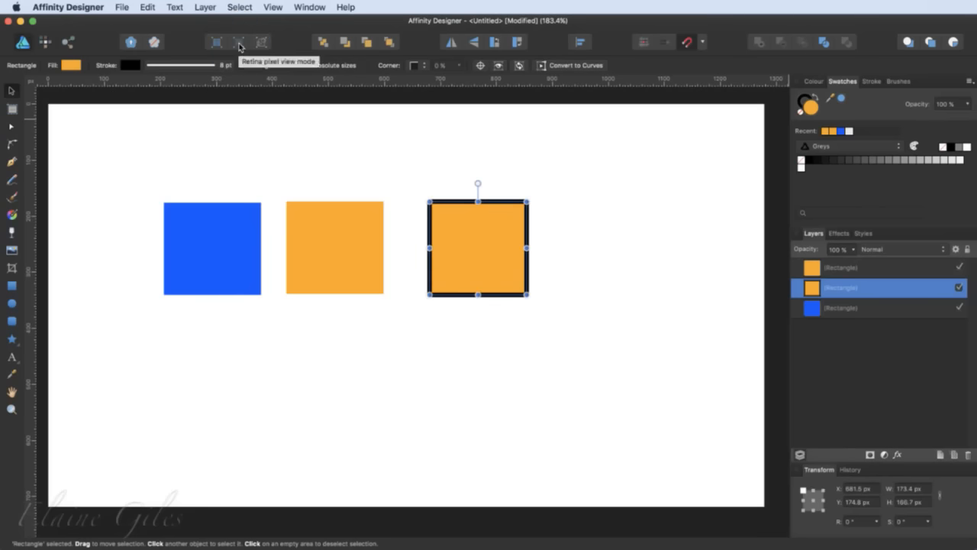
{"action": "left_click", "coordinate": [843, 102]}
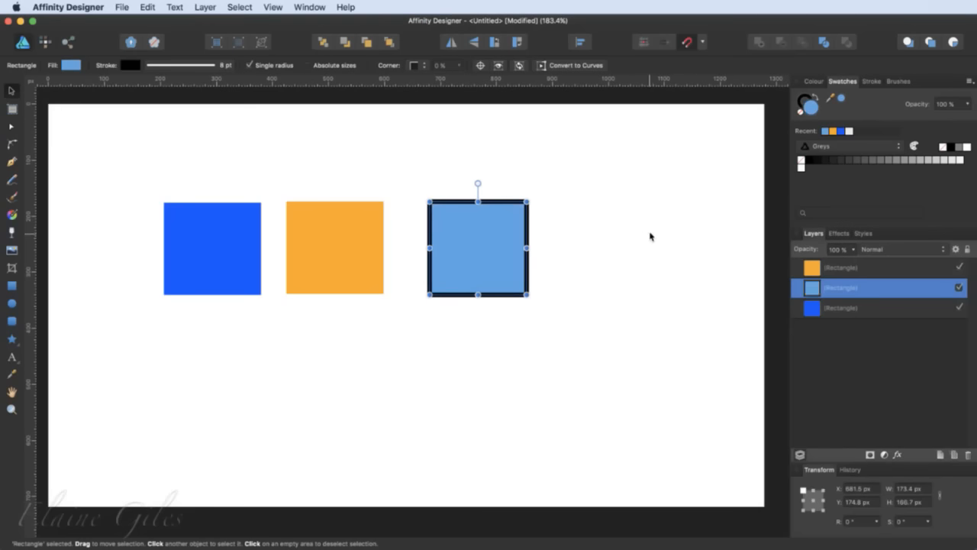
Step: Fill the third rectangle with RGB 227, 167, 70 sampled from an arrange icon, and replace that fill with a sampled purple
{"action": "left_click_drag", "start_coordinate": [832, 101], "coordinate": [368, 51]}
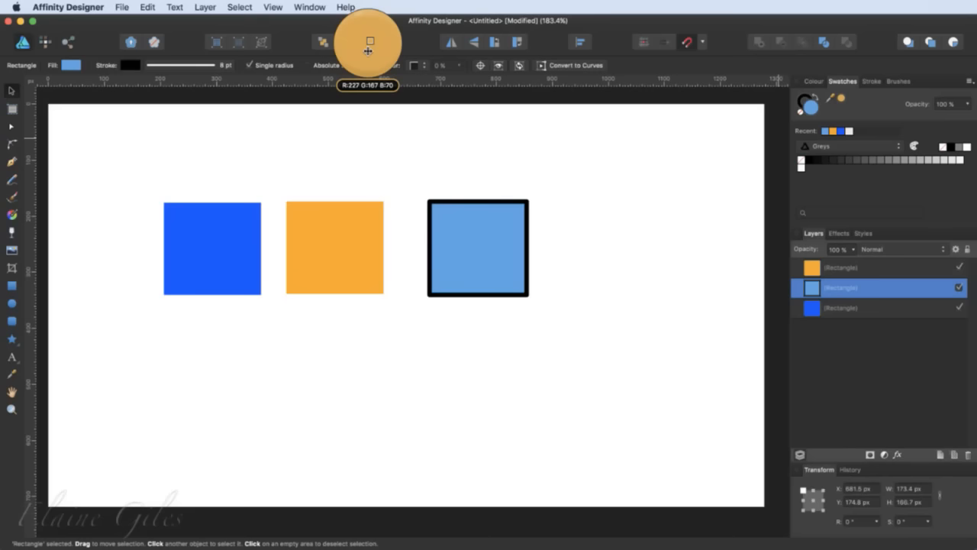
{"action": "left_click_drag", "start_coordinate": [368, 50], "coordinate": [369, 44]}
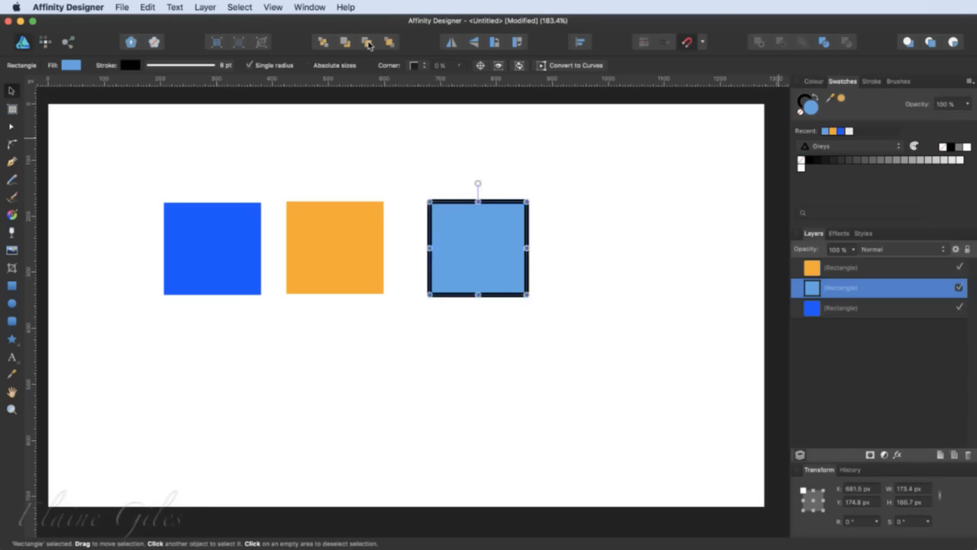
{"action": "left_click", "coordinate": [841, 98]}
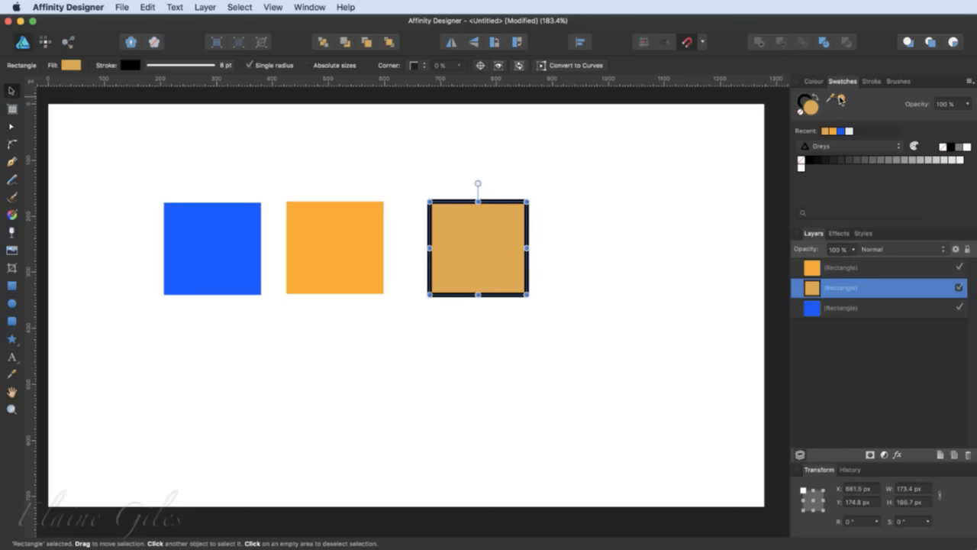
{"action": "left_click_drag", "start_coordinate": [840, 99], "coordinate": [0, 179]}
{"action": "left_click", "coordinate": [842, 99]}
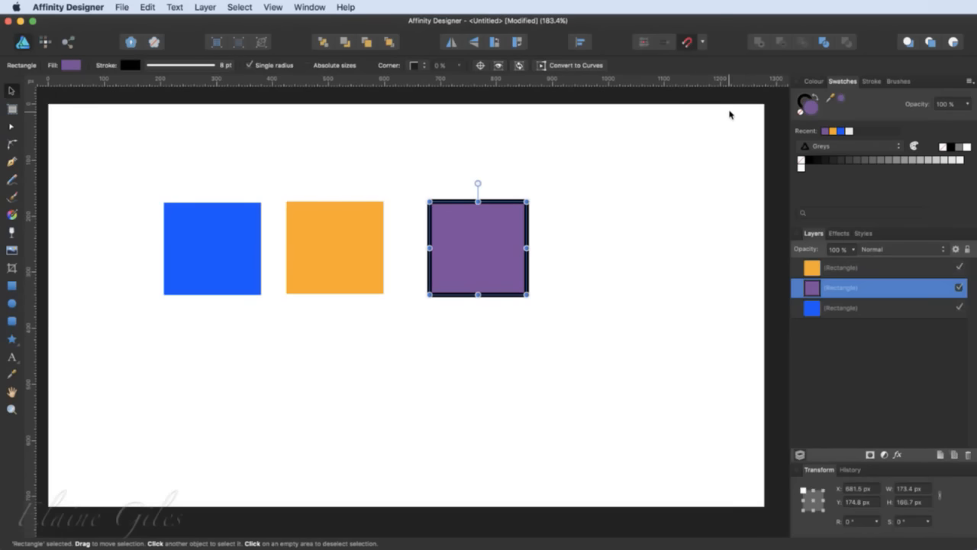
Step: Lower the window to expose the desktop, fill the third rectangle with the desktop's sampled blue, and restore the window to full size
{"action": "left_click_drag", "start_coordinate": [732, 50], "coordinate": [730, 127]}
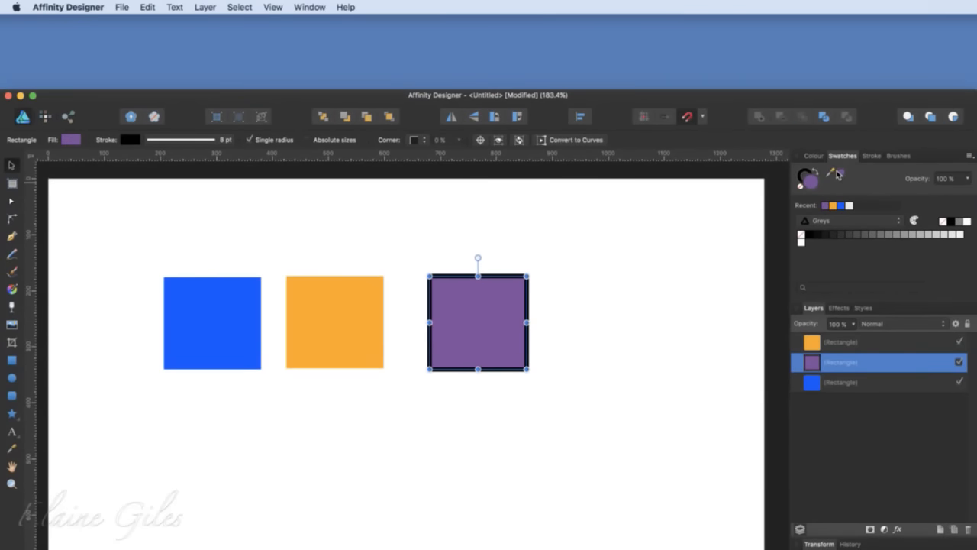
{"action": "left_click_drag", "start_coordinate": [835, 171], "coordinate": [639, 63]}
{"action": "left_click", "coordinate": [841, 173]}
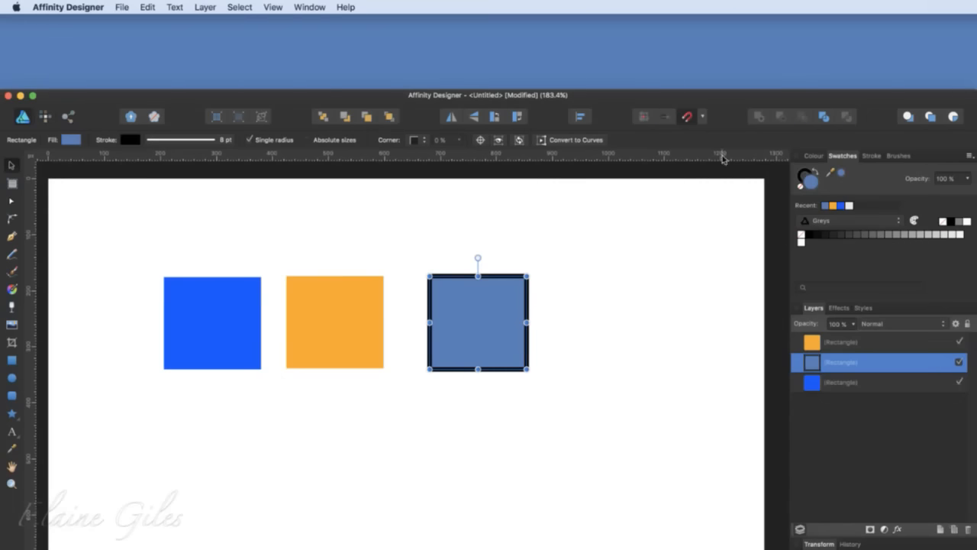
{"action": "double_click", "coordinate": [725, 95]}
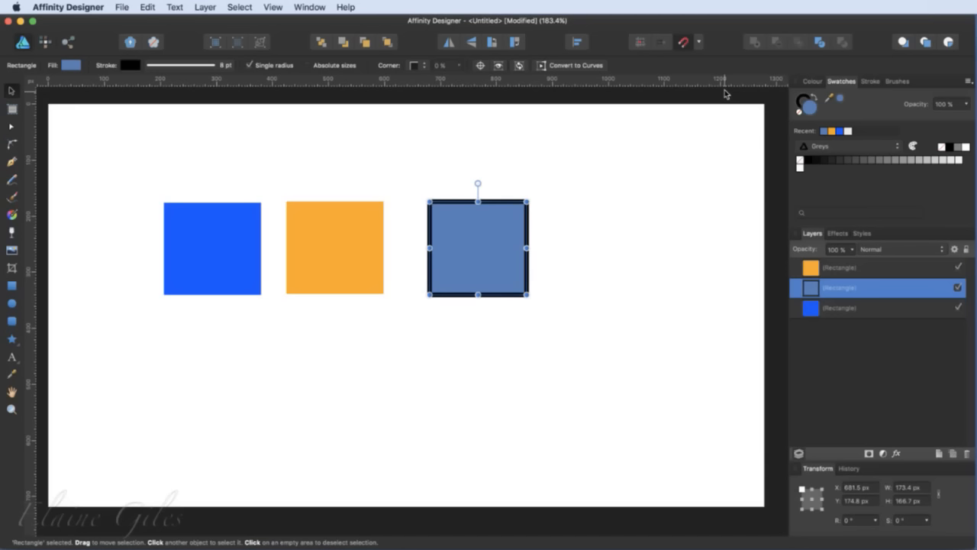
Step: Use the Colour Picker Tool to fill the third rectangle with the second rectangle's orange, the first rectangle's blue and the canvas white
{"action": "left_click", "coordinate": [13, 375]}
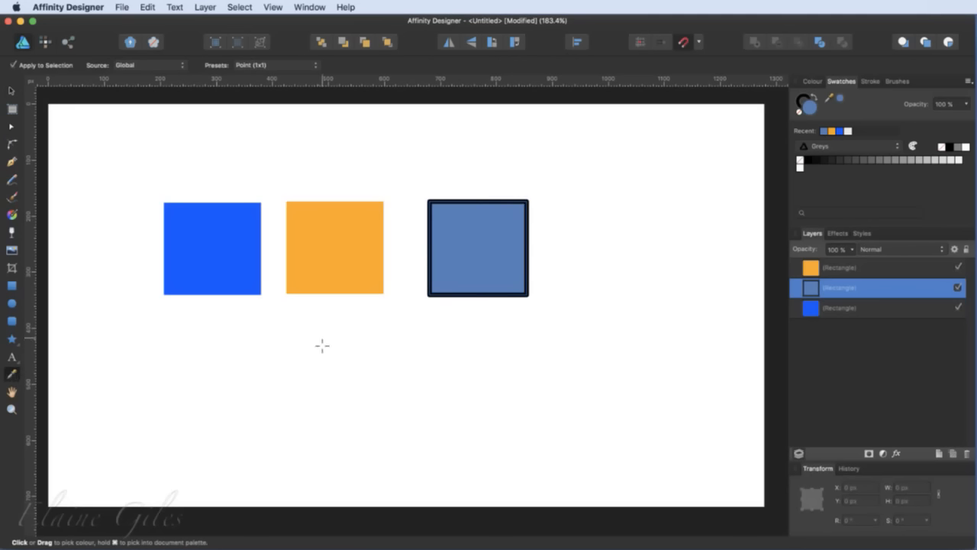
{"action": "left_click", "coordinate": [329, 253]}
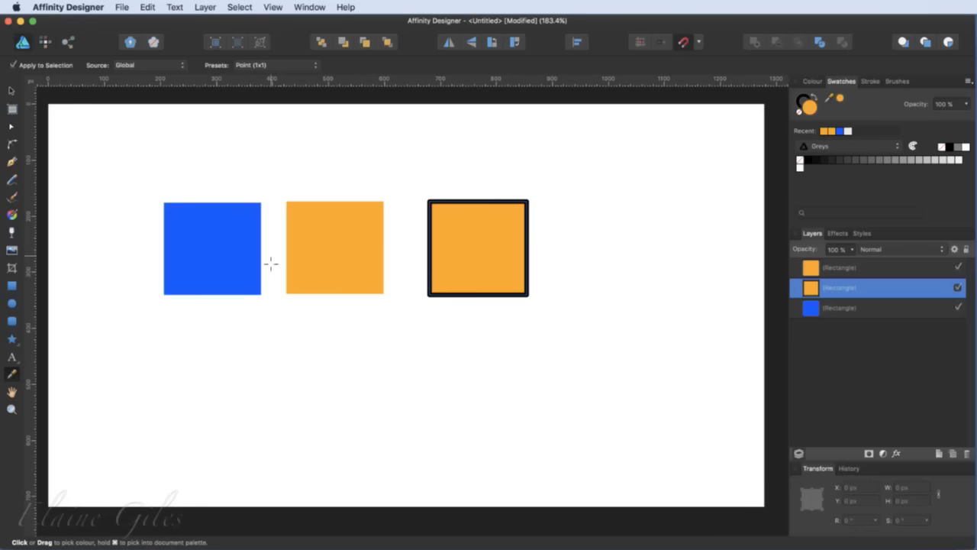
{"action": "left_click", "coordinate": [244, 258]}
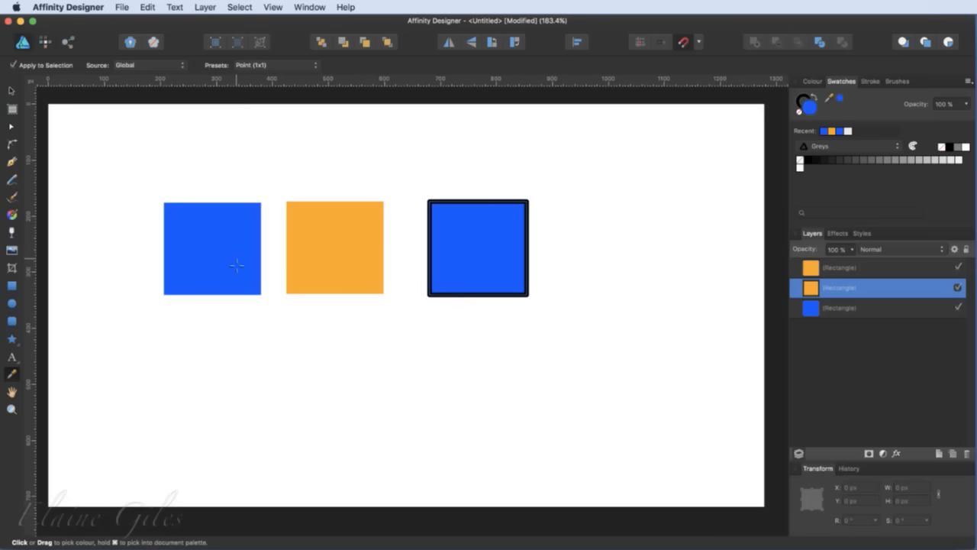
{"action": "left_click", "coordinate": [260, 368]}
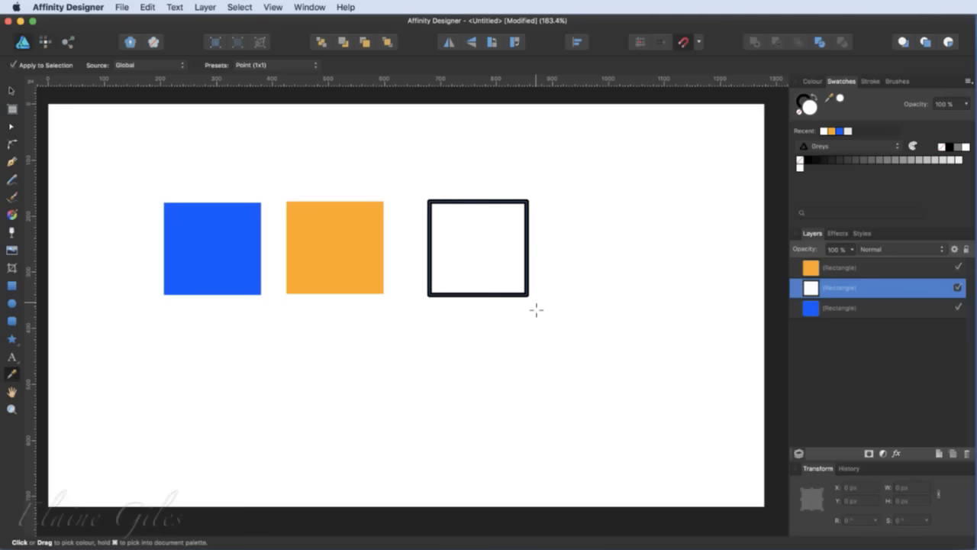
Step: Turn off Apply to Selection and sample the blue and orange rectangles without changing the third rectangle's fill
{"action": "left_click_drag", "start_coordinate": [537, 309], "coordinate": [23, 76]}
{"action": "left_click", "coordinate": [214, 254]}
{"action": "left_click", "coordinate": [316, 255]}
{"action": "left_click", "coordinate": [207, 241]}
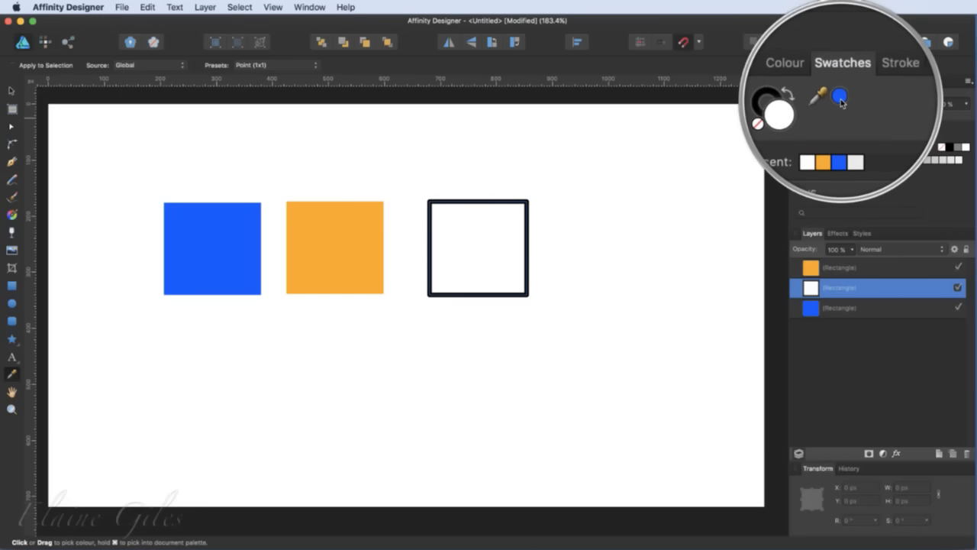
{"action": "left_click", "coordinate": [304, 277]}
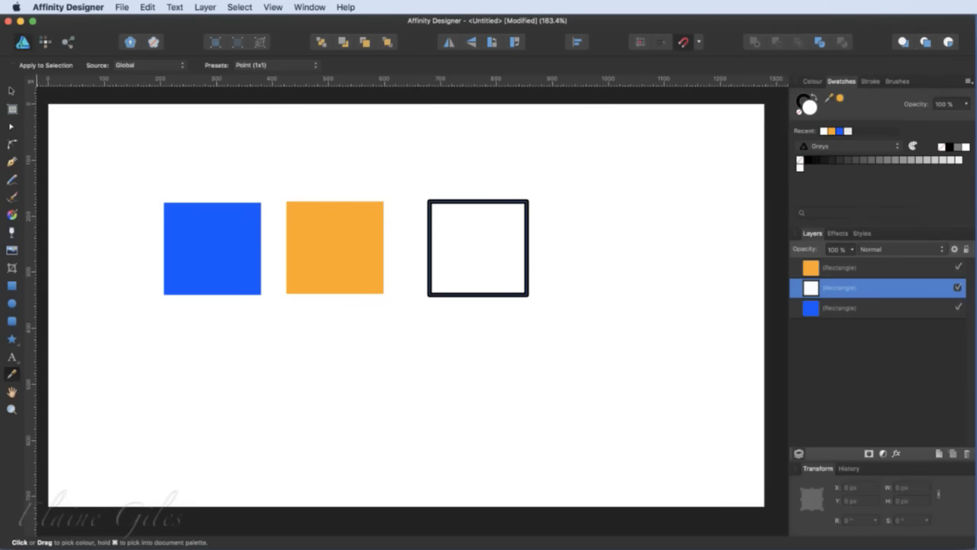
Step: Turn Apply to Selection back on and sample orange, blue and orange again into the third rectangle's fill
{"action": "left_click", "coordinate": [13, 66]}
{"action": "left_click", "coordinate": [330, 274]}
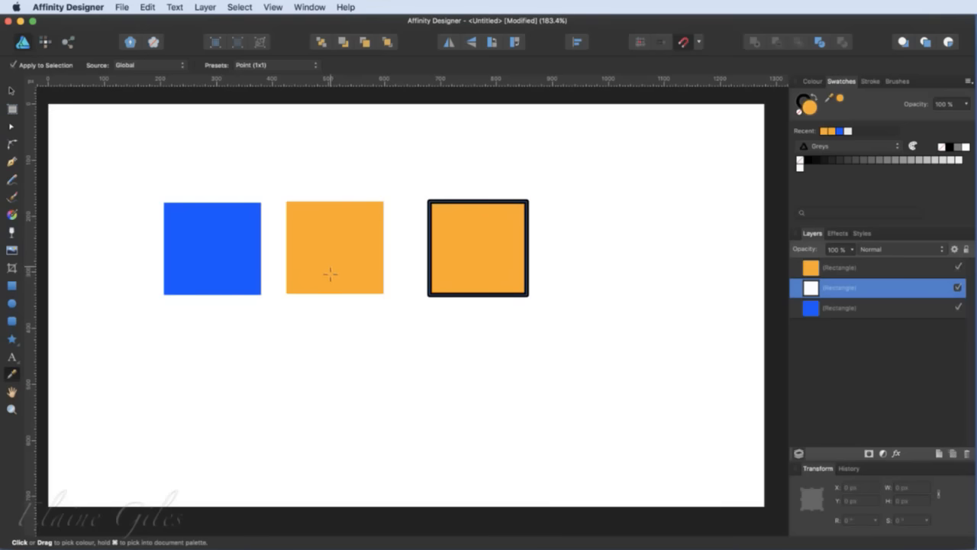
{"action": "left_click", "coordinate": [228, 263]}
{"action": "left_click", "coordinate": [332, 268]}
Step: Set the picker source to Current Object and sample at the blue rectangle, the third rectangle's black outline and the empty canvas
{"action": "left_click", "coordinate": [149, 65]}
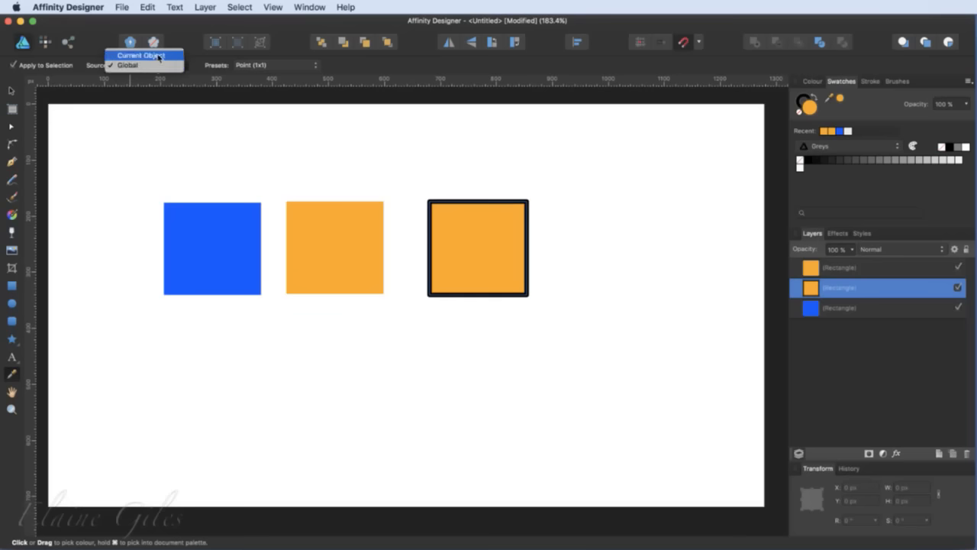
{"action": "left_click", "coordinate": [159, 58]}
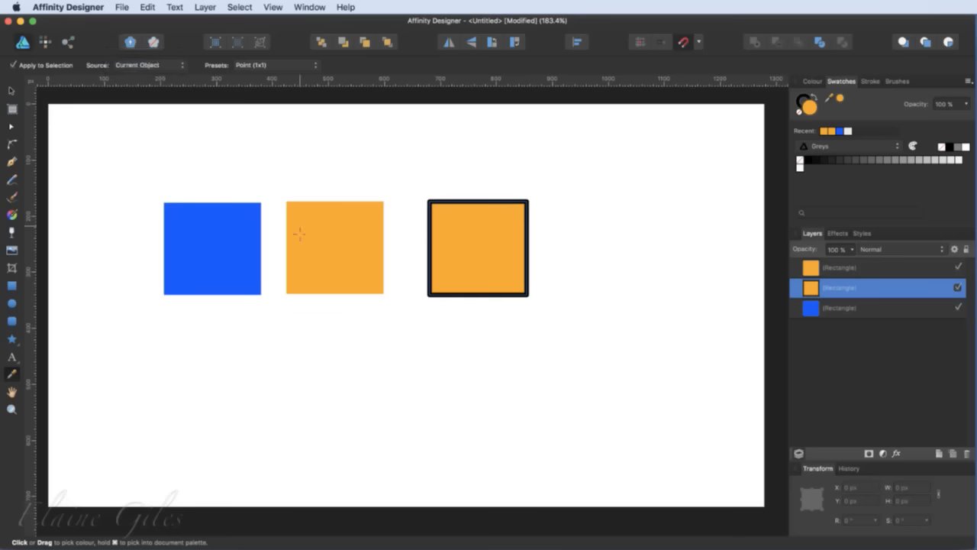
{"action": "left_click", "coordinate": [216, 257]}
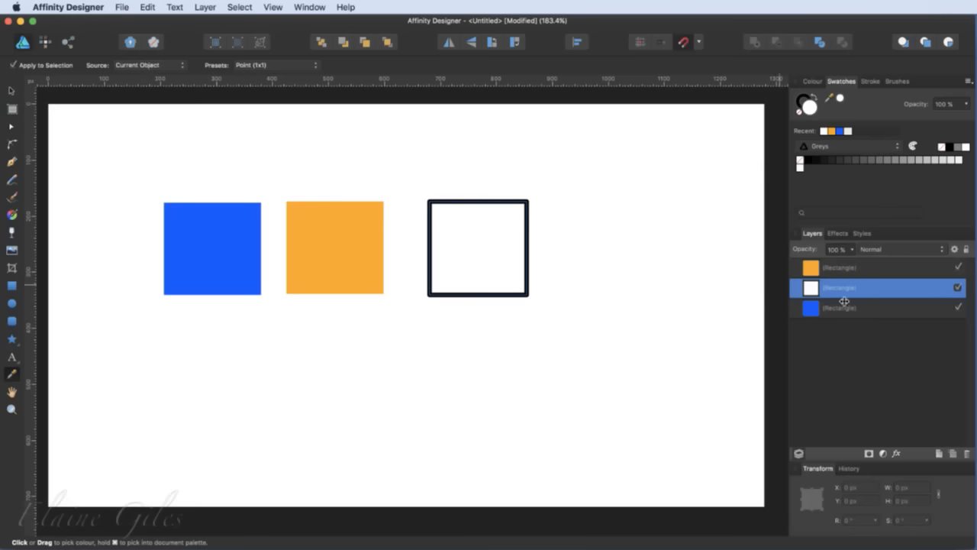
{"action": "left_click", "coordinate": [429, 256]}
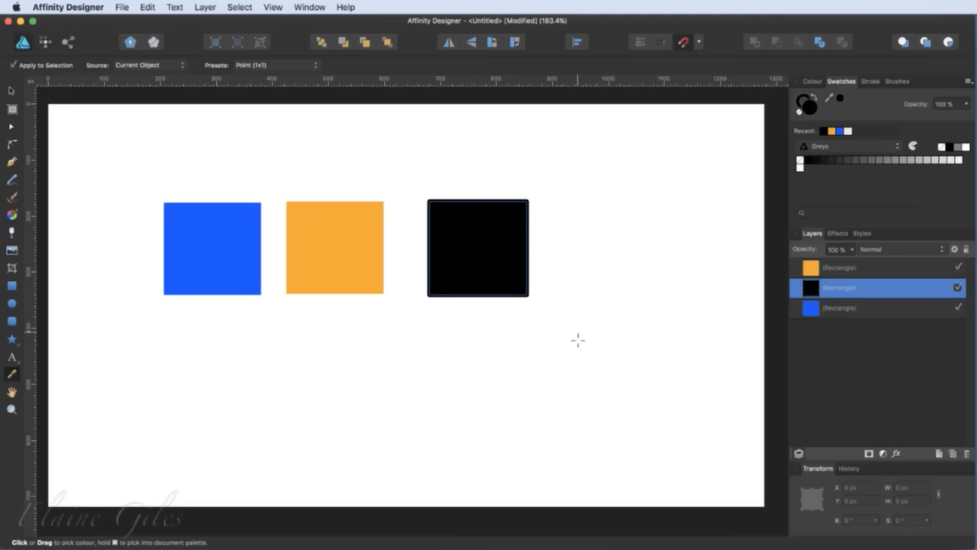
{"action": "left_click", "coordinate": [578, 340]}
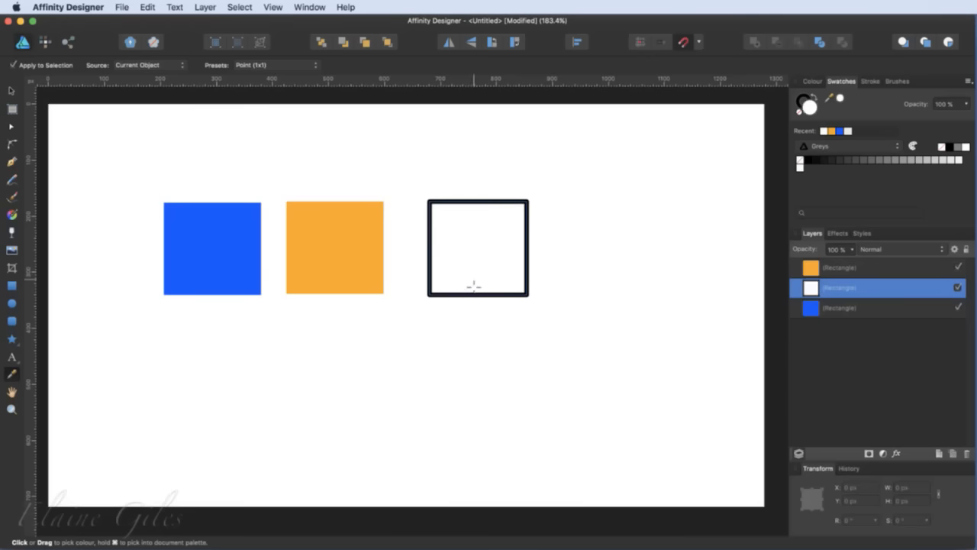
Step: Sample the third rectangle's black outline, switch the picker source away from Current Object, and sample the orange and blue rectangles
{"action": "left_click", "coordinate": [430, 227]}
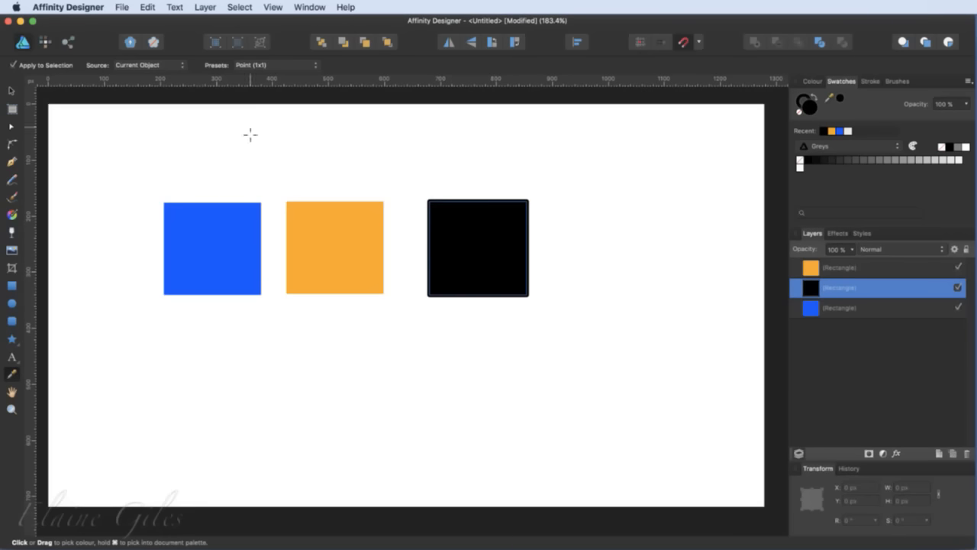
{"action": "left_click", "coordinate": [161, 67]}
{"action": "left_click", "coordinate": [158, 74]}
{"action": "left_click", "coordinate": [336, 276]}
{"action": "left_click", "coordinate": [207, 270]}
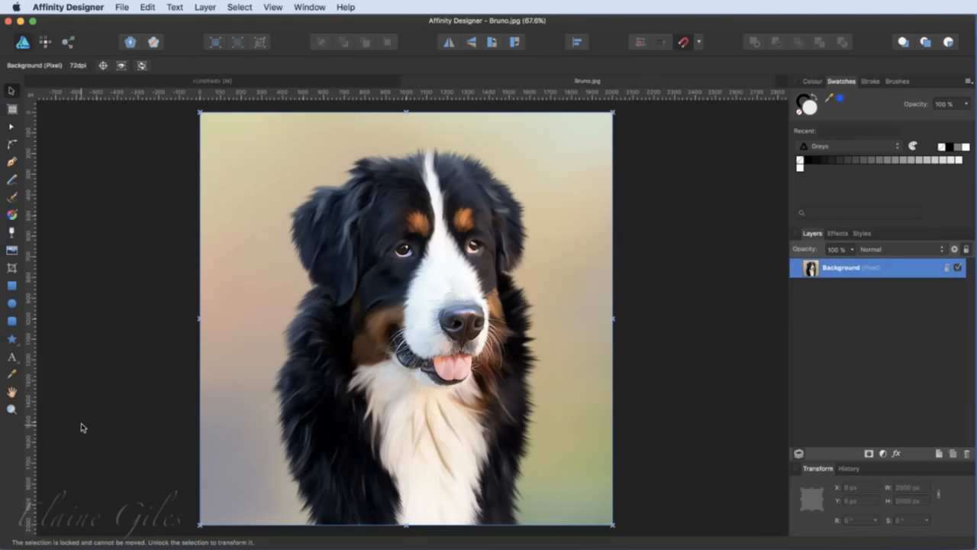
Step: Draw a rectangle about 448 × 123 px in the upper-right corner of the Bruno.jpg dog image
{"action": "left_click", "coordinate": [12, 286]}
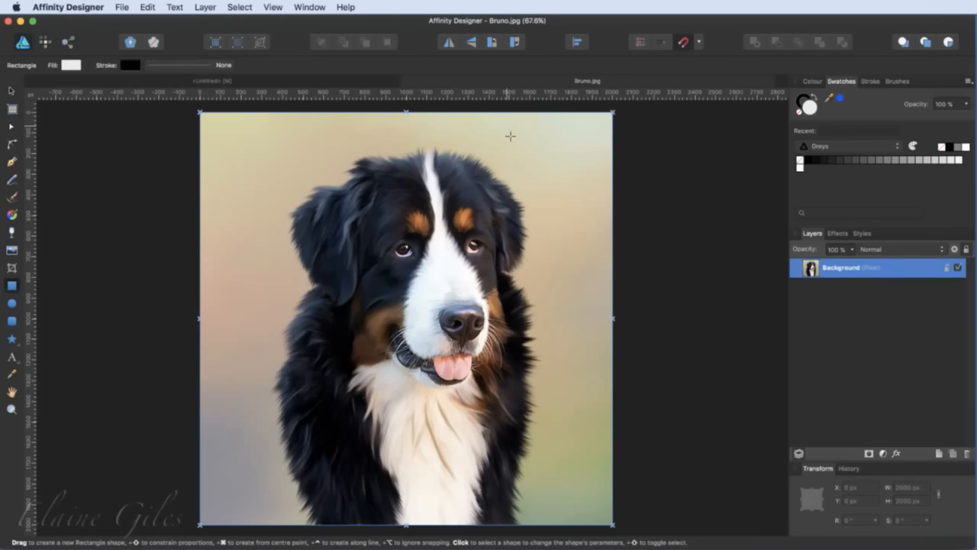
{"action": "left_click_drag", "start_coordinate": [507, 127], "coordinate": [599, 156]}
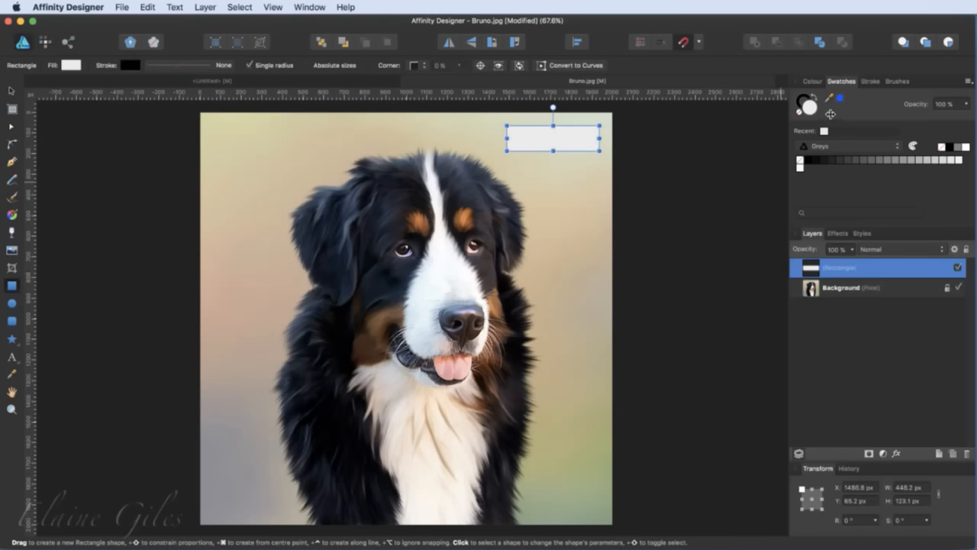
Step: Use the Colour Picker Tool to fill the new rectangle from the tan background, the pale chest fur and the black fur
{"action": "left_click", "coordinate": [11, 374]}
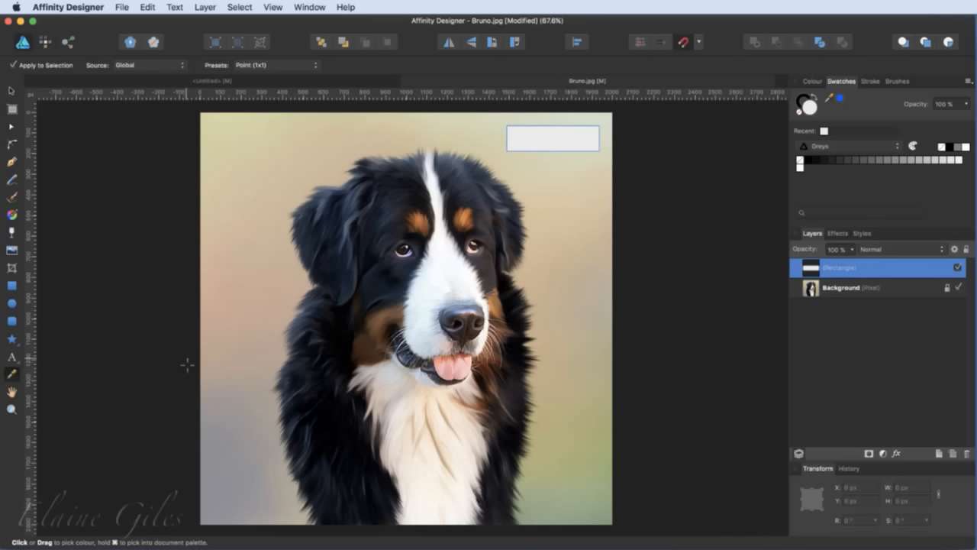
{"action": "left_click", "coordinate": [246, 318]}
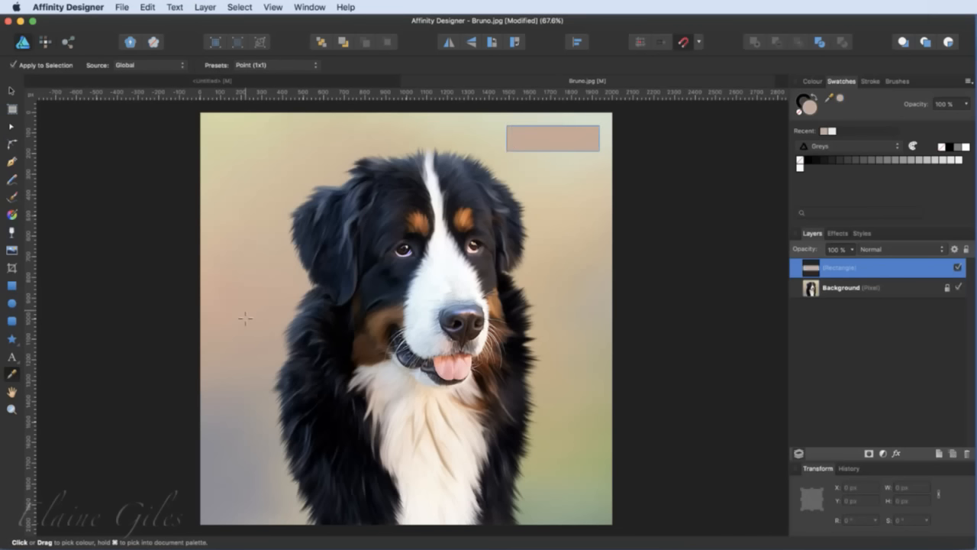
{"action": "left_click", "coordinate": [373, 380]}
{"action": "left_click", "coordinate": [344, 428]}
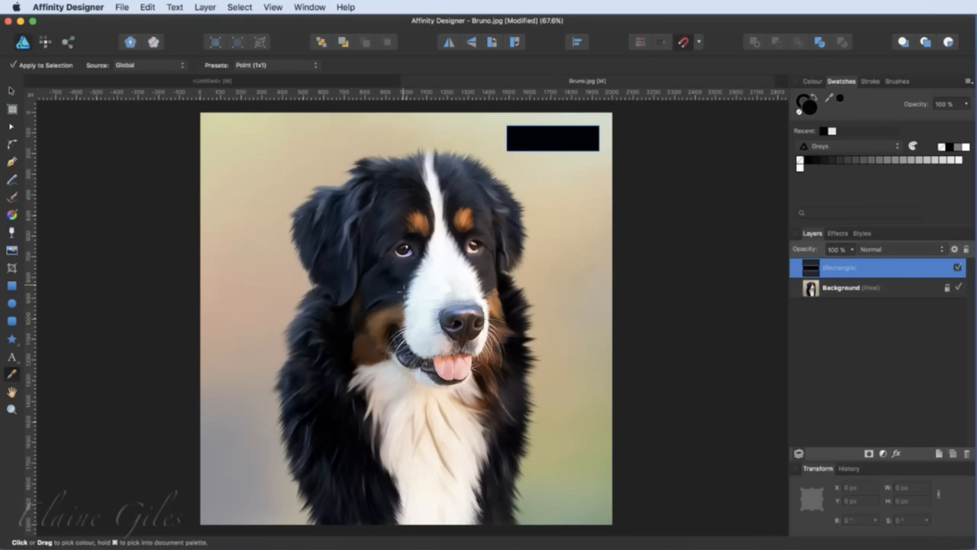
Step: Sample the dog's eyes, orange eyebrow patch, brown cheek and pink tongue into the rectangle's fill
{"action": "left_click", "coordinate": [402, 245]}
{"action": "left_click", "coordinate": [405, 242]}
{"action": "left_click", "coordinate": [422, 232]}
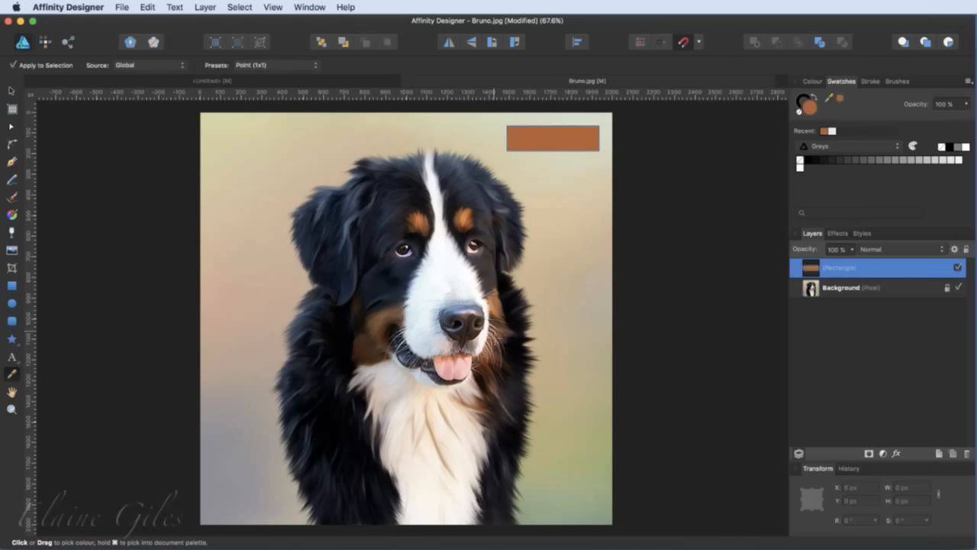
{"action": "left_click", "coordinate": [461, 248]}
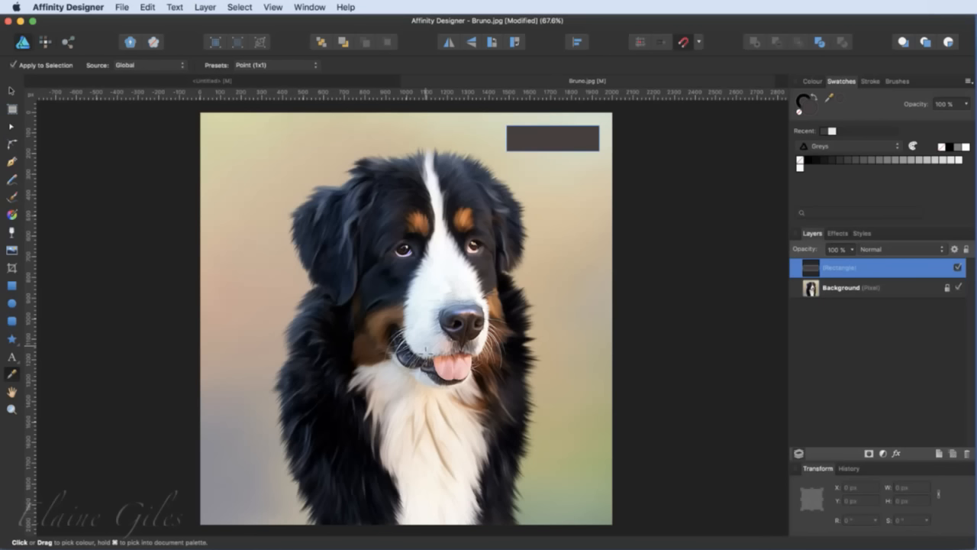
{"action": "left_click", "coordinate": [379, 328]}
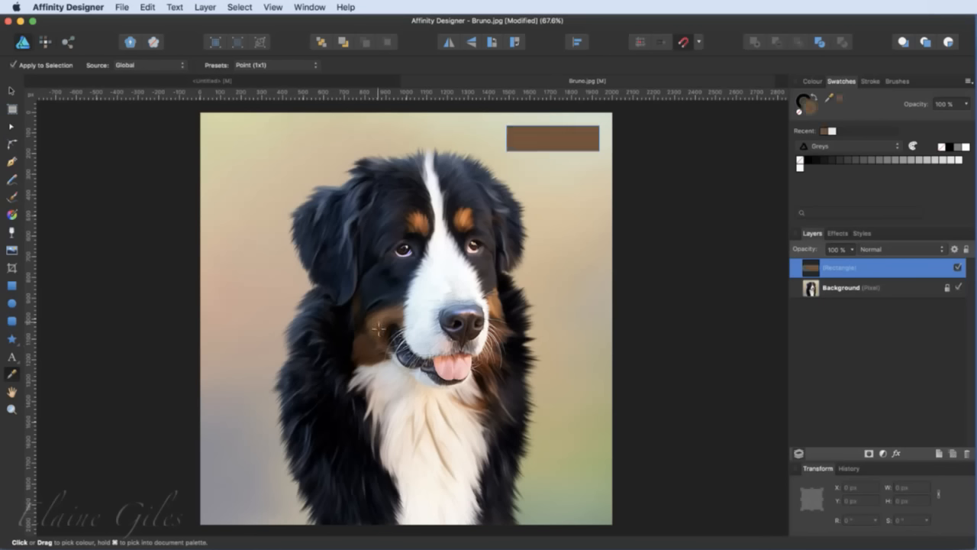
{"action": "left_click", "coordinate": [441, 372]}
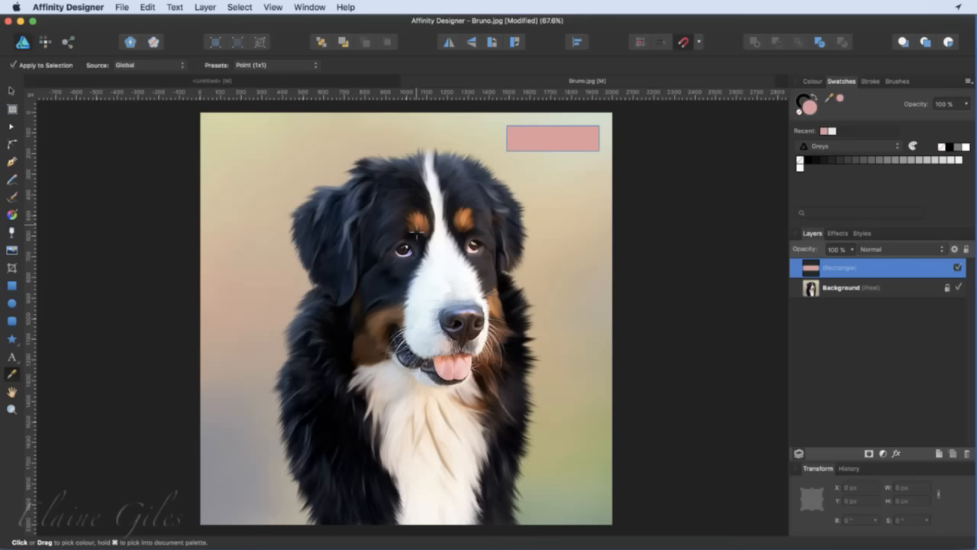
Step: Sample individual orange pixels in the dog's eyebrow patch at pixel level, and return to the whole image
{"action": "scroll", "coordinate": [417, 228], "scroll_direction": "up", "scroll_amount": 2}
{"action": "scroll", "coordinate": [417, 228], "scroll_direction": "up", "scroll_amount": 10}
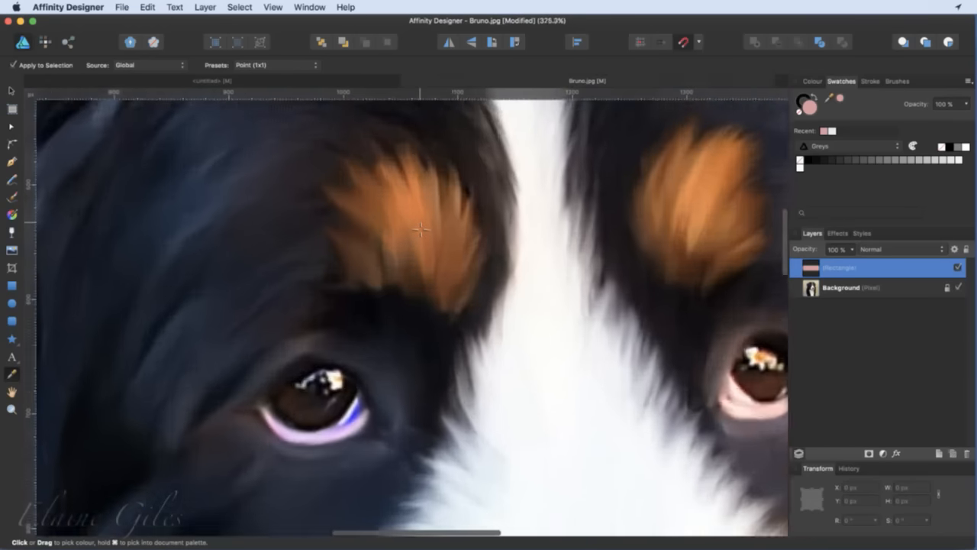
{"action": "scroll", "coordinate": [421, 229], "scroll_direction": "up", "scroll_amount": 7}
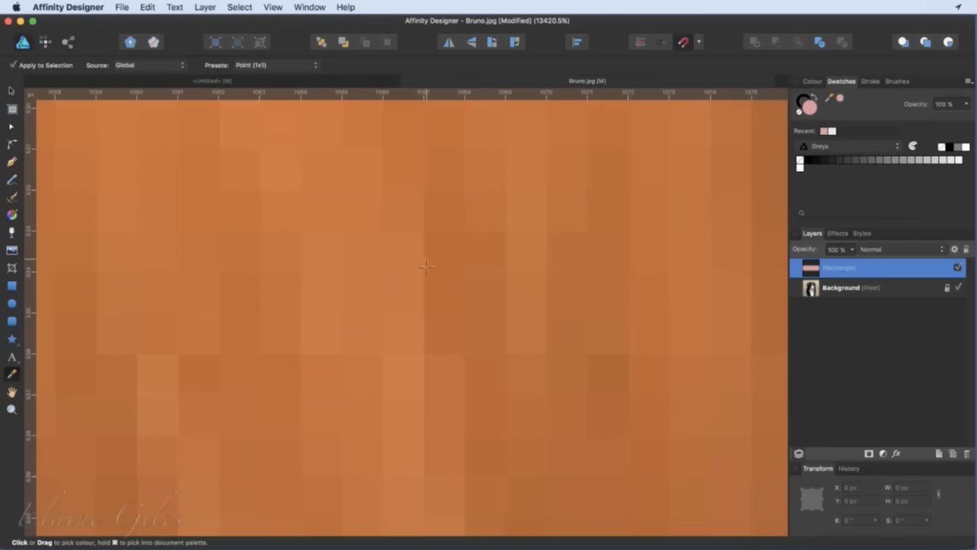
{"action": "left_click", "coordinate": [404, 258]}
{"action": "left_click", "coordinate": [443, 295]}
{"action": "key", "text": "super+0"}
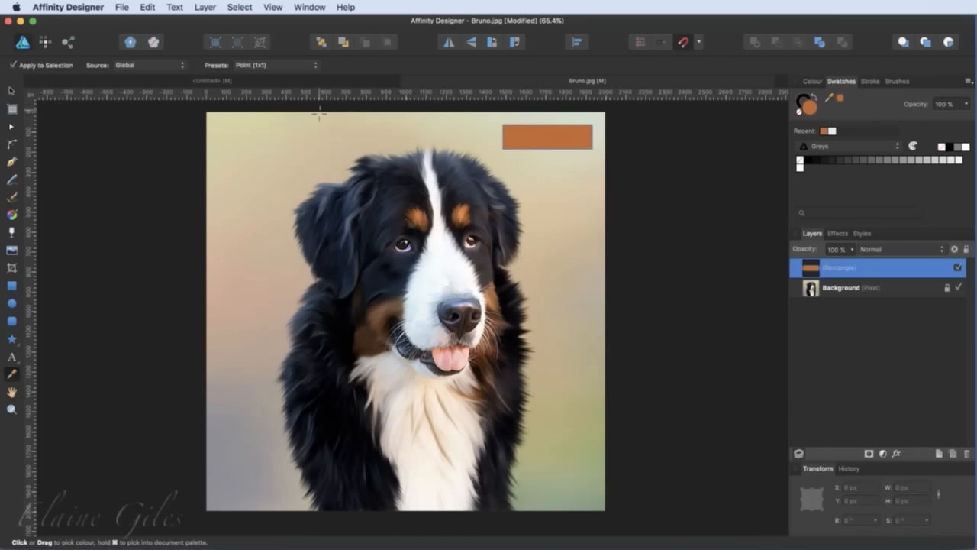
Step: Set the picker preset to Average (3x3) and sample several spots on the dog's orange eyebrow patch
{"action": "left_click", "coordinate": [315, 66]}
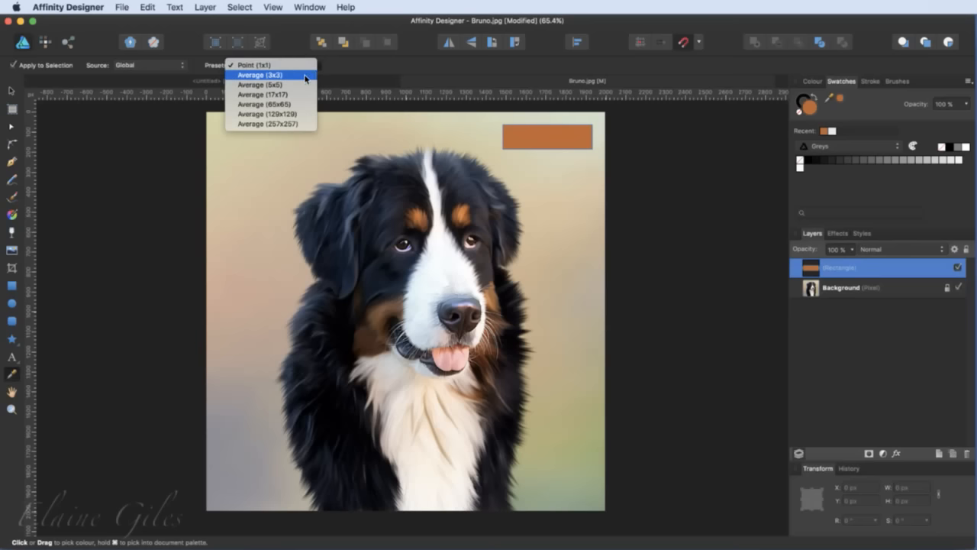
{"action": "left_click", "coordinate": [305, 75]}
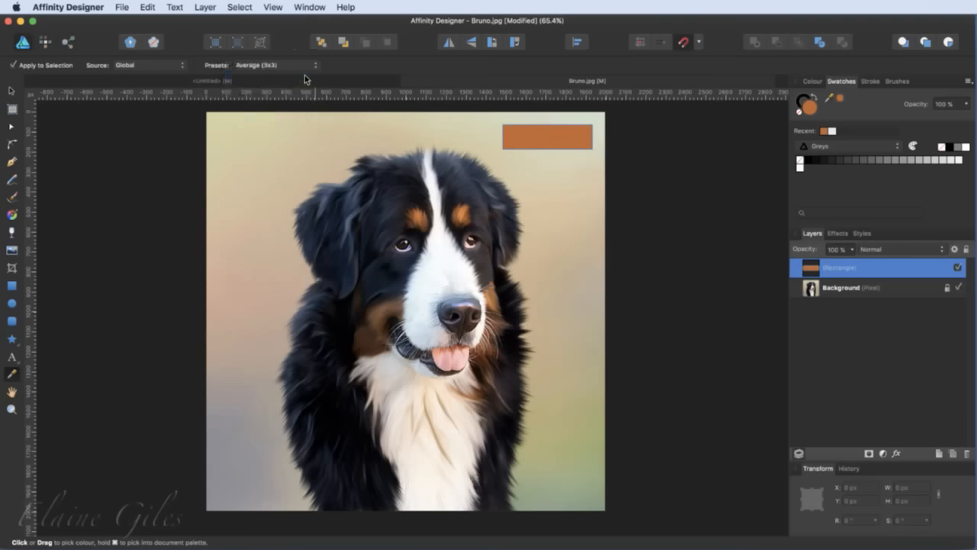
{"action": "left_click", "coordinate": [416, 223]}
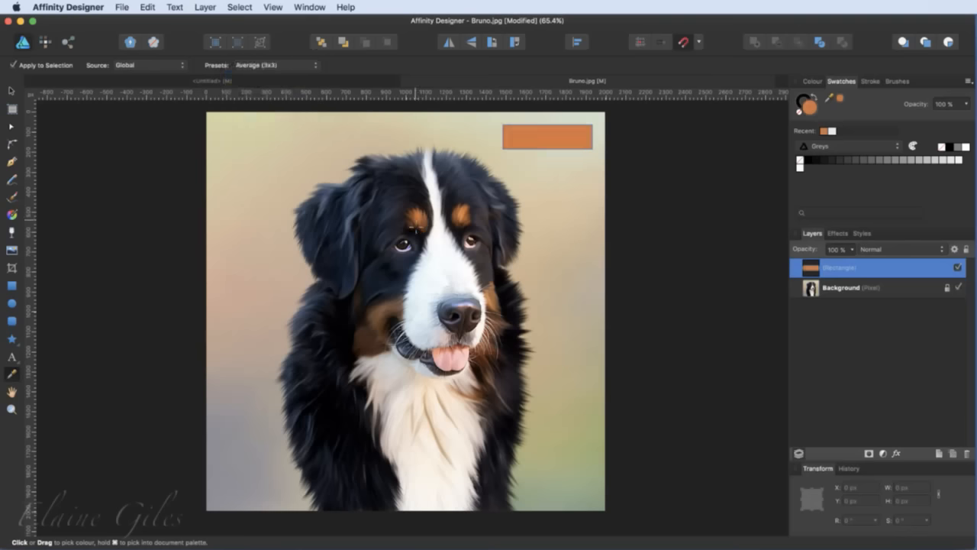
{"action": "left_click", "coordinate": [417, 229]}
{"action": "left_click", "coordinate": [420, 226]}
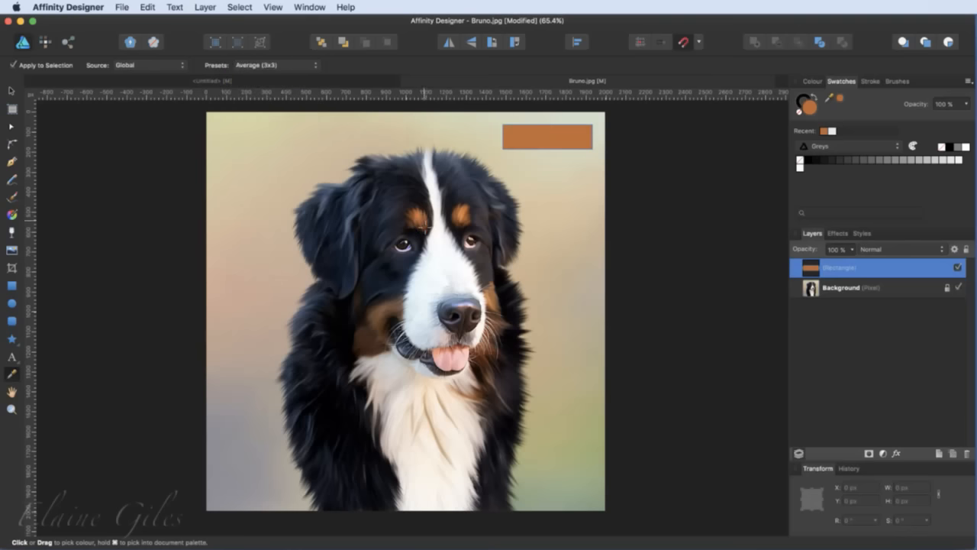
{"action": "left_click", "coordinate": [424, 228]}
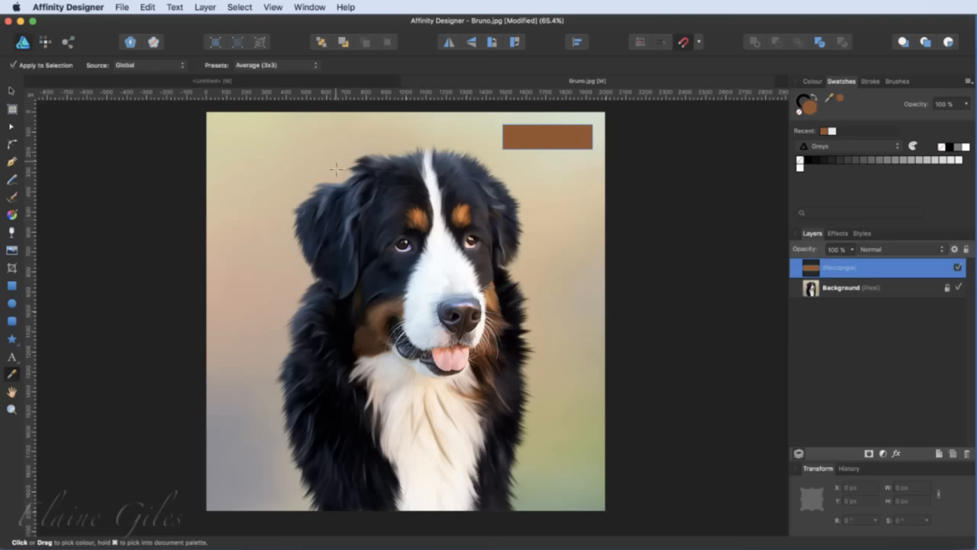
Step: Set the picker preset to Average (257x257) and sample the dog's orange eyebrow patch
{"action": "left_click", "coordinate": [271, 67]}
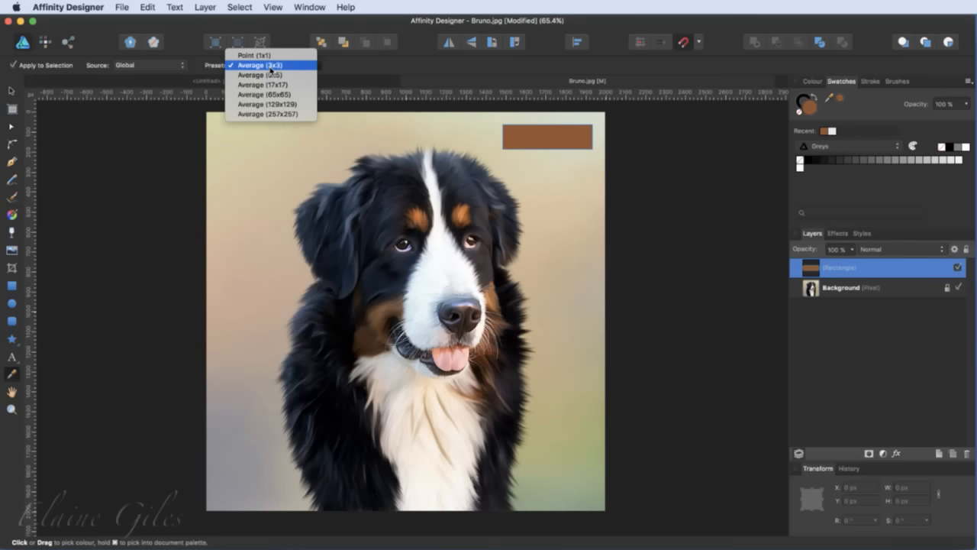
{"action": "left_click", "coordinate": [267, 114]}
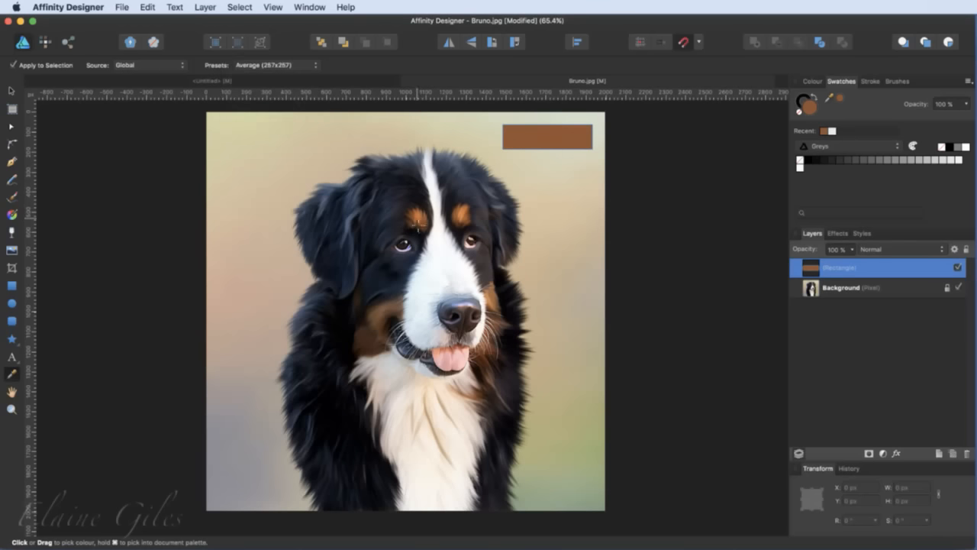
{"action": "left_click", "coordinate": [419, 220]}
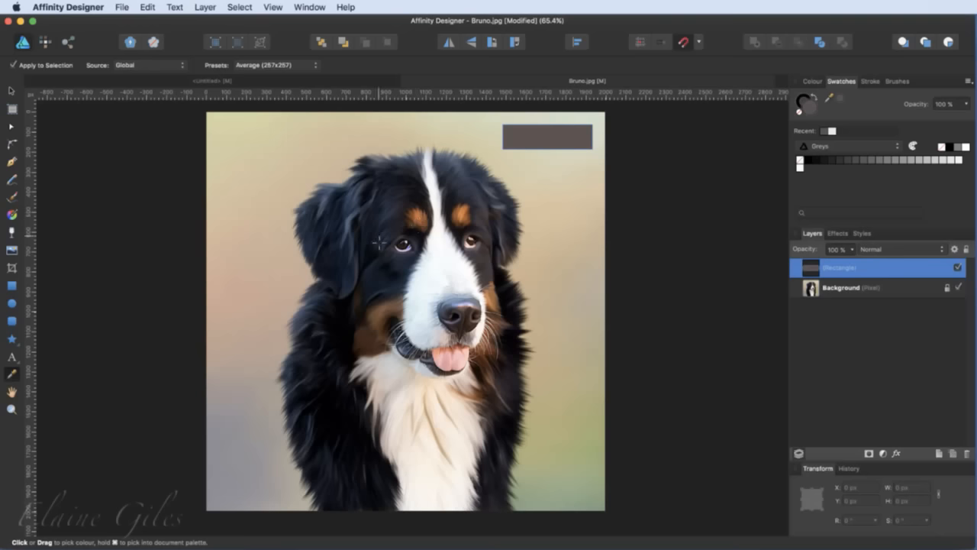
Step: Set the picker preset to Average (17x17) and sample several neighbouring spots on the orange eyebrow patch
{"action": "left_click", "coordinate": [292, 66]}
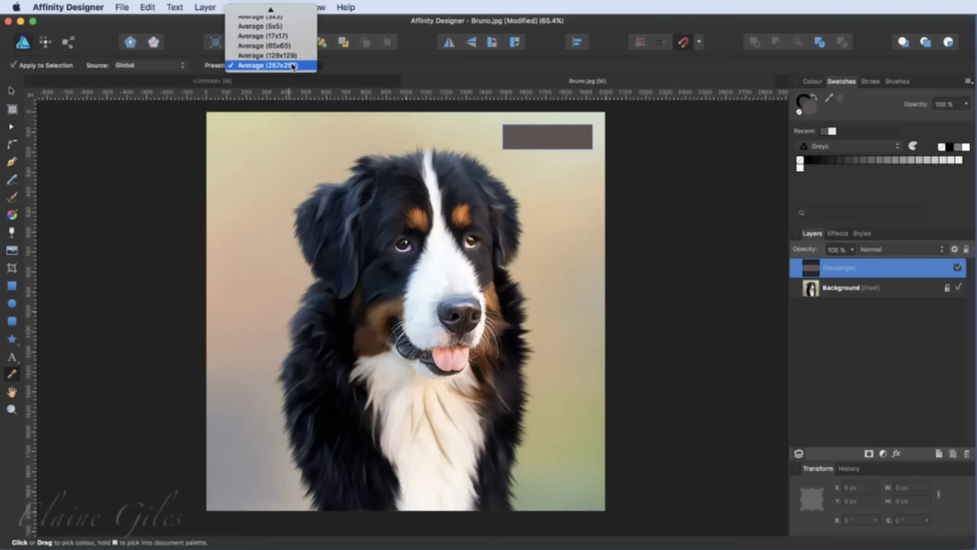
{"action": "scroll", "coordinate": [291, 63], "scroll_direction": "up", "scroll_amount": 1}
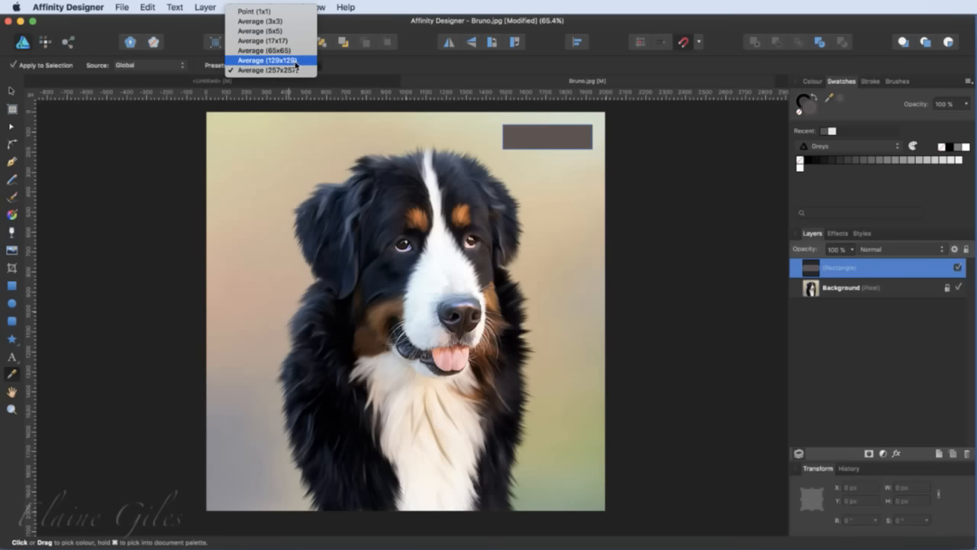
{"action": "left_click", "coordinate": [298, 41]}
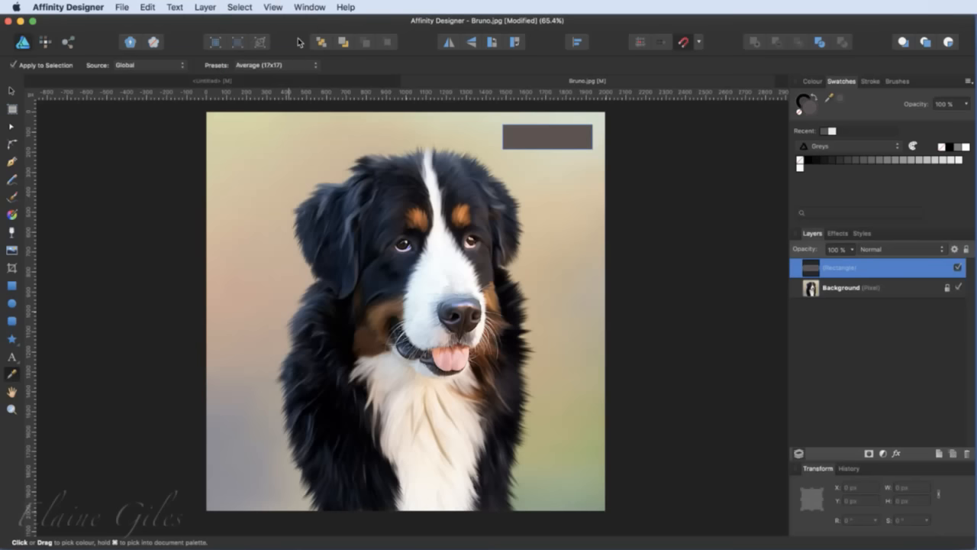
{"action": "left_click", "coordinate": [418, 221]}
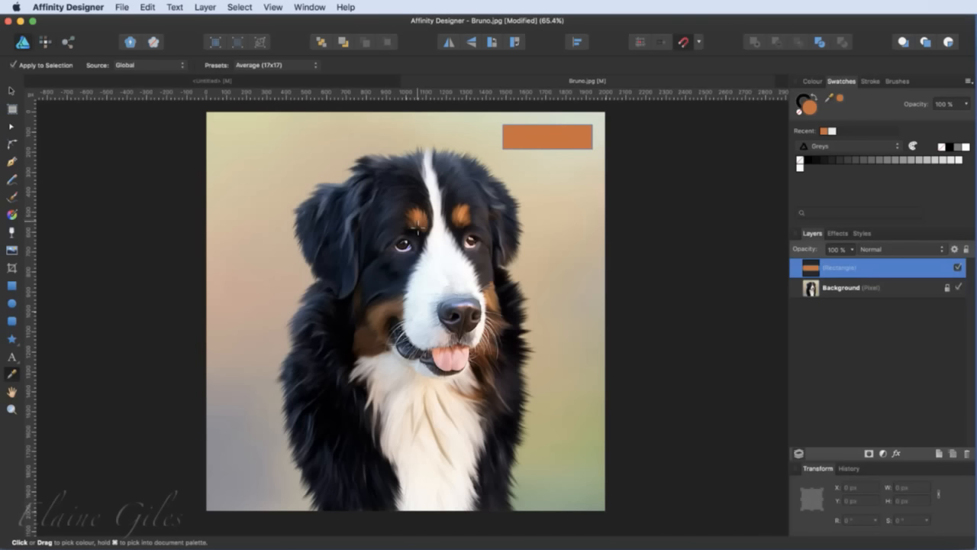
{"action": "left_click", "coordinate": [415, 229]}
{"action": "left_click", "coordinate": [419, 222]}
{"action": "left_click", "coordinate": [415, 228]}
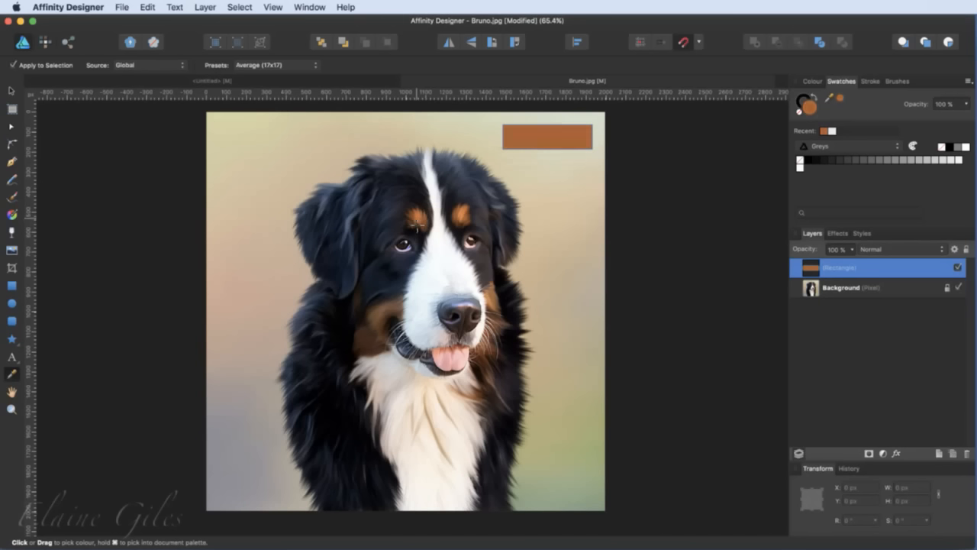
{"action": "left_click", "coordinate": [415, 223]}
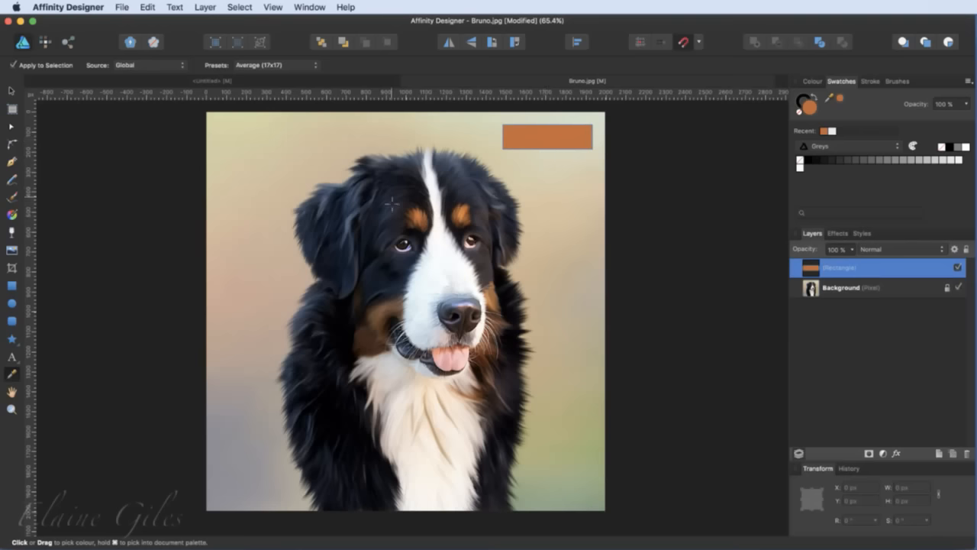
Step: Switch the picker preset back to Average (257x257) and sample the white blaze between the dog's eyebrow patches
{"action": "left_click", "coordinate": [285, 67]}
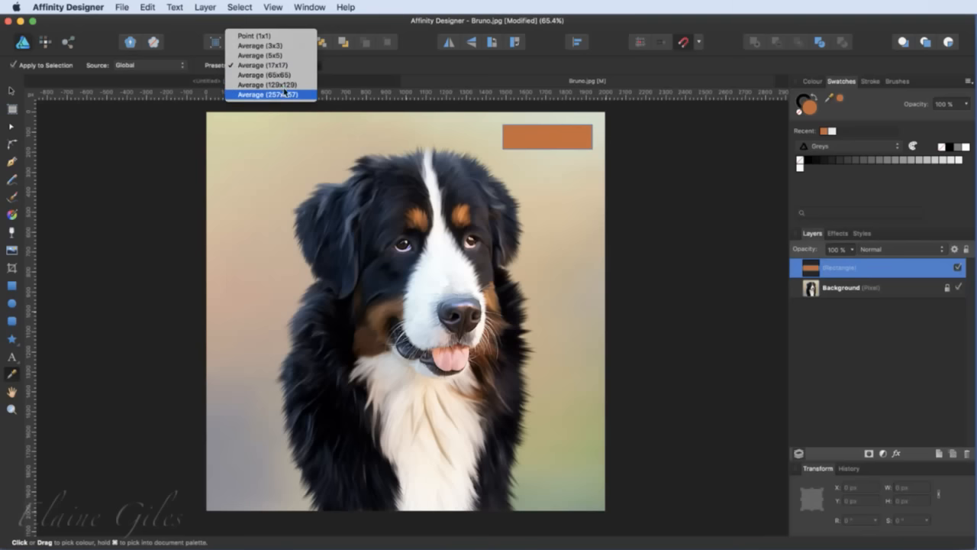
{"action": "left_click", "coordinate": [285, 95]}
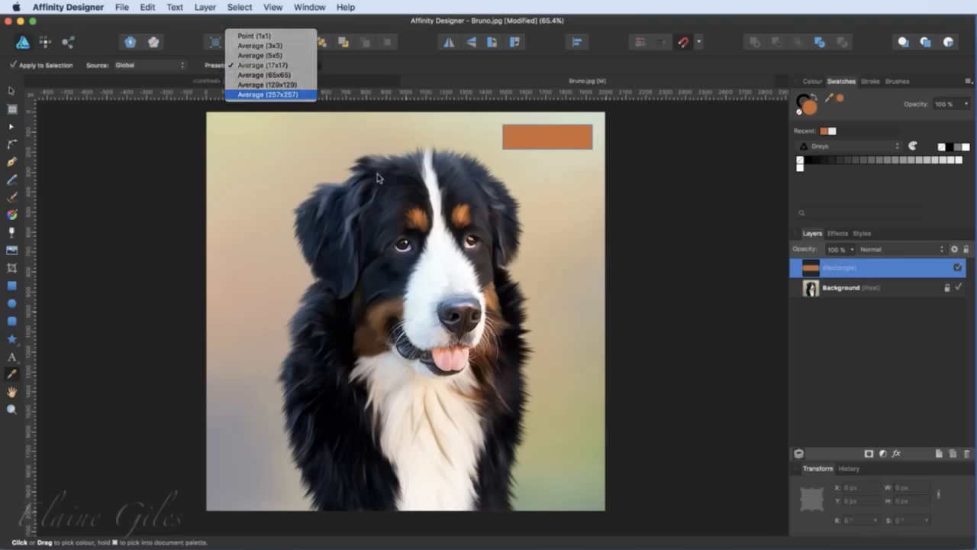
{"action": "left_click", "coordinate": [436, 216]}
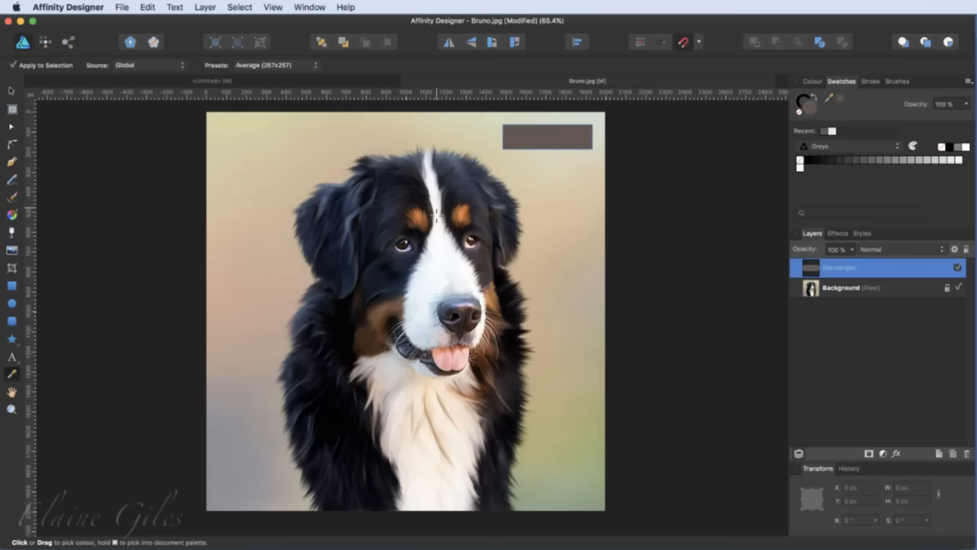
Step: Return the picker preset to Average (17x17) and sample twice around the lower edge of the dog's eye
{"action": "left_click", "coordinate": [291, 66]}
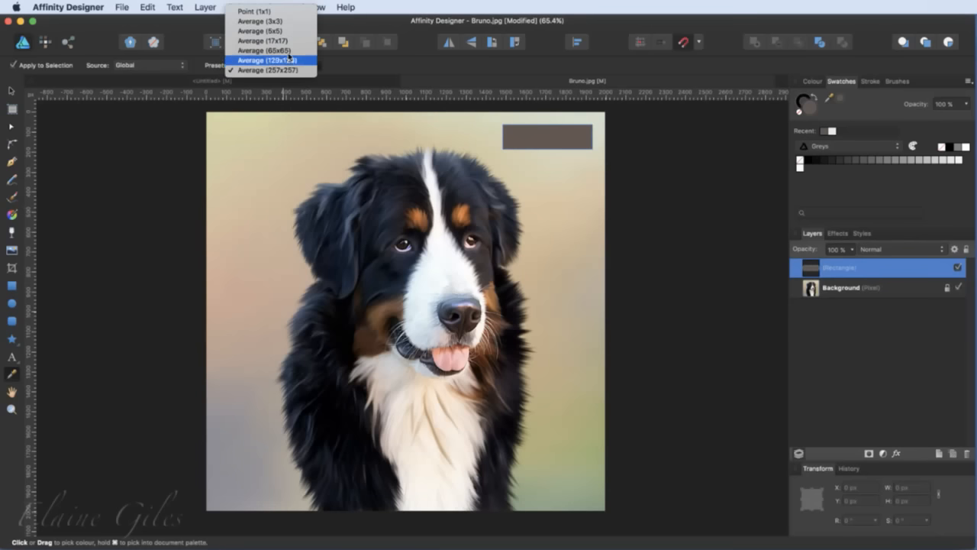
{"action": "left_click", "coordinate": [276, 40]}
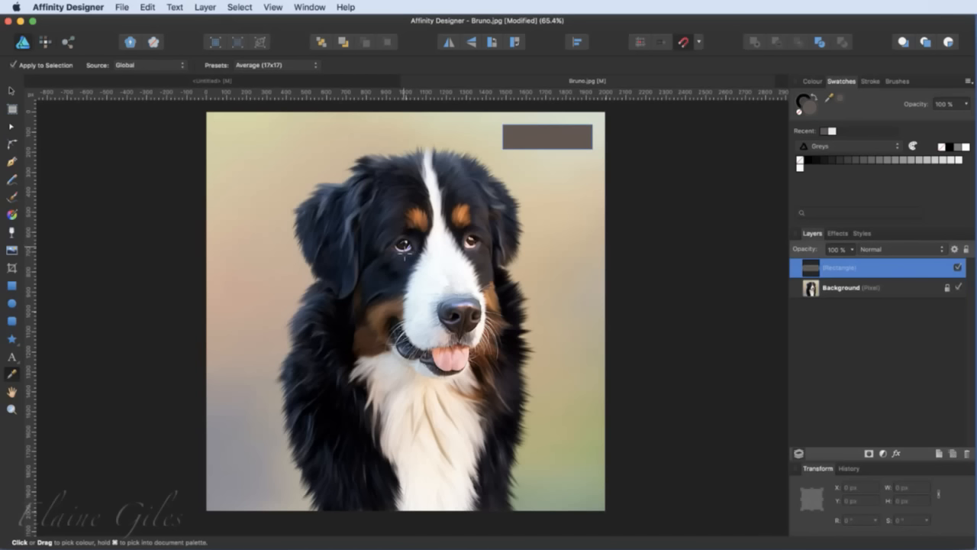
{"action": "left_click", "coordinate": [405, 256]}
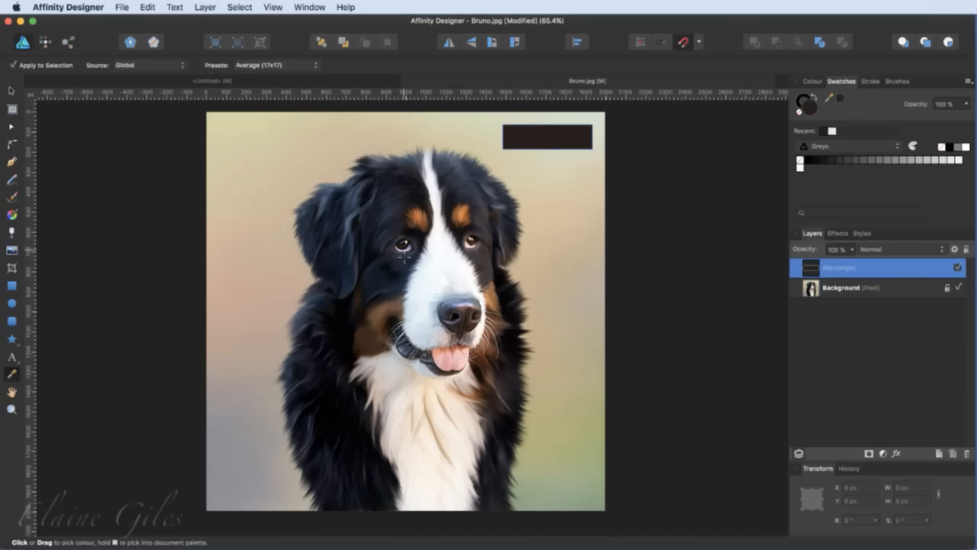
{"action": "left_click", "coordinate": [403, 256]}
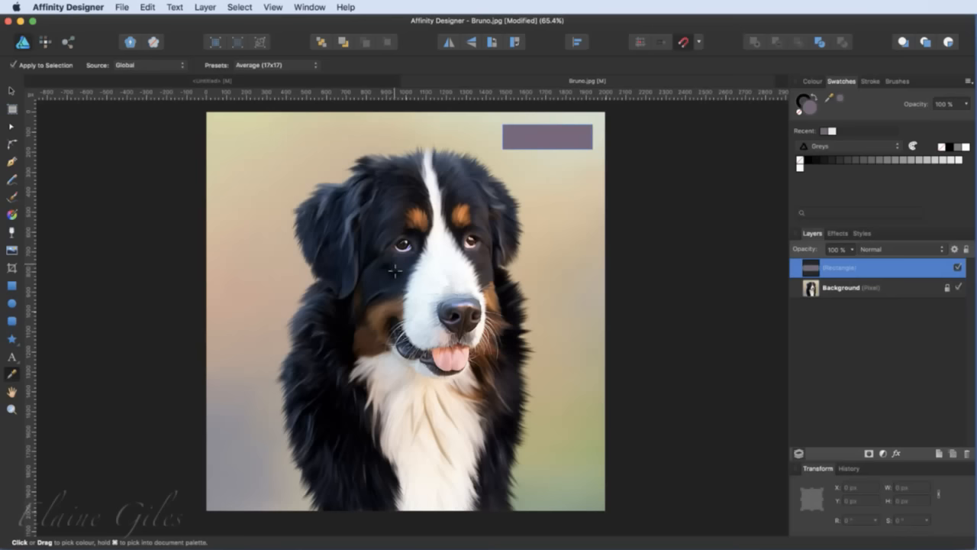
Step: Sample the blue spot at the corner of the dog's eye and set the picker preset to Point (1x1)
{"action": "scroll", "coordinate": [403, 256], "scroll_direction": "up", "scroll_amount": 2}
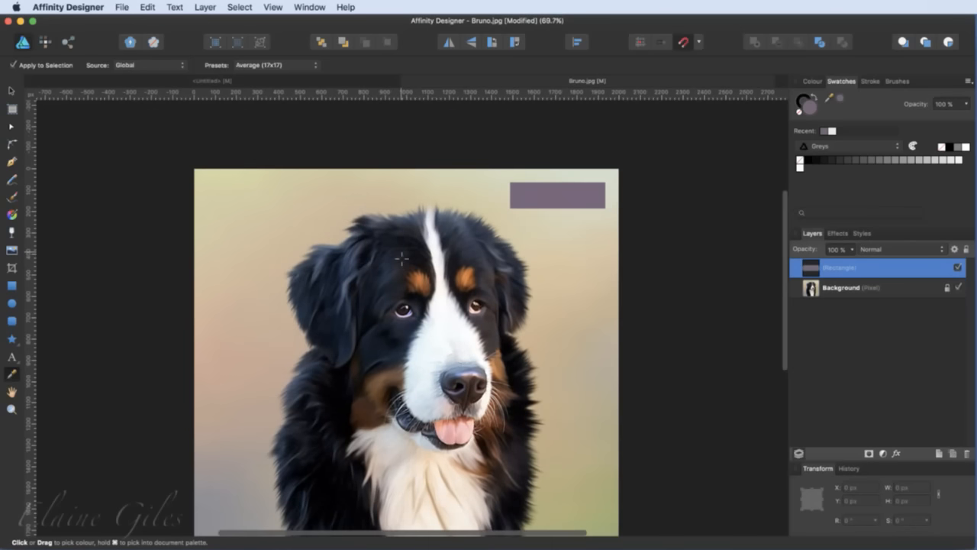
{"action": "scroll", "coordinate": [397, 323], "scroll_direction": "up", "scroll_amount": 10}
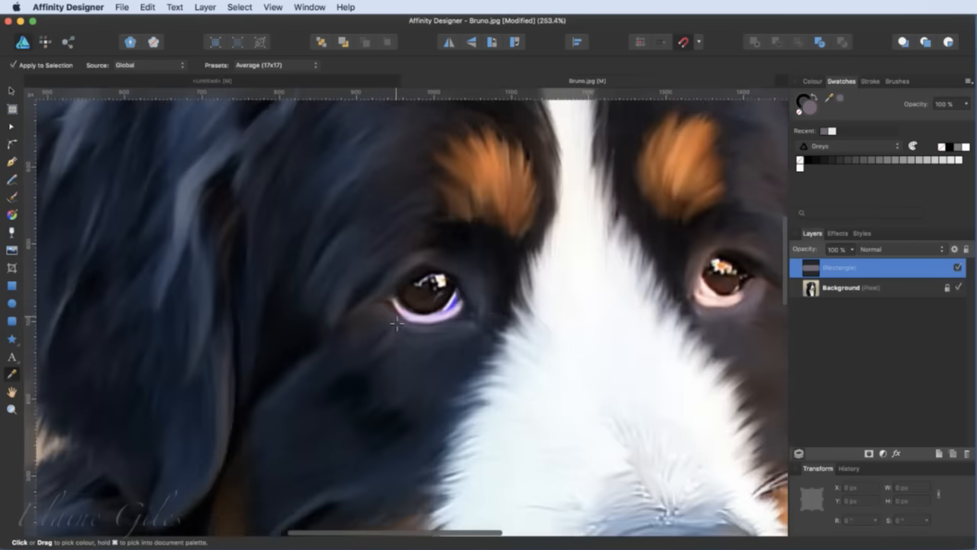
{"action": "scroll", "coordinate": [397, 323], "scroll_direction": "up", "scroll_amount": 2}
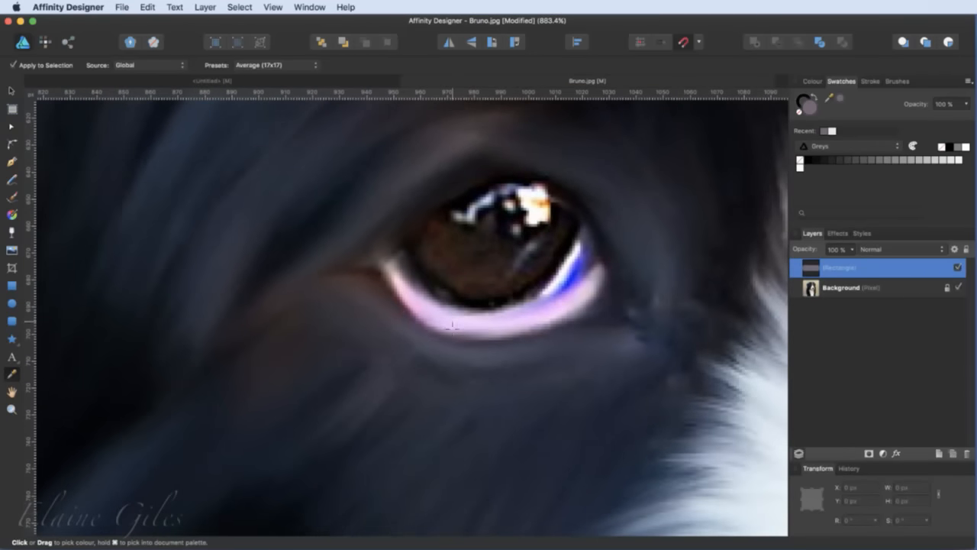
{"action": "left_click", "coordinate": [573, 280]}
{"action": "key", "text": "super+1"}
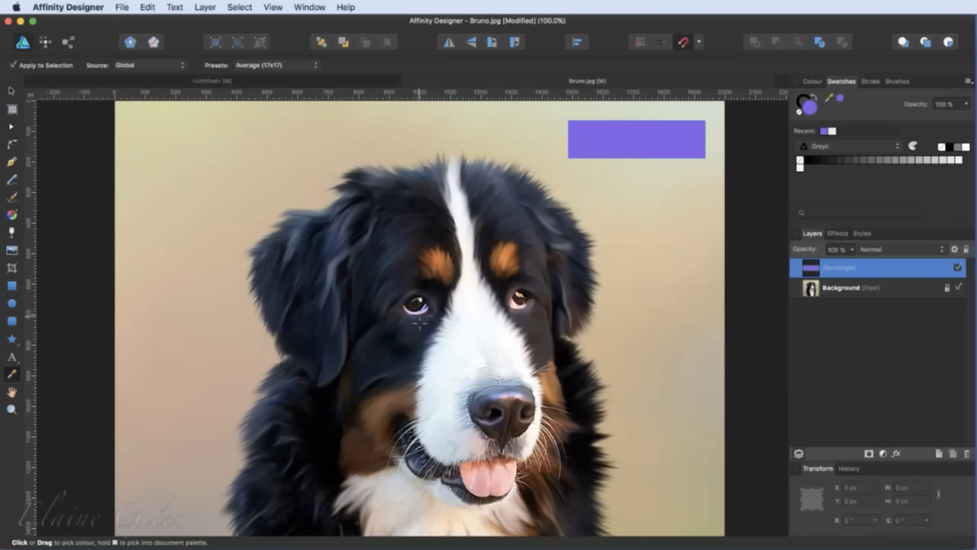
{"action": "left_click", "coordinate": [277, 65]}
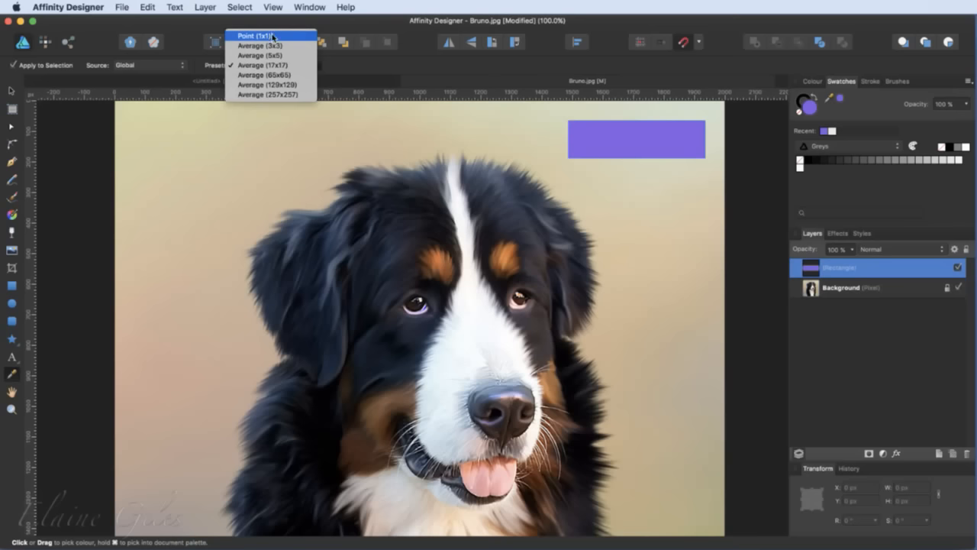
{"action": "left_click", "coordinate": [273, 36]}
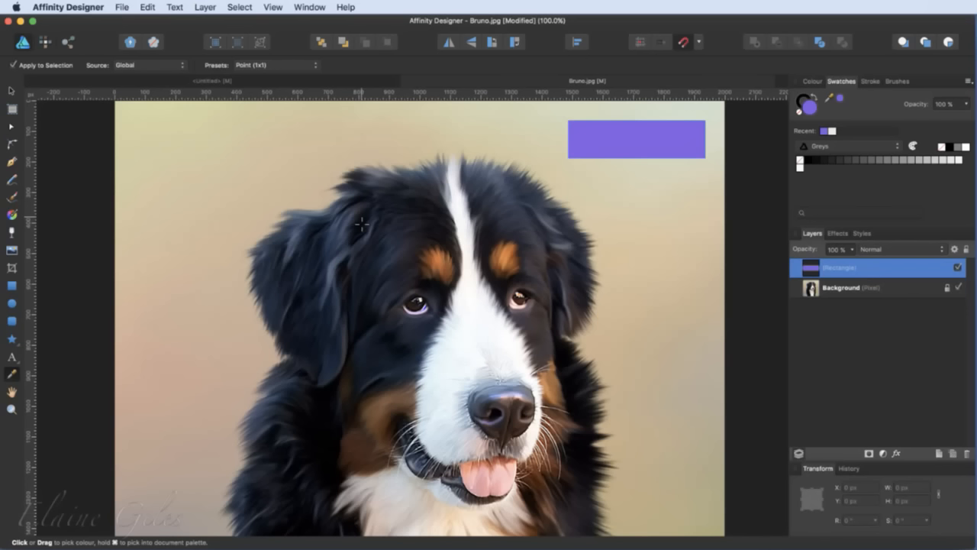
Step: Compare the colour wheel controls with the Greys swatches and review the list of available palettes
{"action": "left_click", "coordinate": [812, 81]}
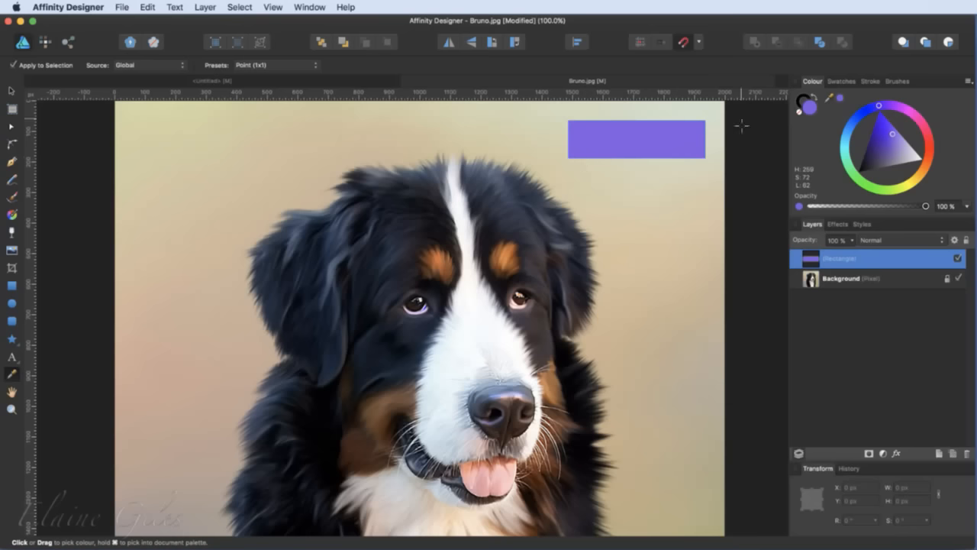
{"action": "left_click", "coordinate": [842, 81]}
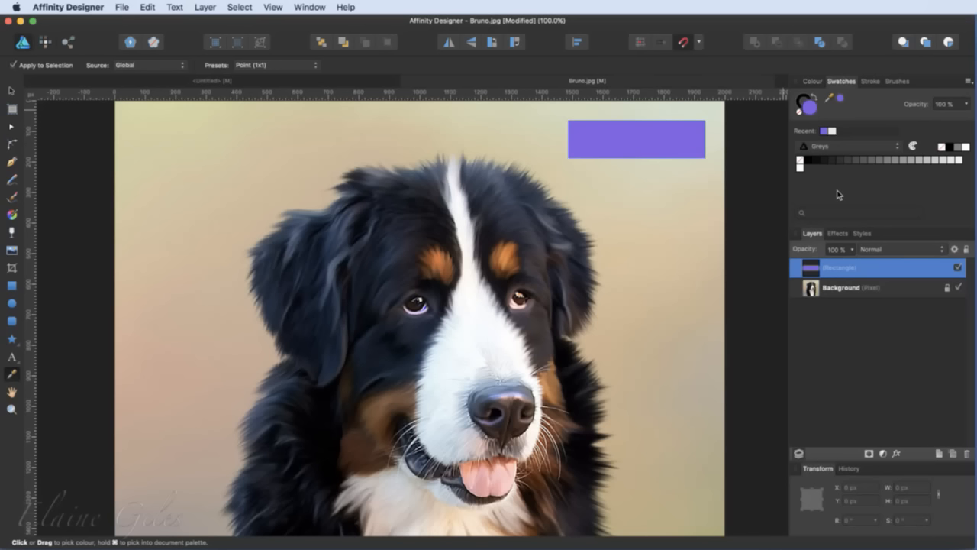
{"action": "left_click", "coordinate": [814, 81]}
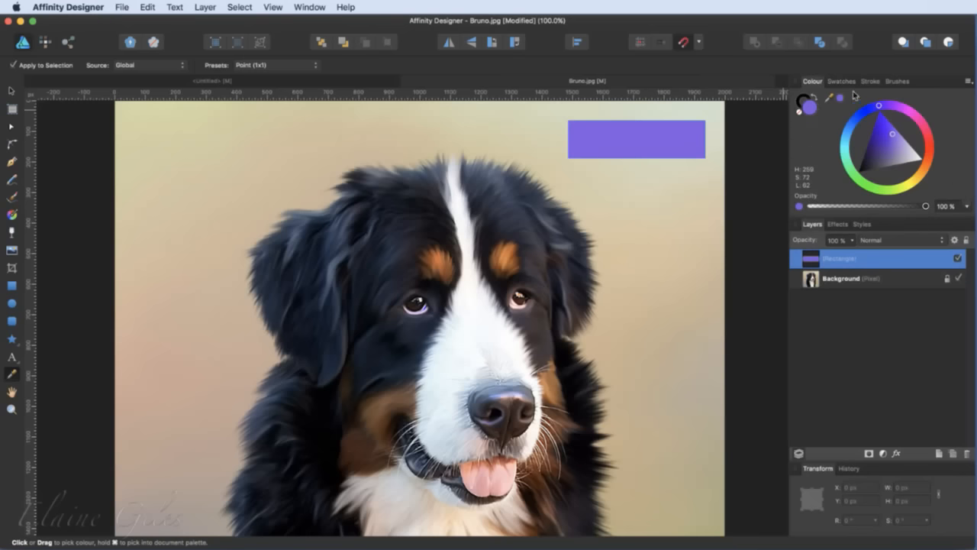
{"action": "left_click", "coordinate": [842, 81]}
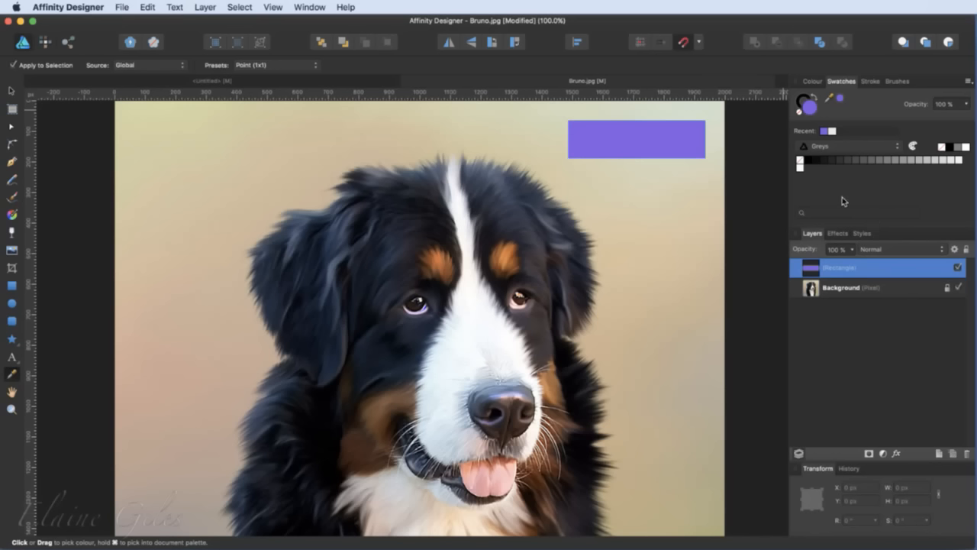
{"action": "left_click", "coordinate": [813, 81]}
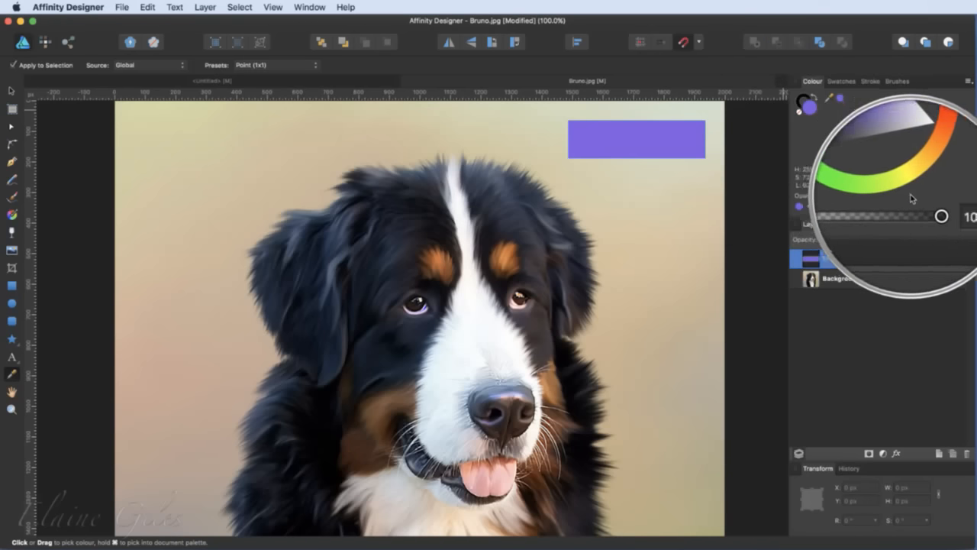
{"action": "left_click", "coordinate": [842, 80]}
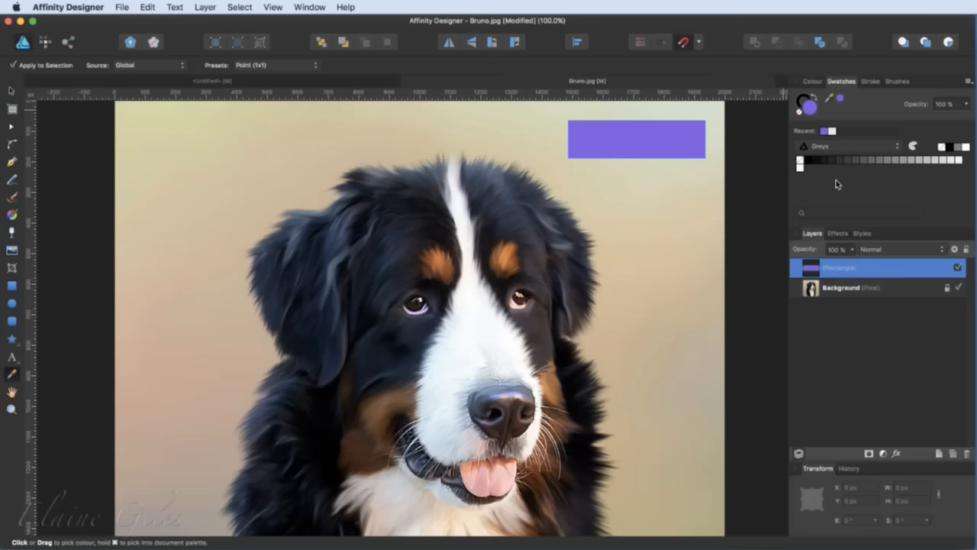
{"action": "left_click", "coordinate": [839, 146]}
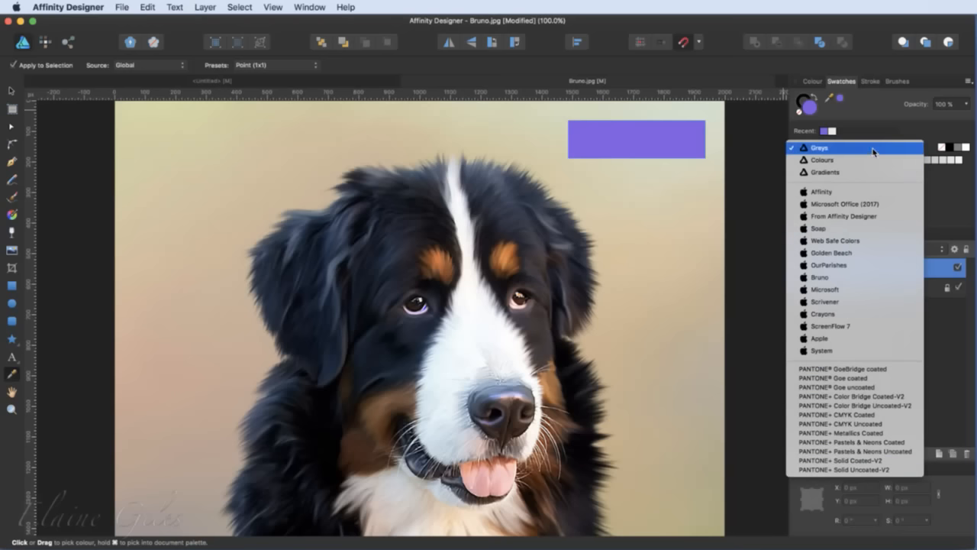
{"action": "left_click", "coordinate": [939, 207]}
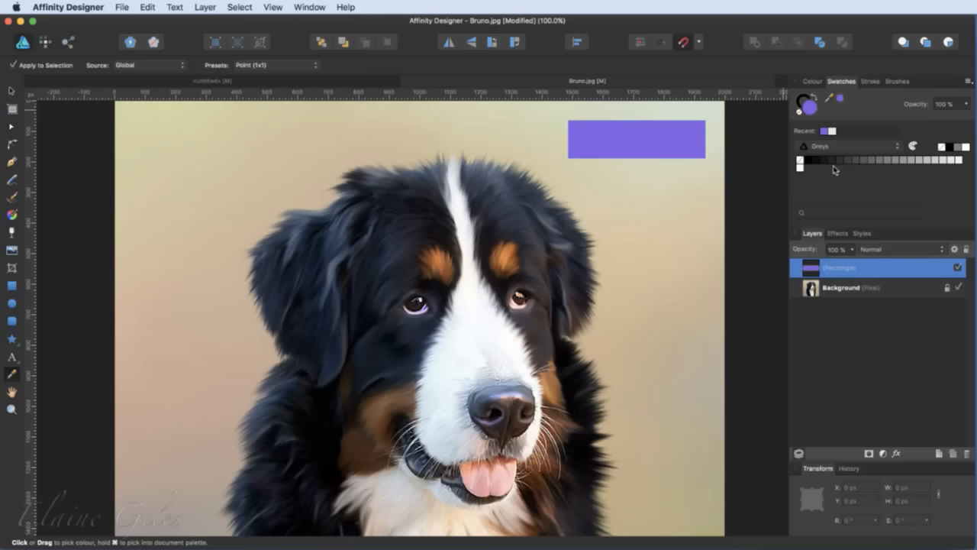
Step: Show the Crayons palette, switch to PANTONE+ CMYK Uncoated and browse through its full range of swatches
{"action": "left_click", "coordinate": [890, 148]}
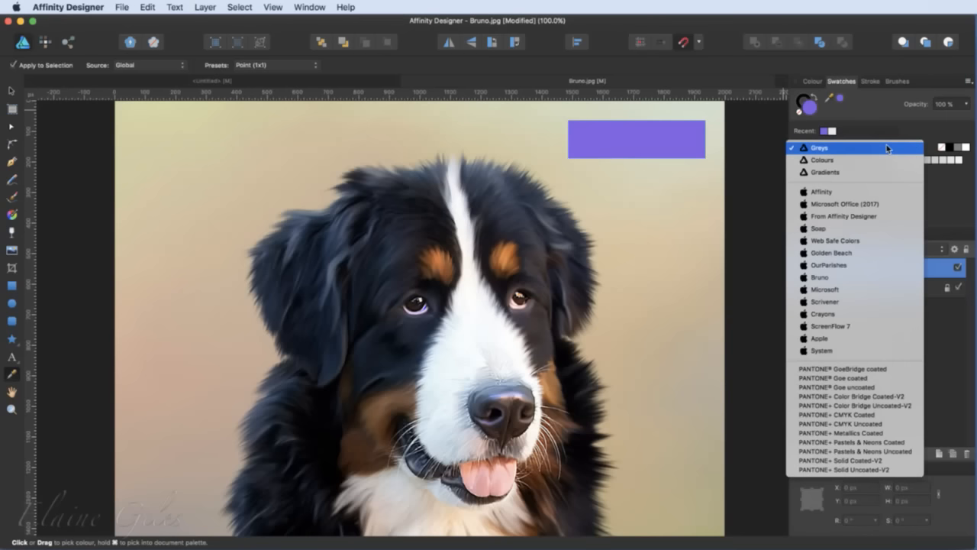
{"action": "left_click", "coordinate": [869, 314]}
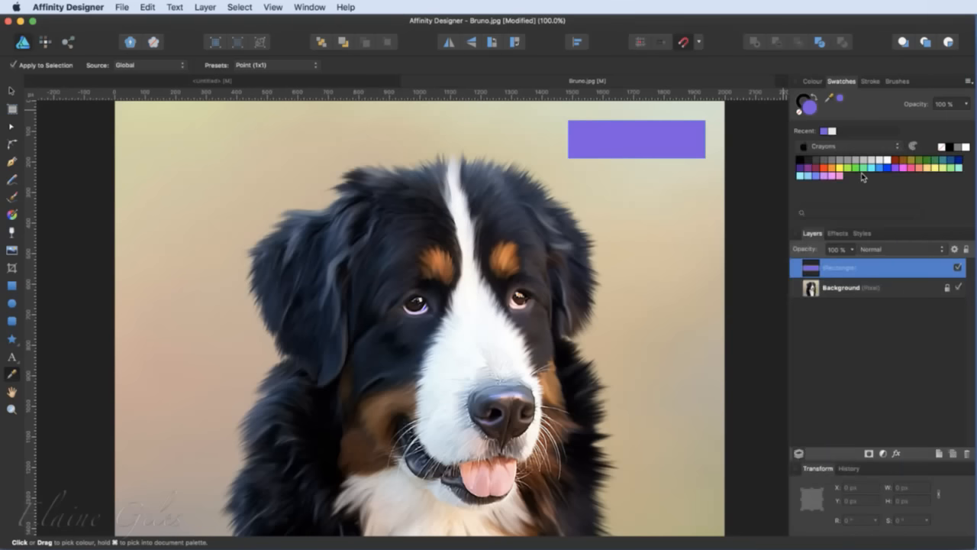
{"action": "left_click", "coordinate": [884, 148]}
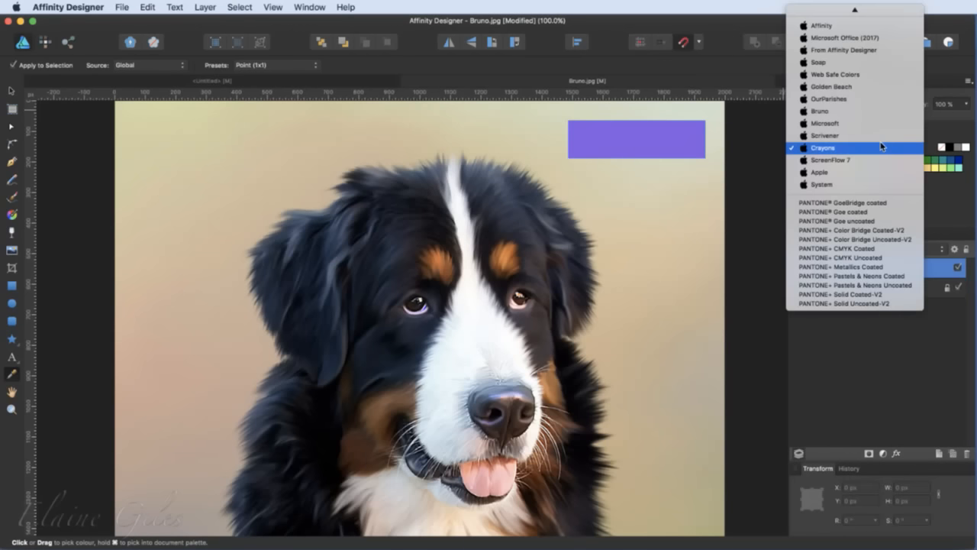
{"action": "left_click", "coordinate": [855, 257]}
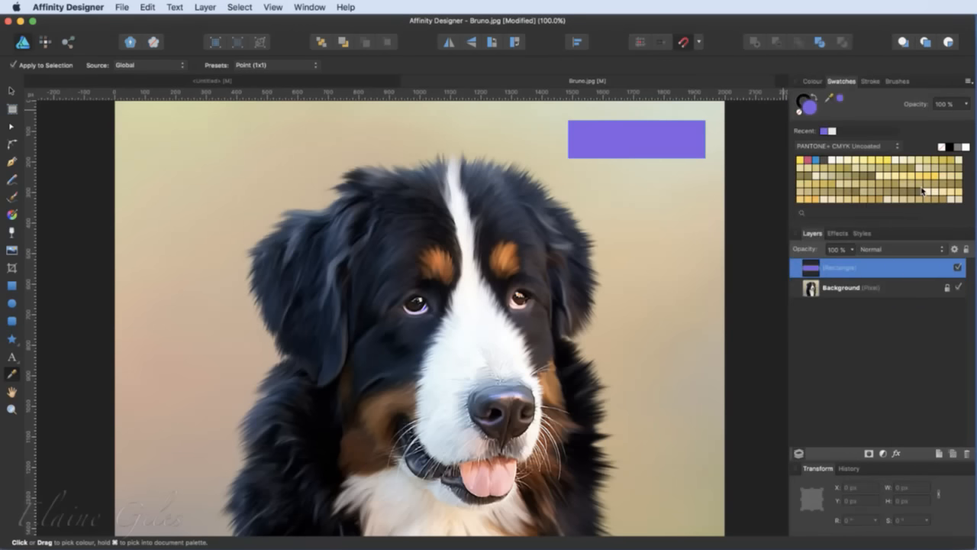
{"action": "scroll", "coordinate": [927, 191], "scroll_direction": "down", "scroll_amount": 10}
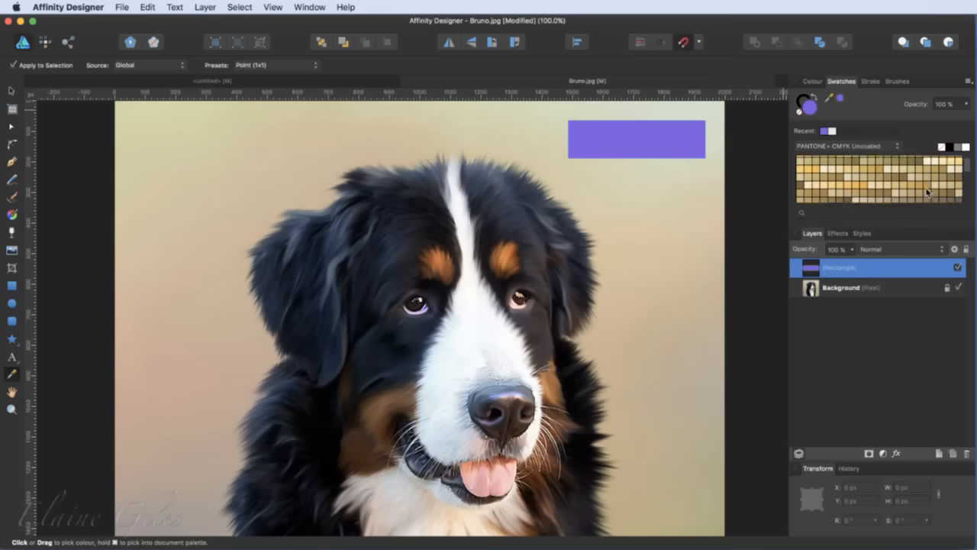
{"action": "scroll", "coordinate": [928, 191], "scroll_direction": "down", "scroll_amount": 10}
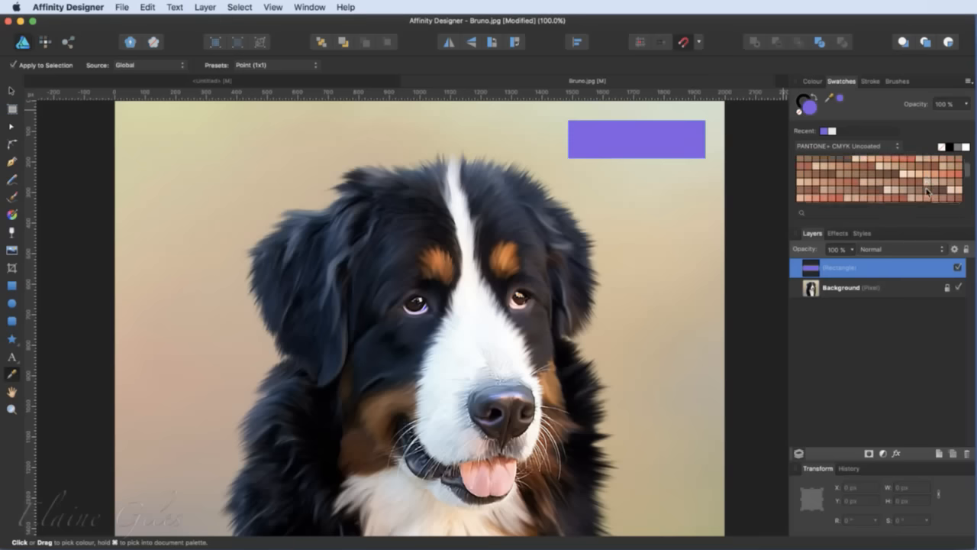
{"action": "scroll", "coordinate": [928, 192], "scroll_direction": "down", "scroll_amount": 10}
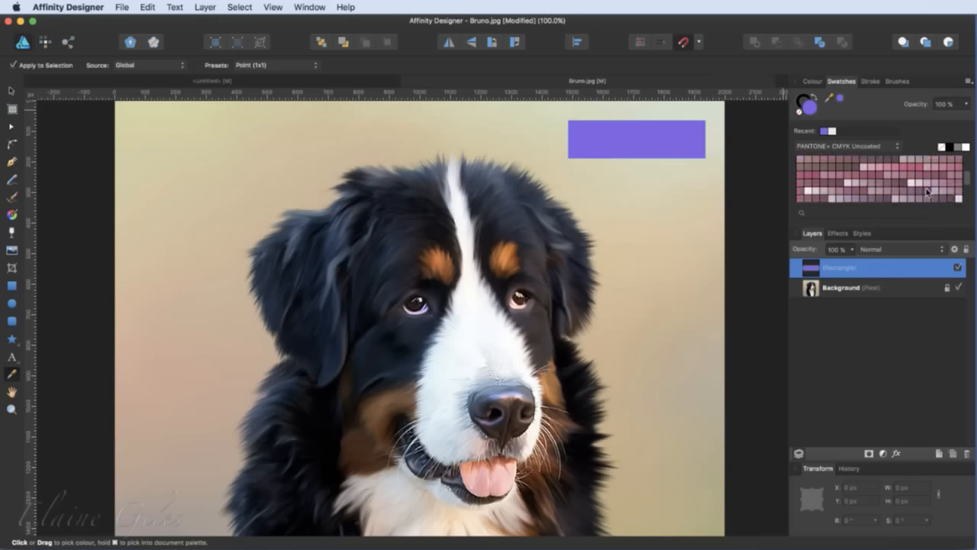
{"action": "scroll", "coordinate": [927, 191], "scroll_direction": "down", "scroll_amount": 10}
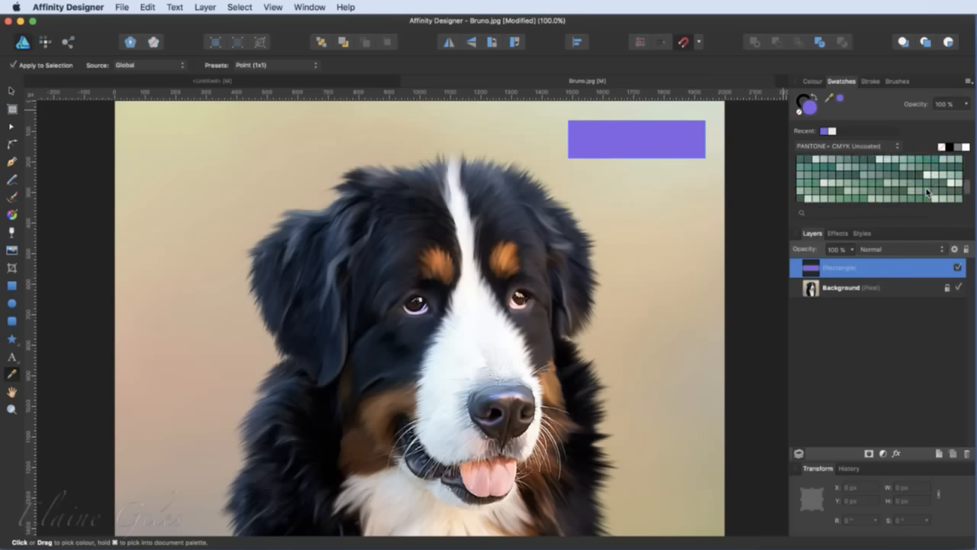
{"action": "scroll", "coordinate": [927, 192], "scroll_direction": "up", "scroll_amount": 8}
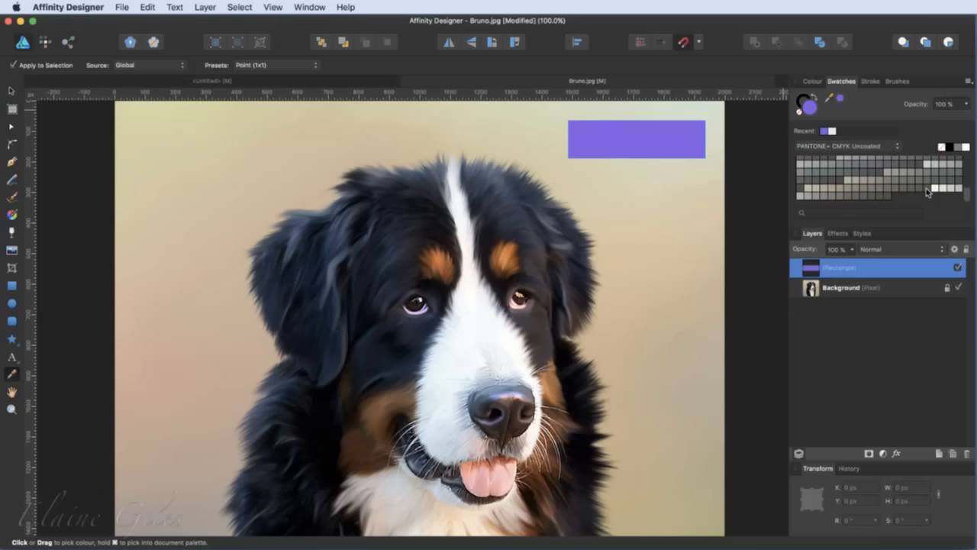
{"action": "scroll", "coordinate": [928, 192], "scroll_direction": "up", "scroll_amount": 15}
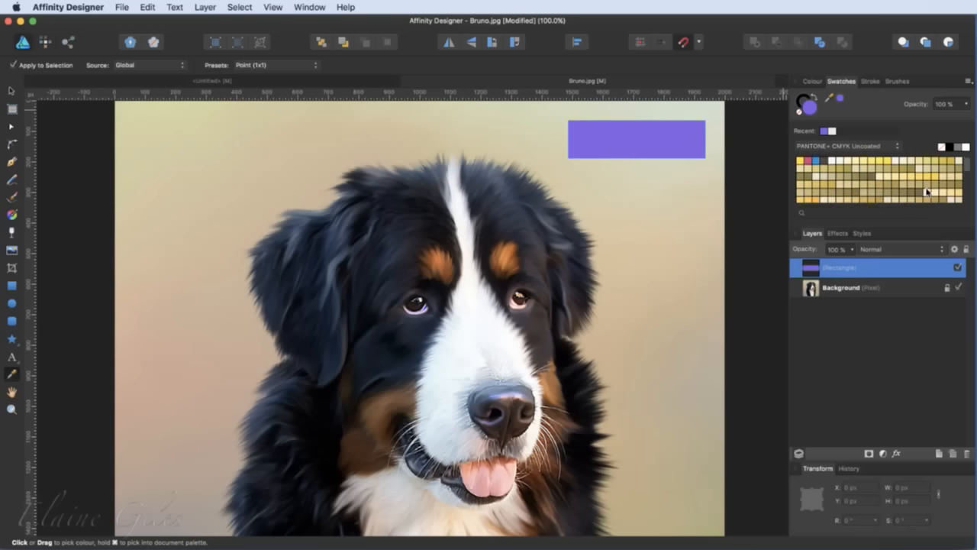
Step: Switch the swatches to the OurParishes palette
{"action": "left_click", "coordinate": [883, 146]}
{"action": "scroll", "coordinate": [877, 144], "scroll_direction": "up", "scroll_amount": 10}
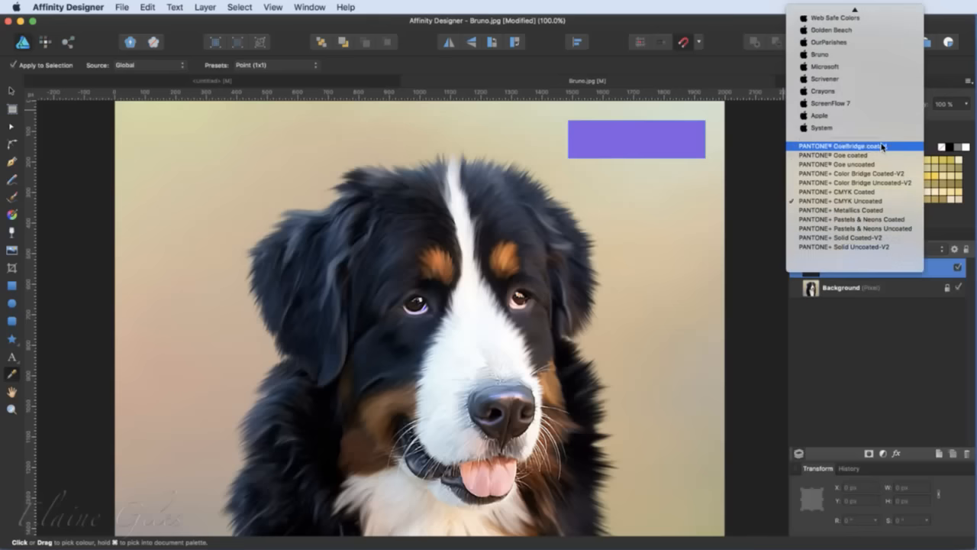
{"action": "left_click", "coordinate": [860, 131]}
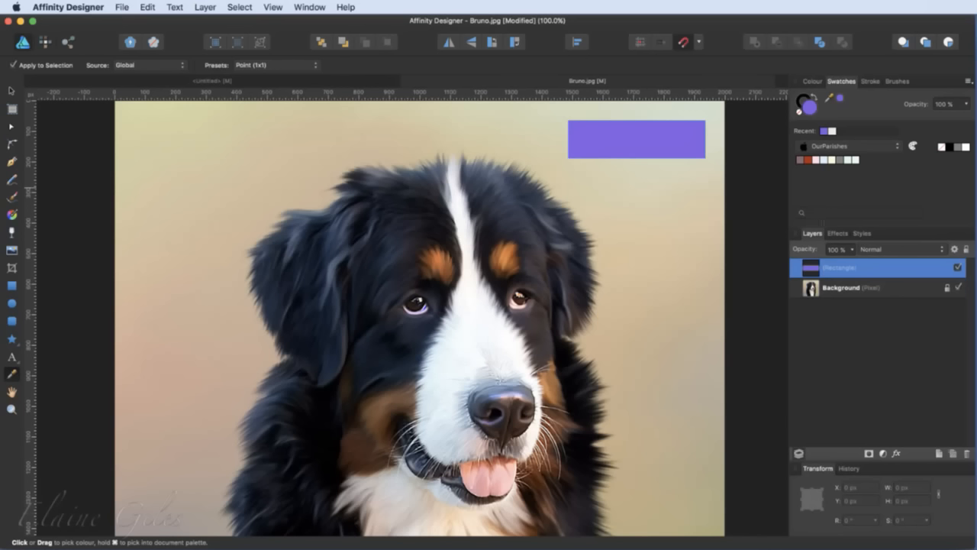
Step: Search the OurParishes swatches for "All Sa" and clear the search
{"action": "type", "text": "All"}
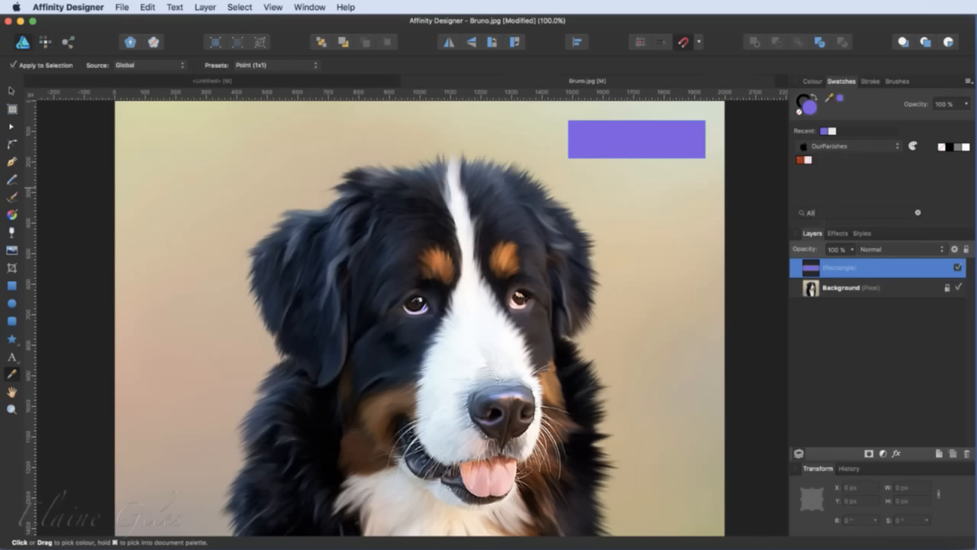
{"action": "type", "text": " Sa"}
{"action": "left_click", "coordinate": [918, 213]}
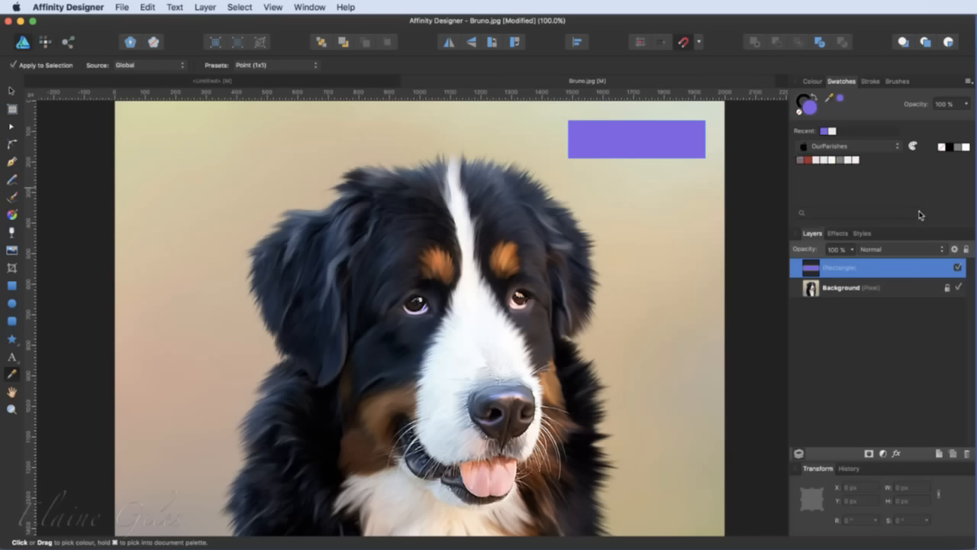
Step: Rename the first swatch of the OurParishes palette to "Header Banner"
{"action": "right_click", "coordinate": [800, 161]}
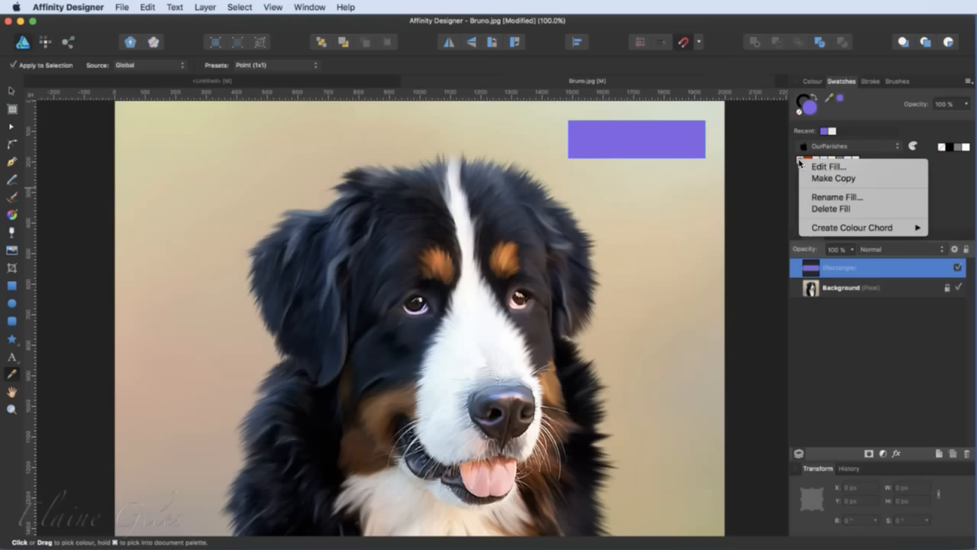
{"action": "left_click", "coordinate": [826, 200]}
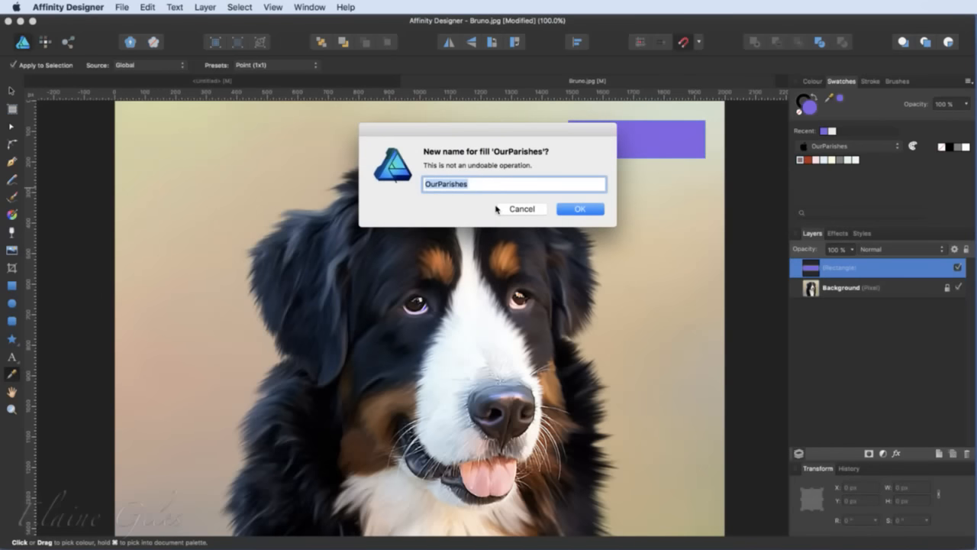
{"action": "type", "text": "Header Banner"}
{"action": "key", "text": "Return"}
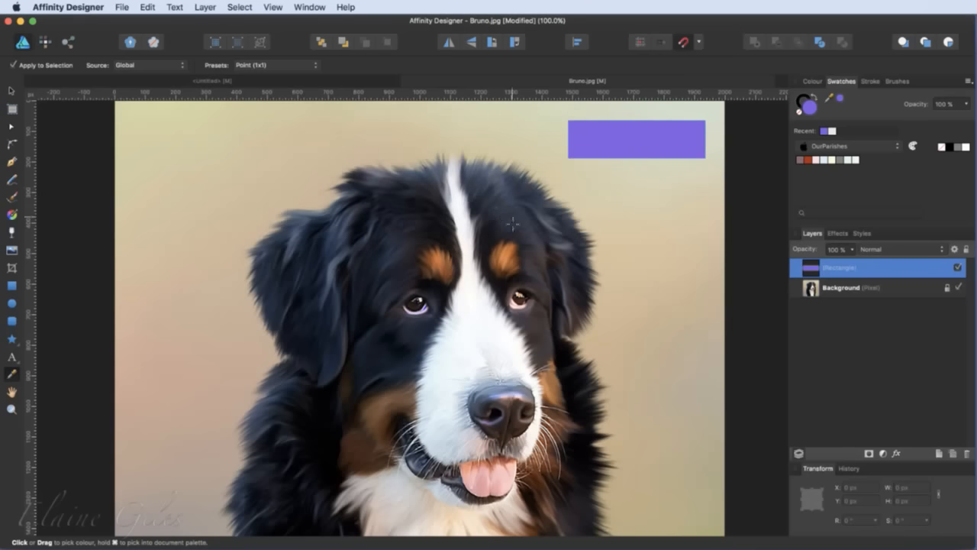
Step: Search the OurParishes swatches for "Header" and clear the search so the whole palette is listed
{"action": "left_click", "coordinate": [807, 213]}
{"action": "type", "text": "Header"}
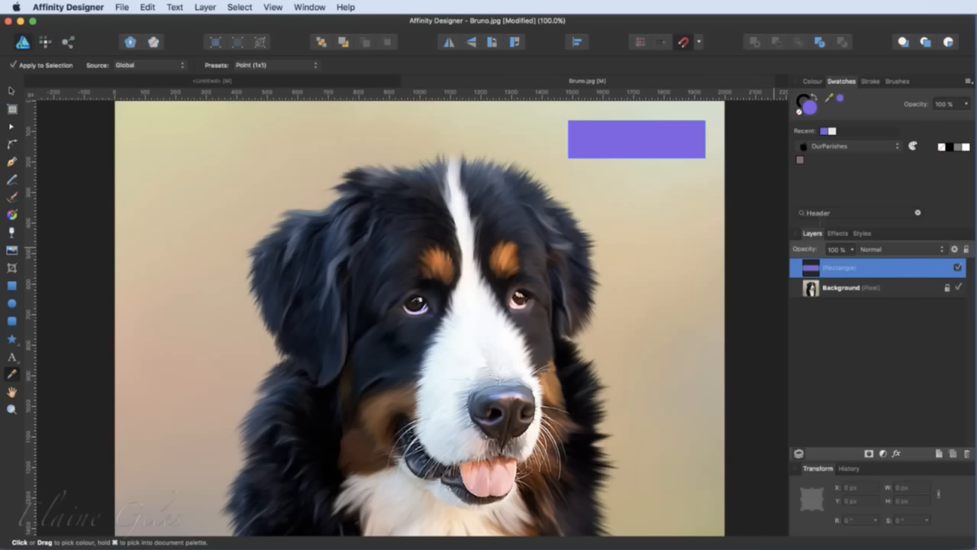
{"action": "key", "text": "super+a"}
{"action": "left_click", "coordinate": [919, 214]}
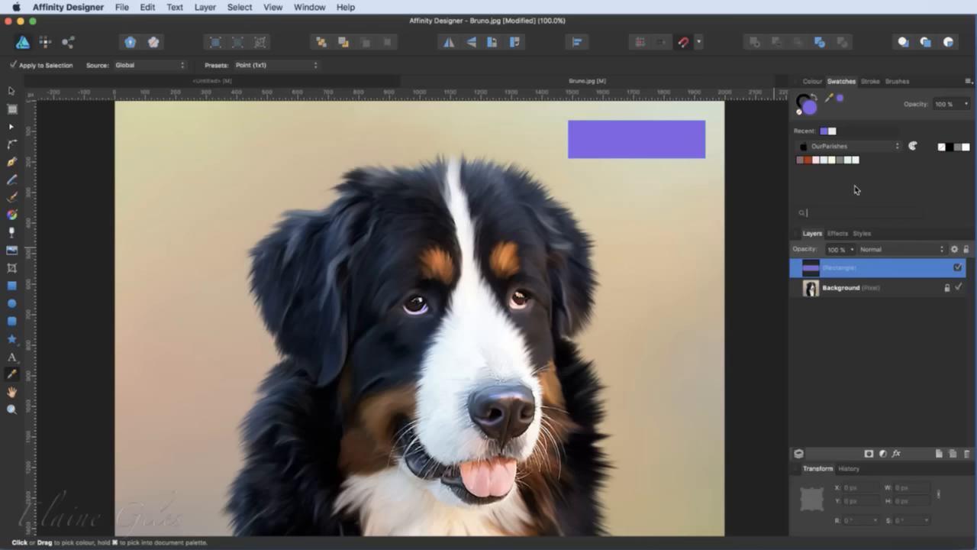
{"action": "left_click", "coordinate": [898, 146]}
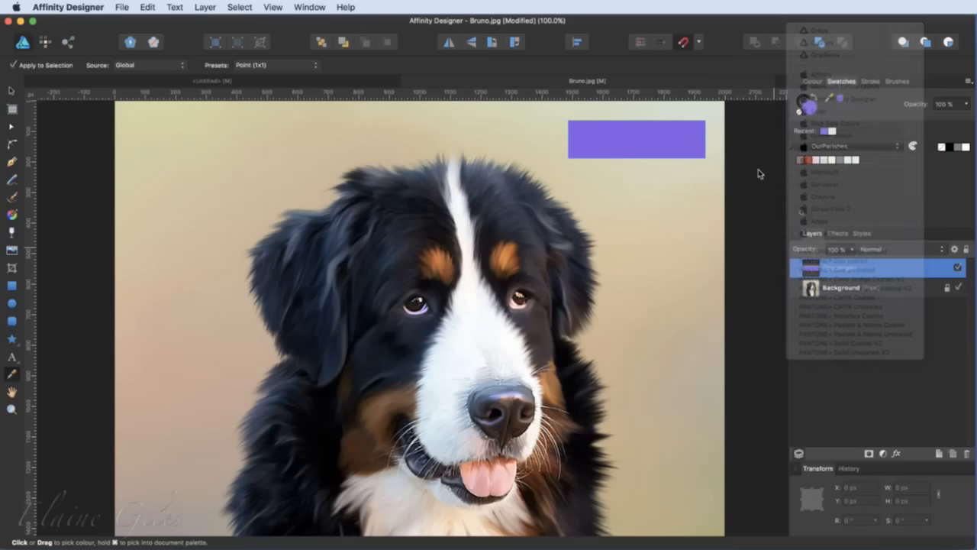
{"action": "left_click", "coordinate": [746, 186]}
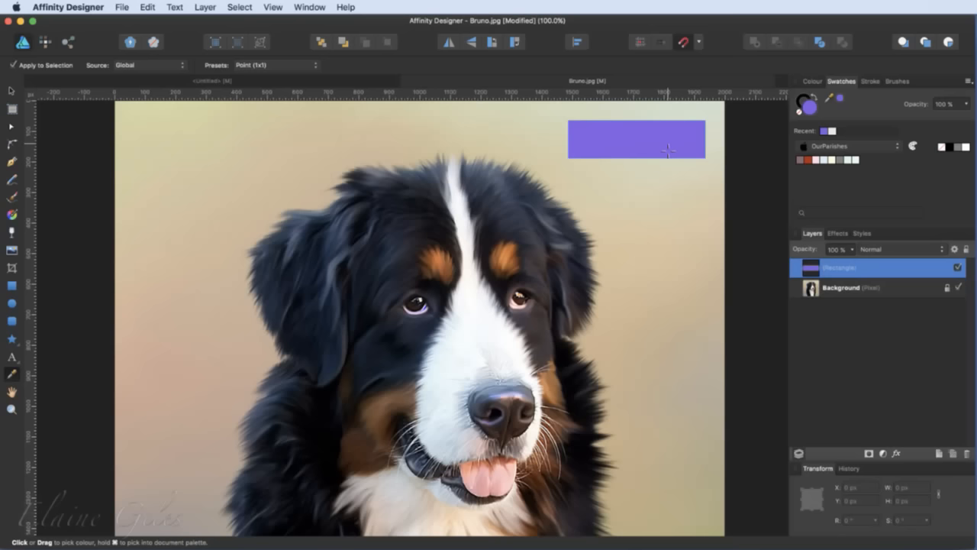
Step: Save the document unflattened as a new file named Bruno on the Desktop
{"action": "key", "text": "super+0"}
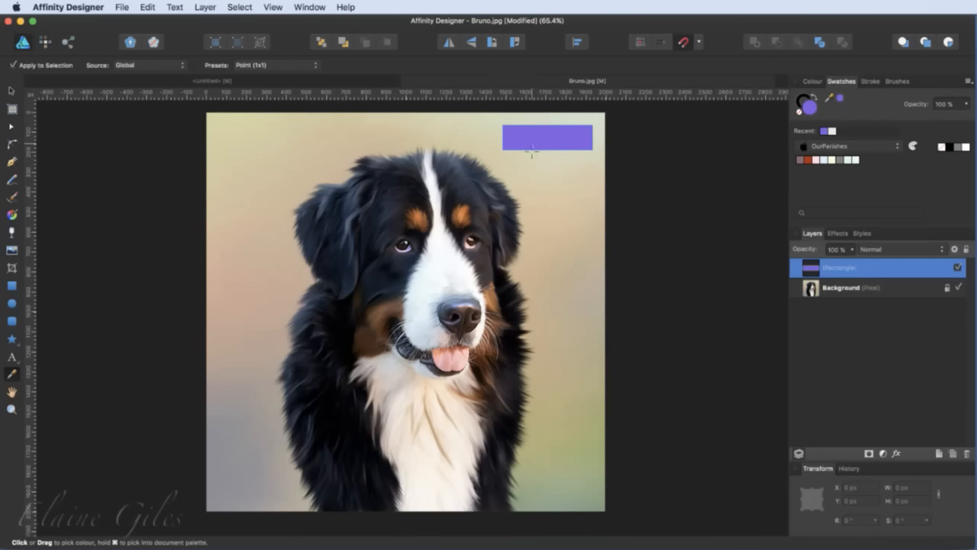
{"action": "key", "text": "super+s"}
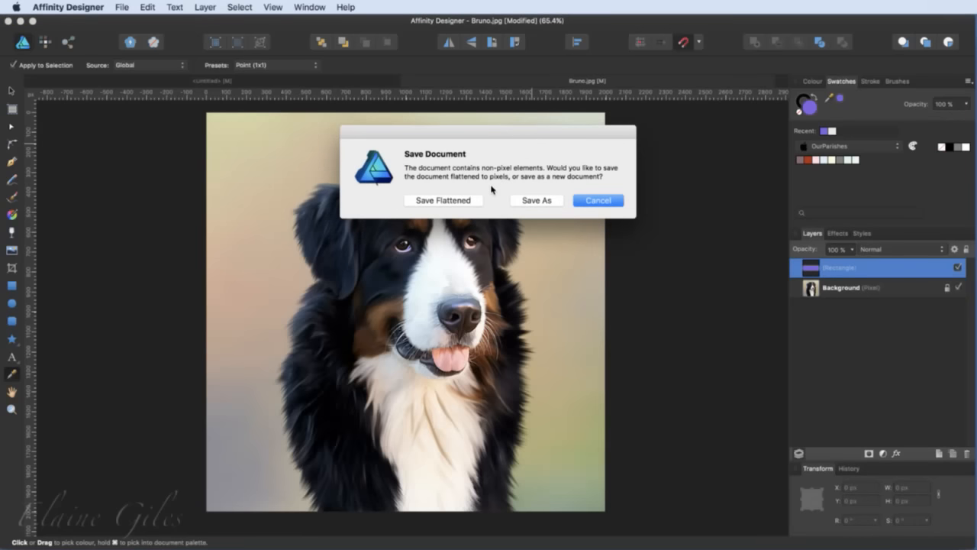
{"action": "left_click", "coordinate": [527, 202]}
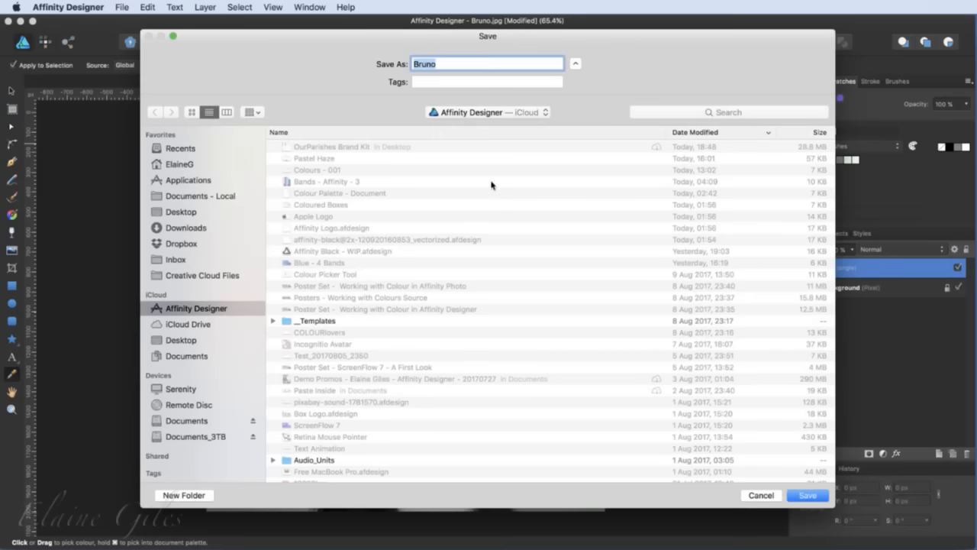
{"action": "left_click", "coordinate": [192, 213]}
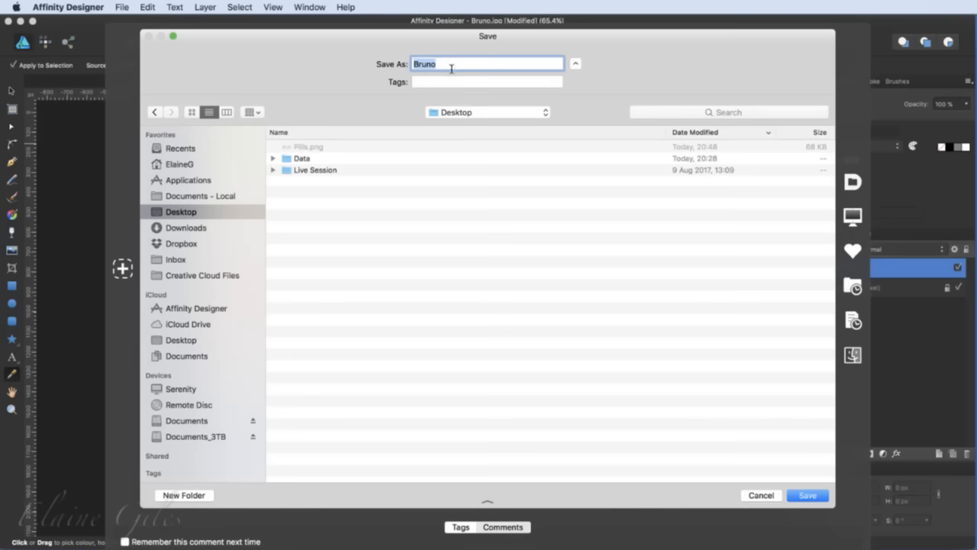
{"action": "key", "text": "Return"}
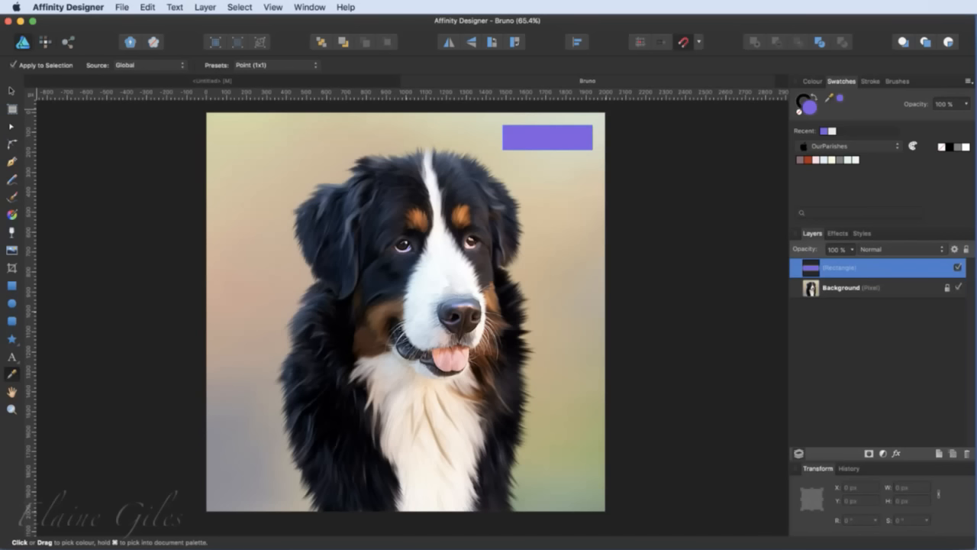
Step: Switch to the Move Tool with the purple rectangle selected
{"action": "type", "text": "v"}
{"action": "left_click", "coordinate": [588, 147]}
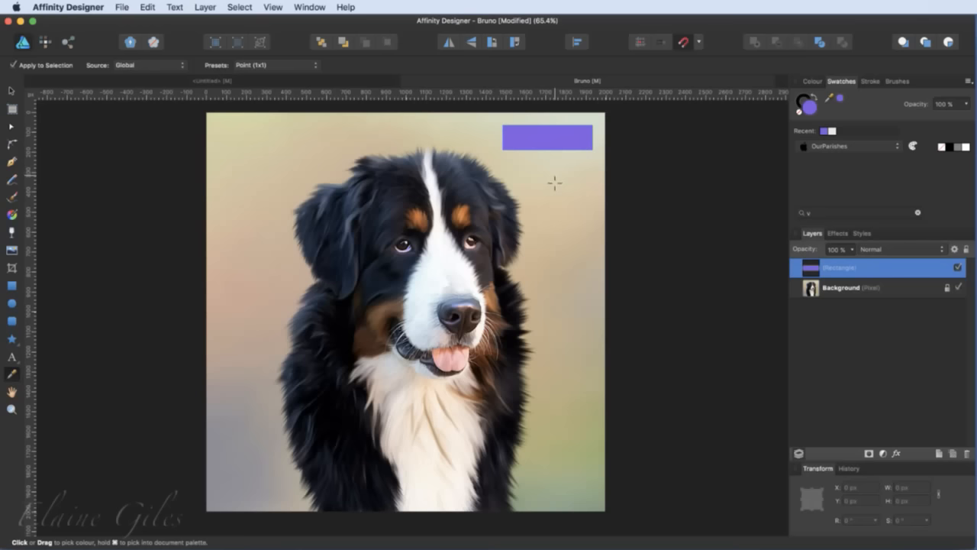
{"action": "key", "text": "v"}
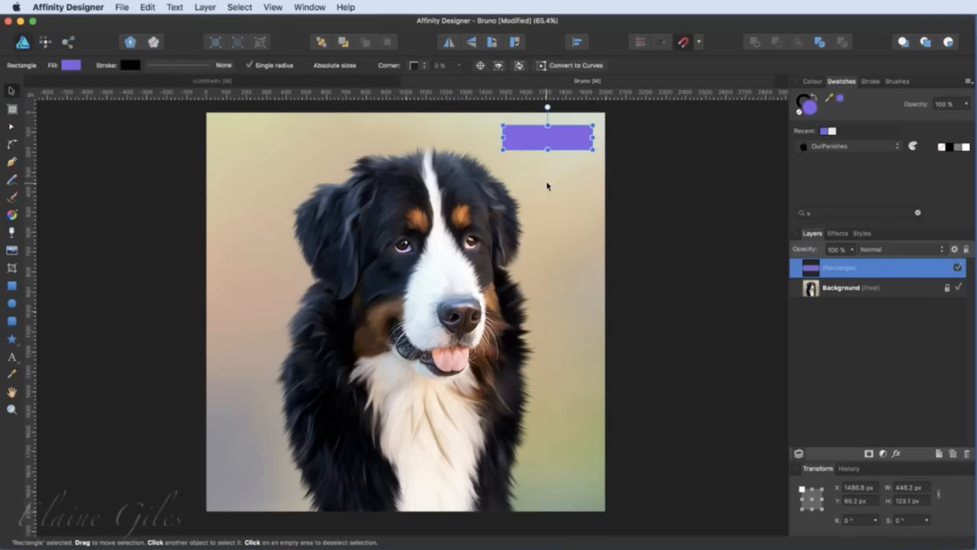
Step: Open Bruno.afdesign from the Desktop, restoring the unsaved file, and return to the Bruno document
{"action": "left_click", "coordinate": [843, 289]}
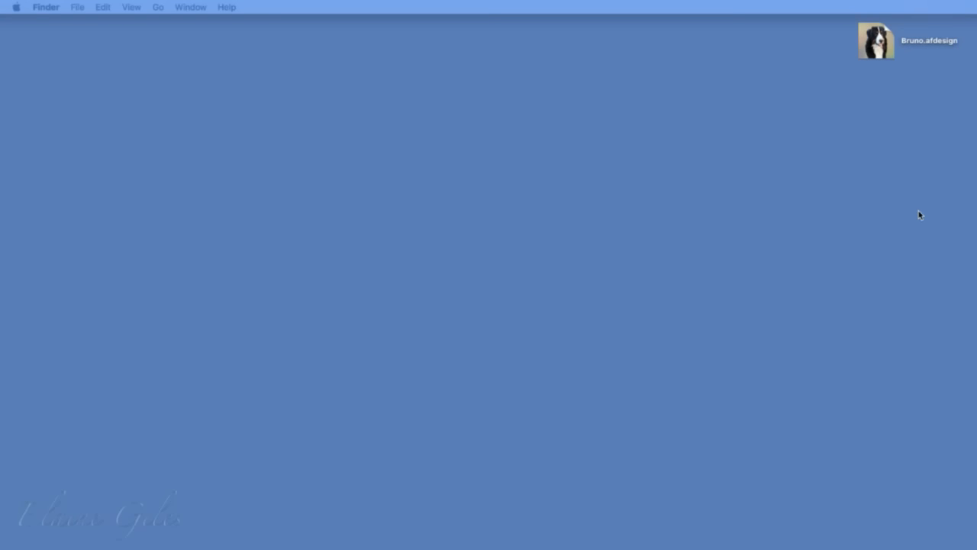
{"action": "double_click", "coordinate": [873, 31]}
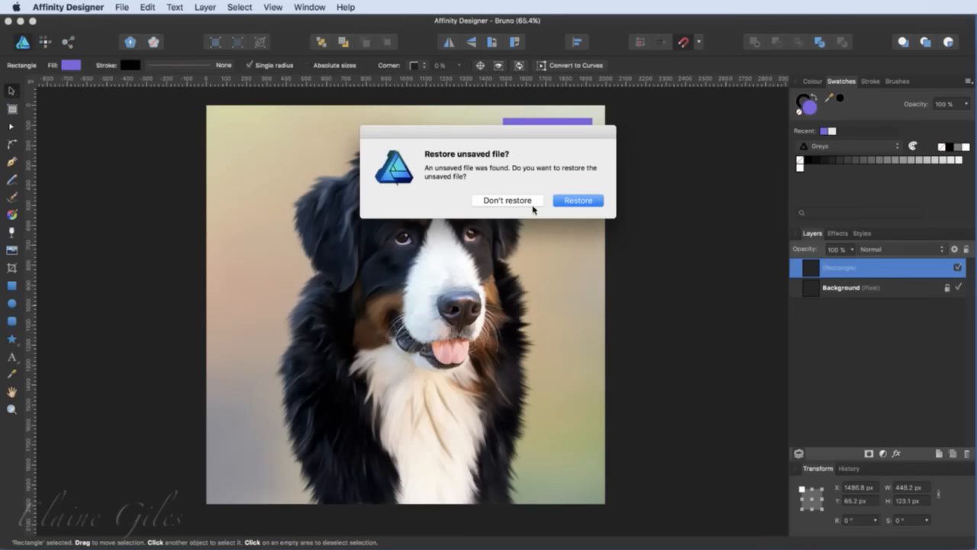
{"action": "left_click", "coordinate": [571, 202]}
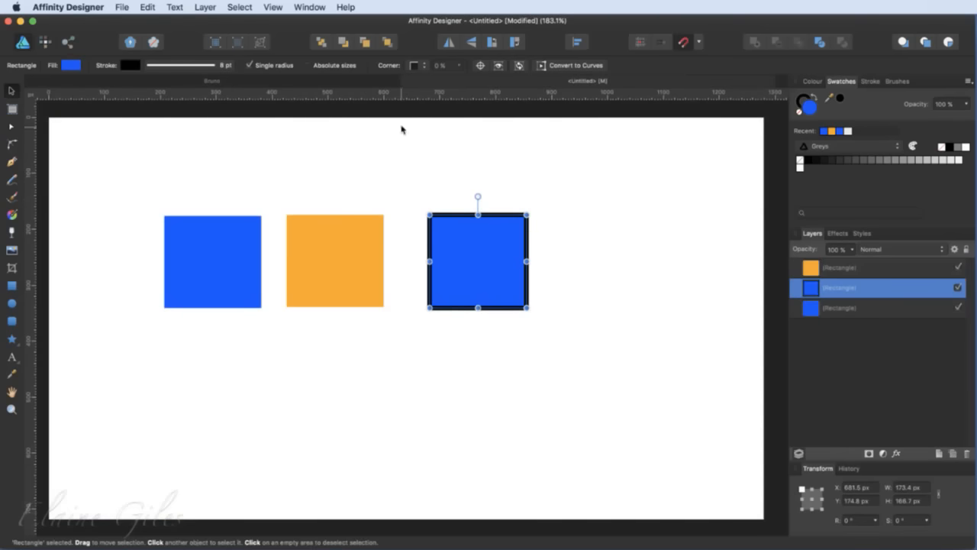
{"action": "left_click", "coordinate": [328, 80]}
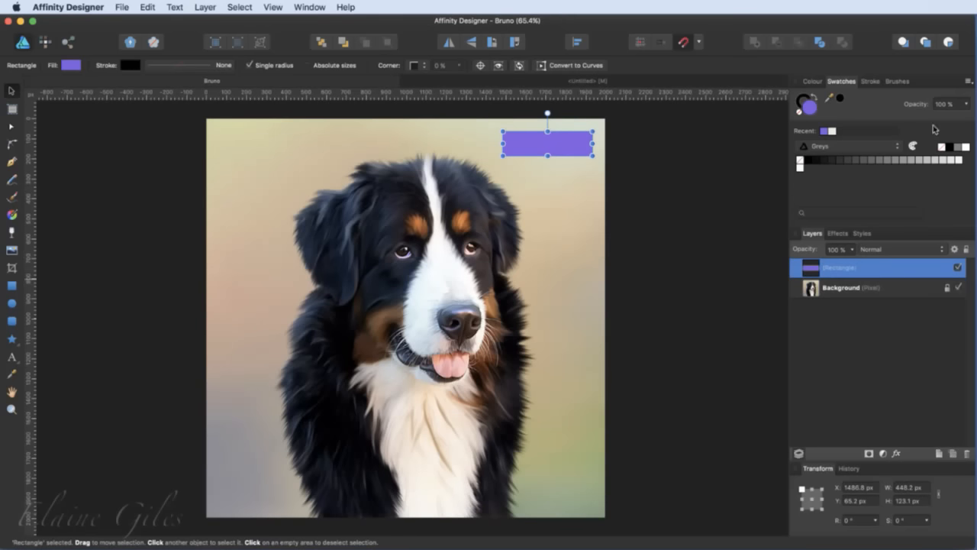
Step: Add a document palette to the Bruno document and save the file
{"action": "left_click", "coordinate": [968, 81]}
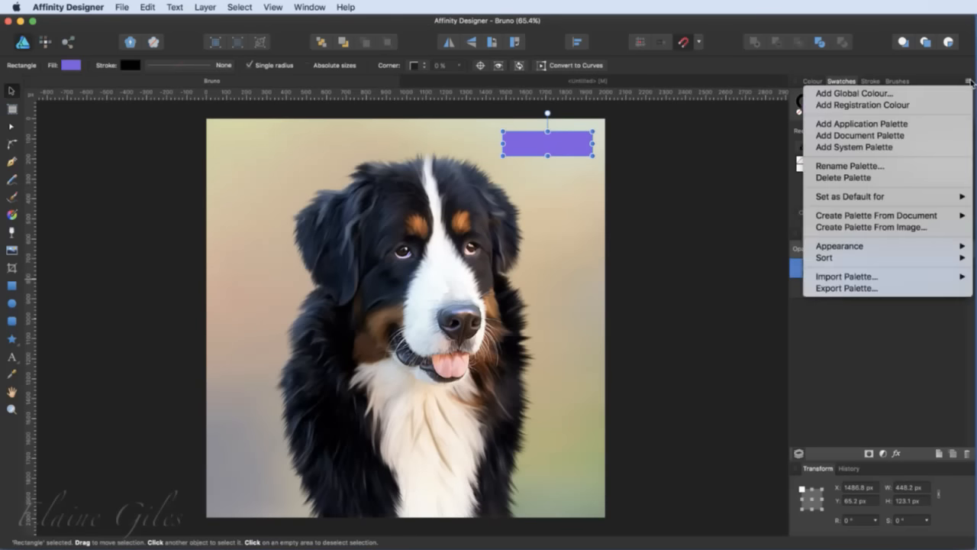
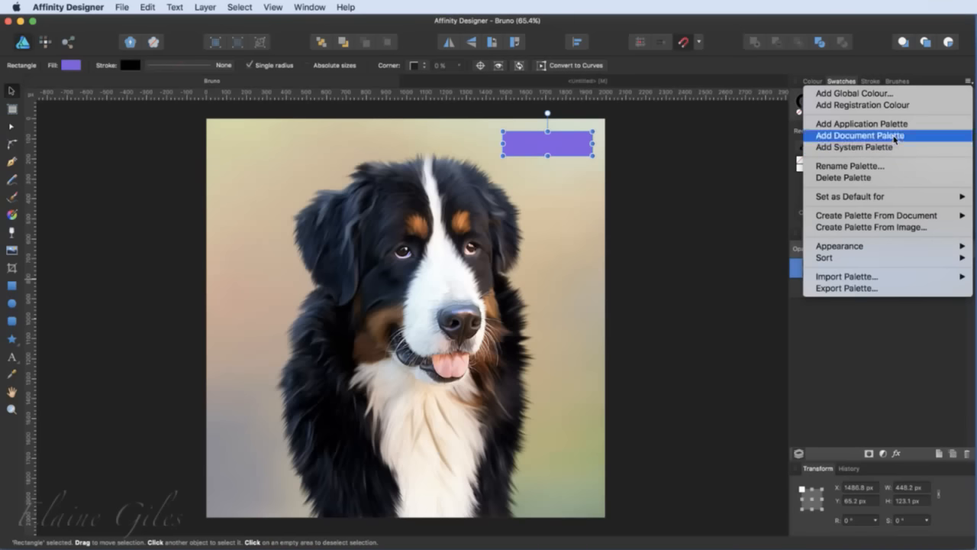
{"action": "left_click", "coordinate": [894, 138]}
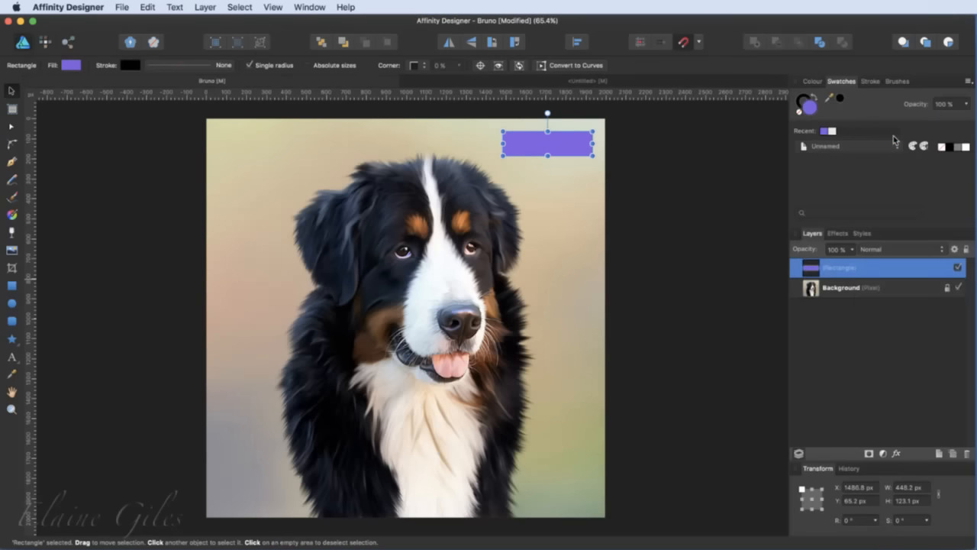
{"action": "key", "text": "super+s"}
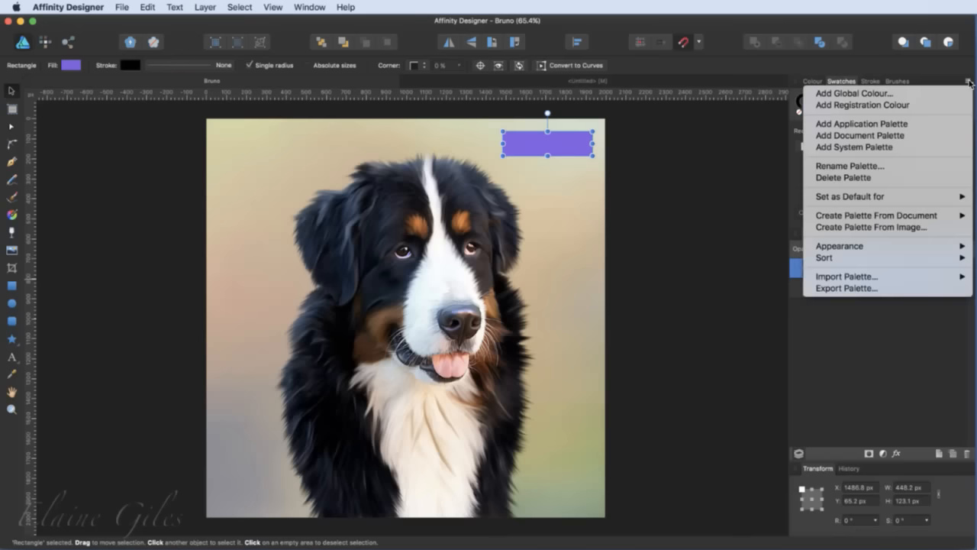
Step: Rename the new document palette to "Bruno Brown"
{"action": "left_click", "coordinate": [889, 166]}
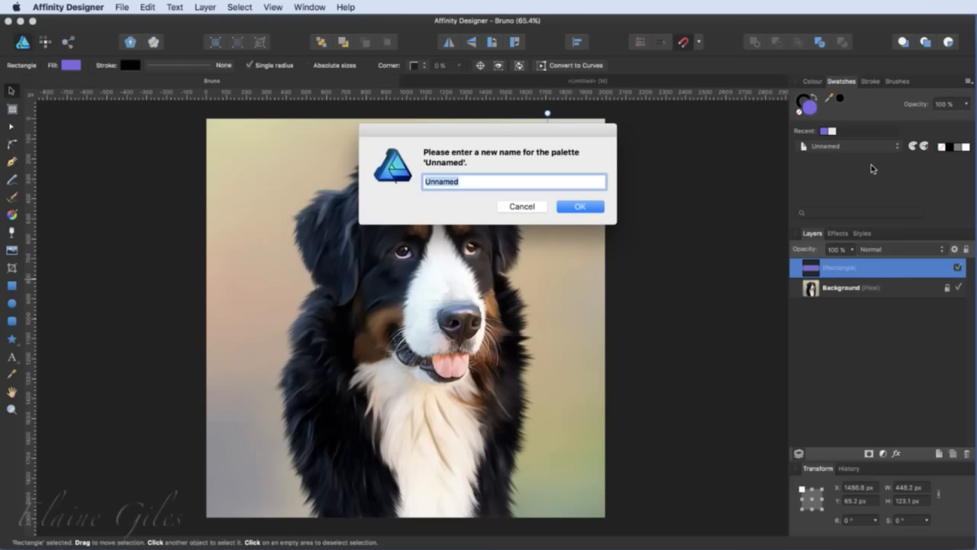
{"action": "type", "text": "Bruno Brown"}
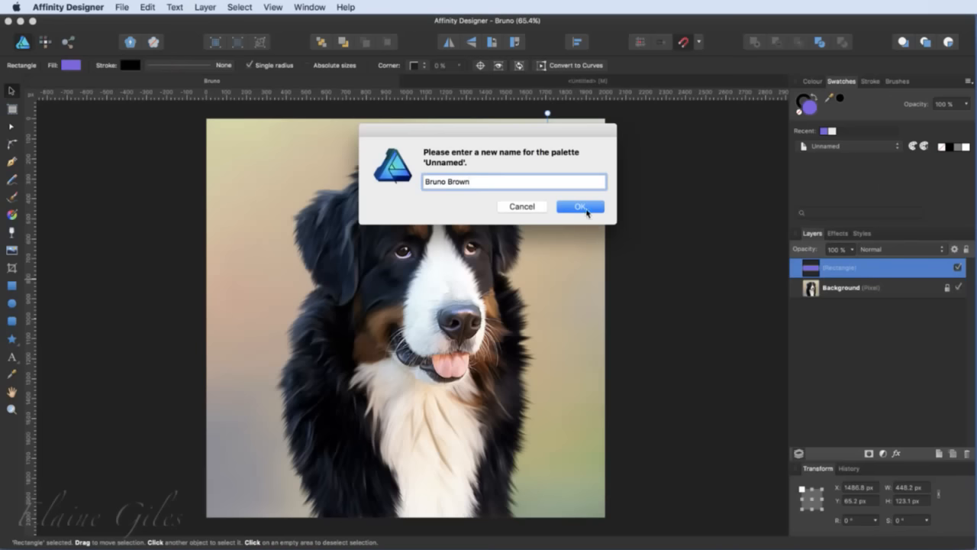
{"action": "left_click", "coordinate": [585, 208]}
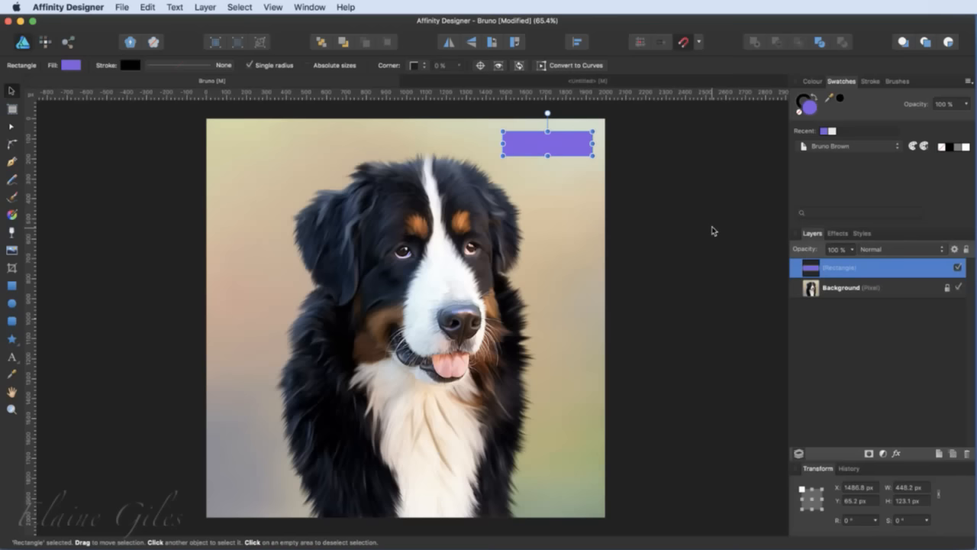
{"action": "left_click", "coordinate": [876, 147]}
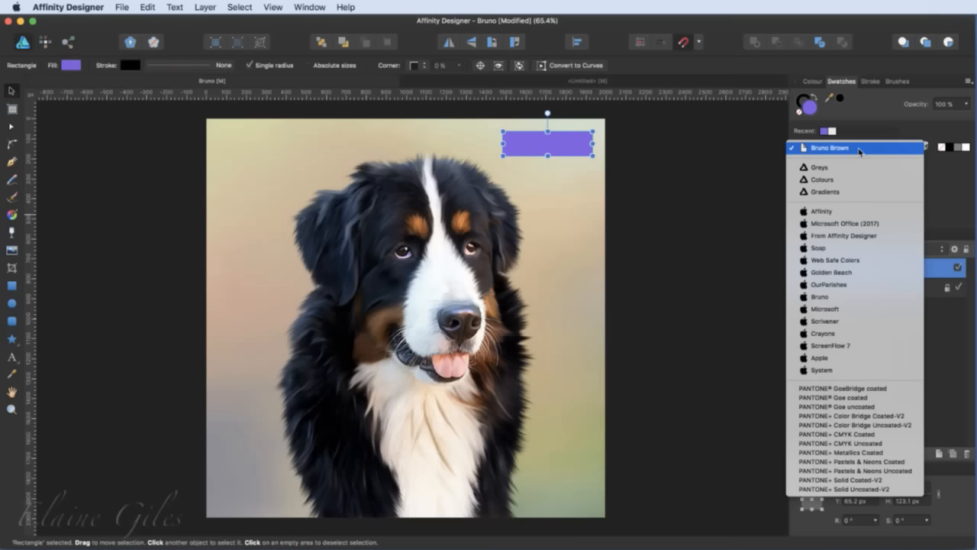
{"action": "left_click", "coordinate": [939, 183]}
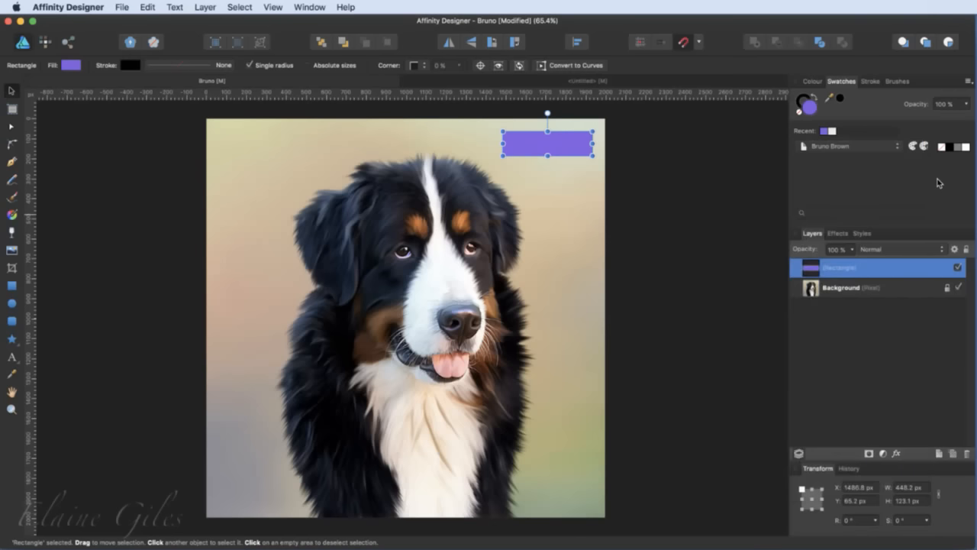
{"action": "right_click", "coordinate": [813, 179]}
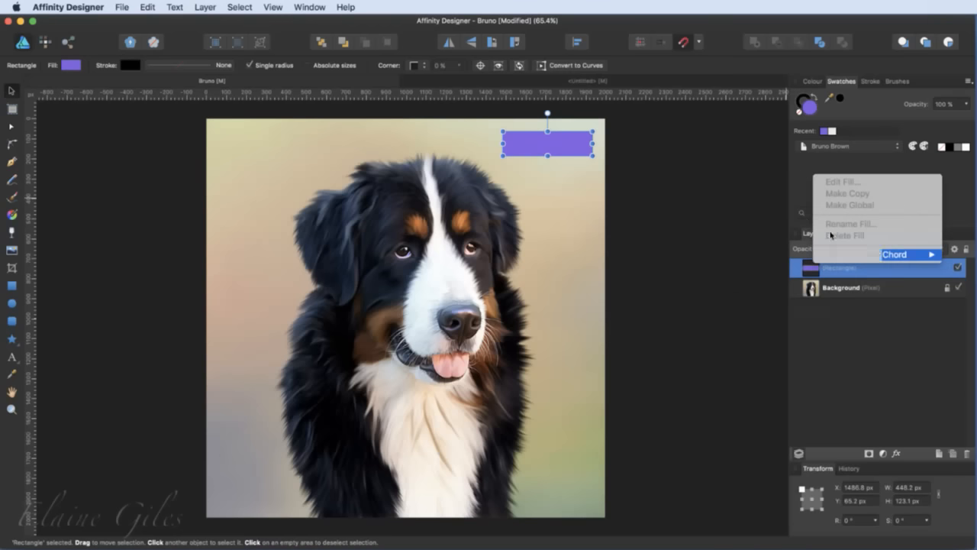
{"action": "left_click", "coordinate": [812, 167]}
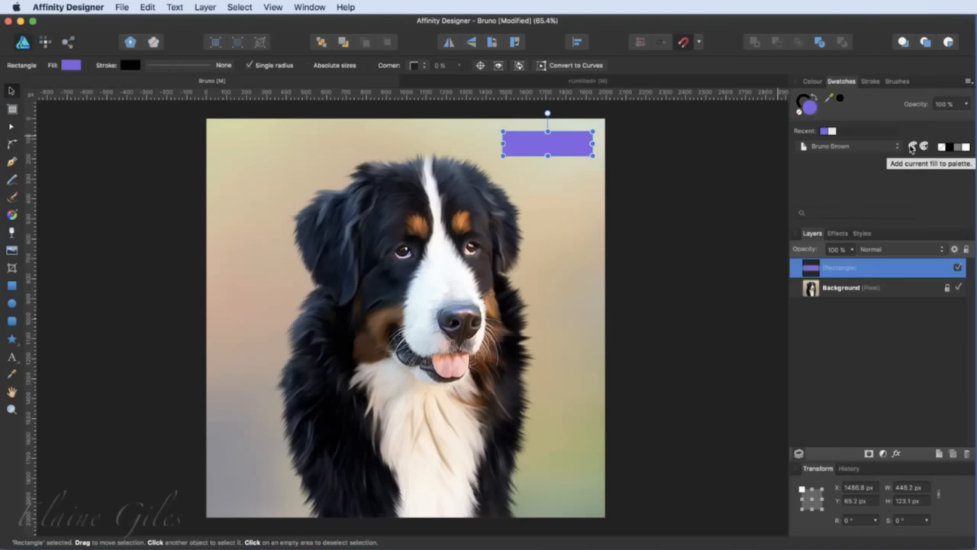
Step: Add the rectangle's purple fill and the brown sampled from the marking above the dog's eye to the Bruno Brown palette
{"action": "left_click", "coordinate": [914, 147]}
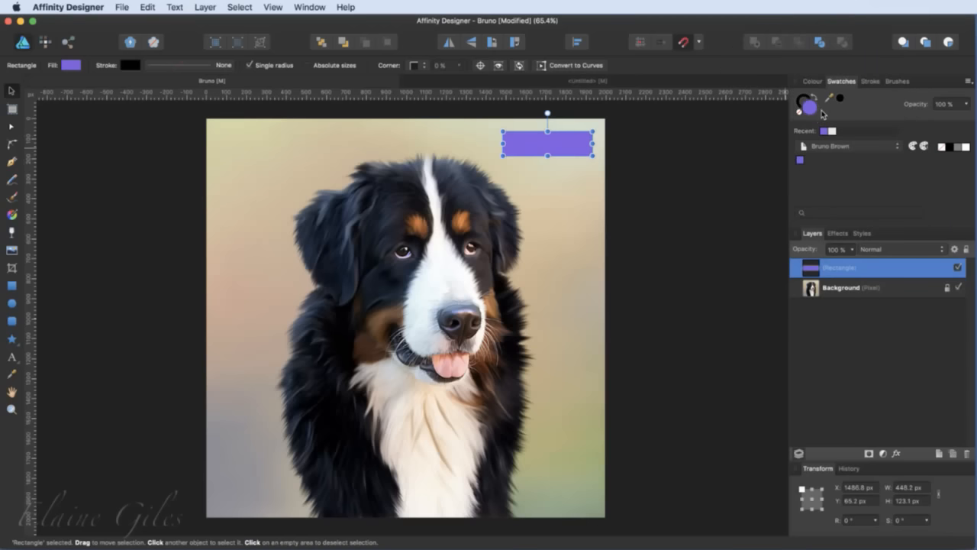
{"action": "left_click", "coordinate": [12, 374]}
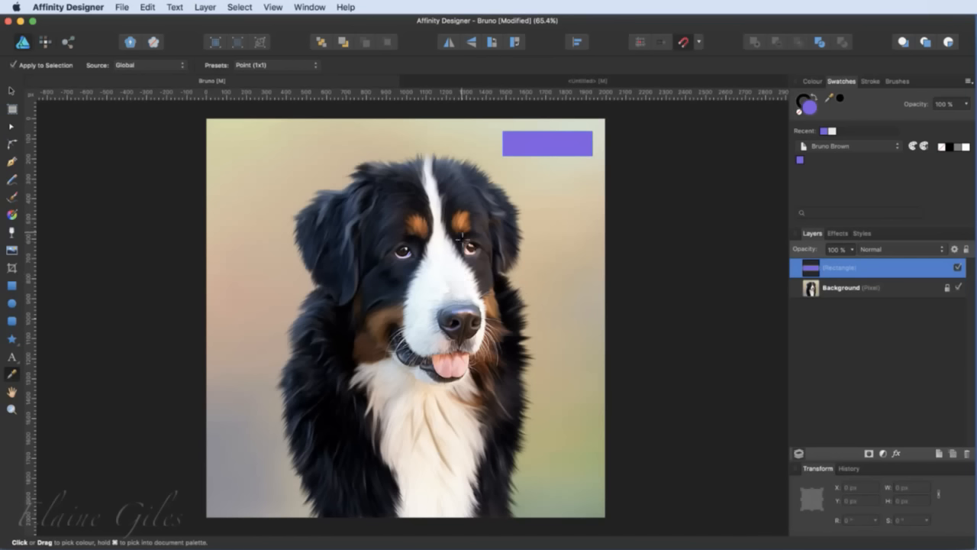
{"action": "left_click", "coordinate": [460, 231]}
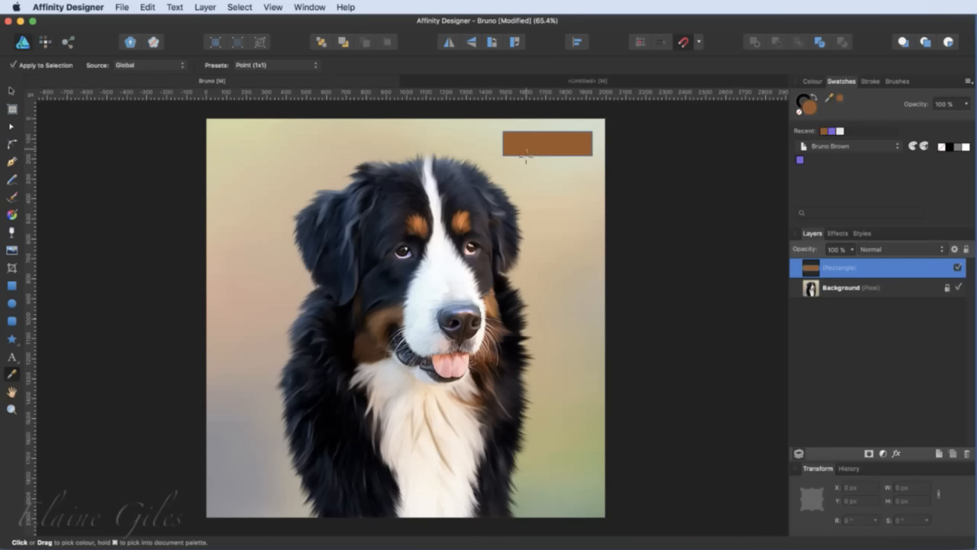
{"action": "left_click", "coordinate": [913, 146]}
Step: Sample the dog's blue-black fur, pink tongue and dark brown cheek, adding each colour to the Bruno Brown palette
{"action": "left_click", "coordinate": [607, 239]}
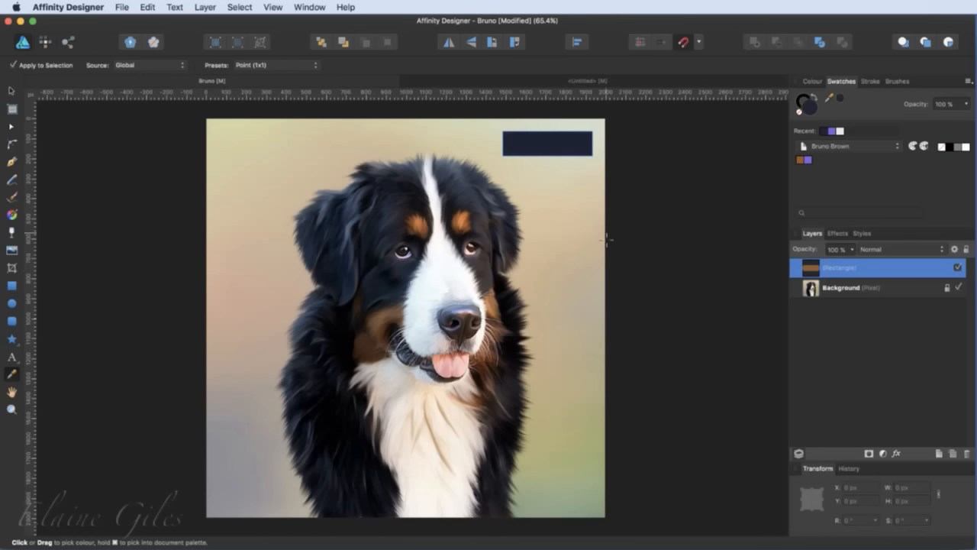
{"action": "left_click", "coordinate": [913, 146]}
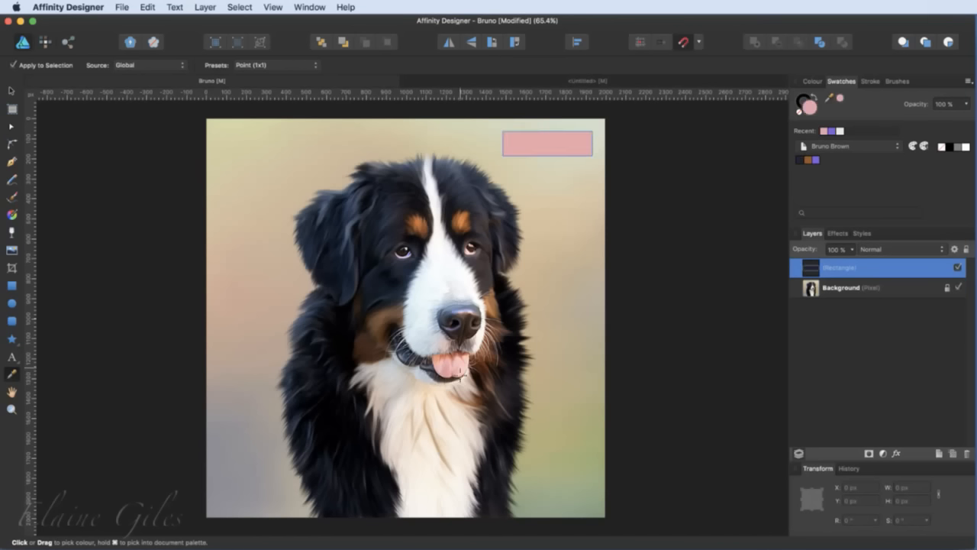
{"action": "left_click", "coordinate": [448, 368]}
{"action": "left_click", "coordinate": [914, 147]}
{"action": "left_click", "coordinate": [375, 358]}
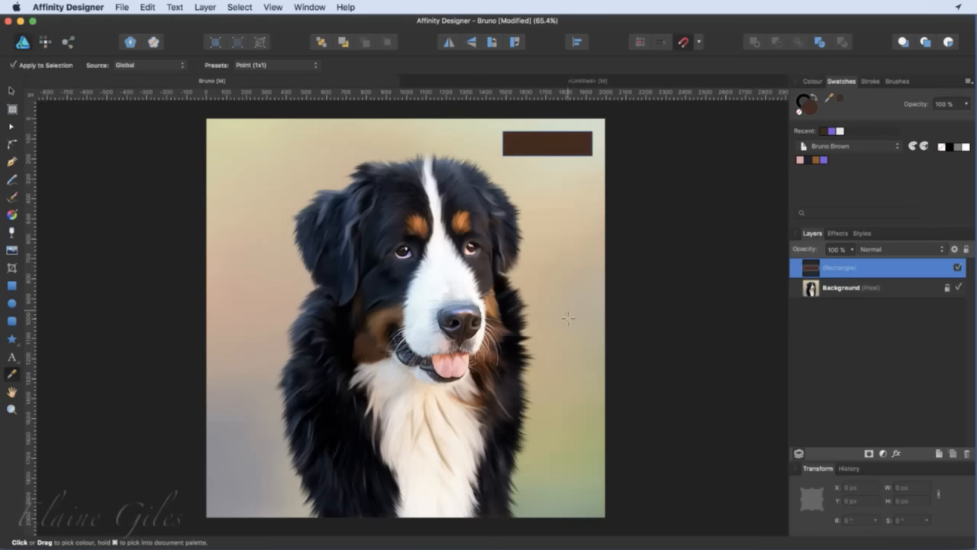
{"action": "left_click", "coordinate": [913, 146]}
Step: Sample the photo's grey and green lower background areas with the Average (129x129) preset, adding both colours to the Bruno Brown palette
{"action": "left_click", "coordinate": [171, 66]}
{"action": "left_click", "coordinate": [263, 66]}
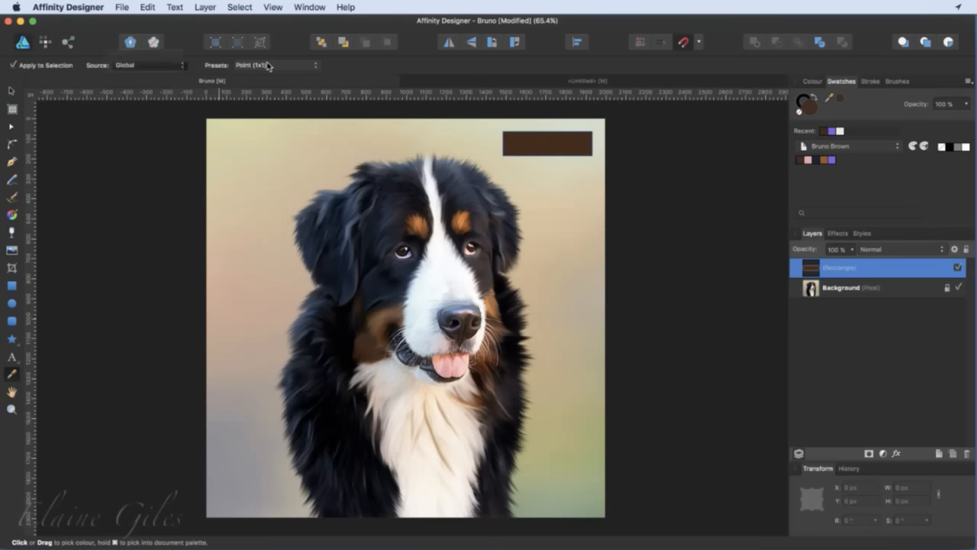
{"action": "left_click", "coordinate": [264, 66]}
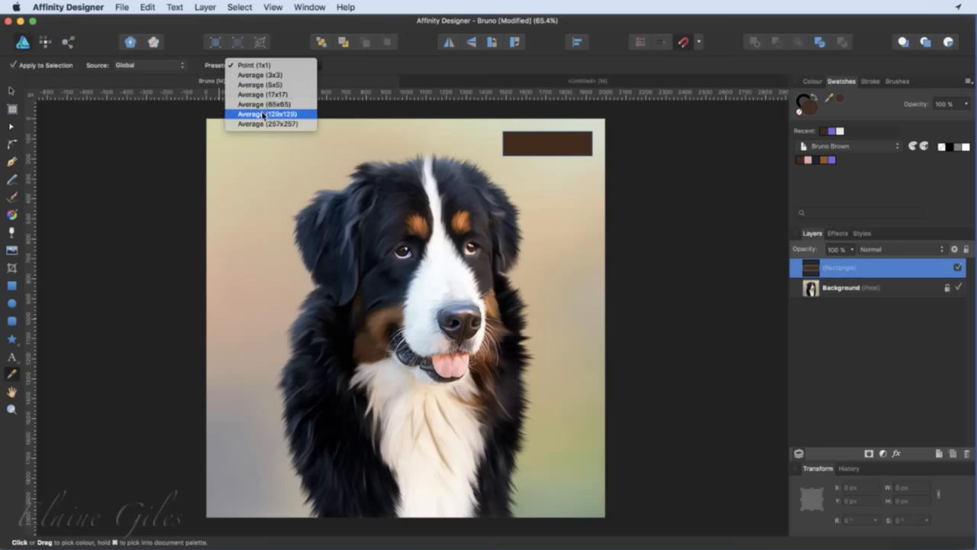
{"action": "left_click", "coordinate": [263, 114]}
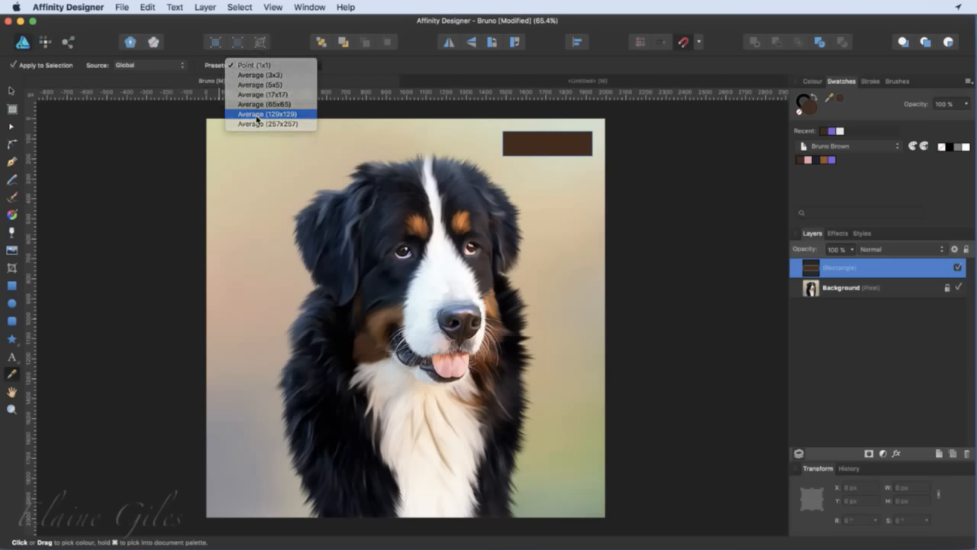
{"action": "left_click", "coordinate": [231, 437]}
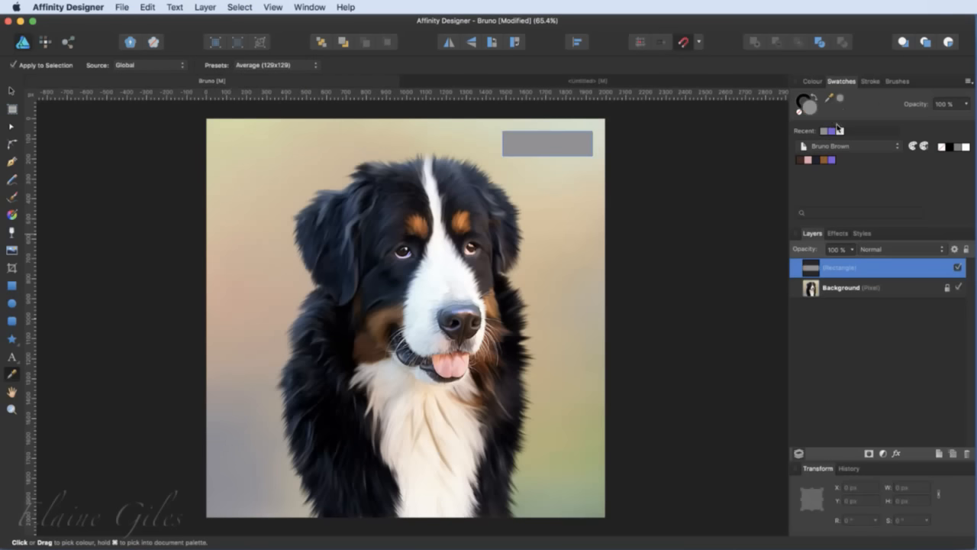
{"action": "left_click", "coordinate": [913, 146]}
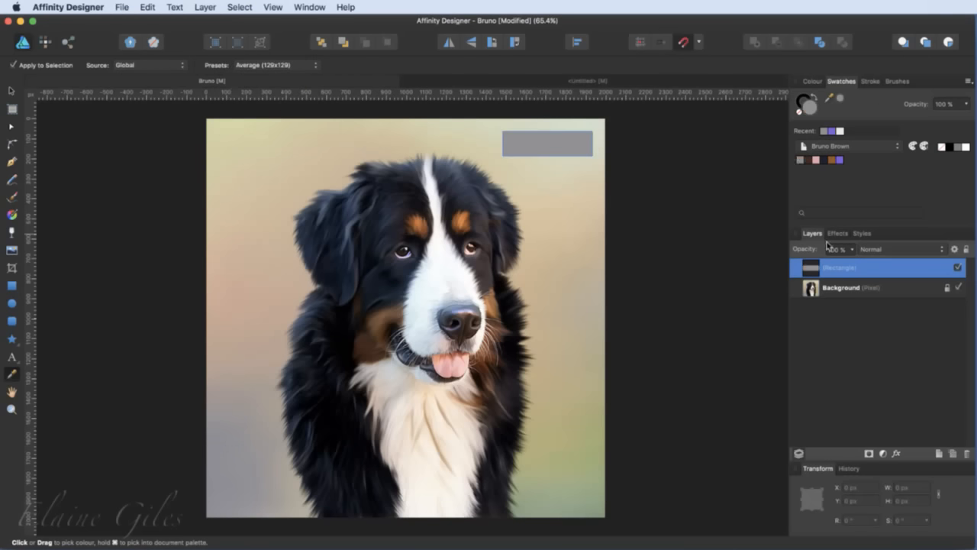
{"action": "left_click", "coordinate": [576, 463]}
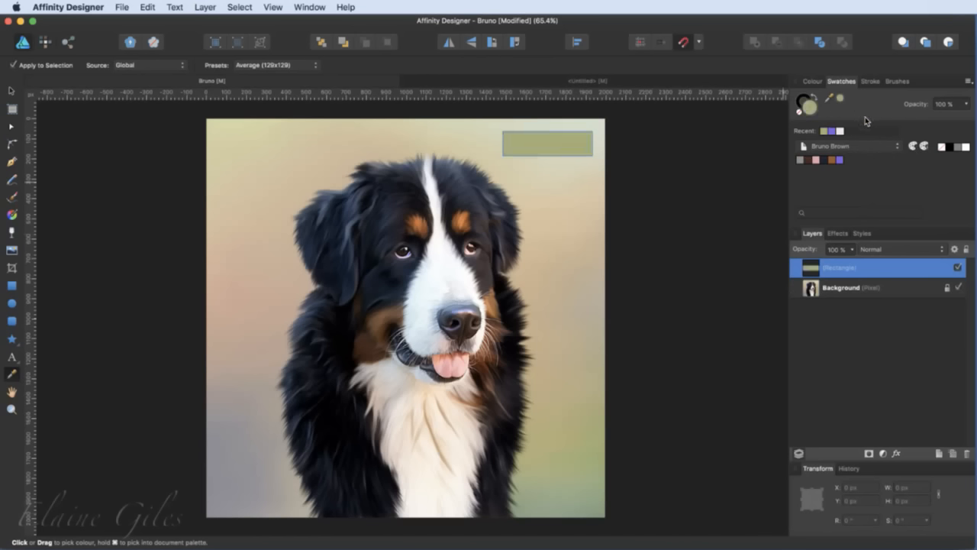
{"action": "left_click", "coordinate": [913, 146]}
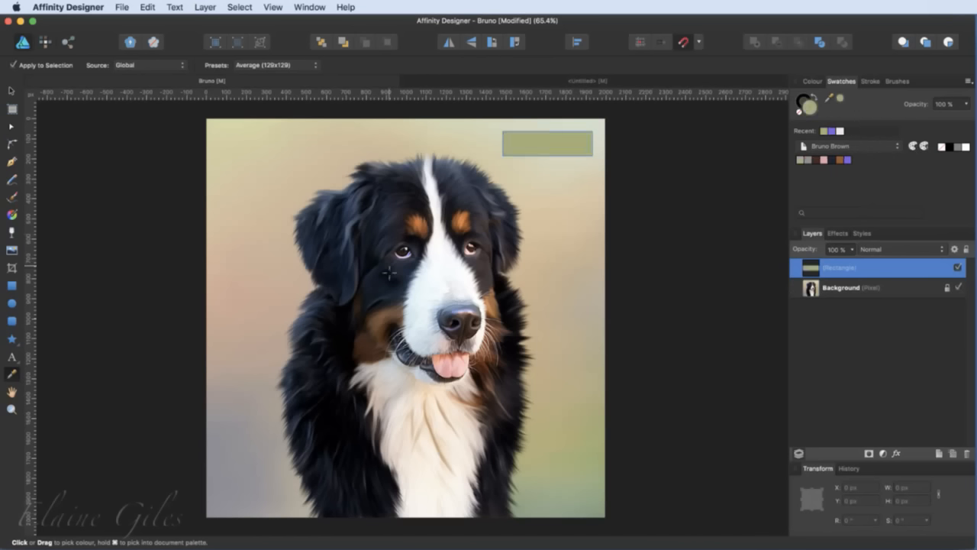
Step: Set the colour picker preset to Point (1x1) and save the Bruno document
{"action": "left_click", "coordinate": [288, 66]}
{"action": "left_click", "coordinate": [281, 14]}
{"action": "key", "text": "super+s"}
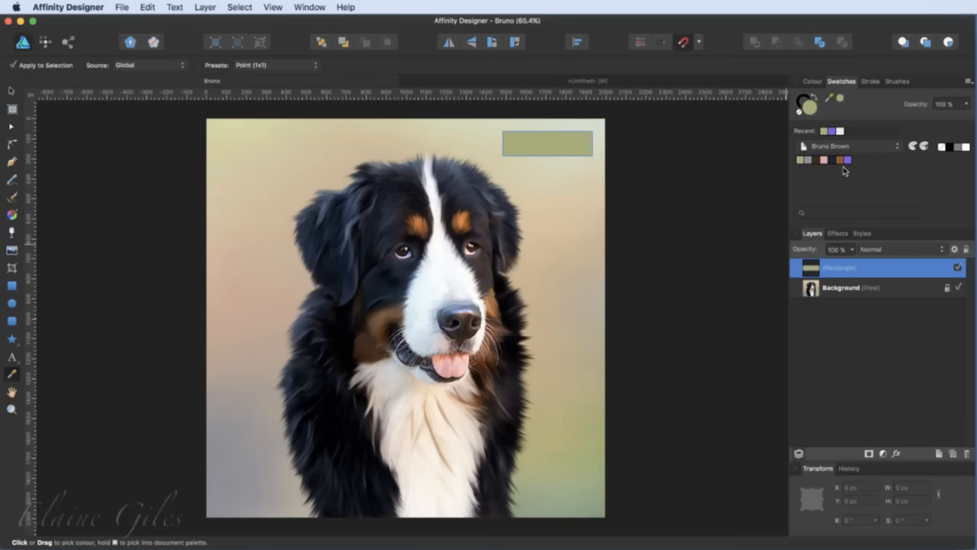
Step: Check which palettes are available in the untitled document, and return to the Bruno document
{"action": "left_click", "coordinate": [468, 82]}
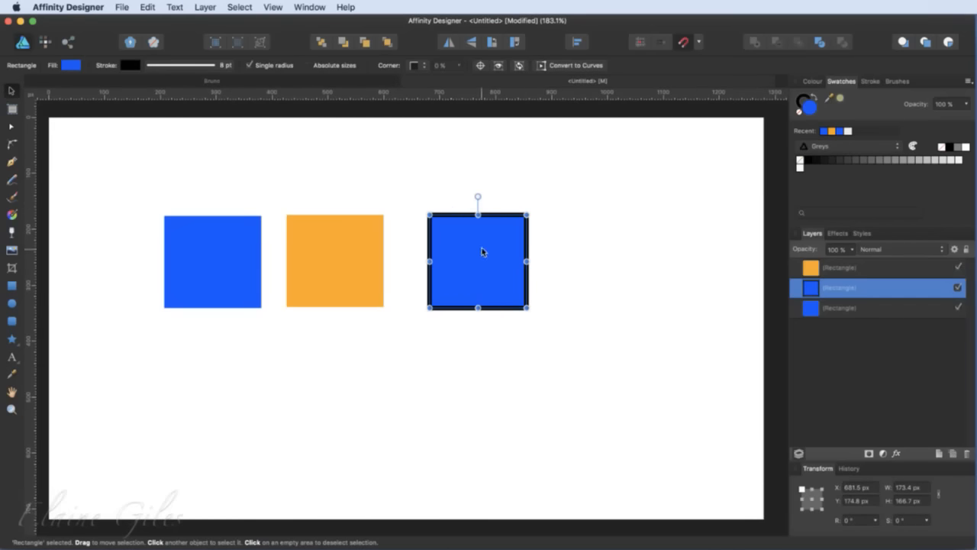
{"action": "left_click", "coordinate": [844, 146]}
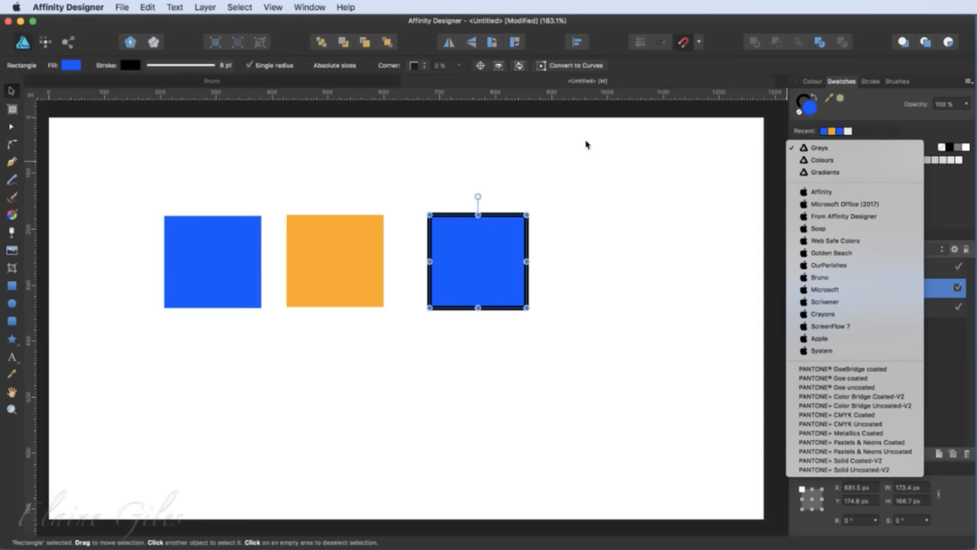
{"action": "left_click", "coordinate": [303, 82]}
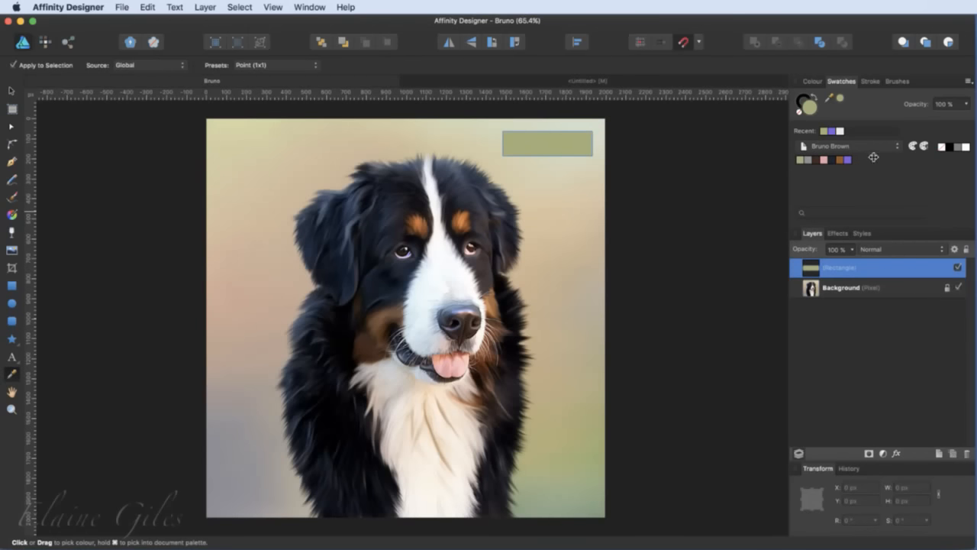
Step: Add a system palette, rename it "Bruno Brown", and check the list of available palettes
{"action": "left_click", "coordinate": [967, 81]}
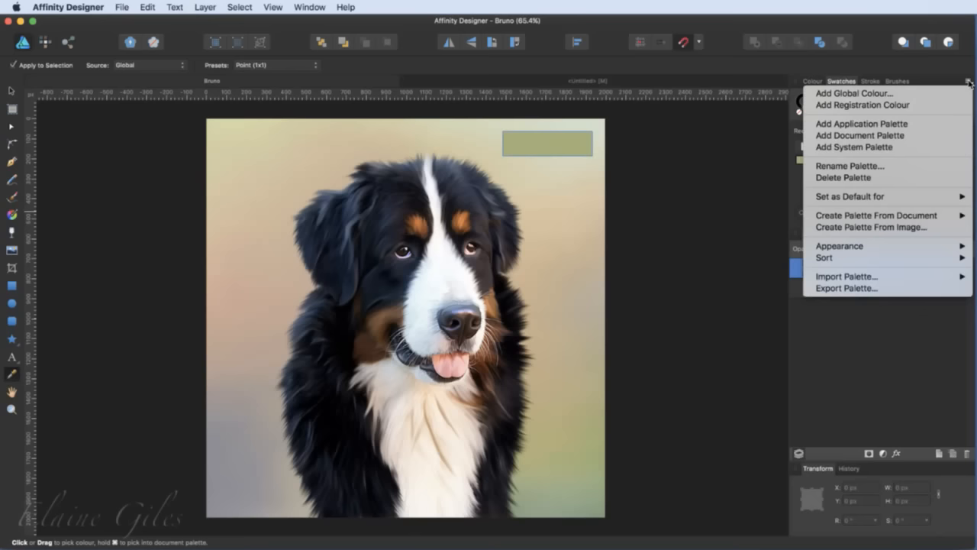
{"action": "left_click", "coordinate": [908, 148]}
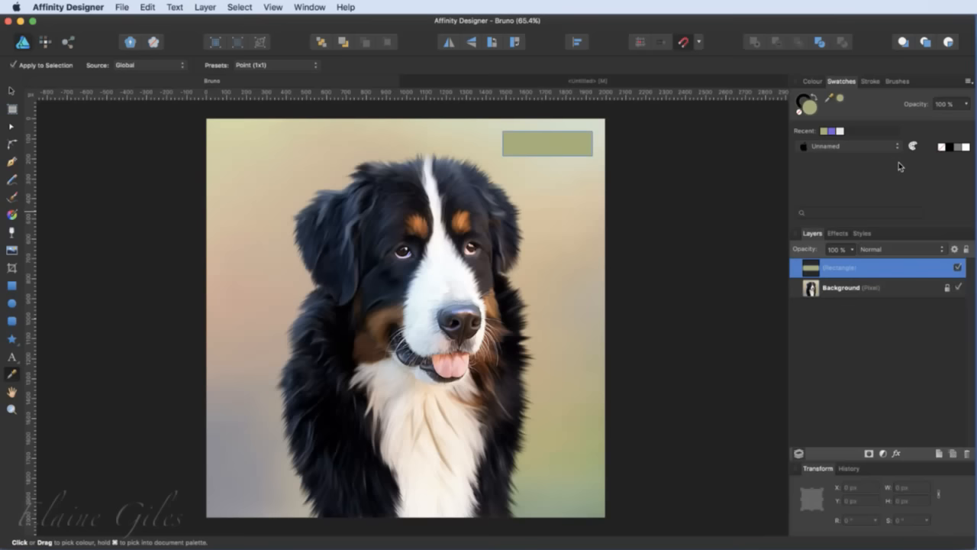
{"action": "left_click", "coordinate": [968, 80]}
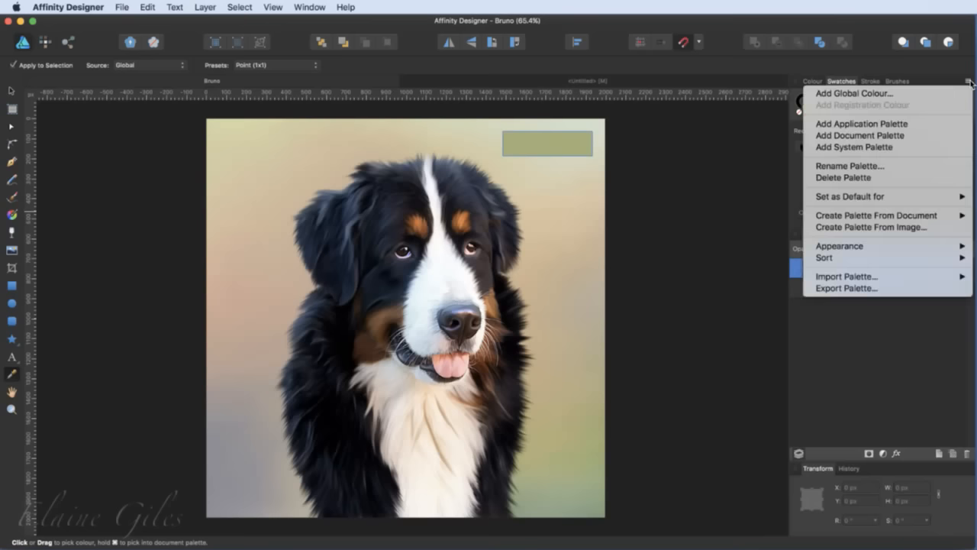
{"action": "left_click", "coordinate": [866, 168]}
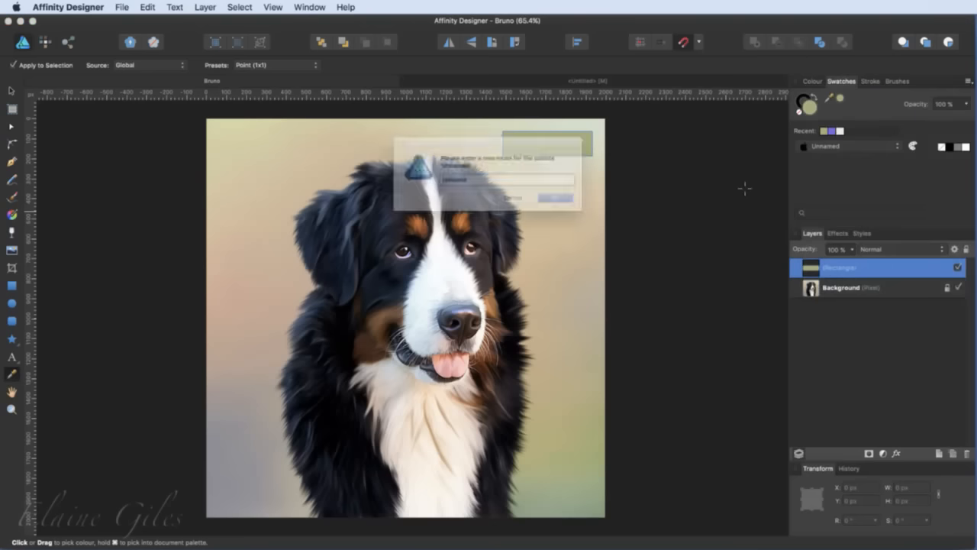
{"action": "type", "text": "Bru"}
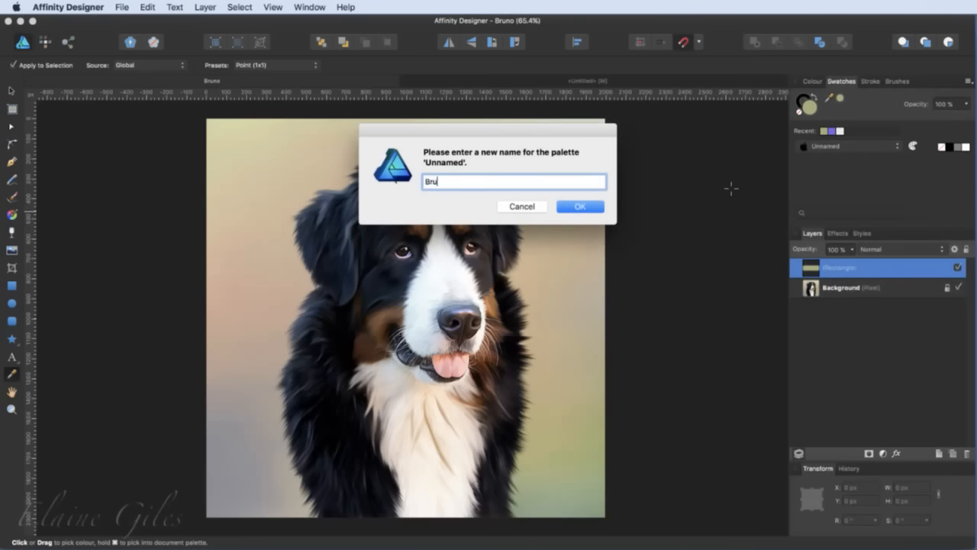
{"action": "type", "text": "no Brown"}
{"action": "key", "text": "Return"}
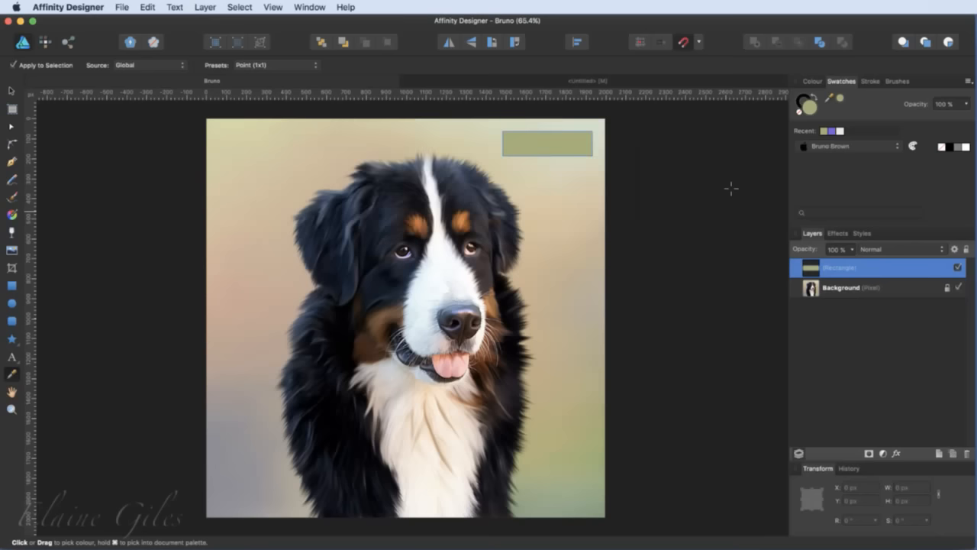
{"action": "left_click", "coordinate": [855, 147]}
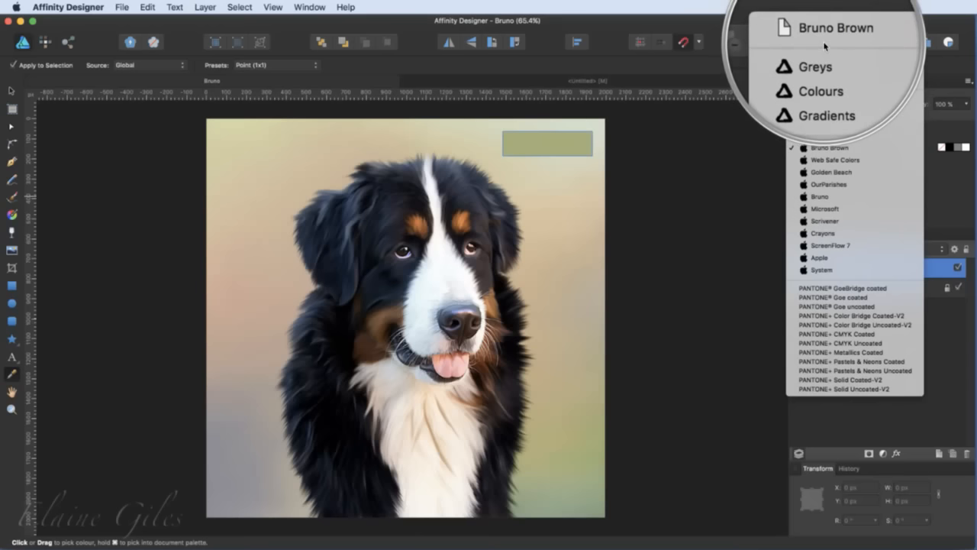
{"action": "left_click", "coordinate": [824, 46]}
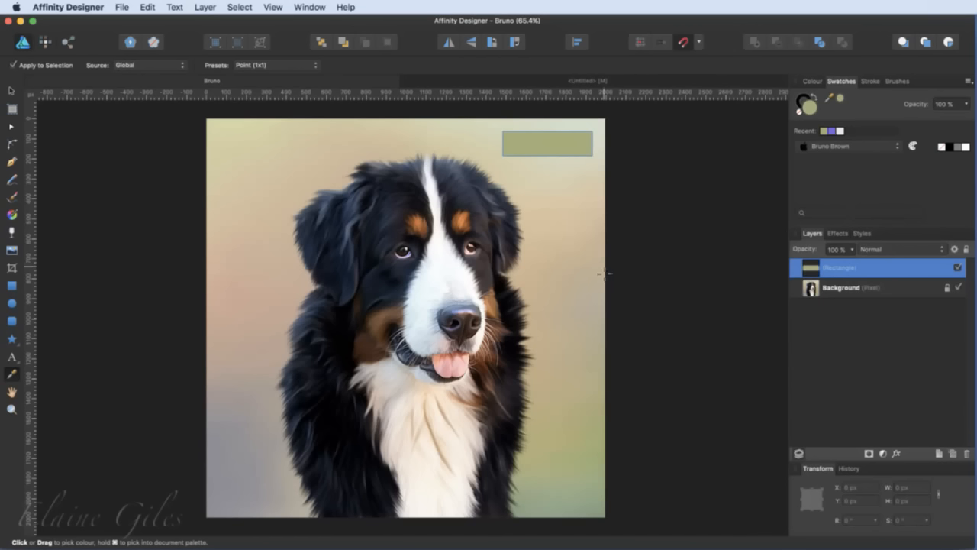
Step: Sample the brown beside the muzzle, the darker brown cheek and the lilac near the eye, adding each to the system palette
{"action": "left_click", "coordinate": [495, 317]}
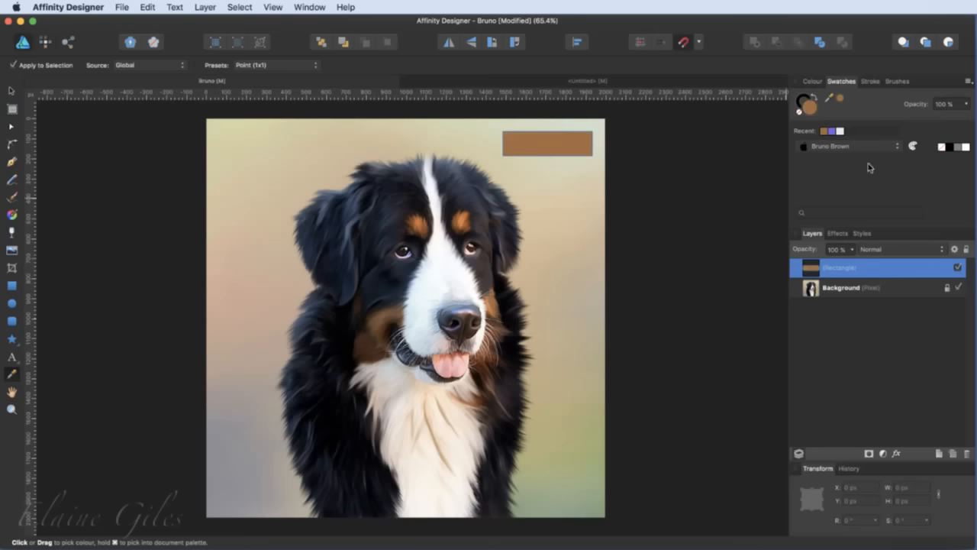
{"action": "left_click", "coordinate": [913, 146]}
{"action": "left_click", "coordinate": [397, 292]}
{"action": "left_click", "coordinate": [915, 146]}
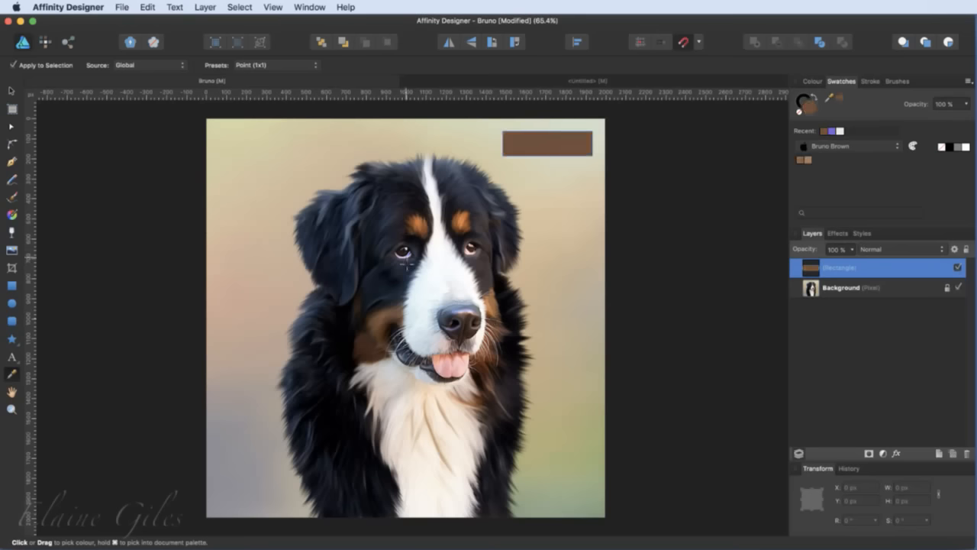
{"action": "left_click", "coordinate": [405, 259]}
{"action": "left_click", "coordinate": [912, 147]}
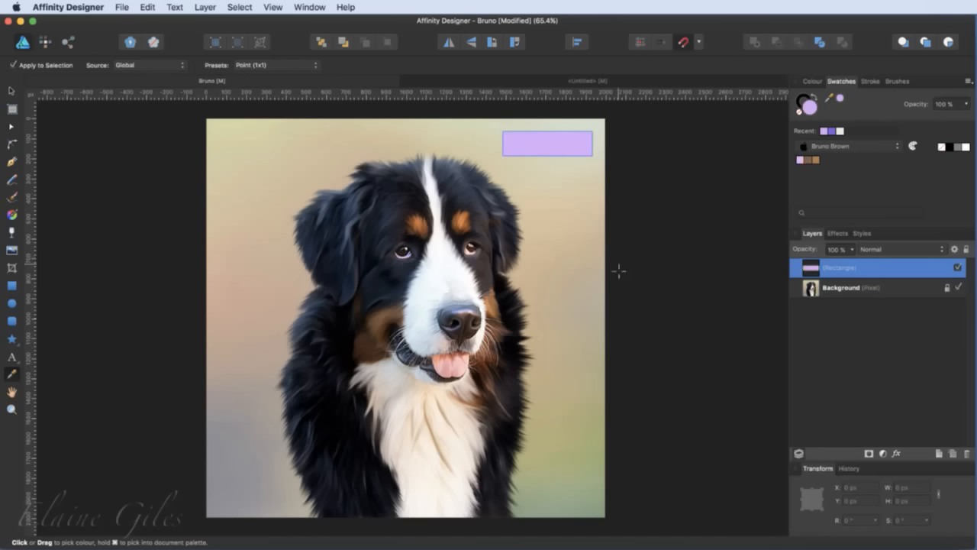
Step: Sample the ear's blue-black fur and the dark brown chest edge, adding both colours to the Bruno Brown system palette
{"action": "left_click", "coordinate": [340, 240]}
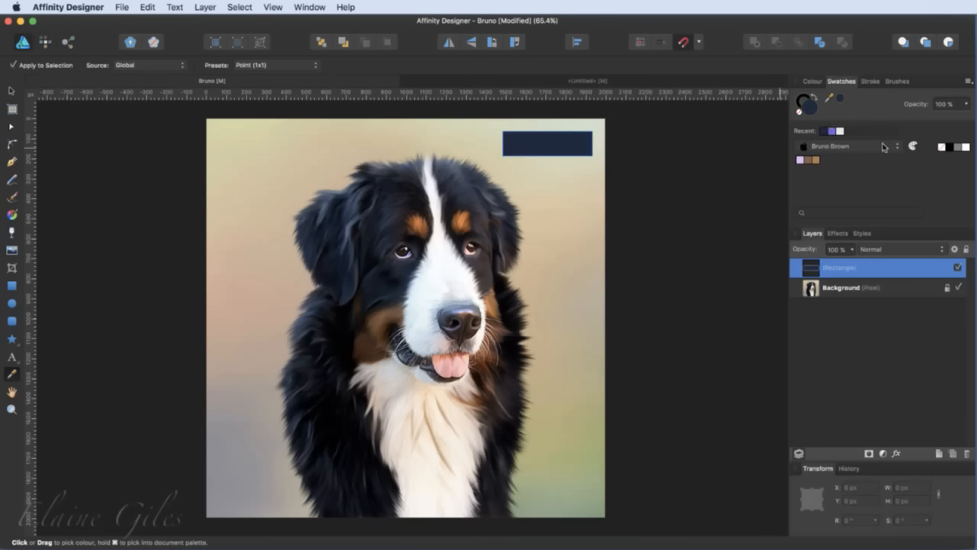
{"action": "left_click", "coordinate": [913, 147]}
{"action": "left_click", "coordinate": [496, 384]}
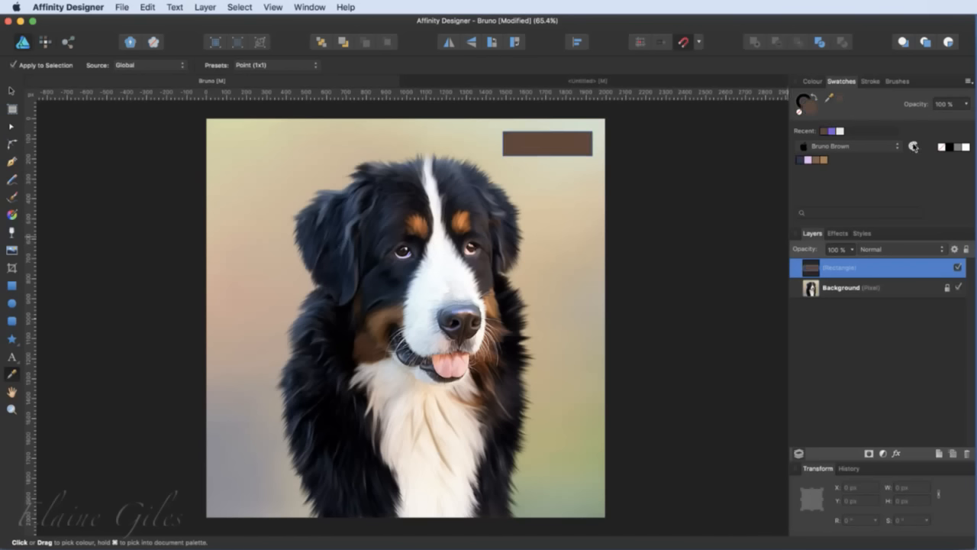
{"action": "left_click", "coordinate": [913, 147]}
Step: Rename the first swatch of the Bruno Brown system palette to "Light Brown"
{"action": "right_click", "coordinate": [800, 161]}
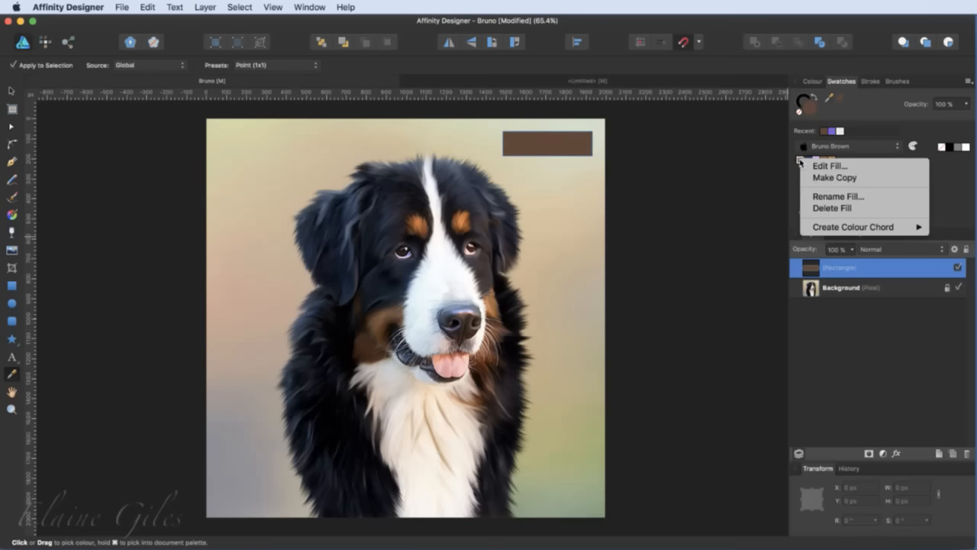
{"action": "left_click", "coordinate": [825, 197]}
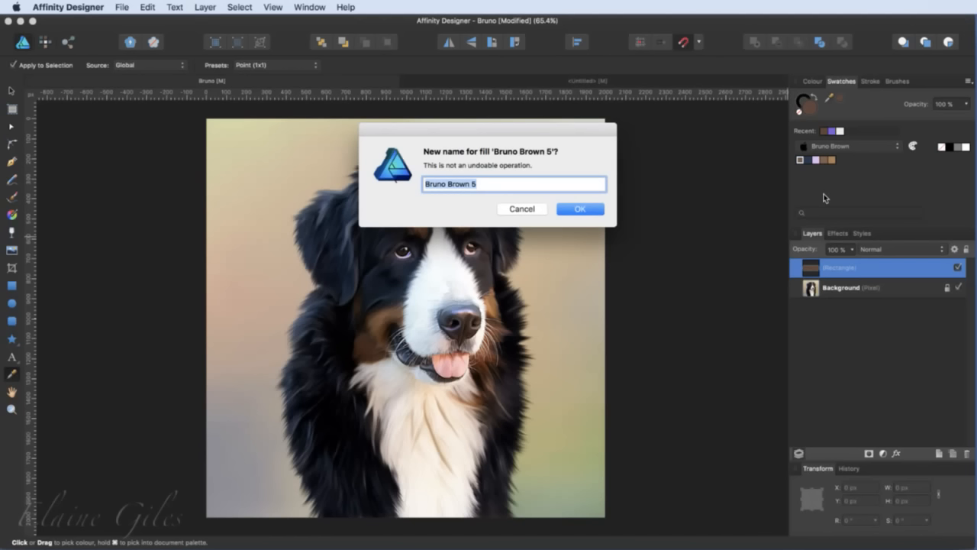
{"action": "type", "text": "Li"}
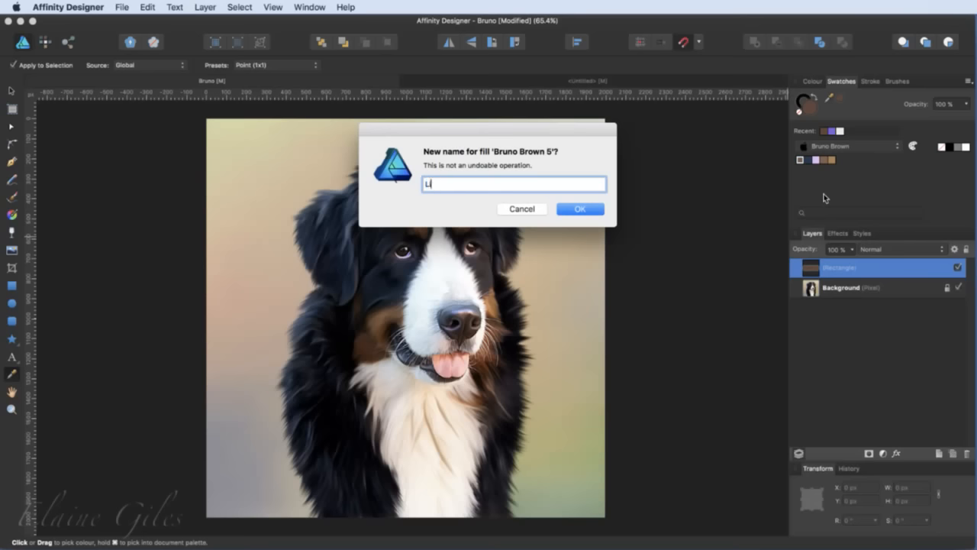
{"action": "type", "text": "ght Brown"}
{"action": "key", "text": "Return"}
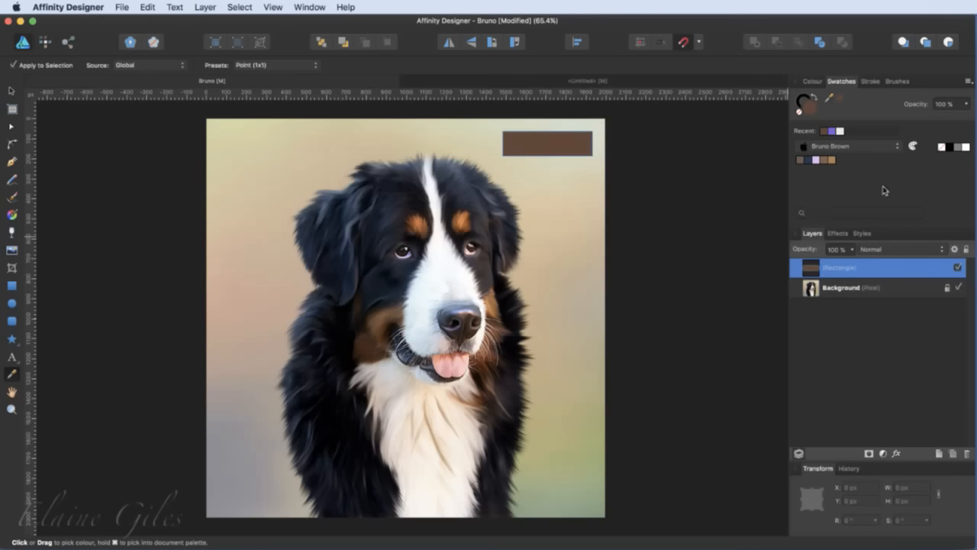
Step: Rename the dark blue swatch of the Bruno Brown system palette to "Petrol"
{"action": "right_click", "coordinate": [809, 160]}
{"action": "left_click", "coordinate": [820, 197]}
{"action": "type", "text": "Petrol"}
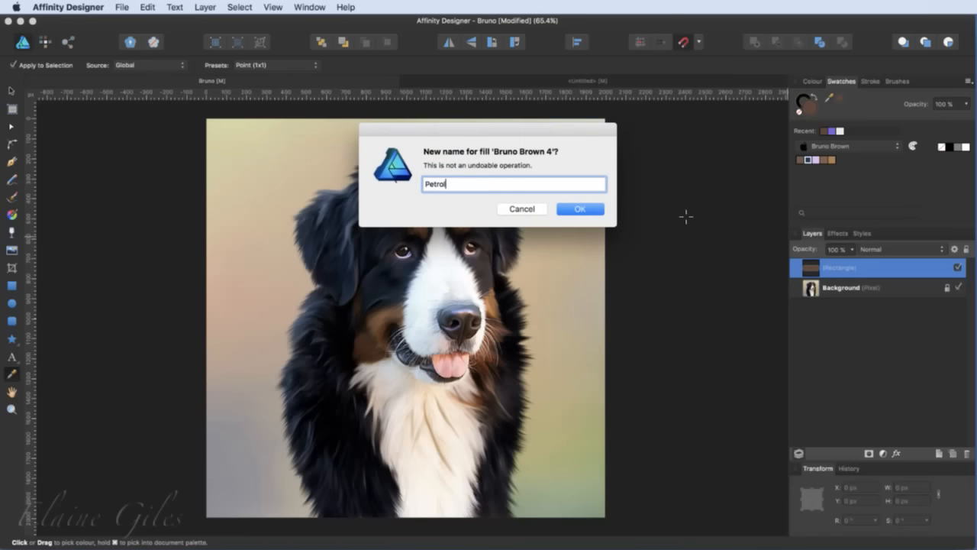
{"action": "key", "text": "Return"}
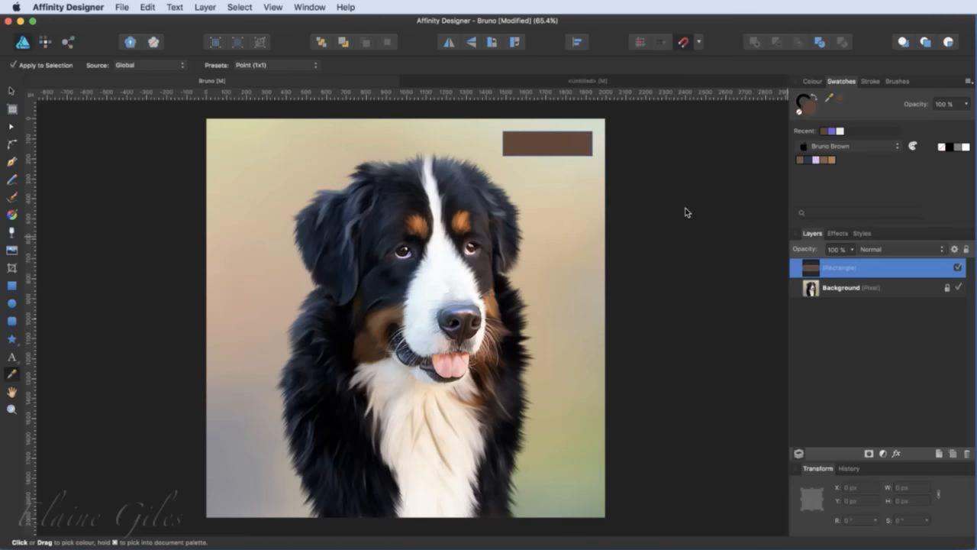
Step: Search the swatches for "Petrol", fill the rectangle with that colour, and clear the search
{"action": "left_click", "coordinate": [818, 214]}
{"action": "type", "text": "Petrol"}
{"action": "left_click", "coordinate": [800, 160]}
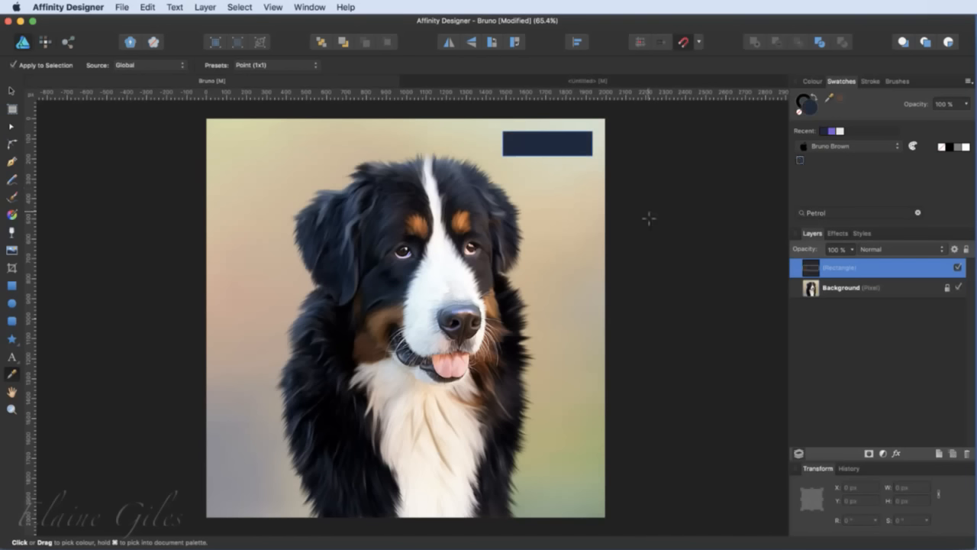
{"action": "left_click", "coordinate": [918, 213]}
Step: Switch to the untitled document and show the Bruno Brown system palette
{"action": "left_click", "coordinate": [632, 83]}
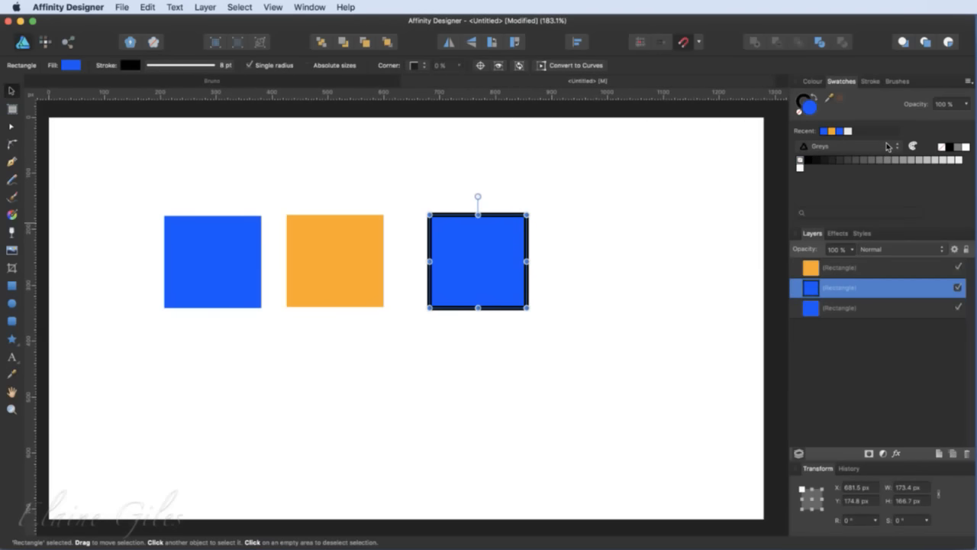
{"action": "left_click", "coordinate": [835, 147]}
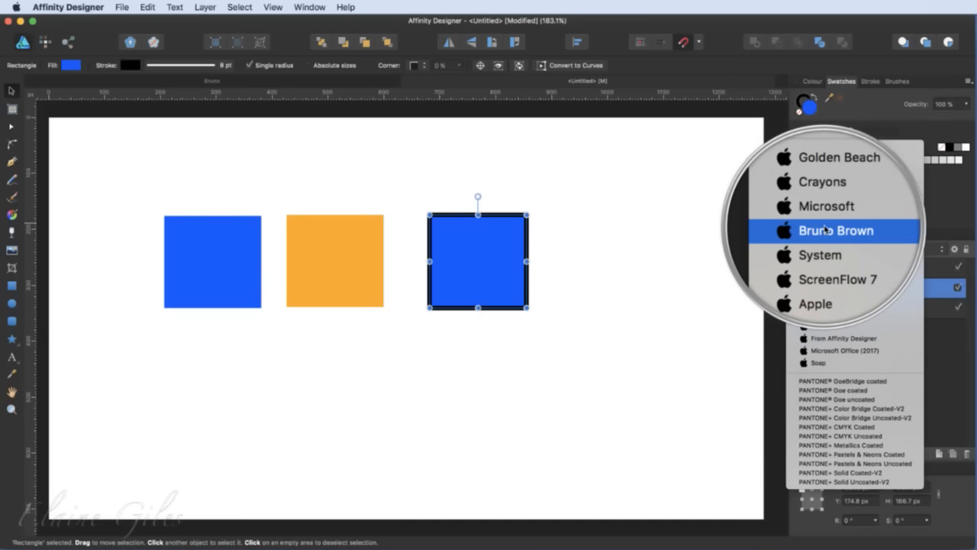
{"action": "left_click", "coordinate": [824, 229]}
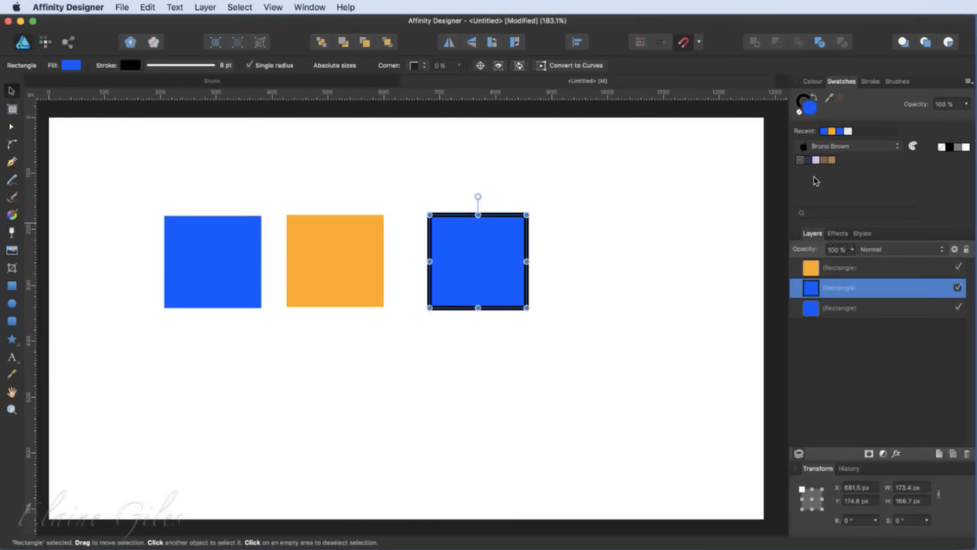
Step: Try the Petrol, lilac and brown swatches on the black-outlined square, ending with the Light Brown fill
{"action": "left_click", "coordinate": [809, 160]}
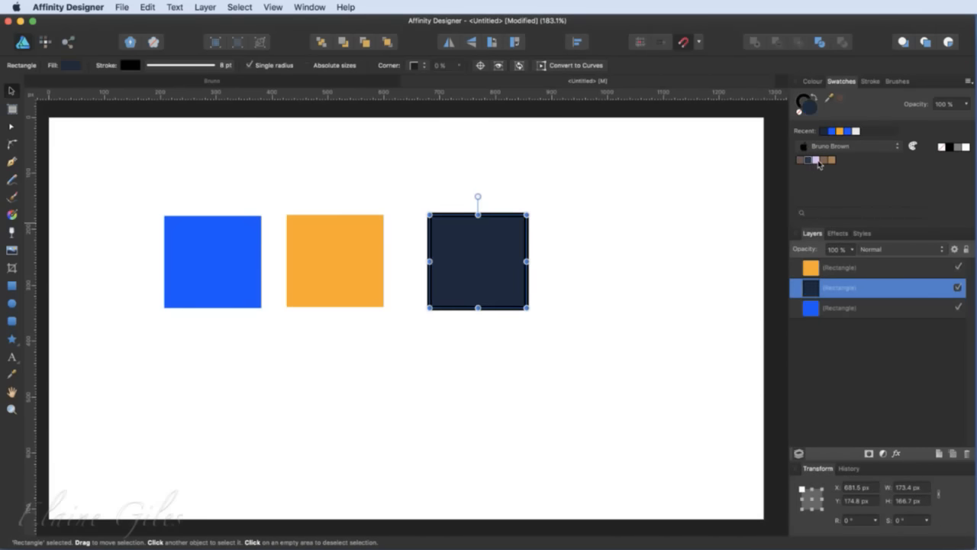
{"action": "left_click", "coordinate": [817, 160]}
{"action": "left_click", "coordinate": [824, 160]}
{"action": "left_click", "coordinate": [832, 160]}
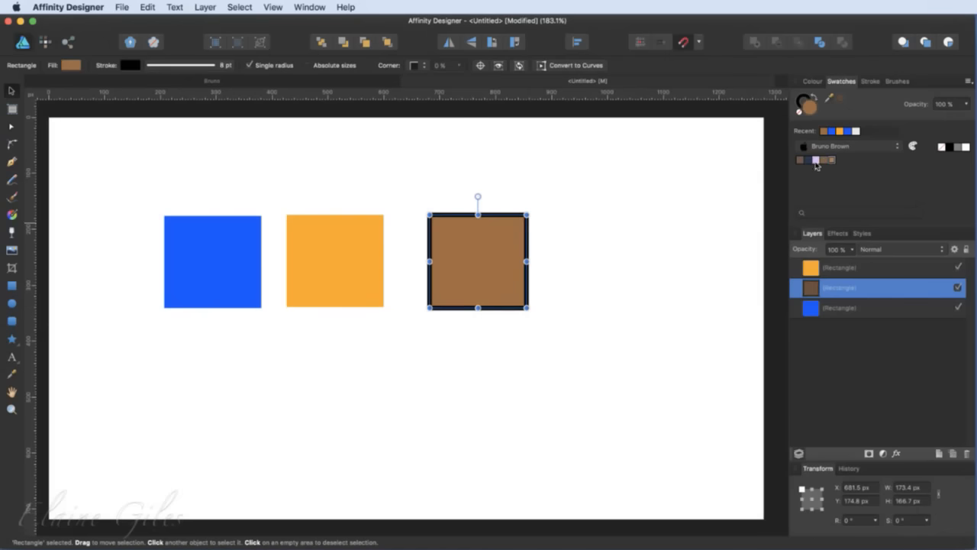
{"action": "left_click", "coordinate": [800, 161]}
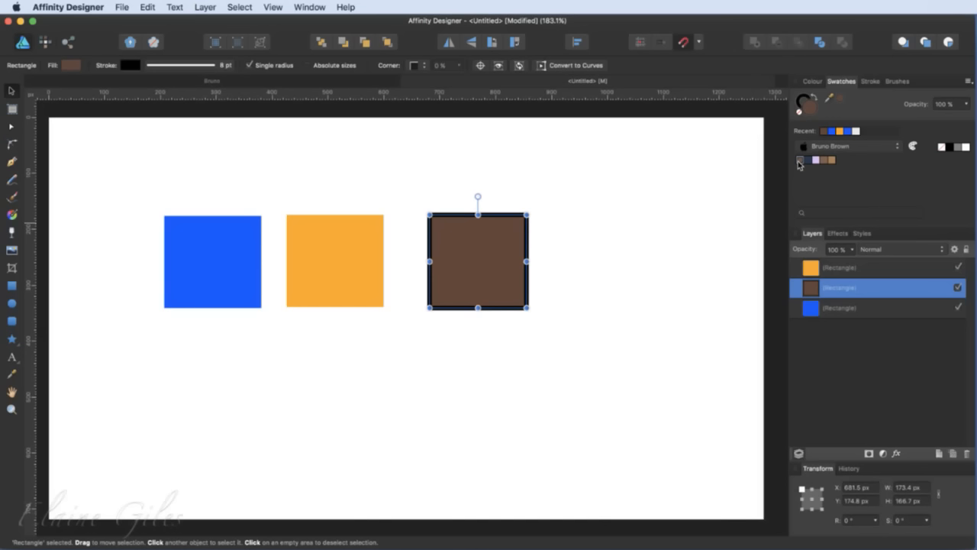
Step: Switch to Pages, showing the Colour Swatches document
{"action": "key", "text": "super+space"}
{"action": "type", "text": "page"}
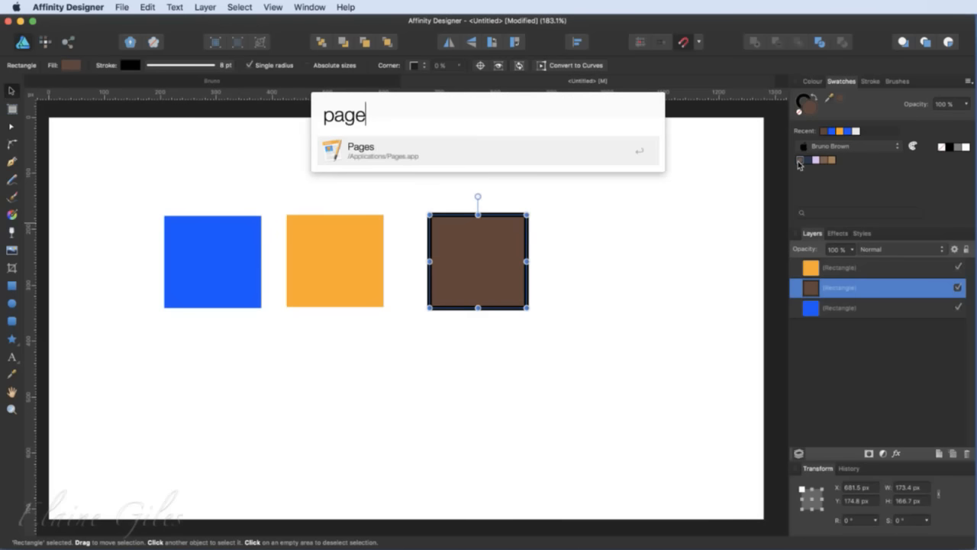
{"action": "key", "text": "Return"}
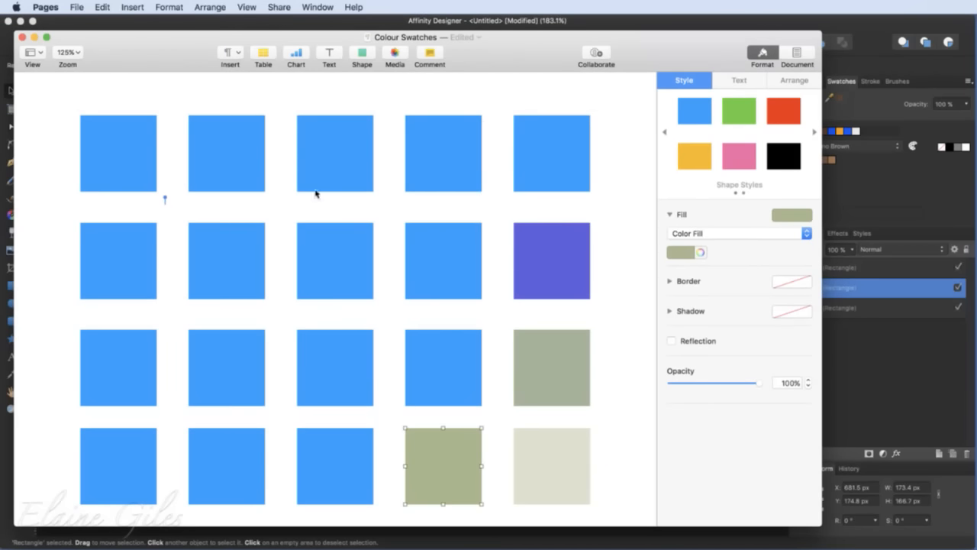
Step: Inspect the fills of several blue, purple, grey-green and beige squares, ending on the olive green square in the last row
{"action": "left_click", "coordinate": [135, 168]}
{"action": "left_click", "coordinate": [260, 172]}
{"action": "left_click", "coordinate": [344, 175]}
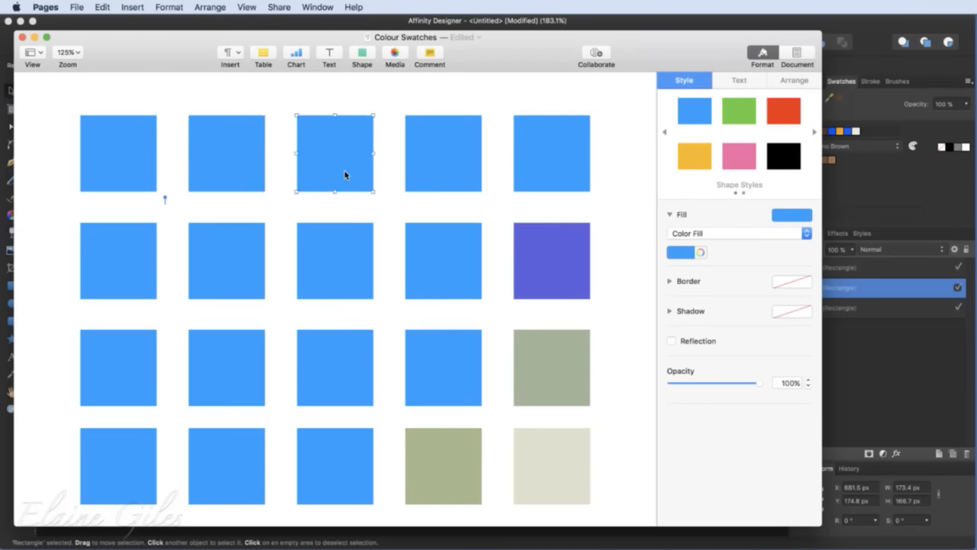
{"action": "left_click", "coordinate": [564, 289]}
{"action": "left_click", "coordinate": [555, 362]}
{"action": "left_click", "coordinate": [547, 454]}
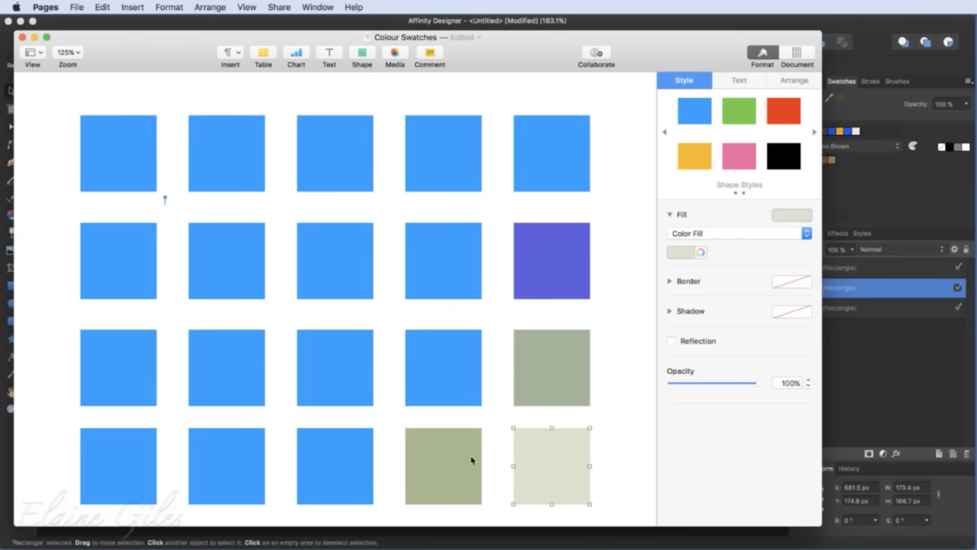
{"action": "left_click", "coordinate": [471, 460]}
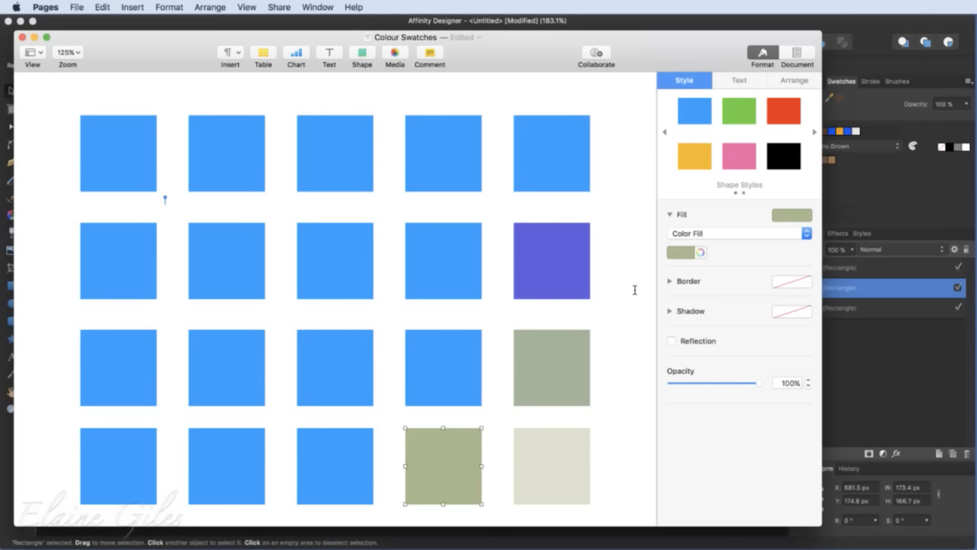
Step: Try orange and golden yellow preset fills on the fourth square in the last row
{"action": "left_click", "coordinate": [688, 253]}
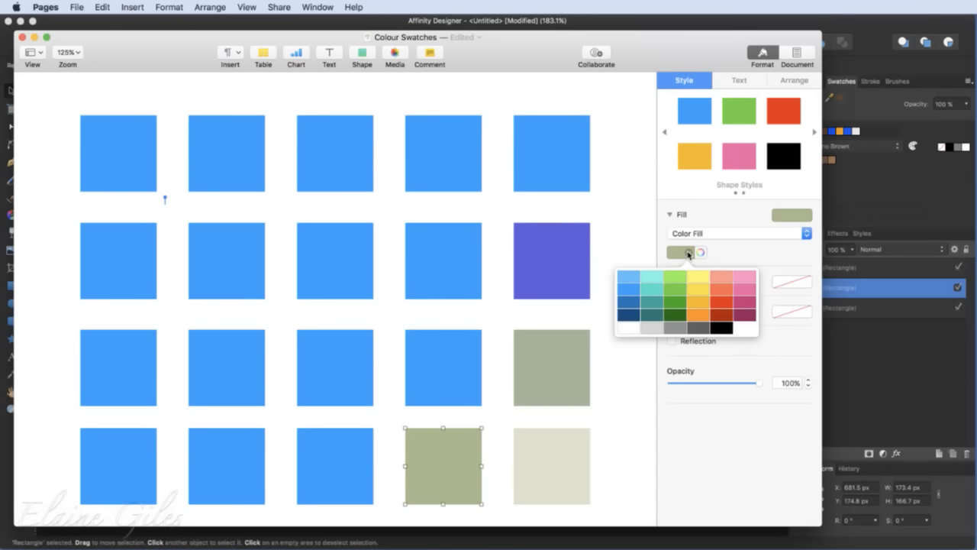
{"action": "left_click", "coordinate": [699, 313]}
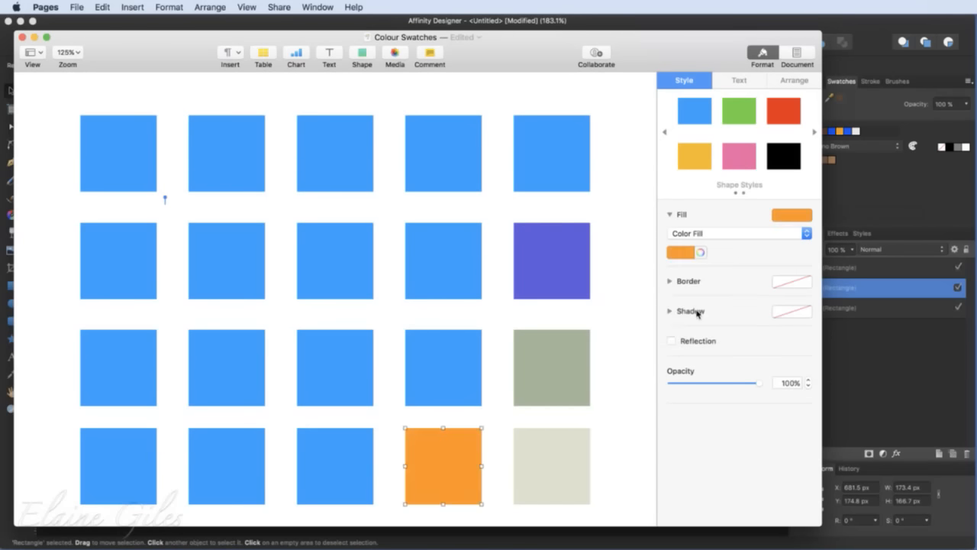
{"action": "left_click", "coordinate": [689, 252]}
{"action": "left_click", "coordinate": [707, 305]}
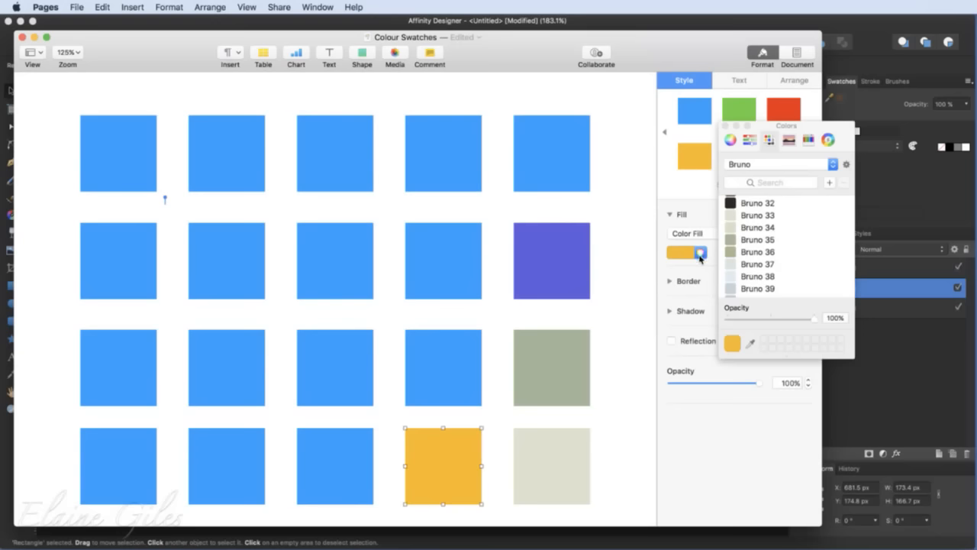
Step: Try several pencil colours as the square's fill in the Colors window, including Cayenne and ending with Lavender
{"action": "scroll", "coordinate": [733, 214], "scroll_direction": "up", "scroll_amount": 10}
{"action": "left_click", "coordinate": [731, 140]}
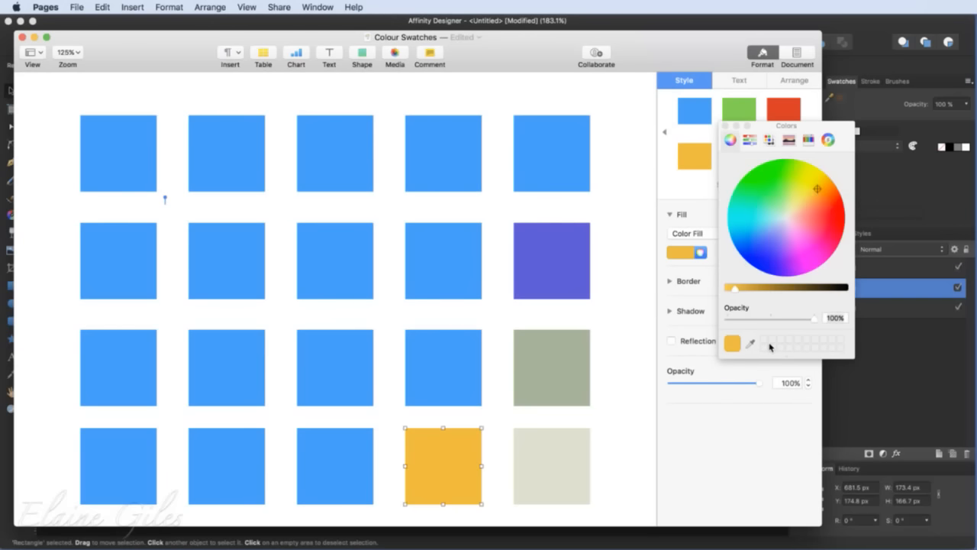
{"action": "left_click", "coordinate": [808, 140]}
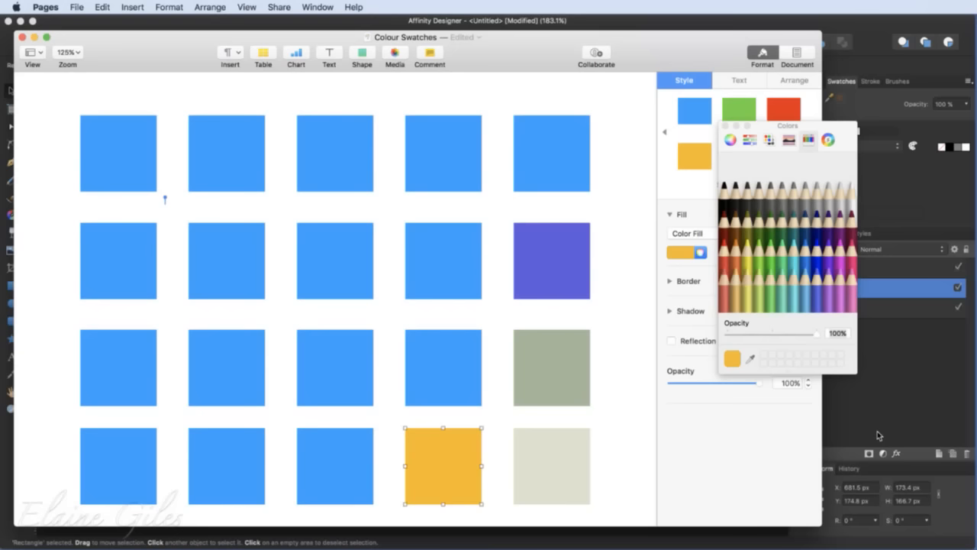
{"action": "left_click", "coordinate": [728, 286]}
{"action": "left_click", "coordinate": [726, 246]}
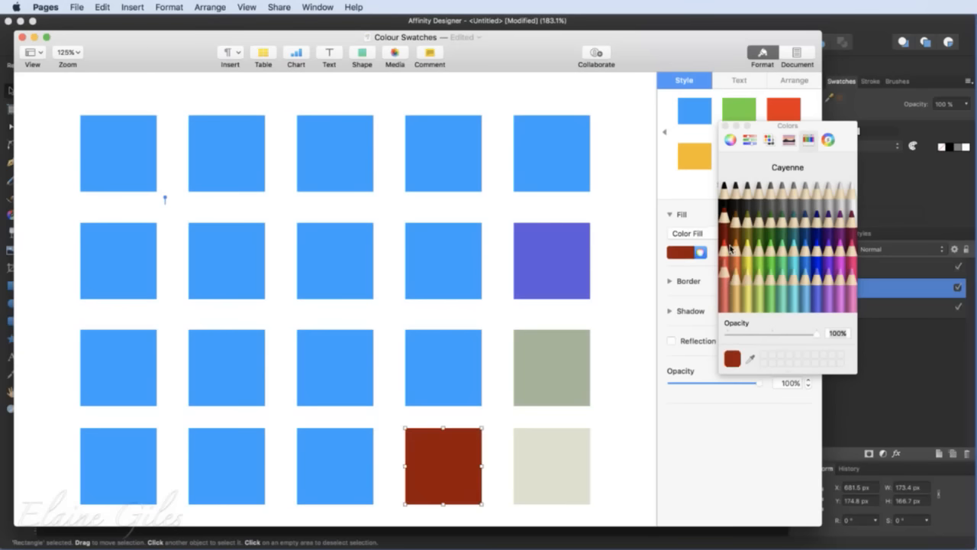
{"action": "left_click", "coordinate": [779, 262]}
{"action": "left_click", "coordinate": [797, 245]}
{"action": "left_click", "coordinate": [829, 278]}
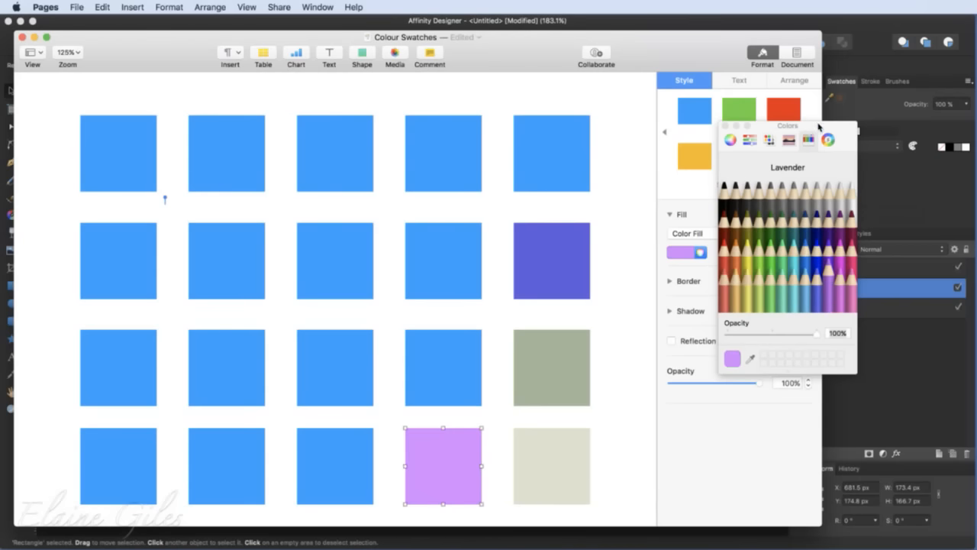
Step: Move the Colors window nearer the selected square and try a pink fill from the colour wheel
{"action": "left_click_drag", "start_coordinate": [820, 126], "coordinate": [706, 271]}
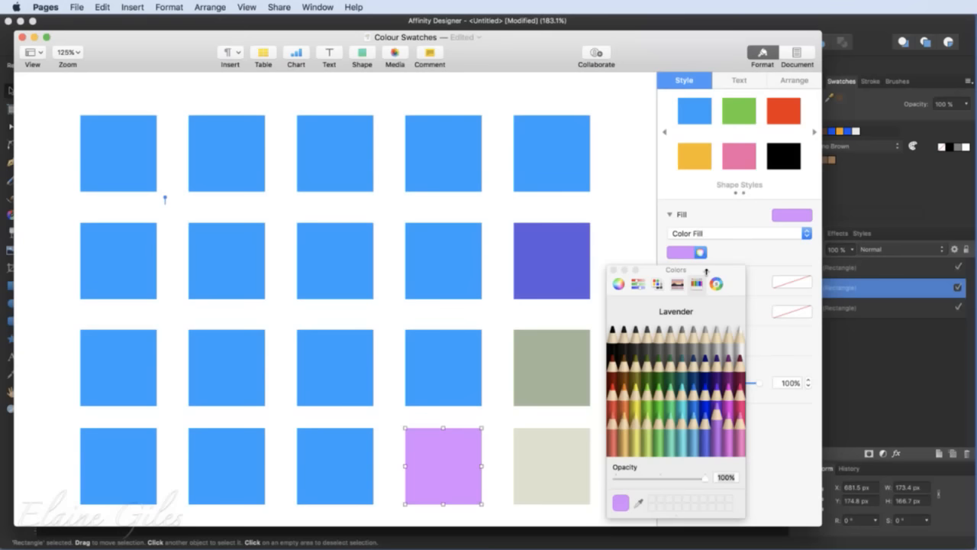
{"action": "left_click", "coordinate": [618, 283]}
{"action": "left_click", "coordinate": [654, 351]}
{"action": "mouse_move", "coordinate": [654, 350]}
{"action": "left_mouse_down"}
{"action": "mouse_move", "coordinate": [693, 344]}
{"action": "mouse_move", "coordinate": [677, 395]}
{"action": "mouse_move", "coordinate": [650, 379]}
{"action": "mouse_move", "coordinate": [711, 390]}
{"action": "mouse_move", "coordinate": [714, 380]}
{"action": "left_mouse_up"}
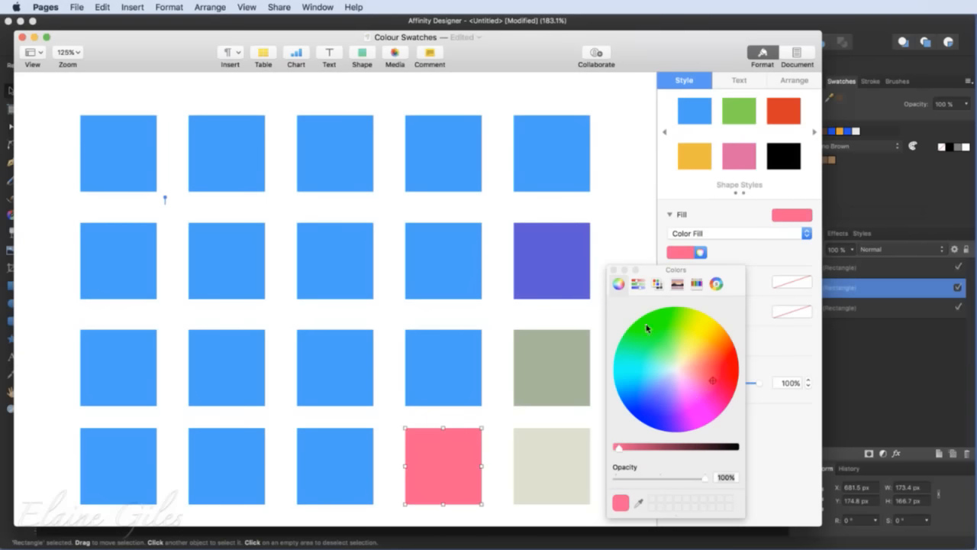
Step: Try an orange fill with the RGB sliders, setting green to 142 and blue to 38
{"action": "left_click", "coordinate": [639, 285]}
{"action": "left_click", "coordinate": [672, 308]}
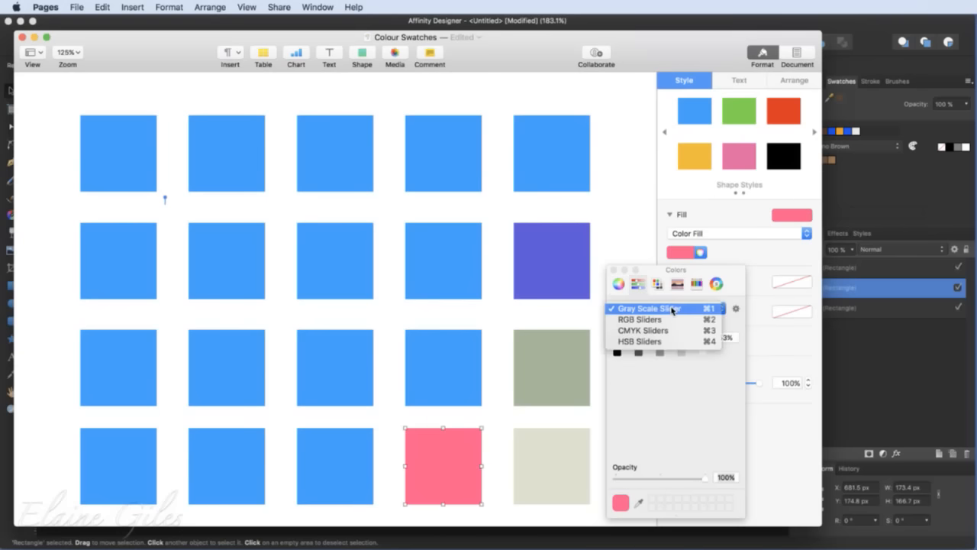
{"action": "left_click", "coordinate": [675, 319]}
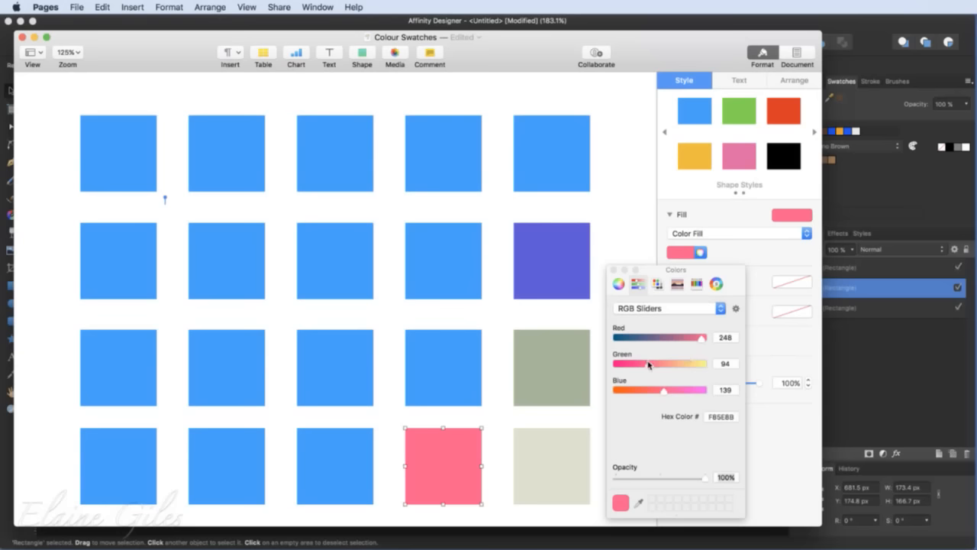
{"action": "left_click_drag", "start_coordinate": [648, 365], "coordinate": [629, 391]}
{"action": "left_click_drag", "start_coordinate": [679, 366], "coordinate": [659, 366]}
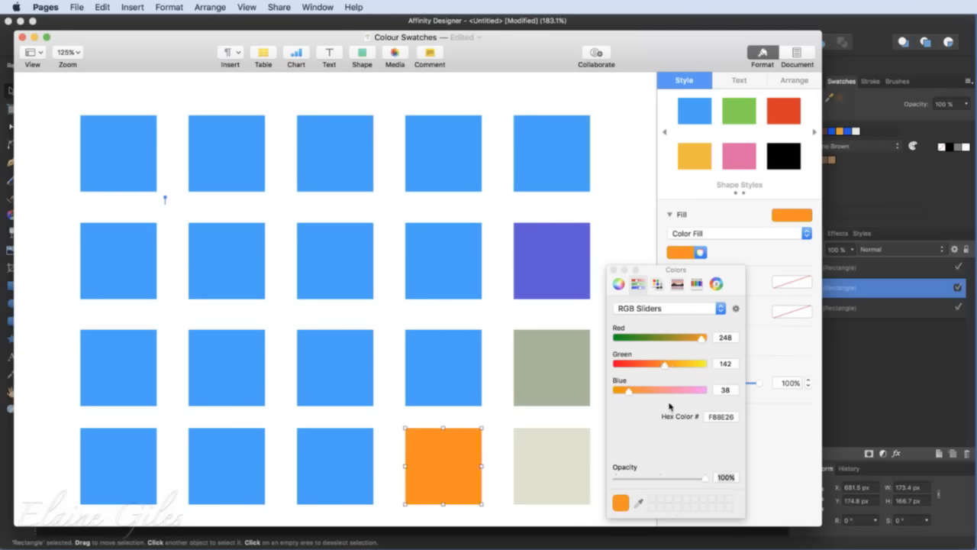
Step: Fill the fourth square in the last row with Tangerine from the Crayons palette
{"action": "left_click", "coordinate": [658, 284]}
{"action": "left_click", "coordinate": [641, 310]}
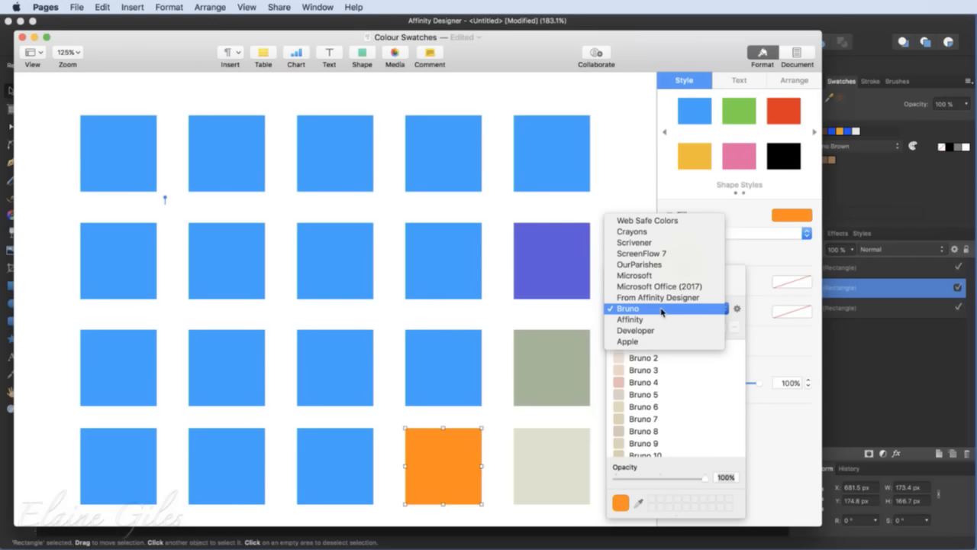
{"action": "left_click", "coordinate": [648, 231]}
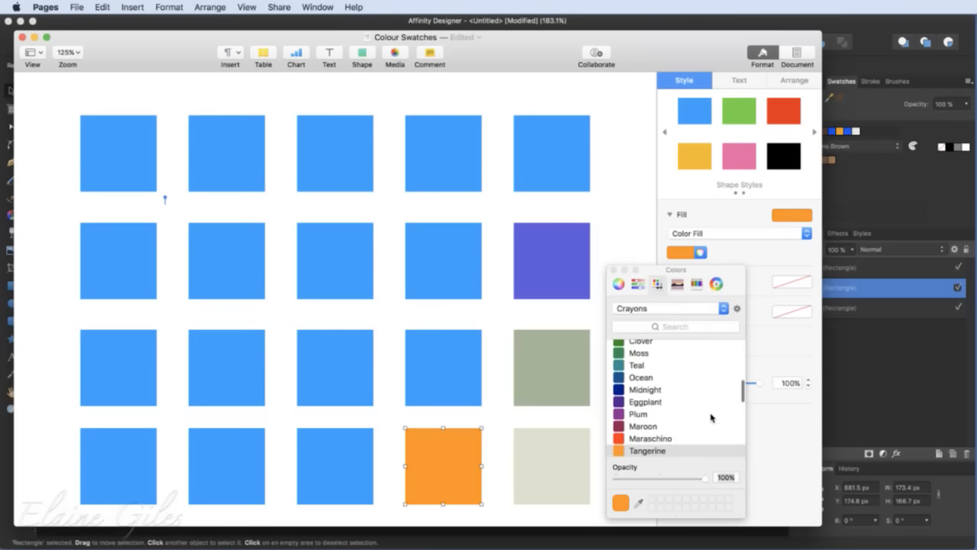
Step: Close the Colors window and save the Colour Swatches document
{"action": "left_click", "coordinate": [613, 270]}
{"action": "left_click", "coordinate": [613, 274]}
{"action": "key", "text": "super+s"}
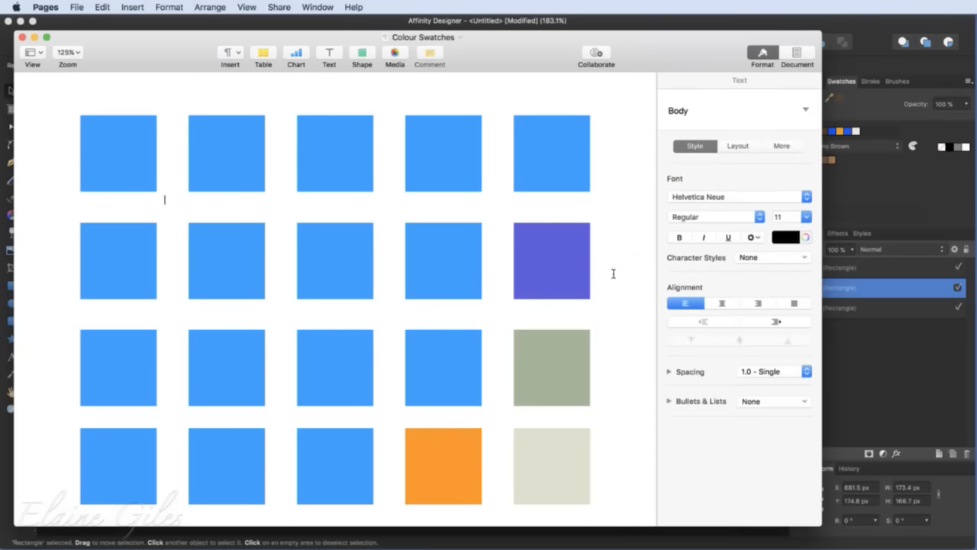
Step: Find Pages with the launcher and reopen the Colour Swatches document from its recent files
{"action": "key", "text": "super+Tab"}
{"action": "key", "text": "super+space"}
{"action": "type", "text": "pages"}
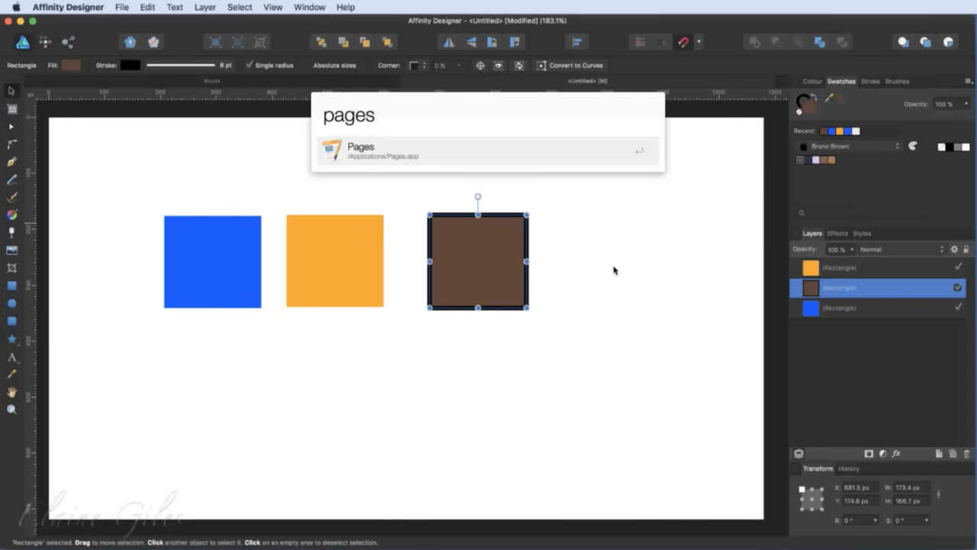
{"action": "key", "text": "Right"}
{"action": "key", "text": "Return"}
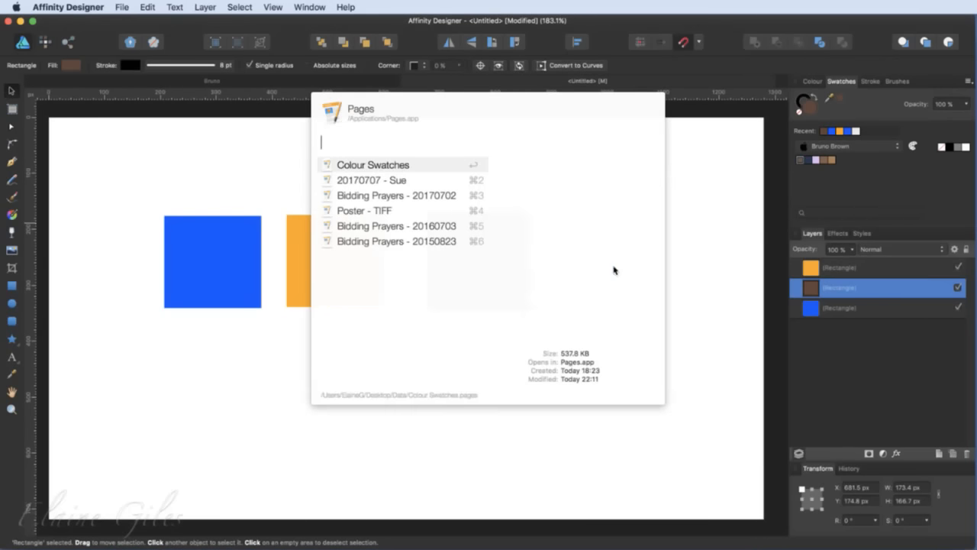
{"action": "key", "text": "Return"}
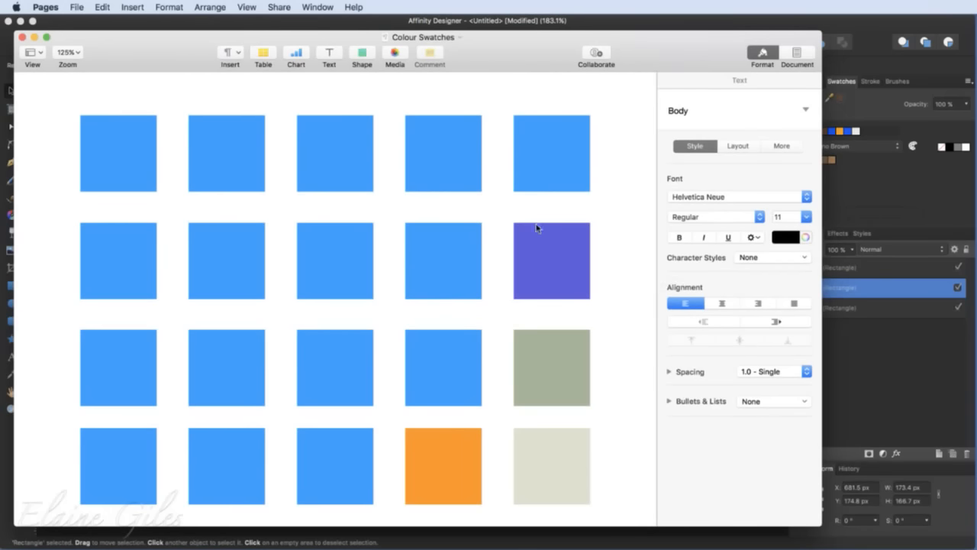
Step: Show the Colors window and inspect the fills of a blue first-row square and the orange and beige squares
{"action": "left_click", "coordinate": [453, 152]}
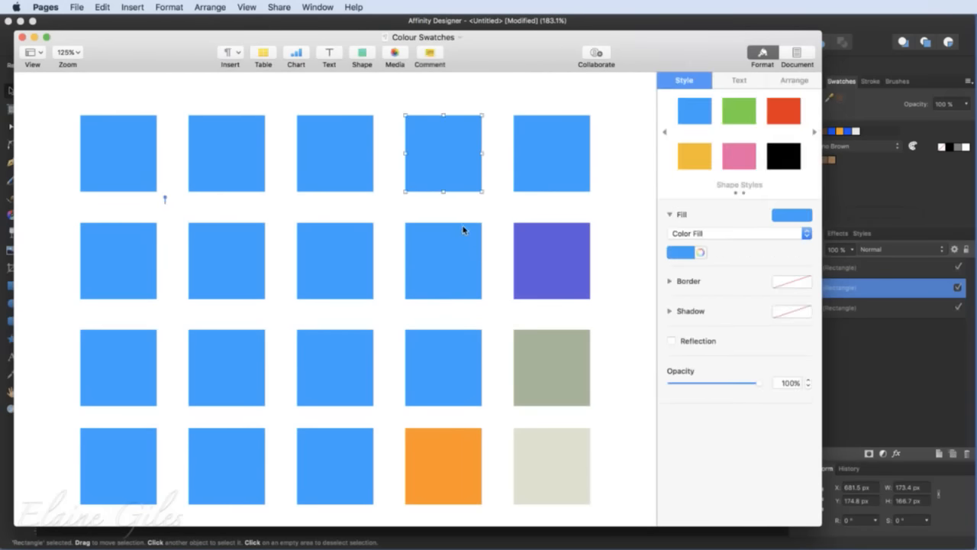
{"action": "left_click", "coordinate": [700, 253]}
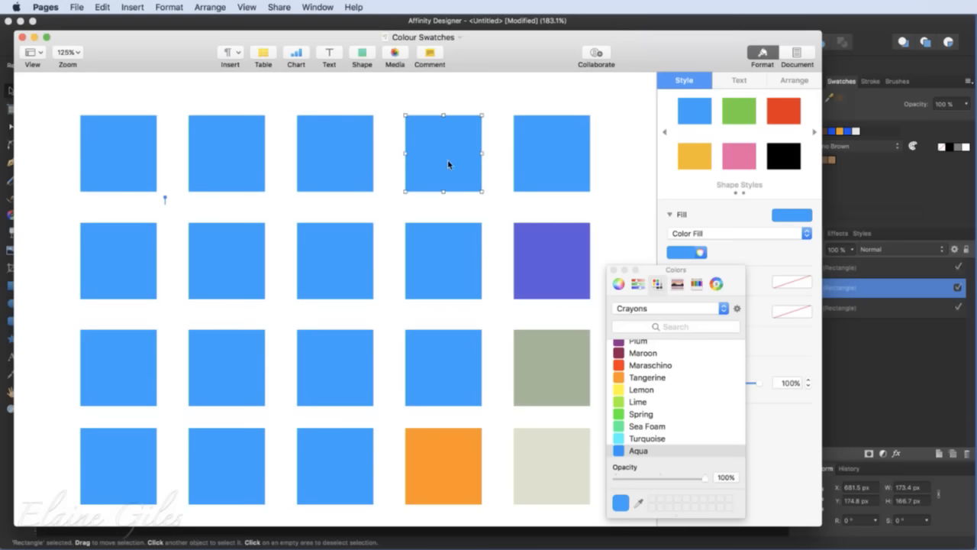
{"action": "left_click", "coordinate": [431, 472]}
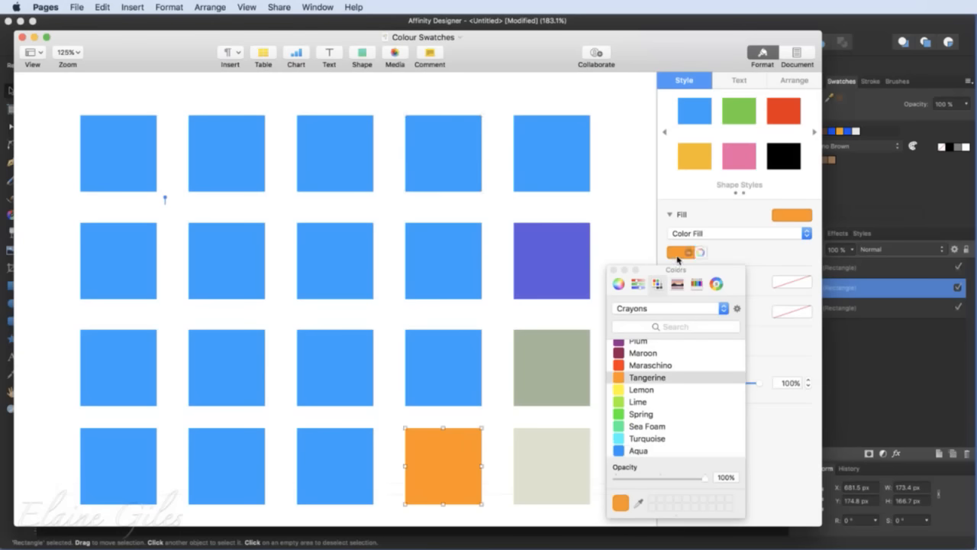
{"action": "left_click", "coordinate": [557, 469]}
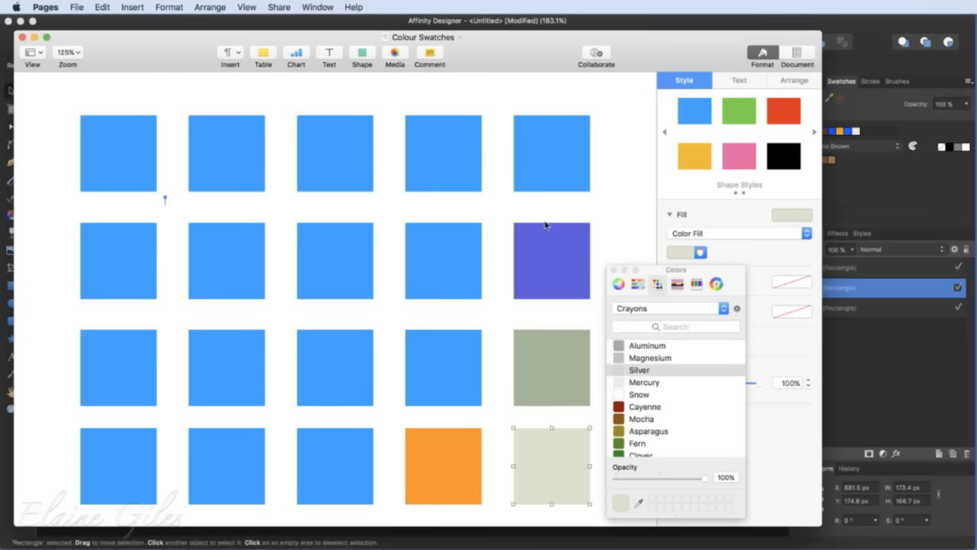
Step: Fill the fourth square in the first row with Petrol from the Bruno Brown palette
{"action": "left_click", "coordinate": [449, 145]}
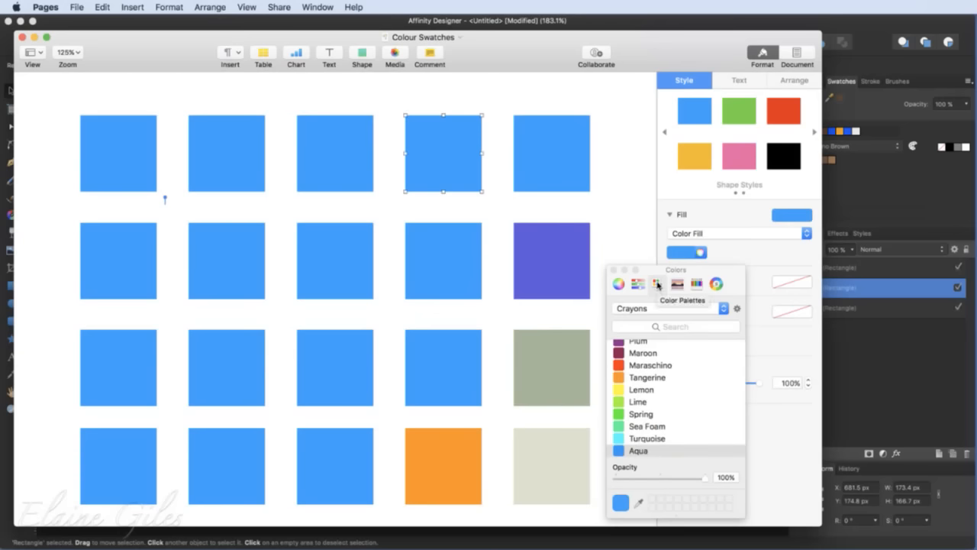
{"action": "left_click", "coordinate": [669, 309]}
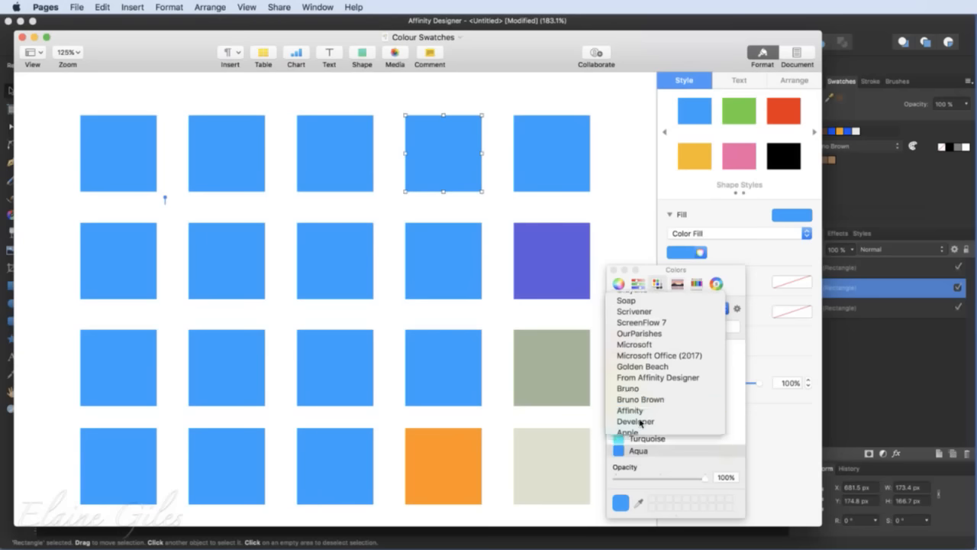
{"action": "left_click", "coordinate": [640, 420]}
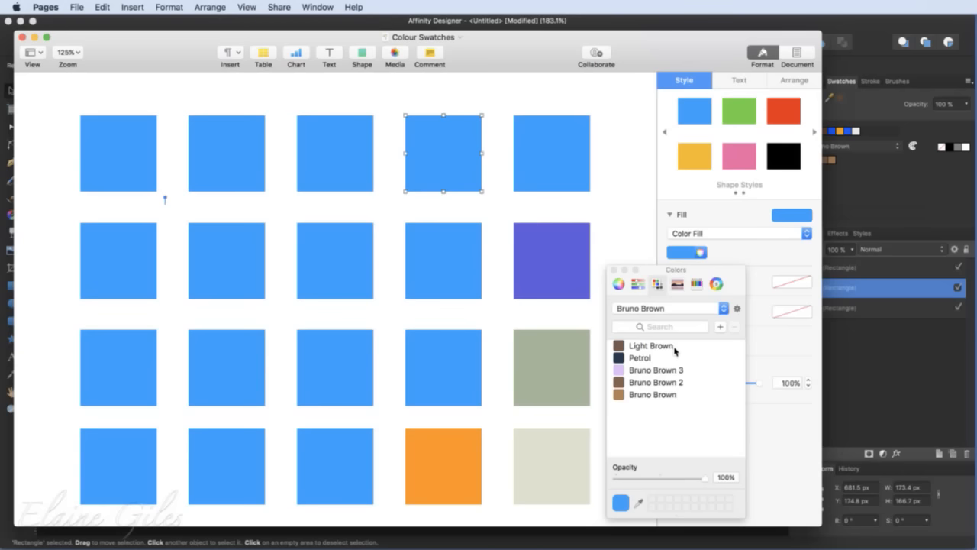
{"action": "left_click", "coordinate": [640, 358]}
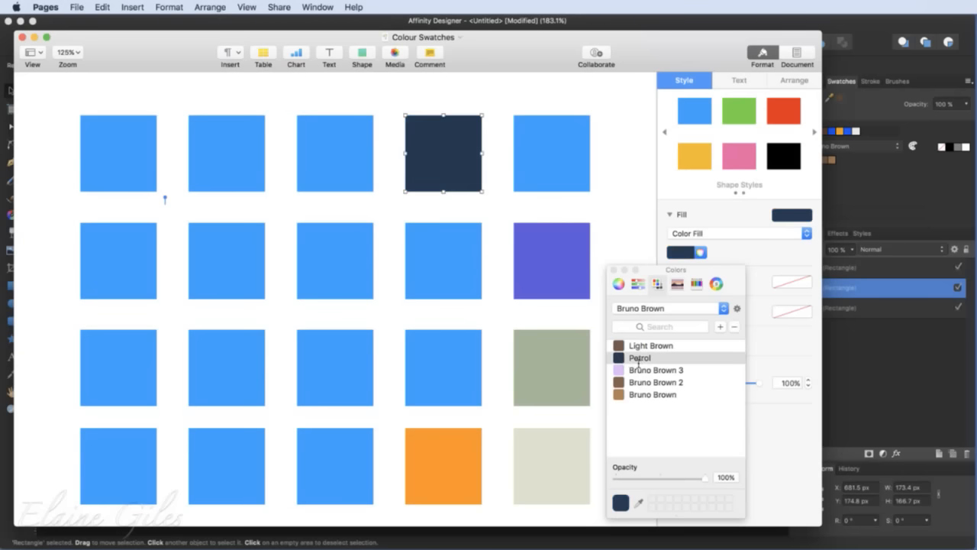
Step: In the second row, fill the fourth square with Light Brown and the third with Bruno Brown 3
{"action": "left_click", "coordinate": [435, 276]}
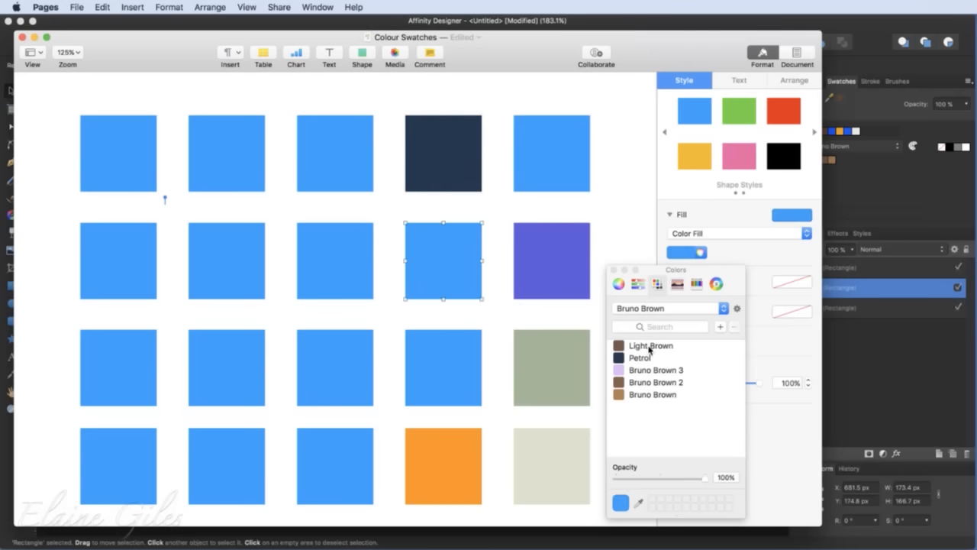
{"action": "left_click", "coordinate": [649, 347]}
{"action": "left_click", "coordinate": [356, 279]}
{"action": "left_click", "coordinate": [665, 371]}
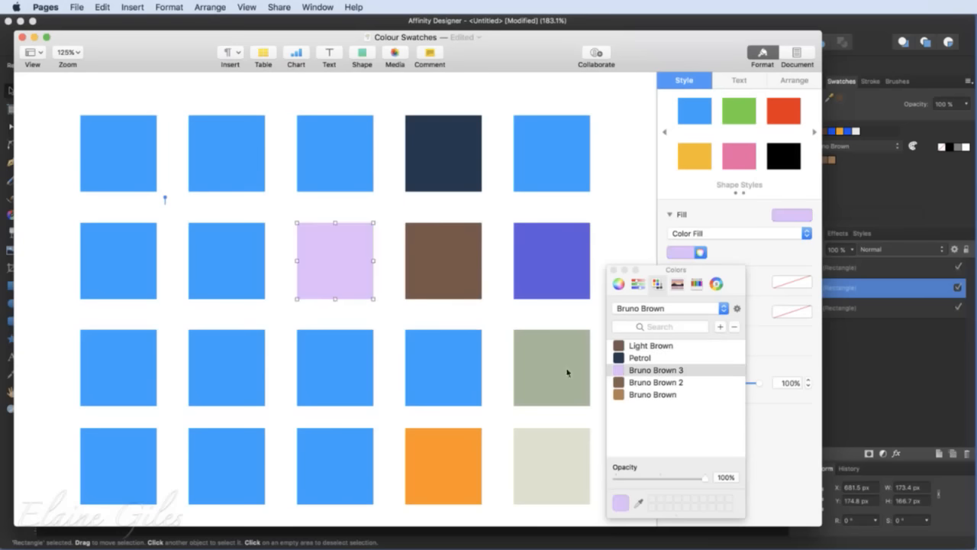
Step: In the first row, fill the third square with Bruno Brown 2 and the second with Bruno Brown
{"action": "left_click", "coordinate": [326, 155]}
{"action": "left_click", "coordinate": [656, 385]}
{"action": "left_click", "coordinate": [241, 160]}
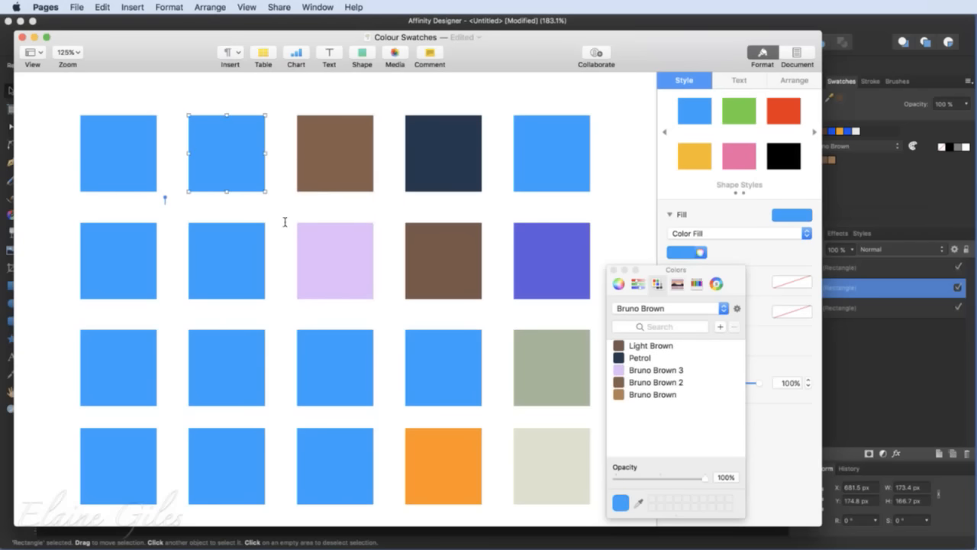
{"action": "left_click", "coordinate": [671, 395]}
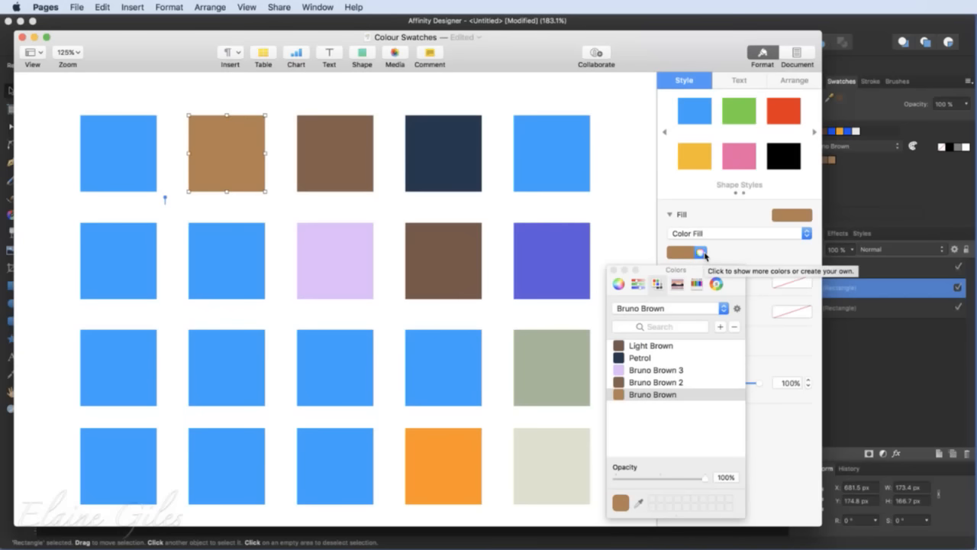
Step: From the Microsoft Office (2017) palette, fill the third row's first square with Excel and its second square with OneNote
{"action": "left_click", "coordinate": [647, 308]}
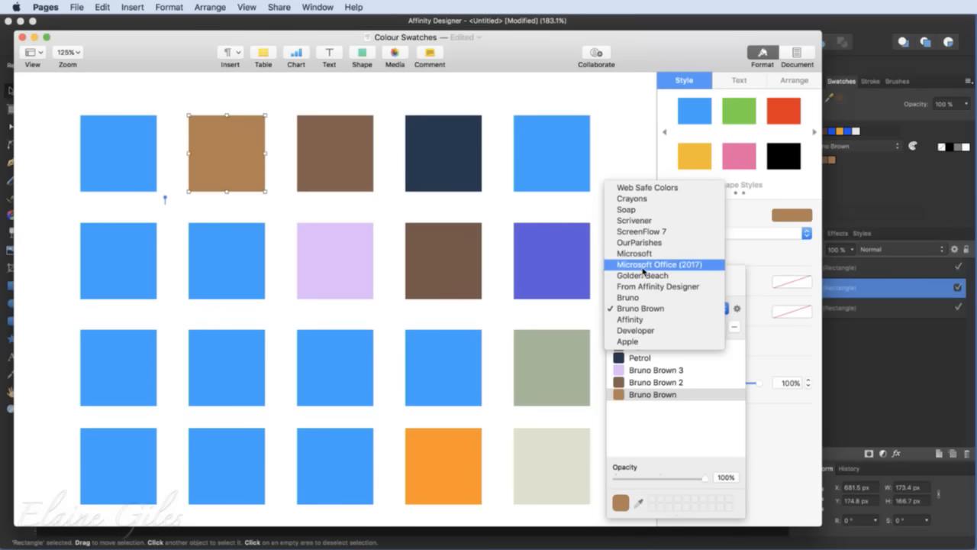
{"action": "left_click", "coordinate": [697, 428]}
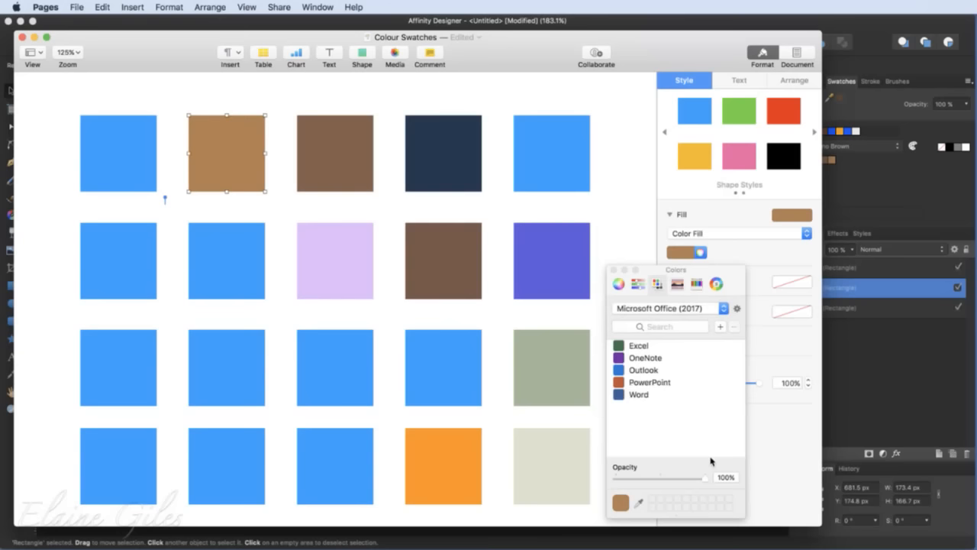
{"action": "left_click", "coordinate": [142, 389]}
{"action": "left_click", "coordinate": [633, 348]}
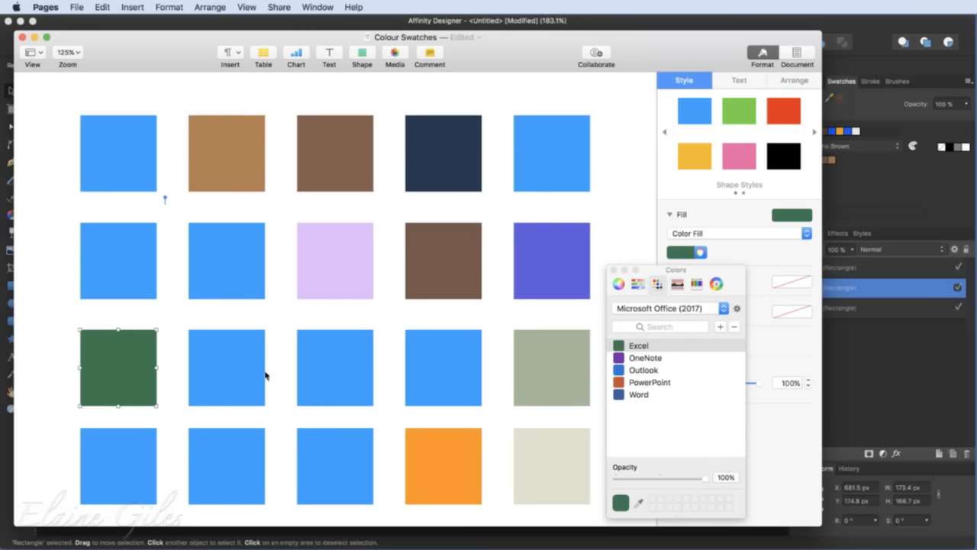
{"action": "left_click", "coordinate": [245, 378]}
{"action": "left_click", "coordinate": [638, 358]}
Step: Fill the third row's third square with Outlook, the fourth with PowerPoint and the fifth with Word
{"action": "left_click", "coordinate": [341, 377]}
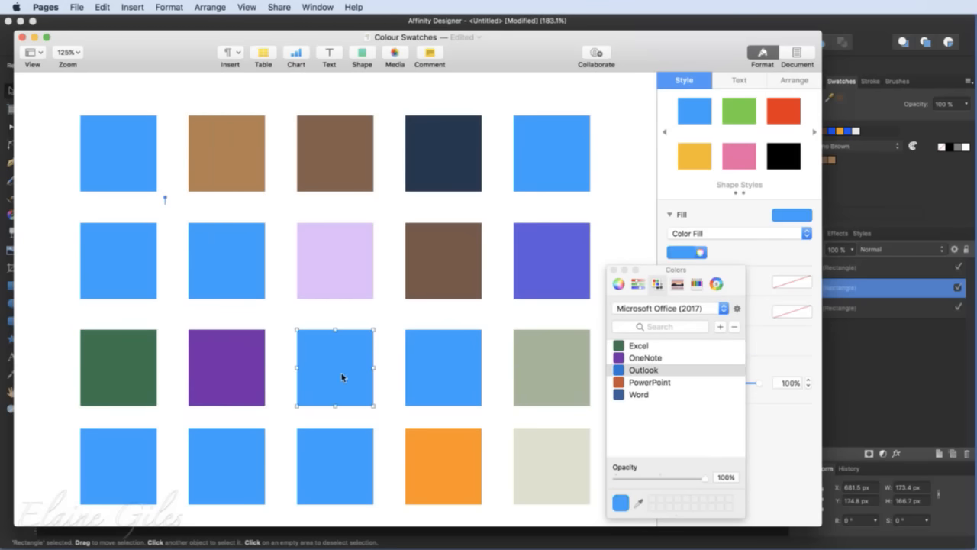
{"action": "left_click", "coordinate": [647, 370]}
{"action": "left_click", "coordinate": [443, 382]}
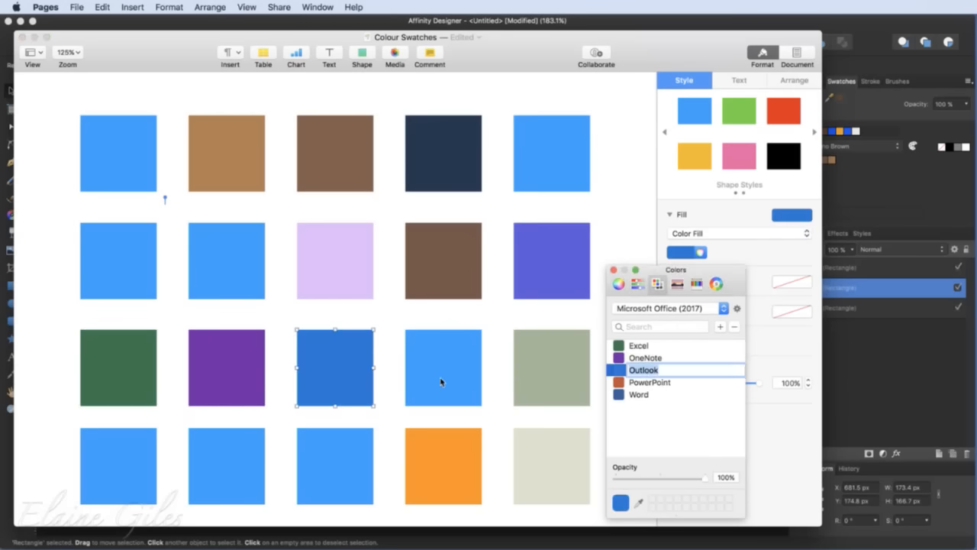
{"action": "left_click", "coordinate": [647, 383]}
{"action": "left_click", "coordinate": [555, 387]}
{"action": "left_click", "coordinate": [639, 395]}
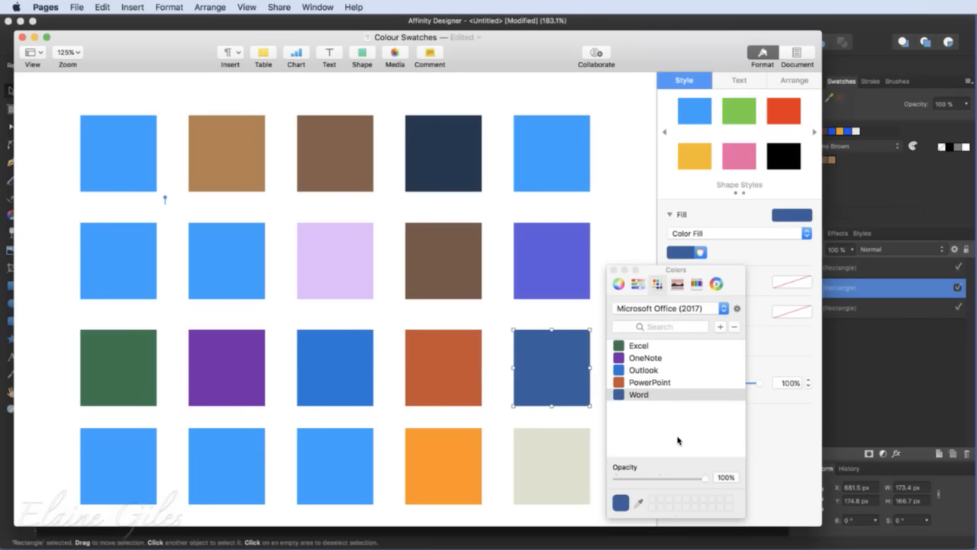
Step: Show the Microsoft system palette, look through its whole colour list, and close the Colors window
{"action": "left_click", "coordinate": [675, 309]}
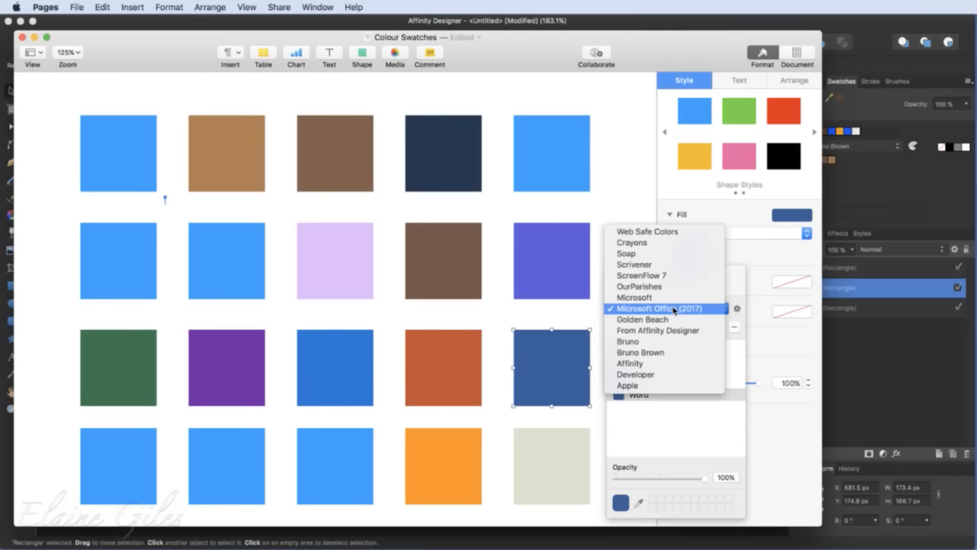
{"action": "left_click", "coordinate": [664, 299]}
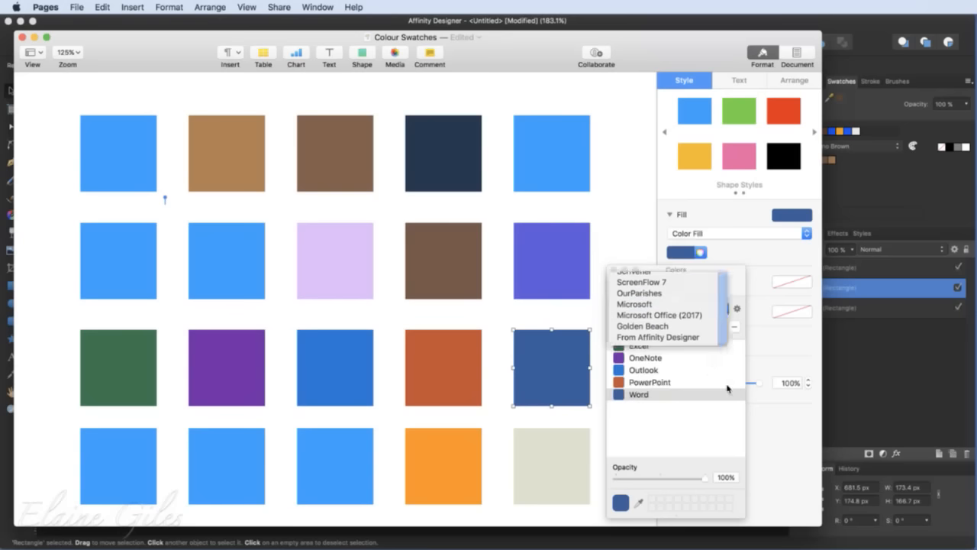
{"action": "scroll", "coordinate": [722, 411], "scroll_direction": "up", "scroll_amount": 3}
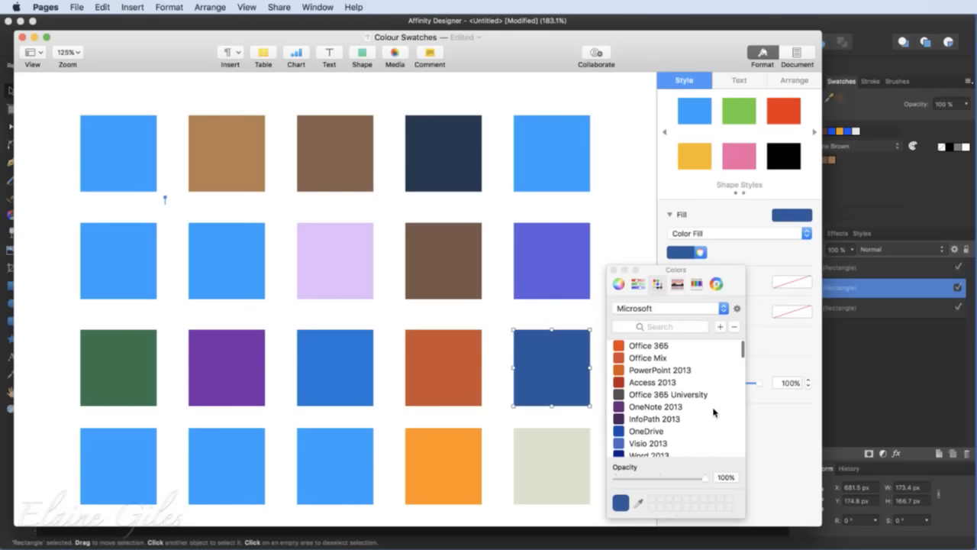
{"action": "scroll", "coordinate": [714, 412], "scroll_direction": "down", "scroll_amount": 1}
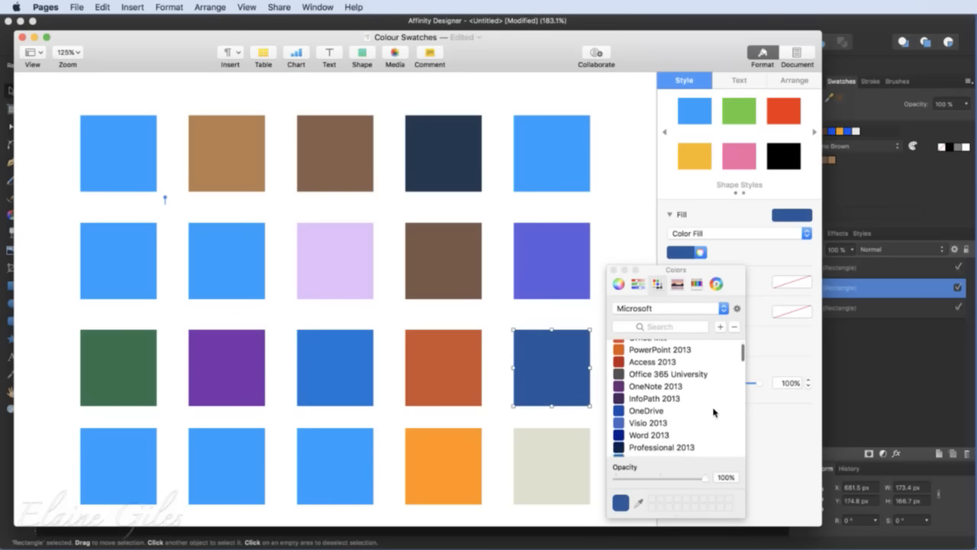
{"action": "scroll", "coordinate": [714, 413], "scroll_direction": "down", "scroll_amount": 8}
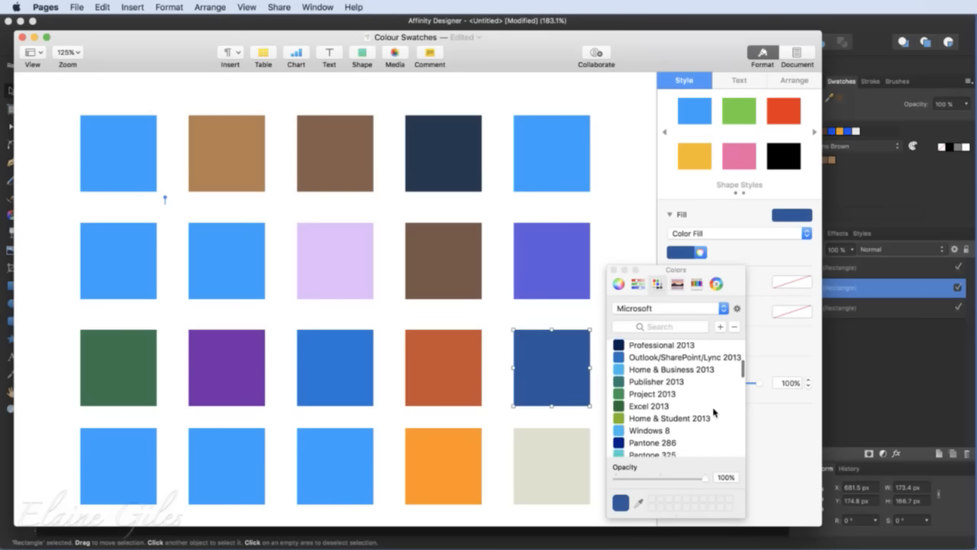
{"action": "scroll", "coordinate": [714, 412], "scroll_direction": "down", "scroll_amount": 1}
{"action": "scroll", "coordinate": [710, 409], "scroll_direction": "down", "scroll_amount": 4}
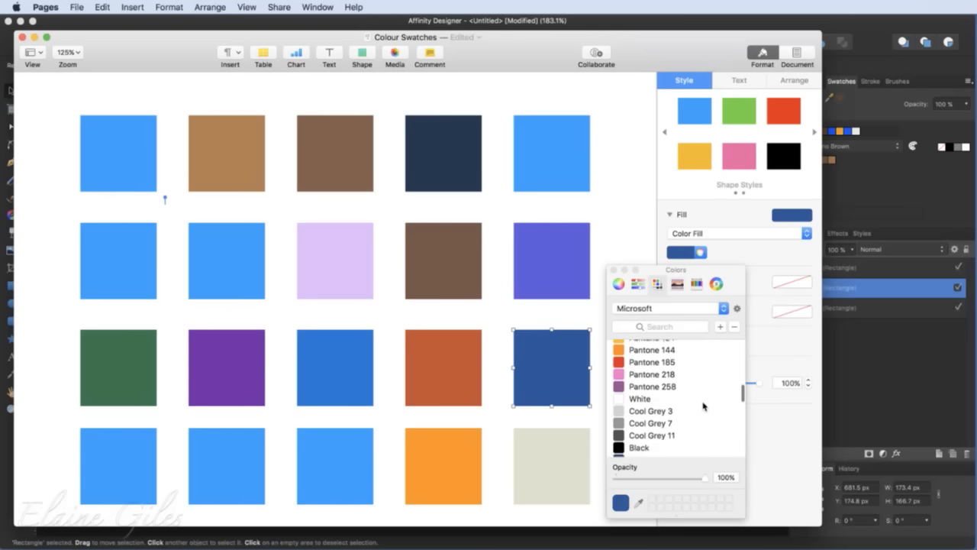
{"action": "scroll", "coordinate": [703, 406], "scroll_direction": "down", "scroll_amount": 8}
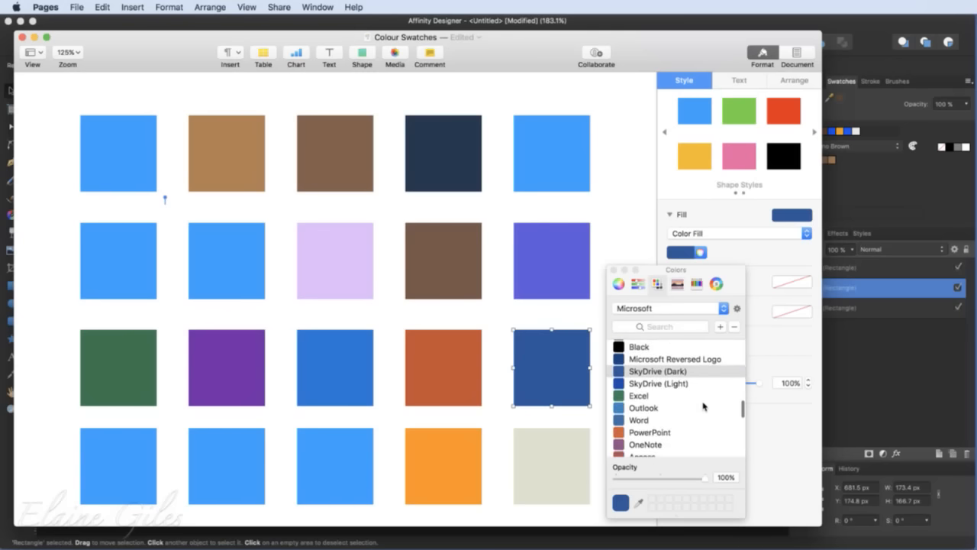
{"action": "scroll", "coordinate": [703, 406], "scroll_direction": "down", "scroll_amount": 5}
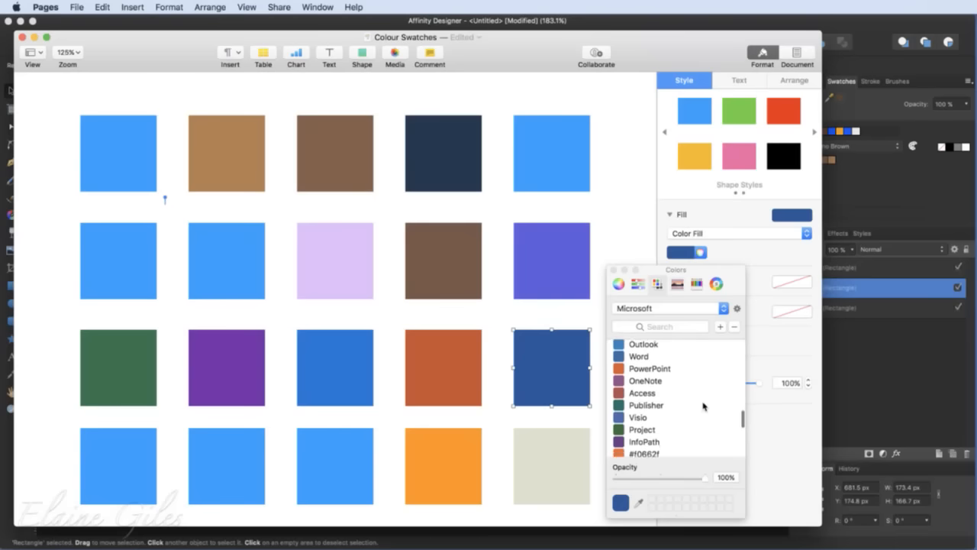
{"action": "scroll", "coordinate": [703, 406], "scroll_direction": "down", "scroll_amount": 9}
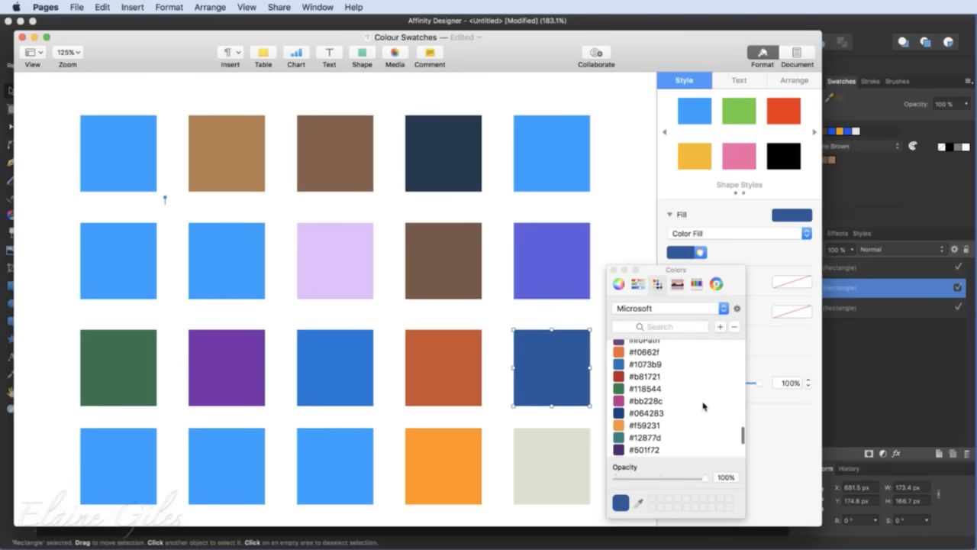
{"action": "scroll", "coordinate": [703, 406], "scroll_direction": "down", "scroll_amount": 6}
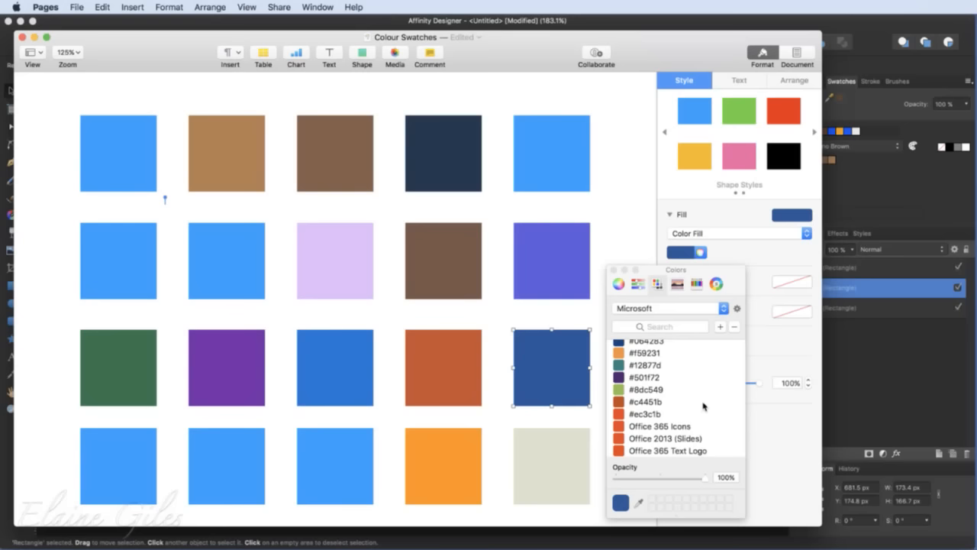
{"action": "scroll", "coordinate": [703, 406], "scroll_direction": "up", "scroll_amount": 20}
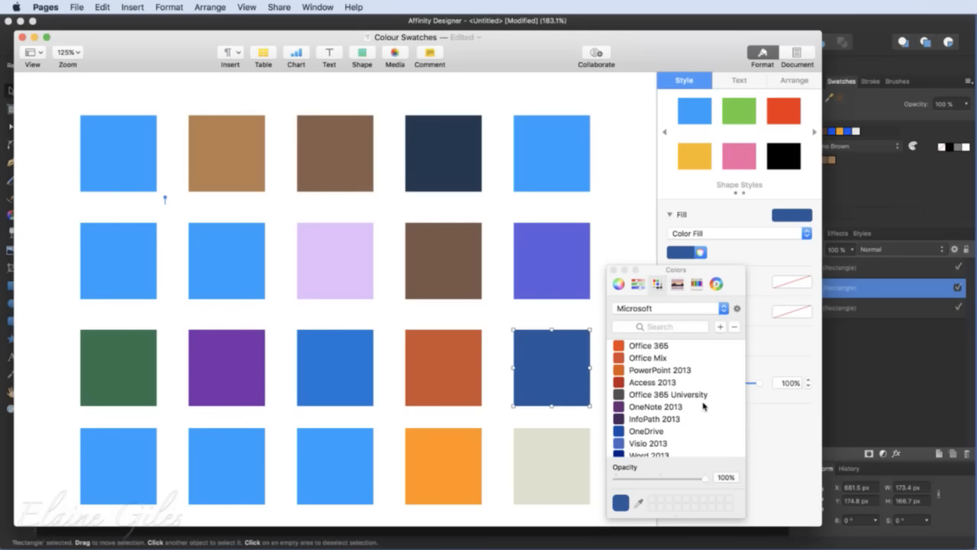
{"action": "left_click", "coordinate": [613, 270]}
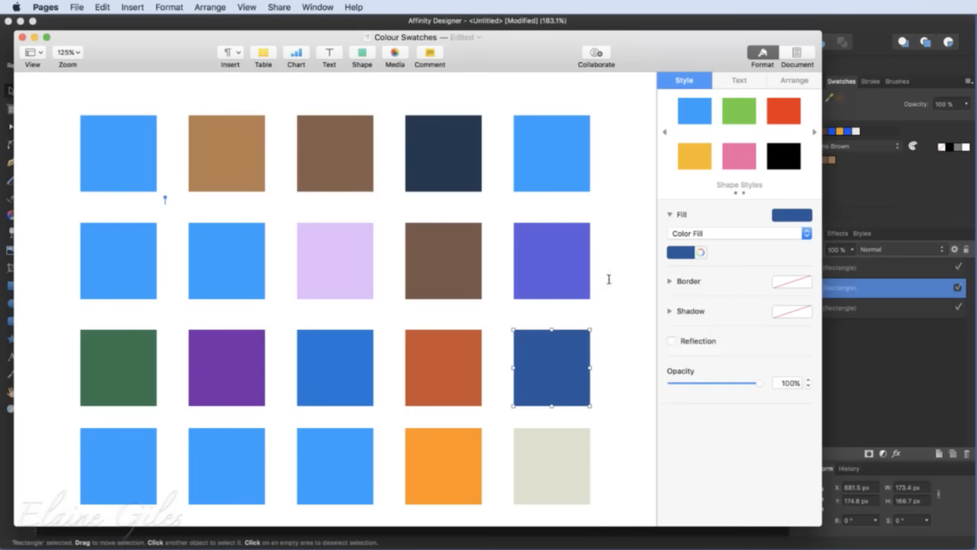
Step: Leave Pages and switch to the Grey Squares document in Affinity Photo with the Move tool active
{"action": "left_click_drag", "start_coordinate": [640, 42], "coordinate": [0, 262]}
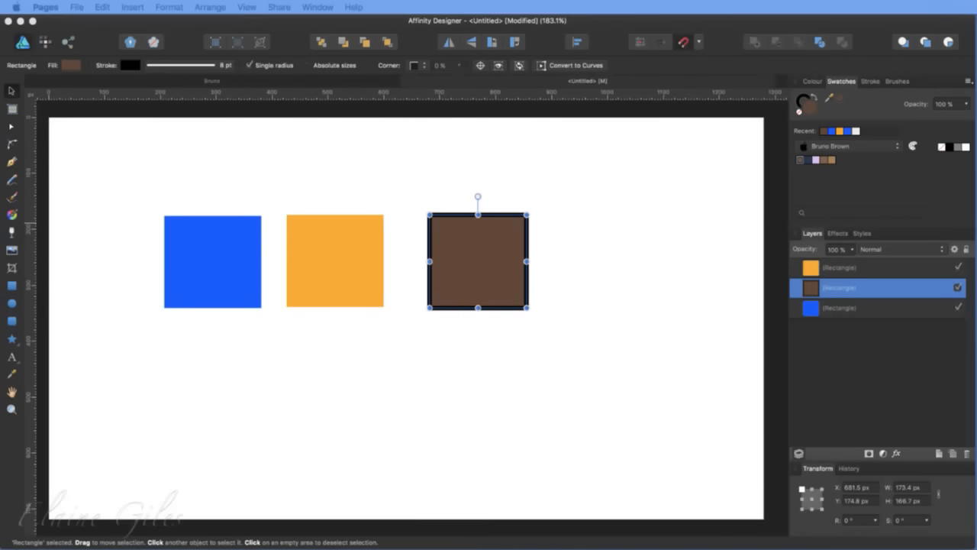
{"action": "left_click", "coordinate": [693, 359]}
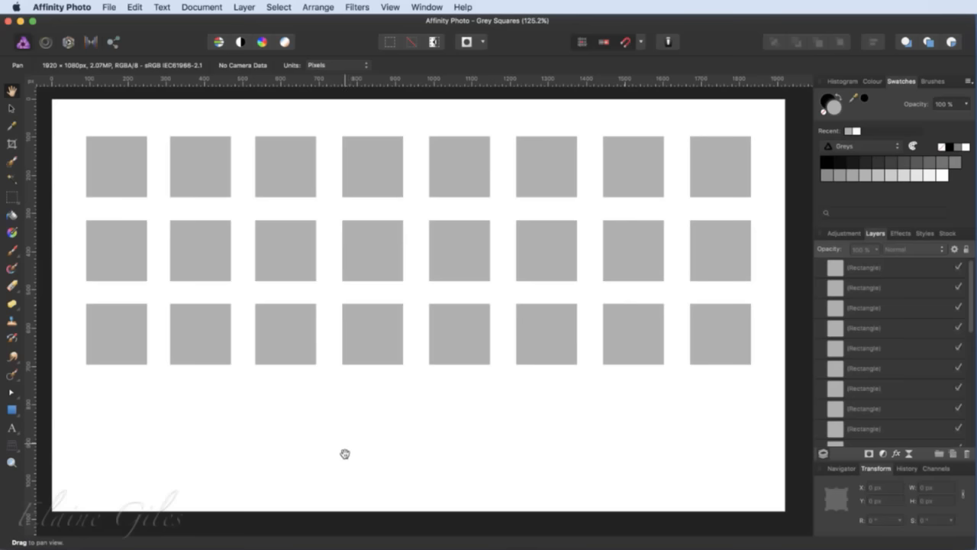
{"action": "left_click", "coordinate": [10, 109]}
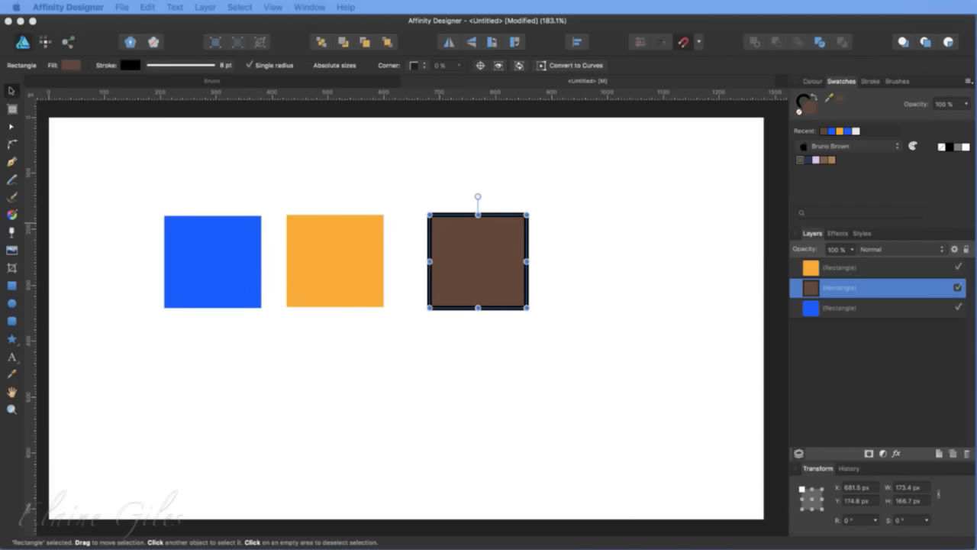
Step: In the untitled Affinity Designer document, move the blue and orange squares to the page's upper left and the brown square to its upper right
{"action": "left_click_drag", "start_coordinate": [203, 283], "coordinate": [135, 207]}
{"action": "left_click_drag", "start_coordinate": [318, 274], "coordinate": [254, 212]}
{"action": "left_click_drag", "start_coordinate": [475, 261], "coordinate": [677, 191]}
Step: Duplicate the orange square and place the copy beside it in the same row
{"action": "left_click", "coordinate": [269, 204]}
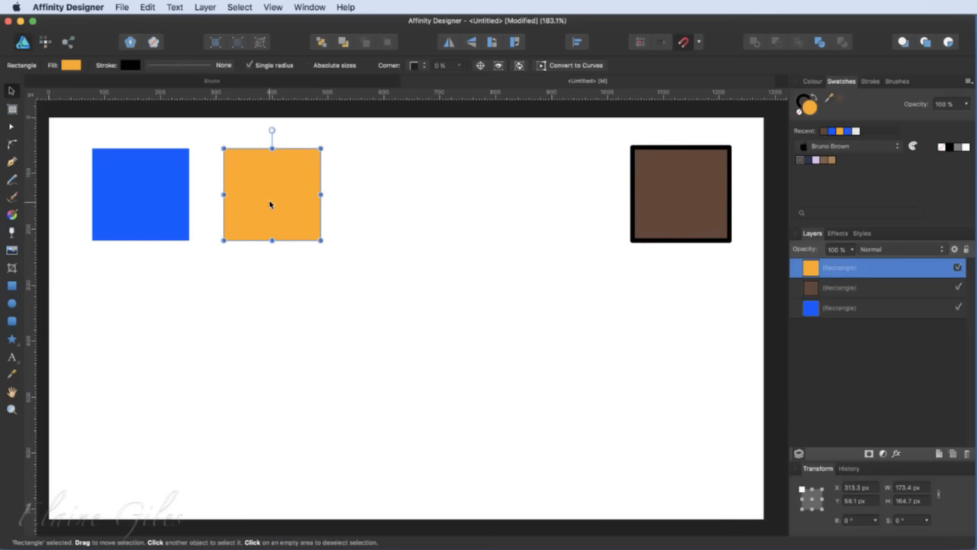
{"action": "key", "text": "super+j"}
{"action": "left_click_drag", "start_coordinate": [269, 204], "coordinate": [406, 205]}
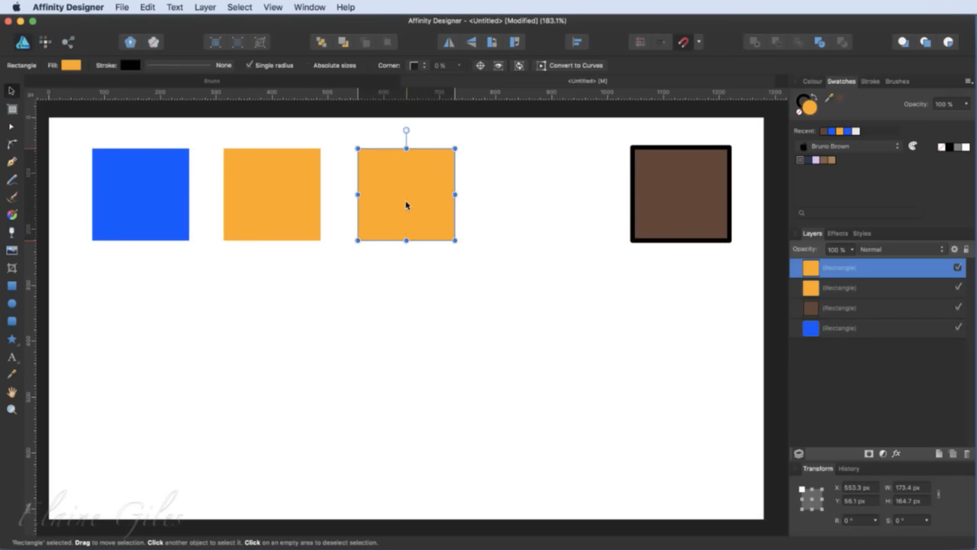
{"action": "key", "text": "super+d"}
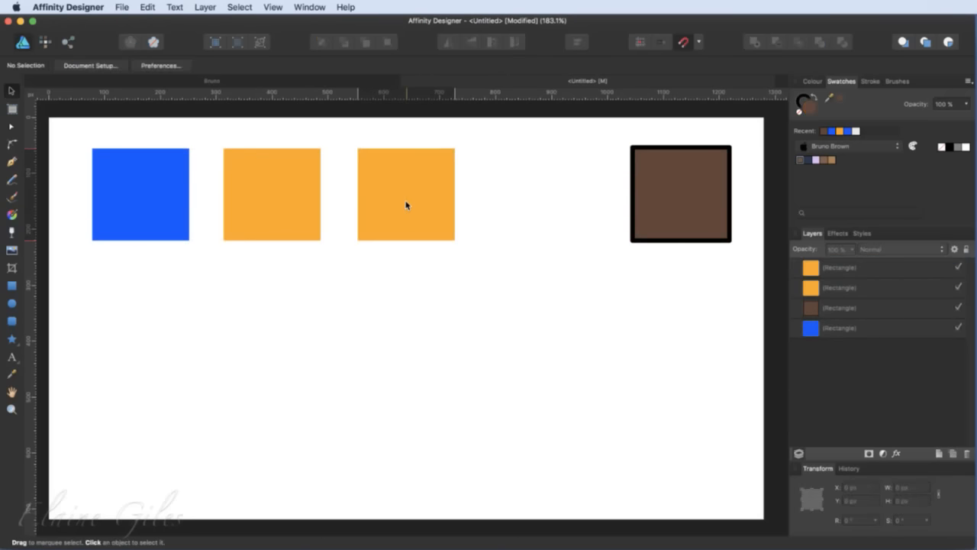
{"action": "left_click_drag", "start_coordinate": [406, 203], "coordinate": [497, 205]}
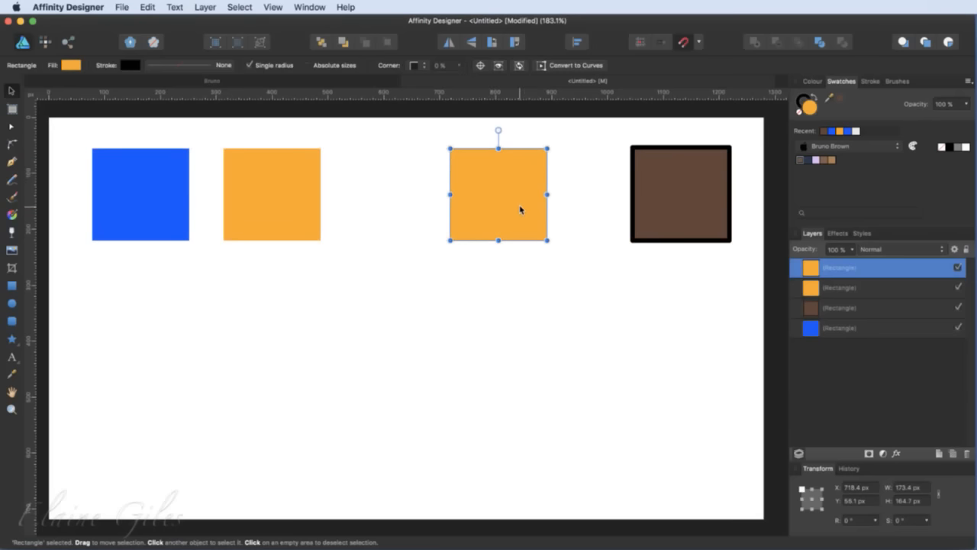
{"action": "key", "text": "super+z"}
Step: Duplicate the second orange square and place the copy between it and the brown square
{"action": "key", "text": "super+j"}
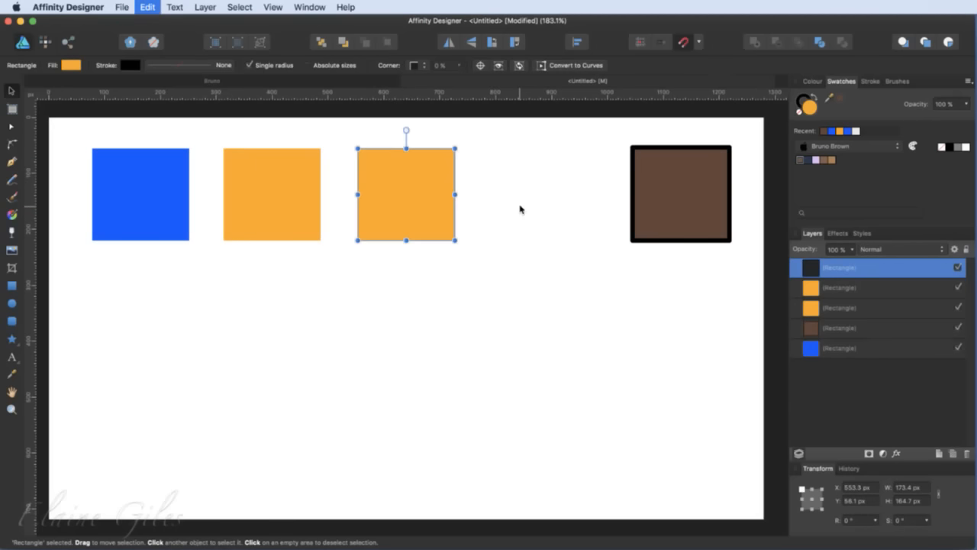
{"action": "left_click_drag", "start_coordinate": [433, 209], "coordinate": [529, 203]}
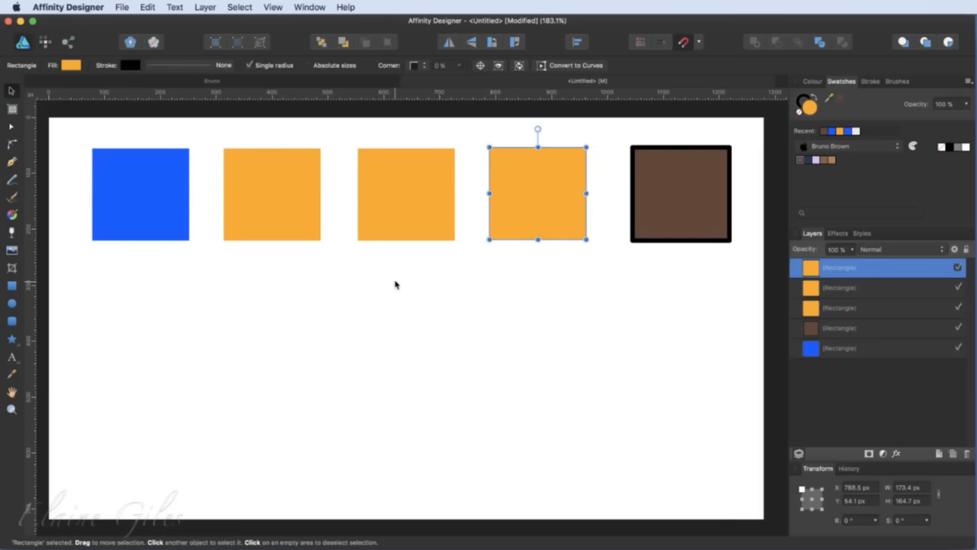
Step: Fill the blue square and the three orange squares together with a light to mid grey from the Greys palette
{"action": "left_click", "coordinate": [124, 190]}
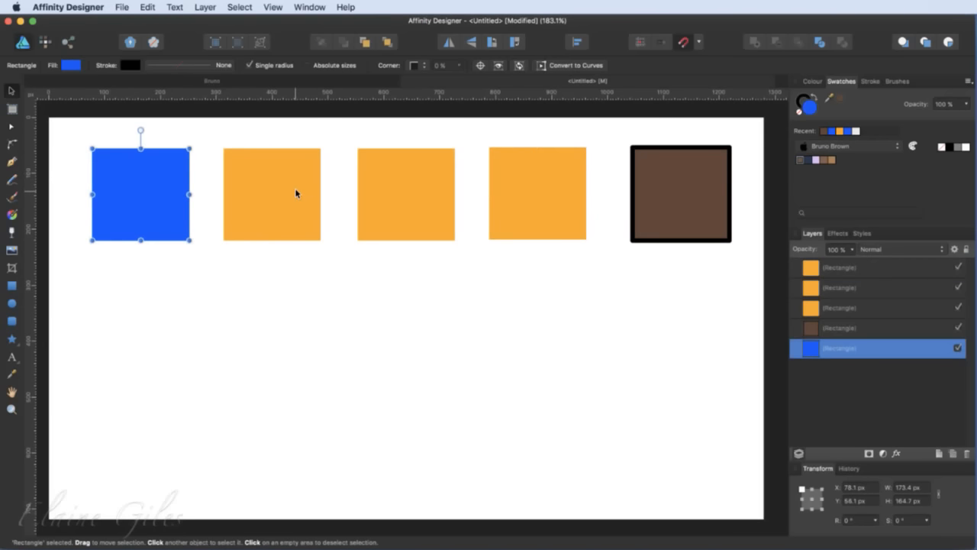
{"action": "left_click", "coordinate": [294, 187]}
{"action": "left_click", "coordinate": [170, 180]}
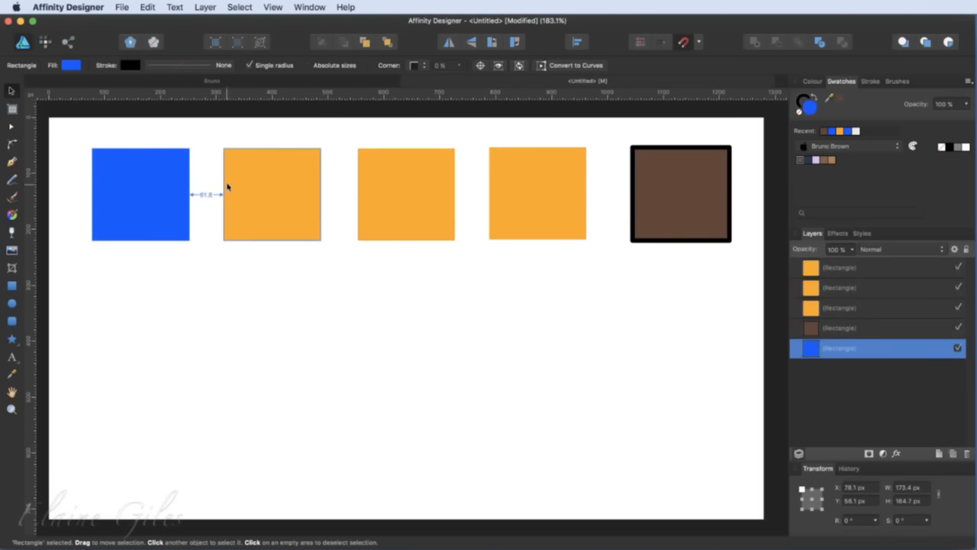
{"action": "left_click", "coordinate": [302, 189], "text": "shift"}
{"action": "left_click", "coordinate": [405, 191], "text": "shift"}
{"action": "left_click", "coordinate": [508, 194], "text": "shift"}
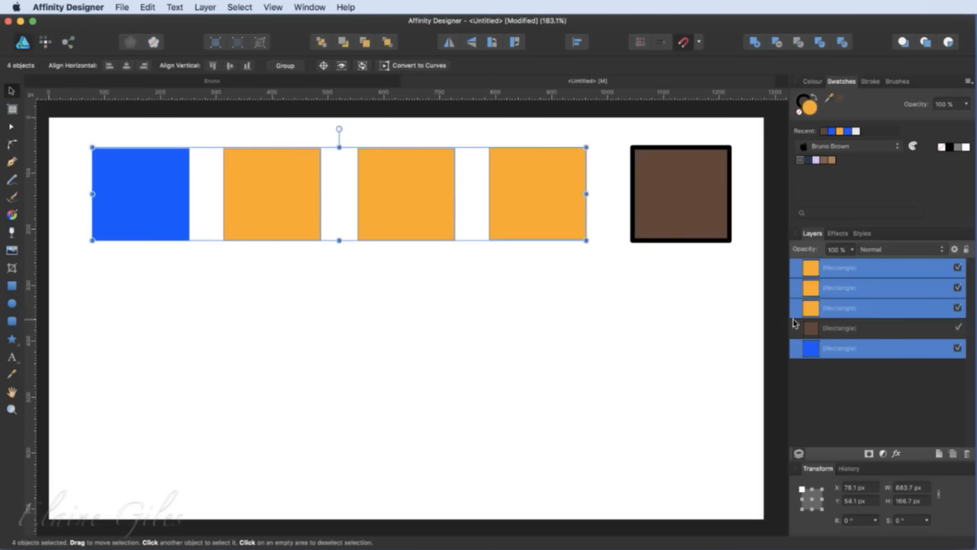
{"action": "left_click", "coordinate": [830, 149]}
{"action": "left_click", "coordinate": [826, 70]}
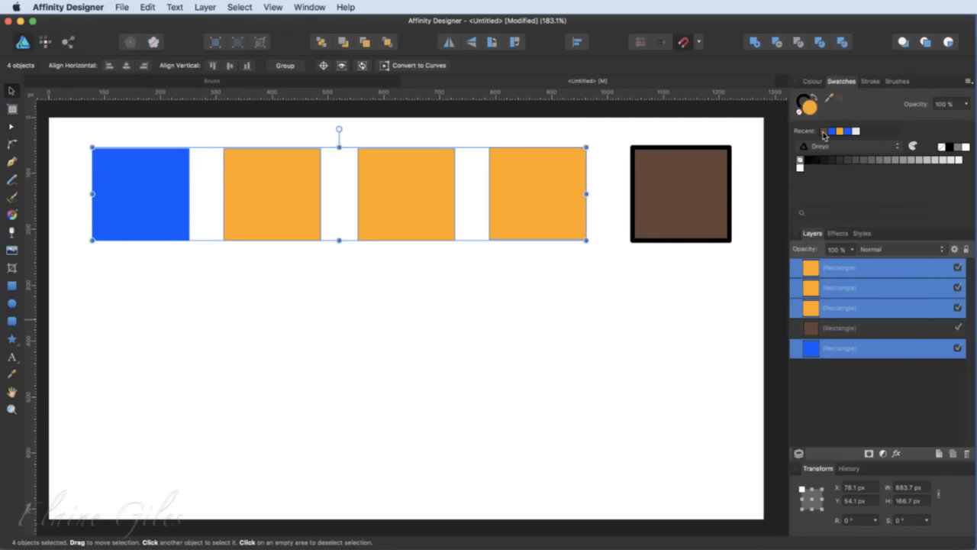
{"action": "left_click", "coordinate": [937, 161]}
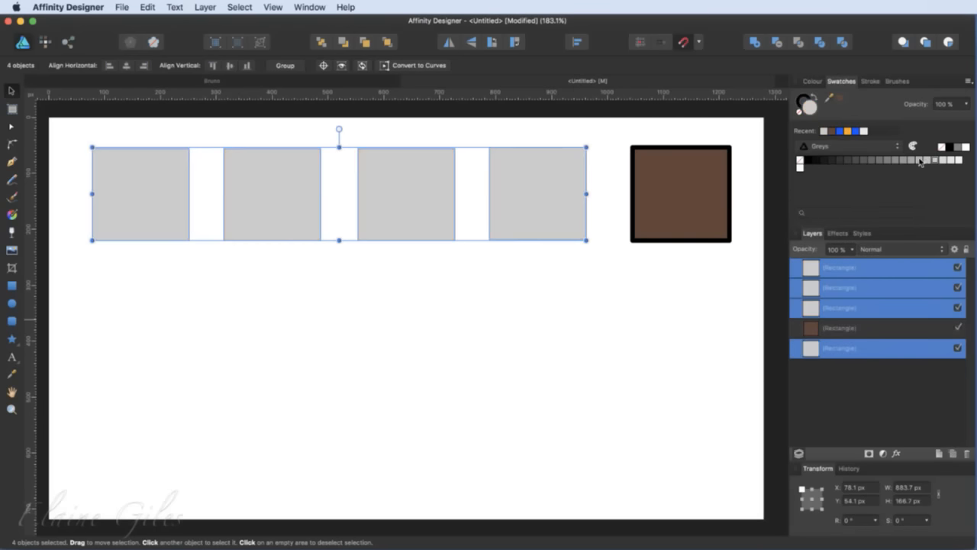
{"action": "left_click", "coordinate": [695, 288]}
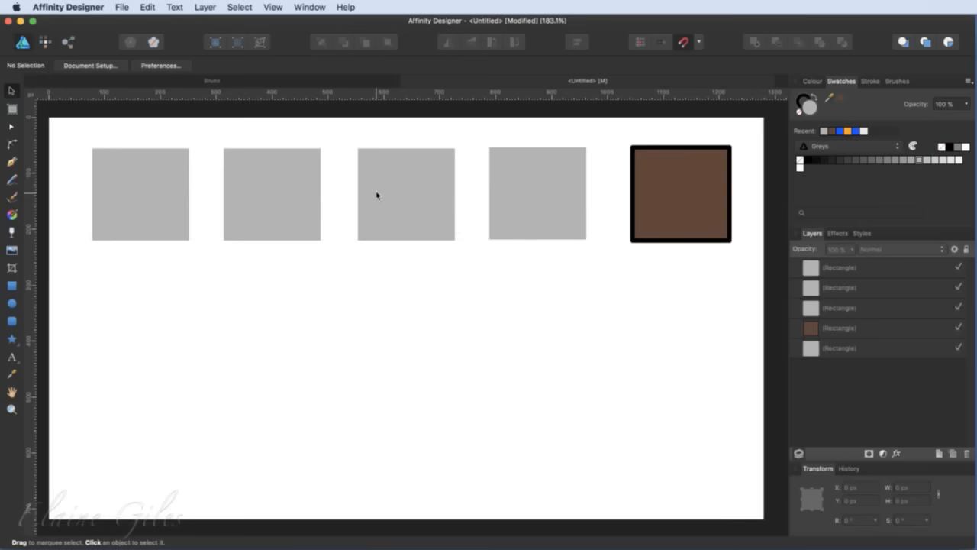
Step: Move the brown outlined square to the lower-right corner of the page
{"action": "left_click", "coordinate": [162, 201]}
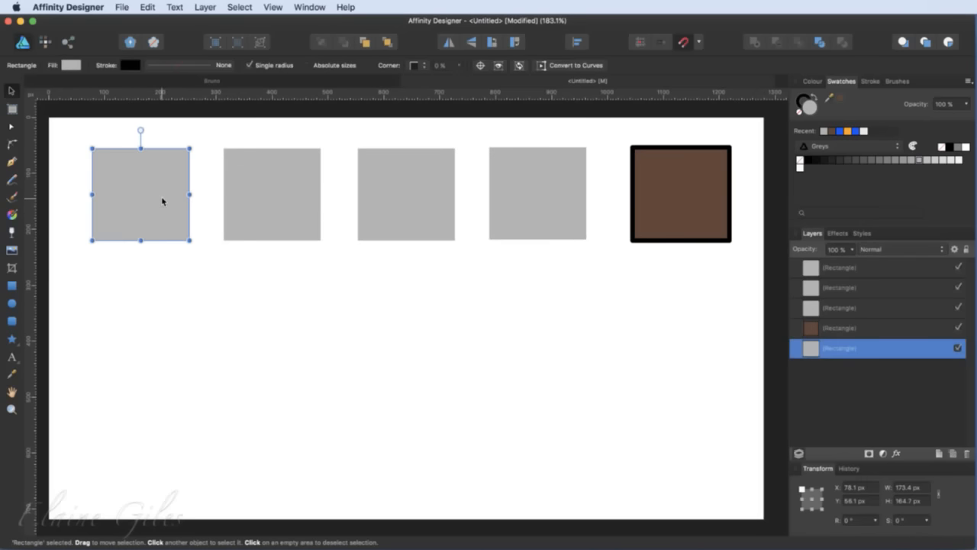
{"action": "left_click_drag", "start_coordinate": [677, 195], "coordinate": [702, 462]}
Step: Fill the fourth grey square with the dark navy Petrol swatch from the Bruno Brown system palette
{"action": "left_click", "coordinate": [150, 200]}
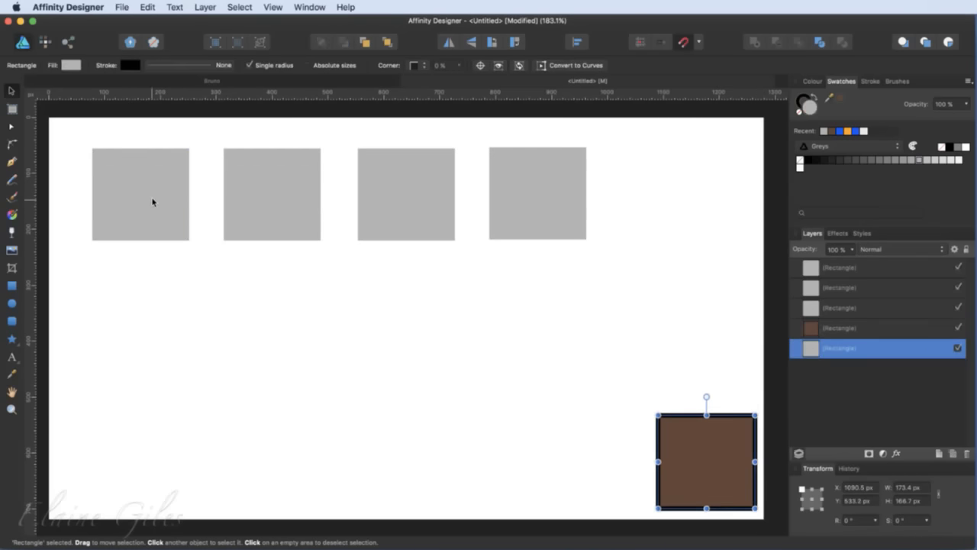
{"action": "left_click", "coordinate": [301, 203]}
{"action": "left_click", "coordinate": [399, 198]}
{"action": "left_click", "coordinate": [523, 198]}
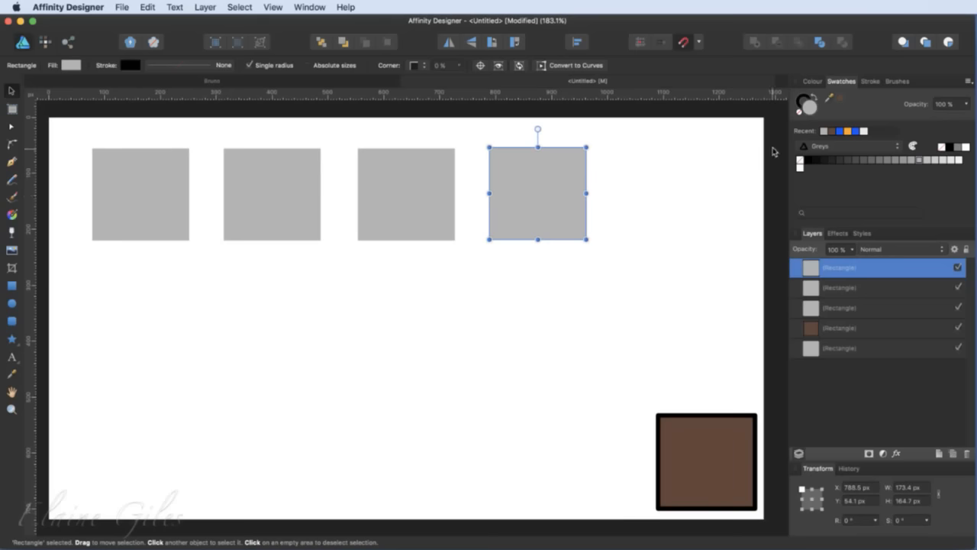
{"action": "left_click", "coordinate": [839, 145]}
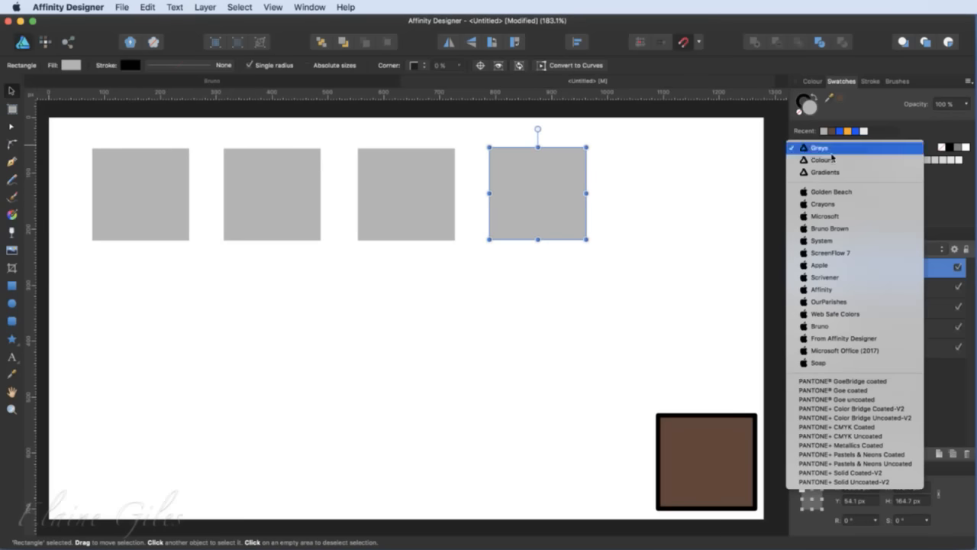
{"action": "left_click", "coordinate": [829, 228]}
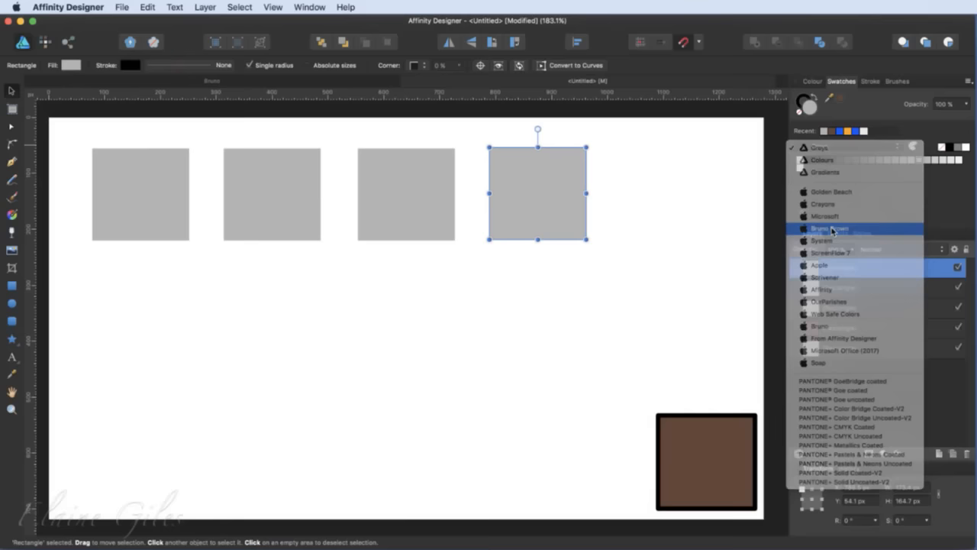
{"action": "left_click", "coordinate": [808, 160]}
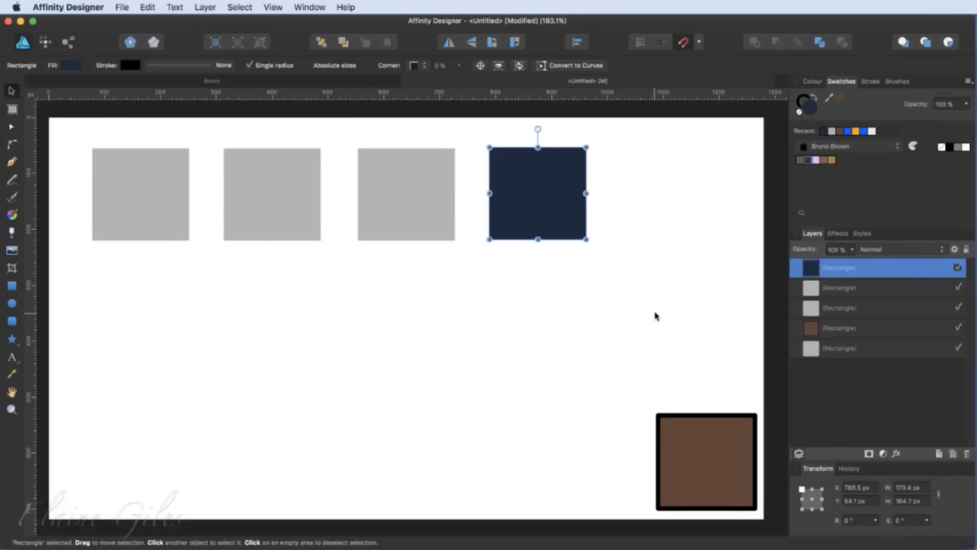
Step: Fill the three grey rectangles with the navy swatch from the Bruno Brown palette, then recolour the first one lilac
{"action": "left_click", "coordinate": [396, 221]}
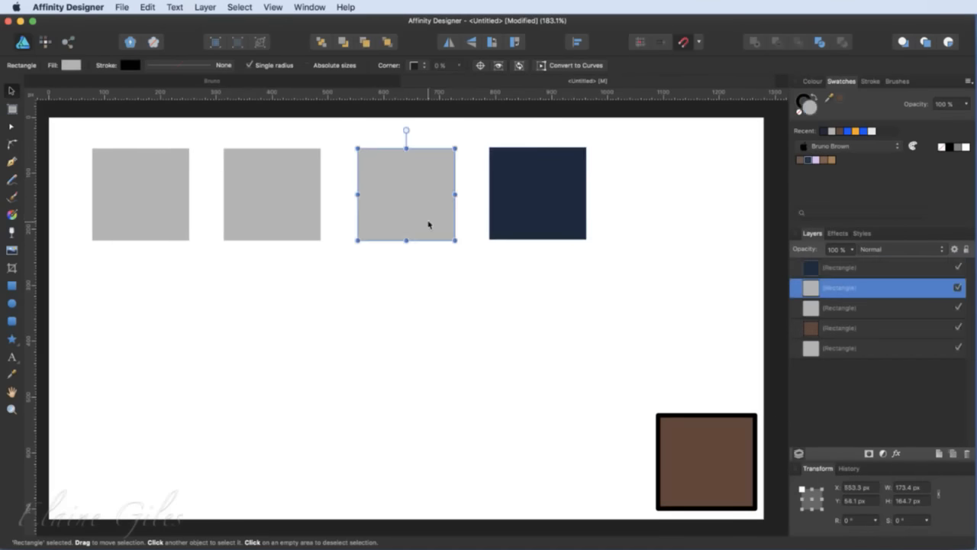
{"action": "left_click", "coordinate": [808, 159]}
{"action": "left_click", "coordinate": [303, 207]}
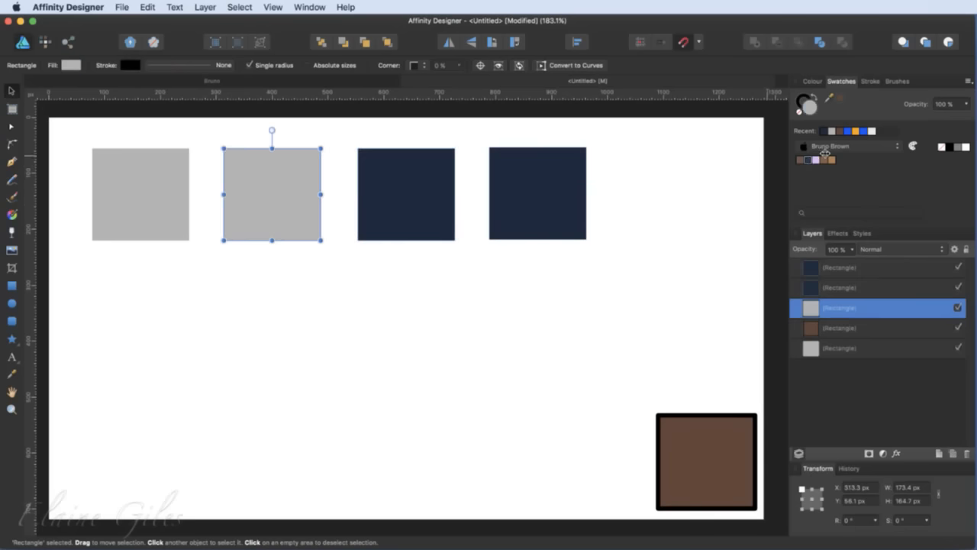
{"action": "left_click", "coordinate": [808, 161]}
{"action": "left_click", "coordinate": [160, 203]}
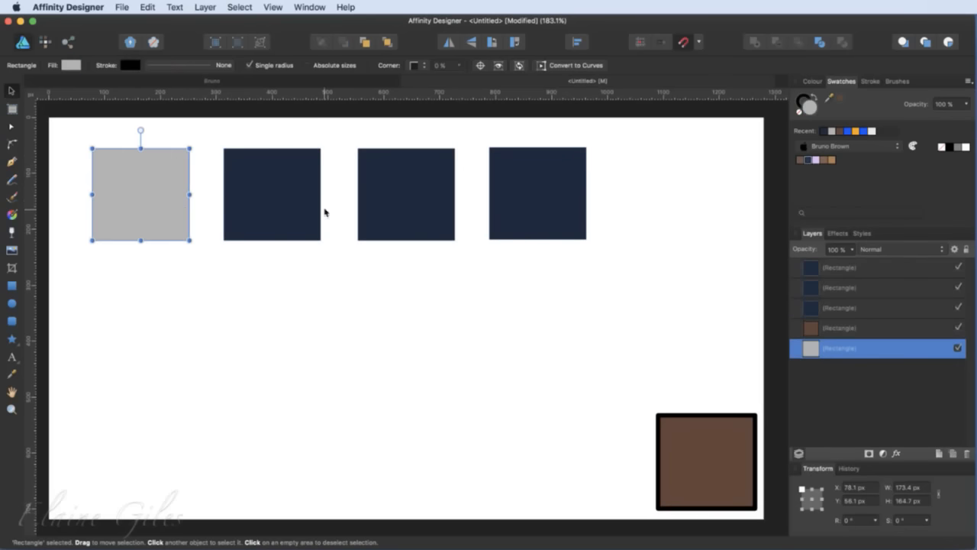
{"action": "left_click", "coordinate": [810, 160]}
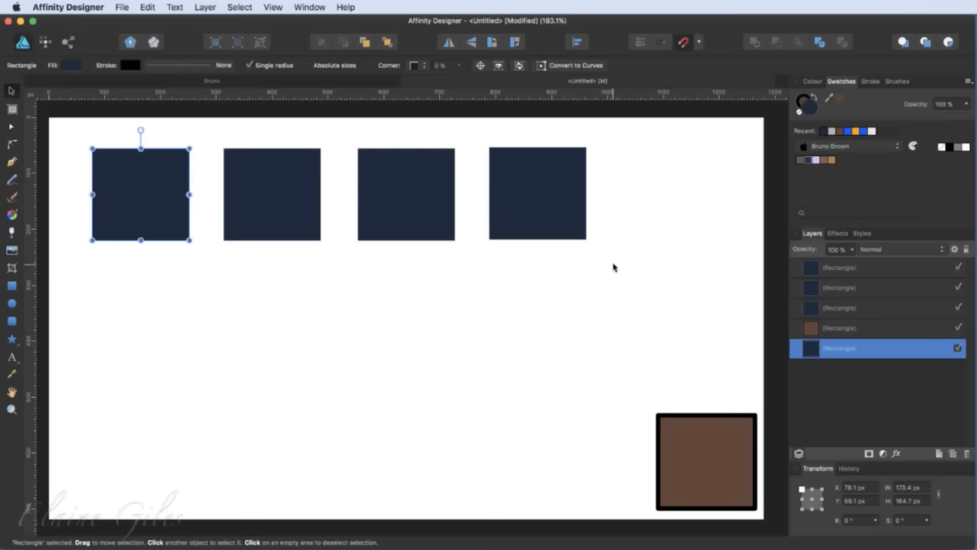
{"action": "left_click", "coordinate": [814, 159]}
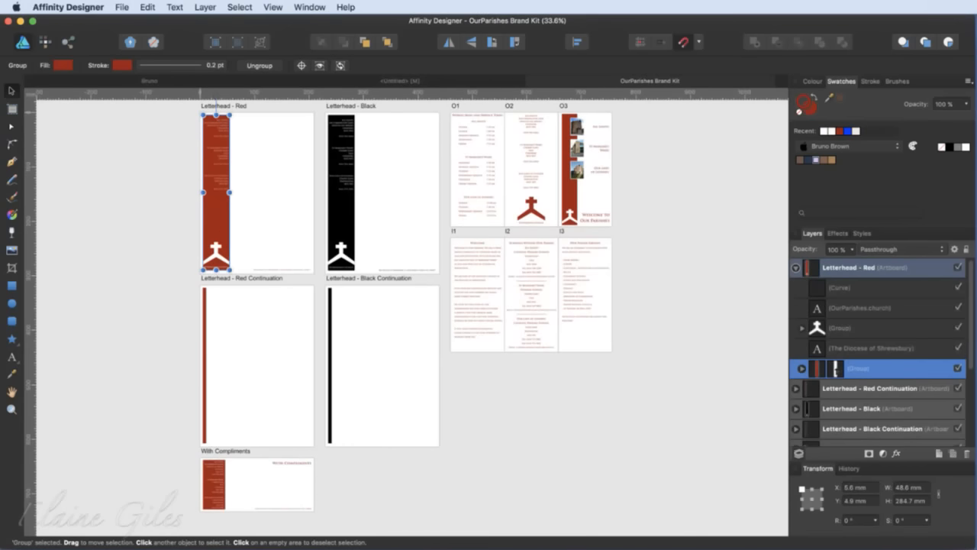
Step: Inspect the red elements on the OurParishes Brand Kit's letterhead, continuation sheet and leaflet artboards by selecting them in turn
{"action": "left_click", "coordinate": [144, 175]}
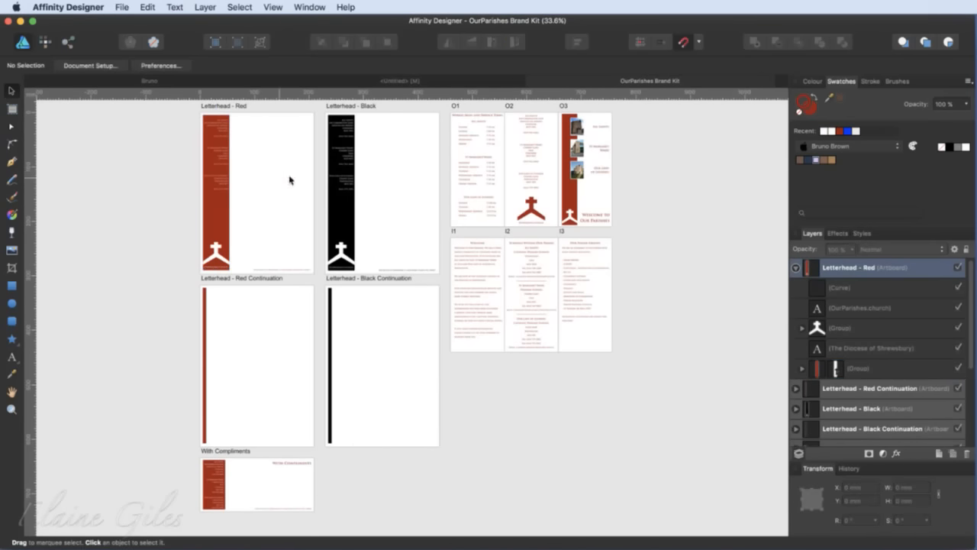
{"action": "left_click", "coordinate": [216, 220]}
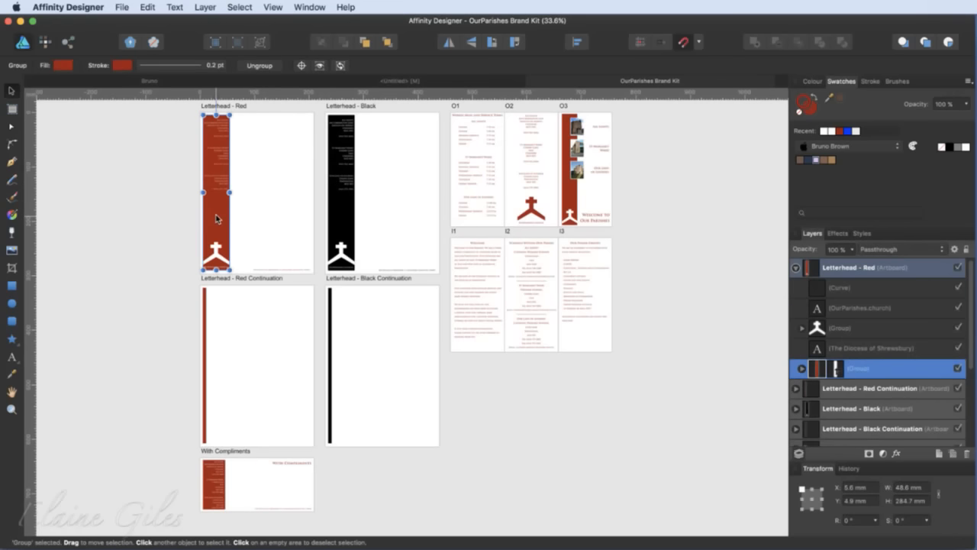
{"action": "left_click", "coordinate": [204, 322]}
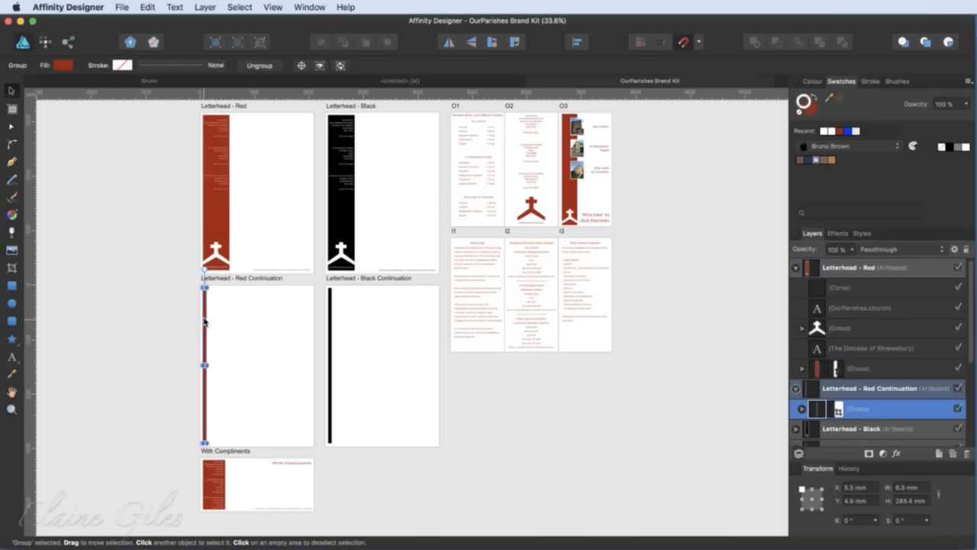
{"action": "left_click", "coordinate": [570, 196]}
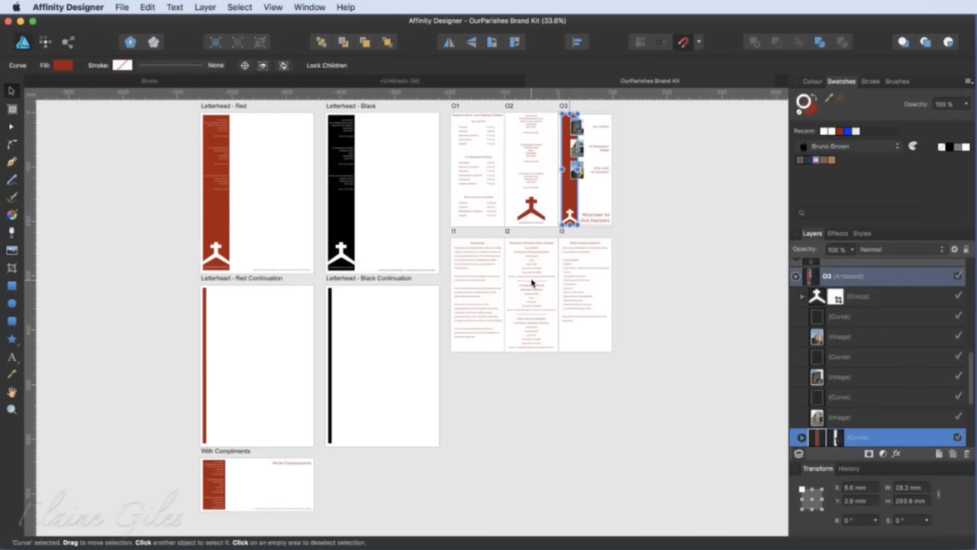
{"action": "left_click", "coordinate": [532, 209]}
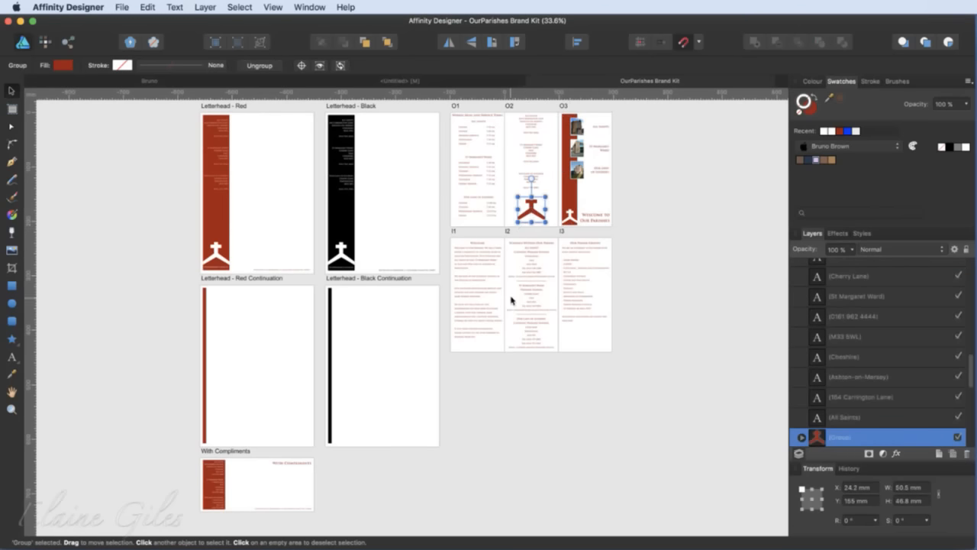
{"action": "left_click", "coordinate": [520, 385]}
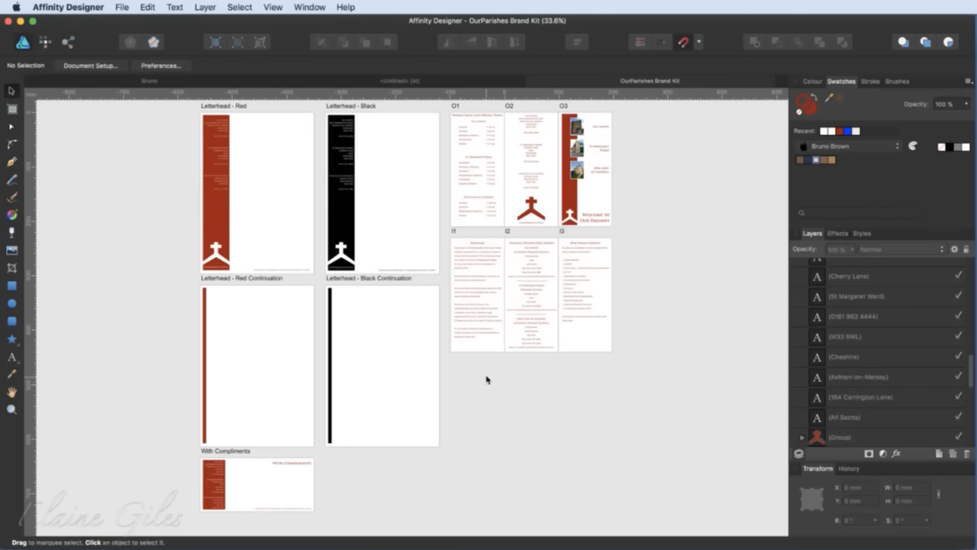
Step: Select the red sidebar group on the Letterhead - Red artboard and display the Document colour palette
{"action": "left_click", "coordinate": [216, 223]}
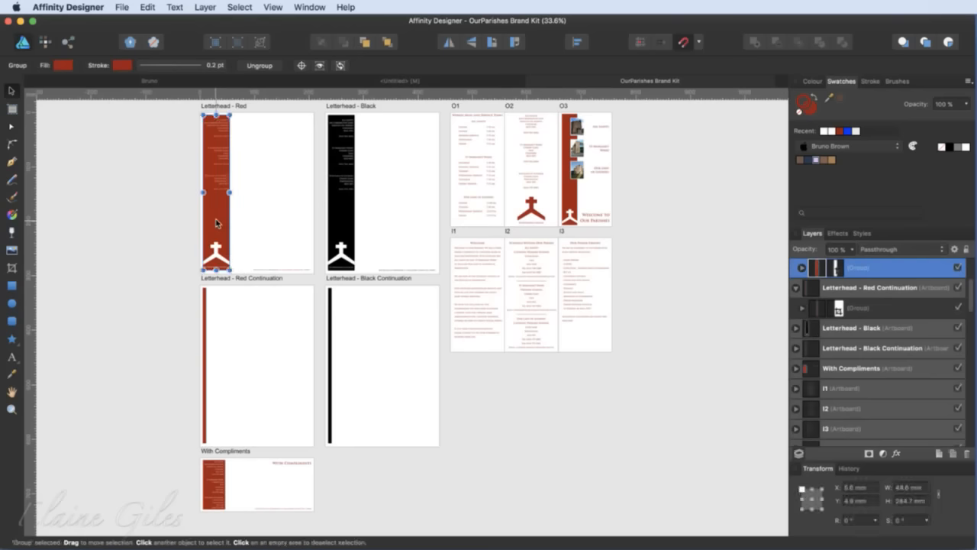
{"action": "left_click", "coordinate": [862, 145]}
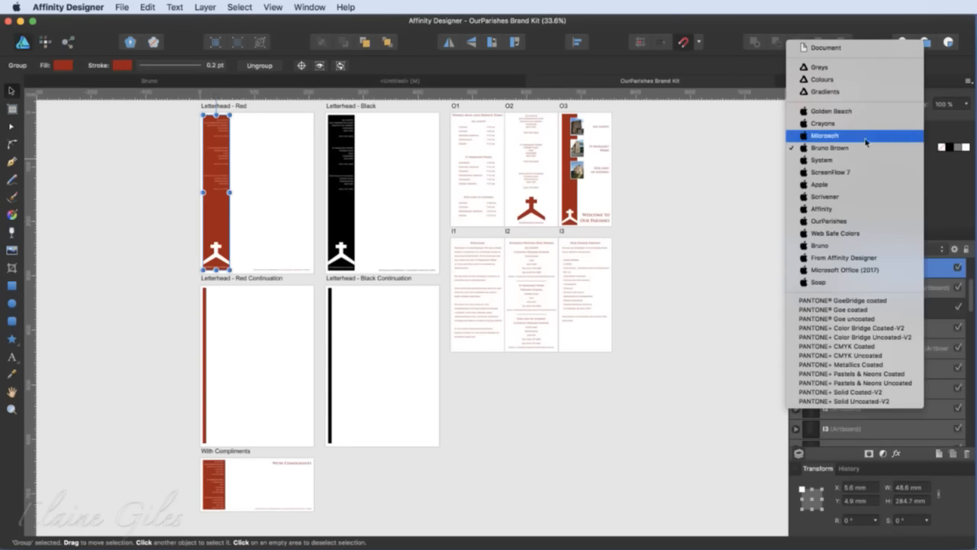
{"action": "left_click", "coordinate": [851, 49]}
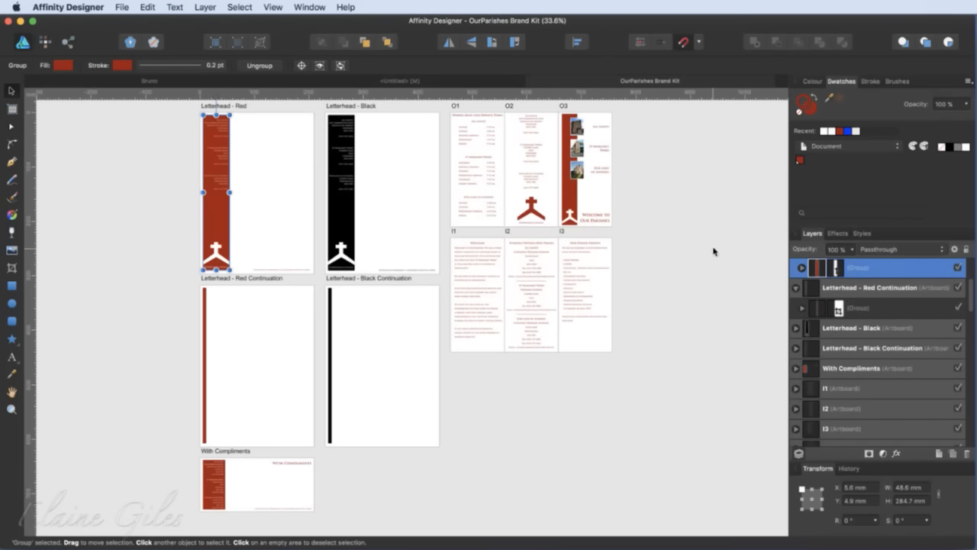
Step: Edit the document's global red swatch to a teal with hue 182, saturation 79 and lightness 32
{"action": "right_click", "coordinate": [800, 161]}
{"action": "key", "text": "Escape"}
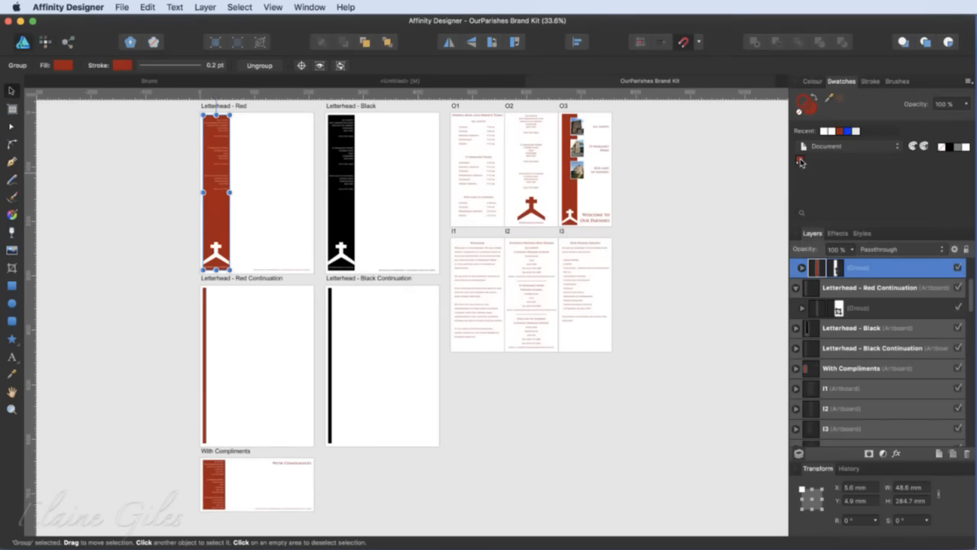
{"action": "right_click", "coordinate": [800, 161]}
{"action": "left_click", "coordinate": [809, 165]}
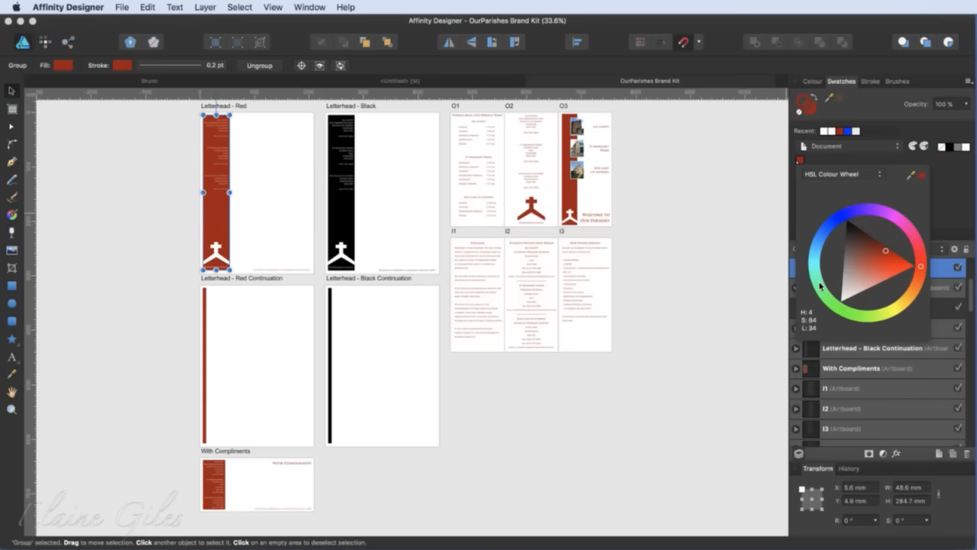
{"action": "left_click_drag", "start_coordinate": [820, 285], "coordinate": [854, 276]}
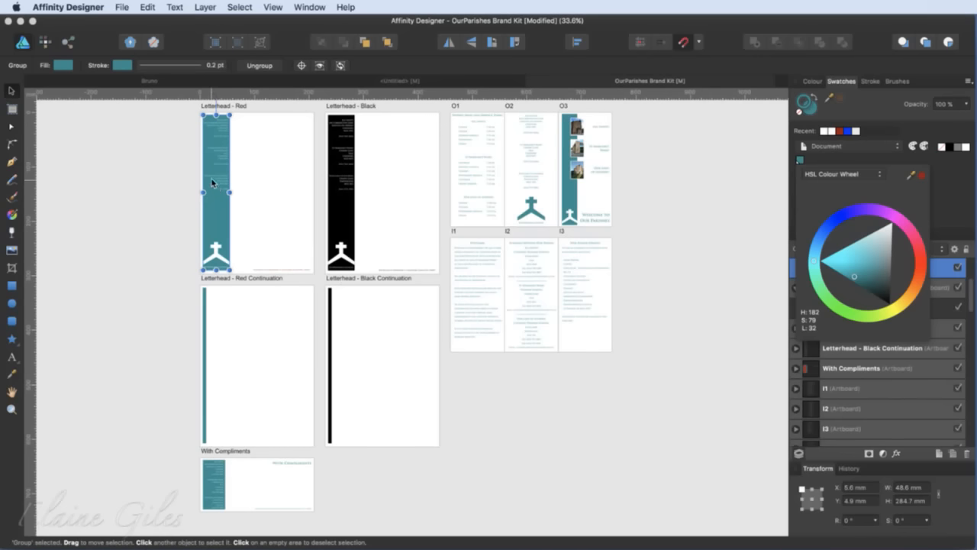
Step: Examine the letterheads, leaflet pages and compliments slip up close to check how the teal global colour is applied
{"action": "scroll", "coordinate": [203, 158], "scroll_direction": "up", "scroll_amount": 2}
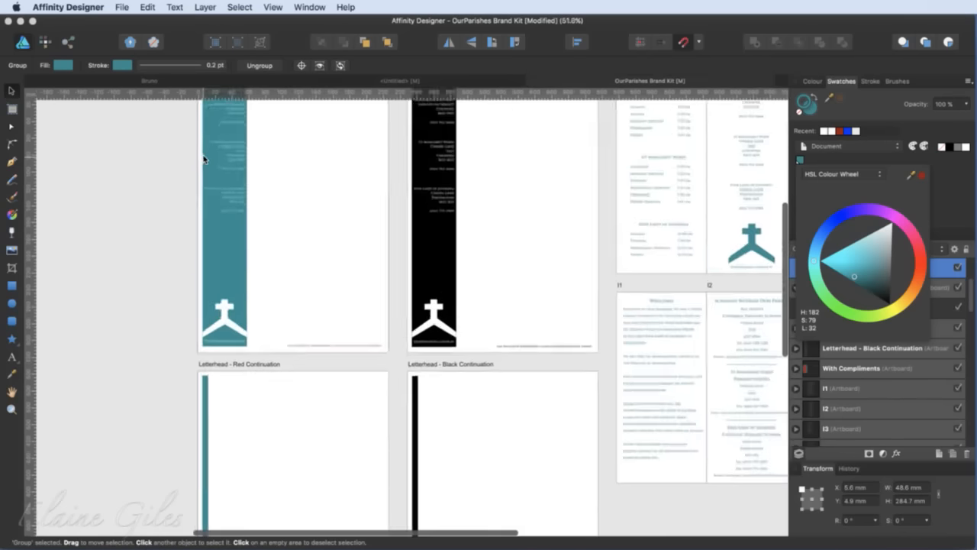
{"action": "scroll", "coordinate": [203, 158], "scroll_direction": "up", "scroll_amount": 3}
{"action": "scroll", "coordinate": [452, 203], "scroll_direction": "right", "scroll_amount": 5}
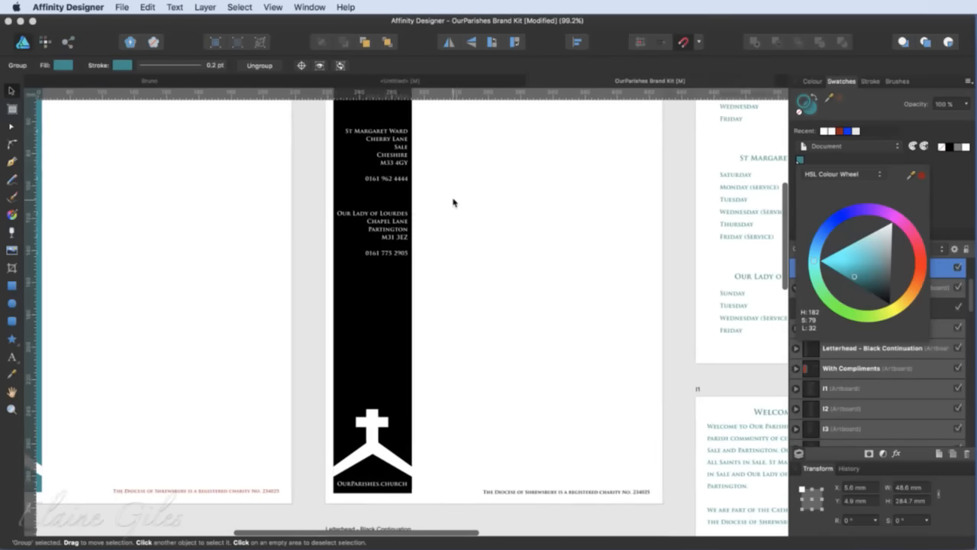
{"action": "scroll", "coordinate": [452, 202], "scroll_direction": "right", "scroll_amount": 10}
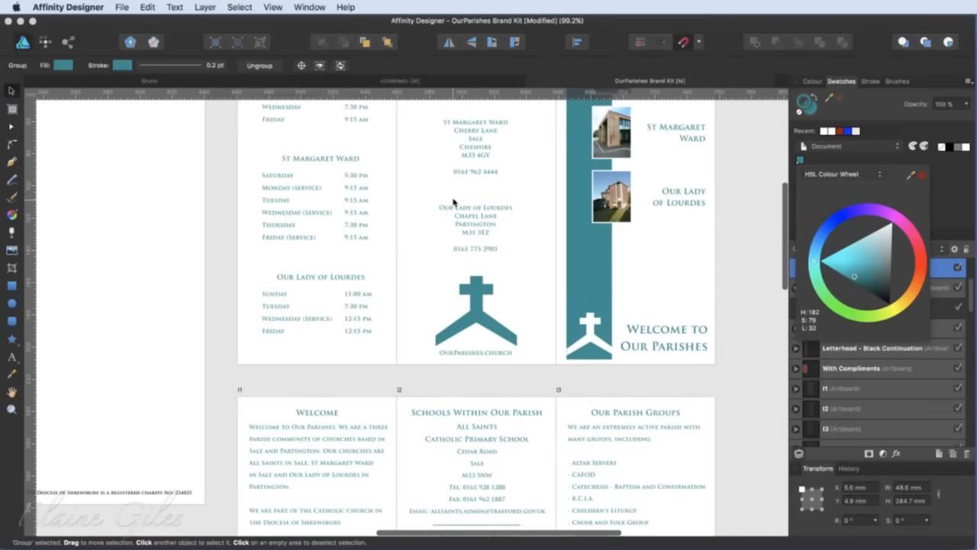
{"action": "scroll", "coordinate": [452, 202], "scroll_direction": "down", "scroll_amount": 12}
{"action": "scroll", "coordinate": [453, 203], "scroll_direction": "left", "scroll_amount": 4}
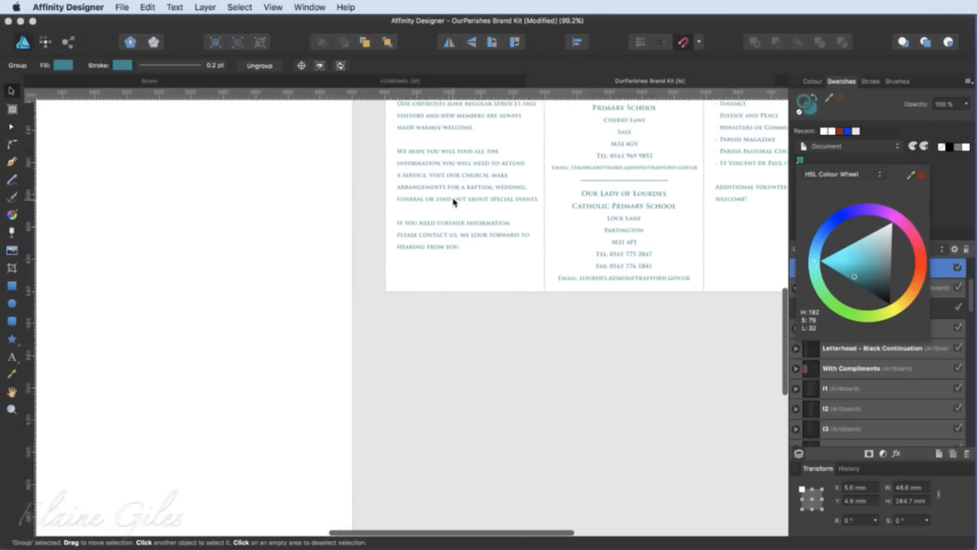
{"action": "scroll", "coordinate": [453, 203], "scroll_direction": "down", "scroll_amount": 5}
{"action": "scroll", "coordinate": [453, 203], "scroll_direction": "left", "scroll_amount": 15}
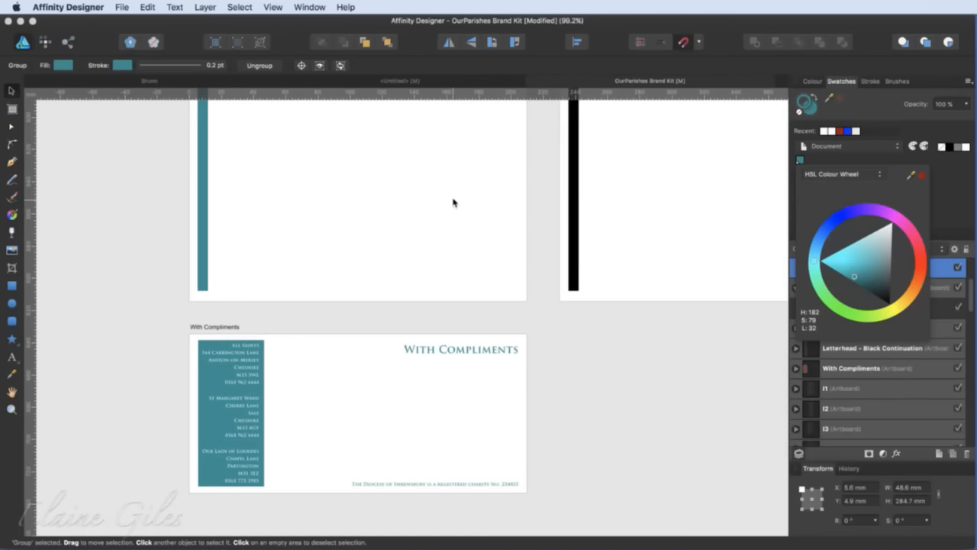
{"action": "scroll", "coordinate": [452, 202], "scroll_direction": "up", "scroll_amount": 9}
{"action": "scroll", "coordinate": [453, 203], "scroll_direction": "right", "scroll_amount": 1}
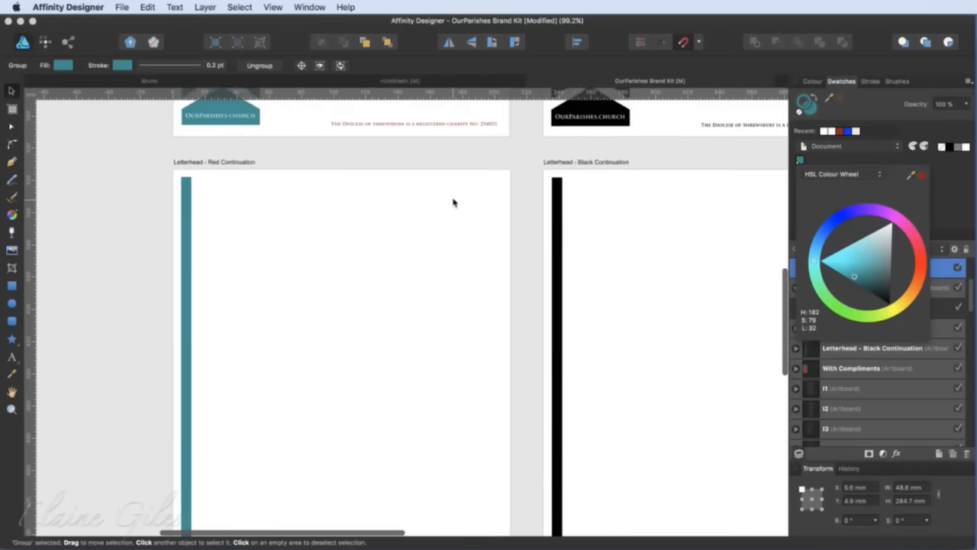
Step: Apply the document's teal global swatch as the fill of the charity registration line on the Letterhead - Red artboard
{"action": "scroll", "coordinate": [453, 202], "scroll_direction": "up", "scroll_amount": 3}
{"action": "left_click", "coordinate": [422, 192]}
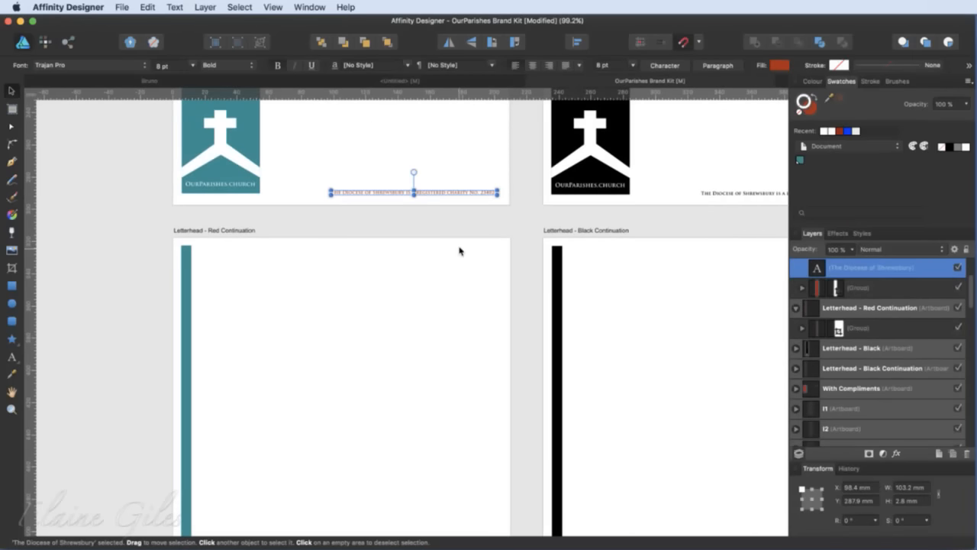
{"action": "left_click", "coordinate": [807, 108]}
{"action": "left_click", "coordinate": [800, 160]}
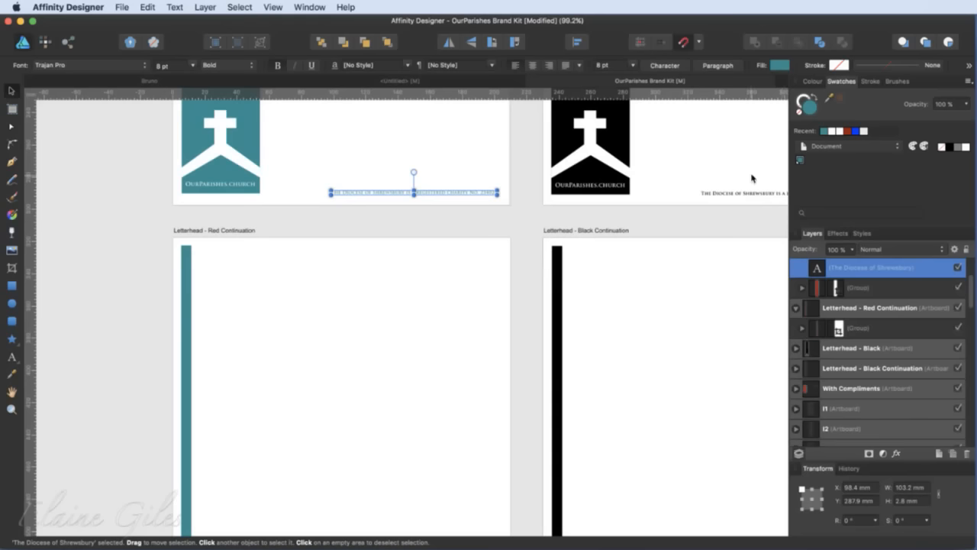
Step: Edit the global swatch to a pink with hue 306, saturation 91 and lightness 65, and check all artboards
{"action": "right_click", "coordinate": [802, 161]}
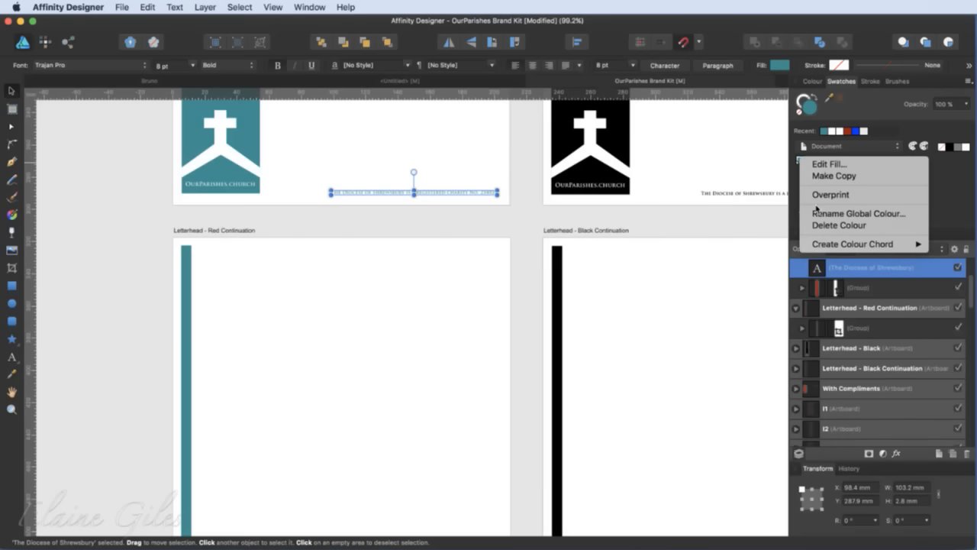
{"action": "left_click", "coordinate": [818, 165]}
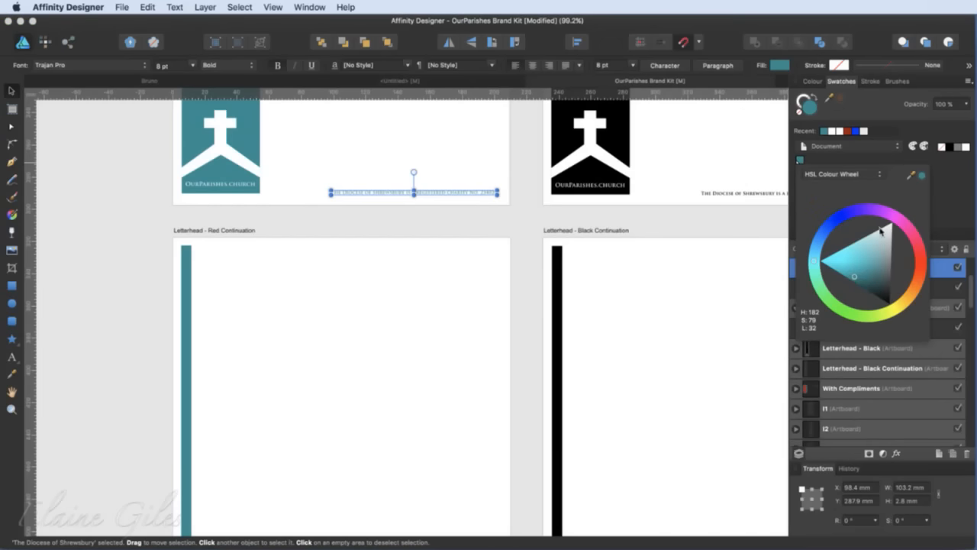
{"action": "mouse_move", "coordinate": [891, 216]}
{"action": "left_mouse_down"}
{"action": "mouse_move", "coordinate": [903, 222]}
{"action": "mouse_move", "coordinate": [879, 247]}
{"action": "mouse_move", "coordinate": [890, 252]}
{"action": "left_mouse_up"}
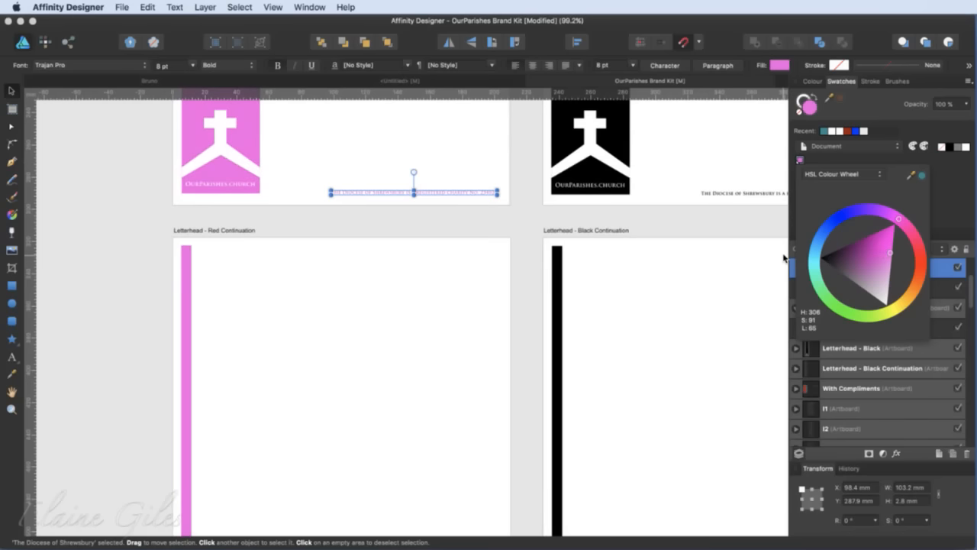
{"action": "key", "text": "super+0"}
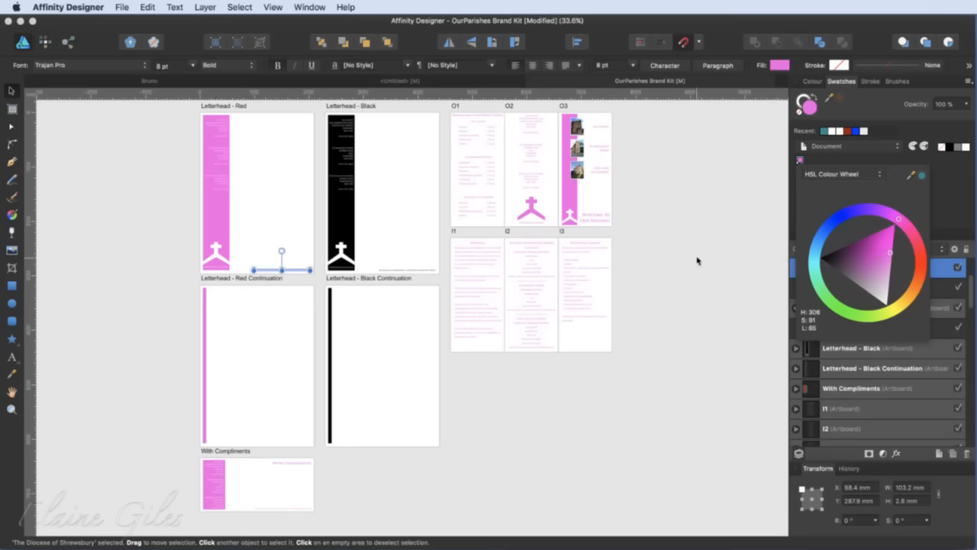
Step: Undo the pink and teal global colour edits and the charity line's fill change
{"action": "key", "text": "super+z"}
{"action": "key", "text": "super+z"}
{"action": "key", "text": "super+z"}
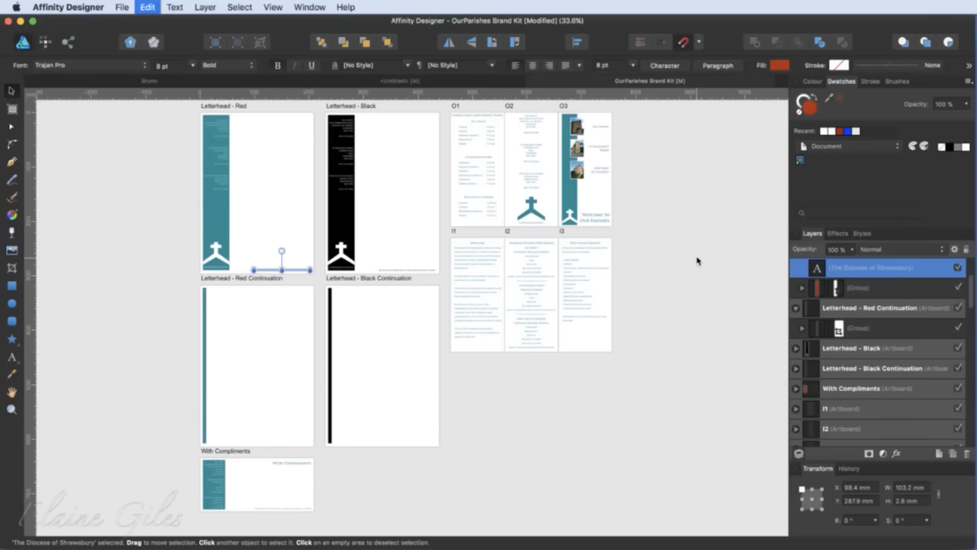
{"action": "key", "text": "super+z"}
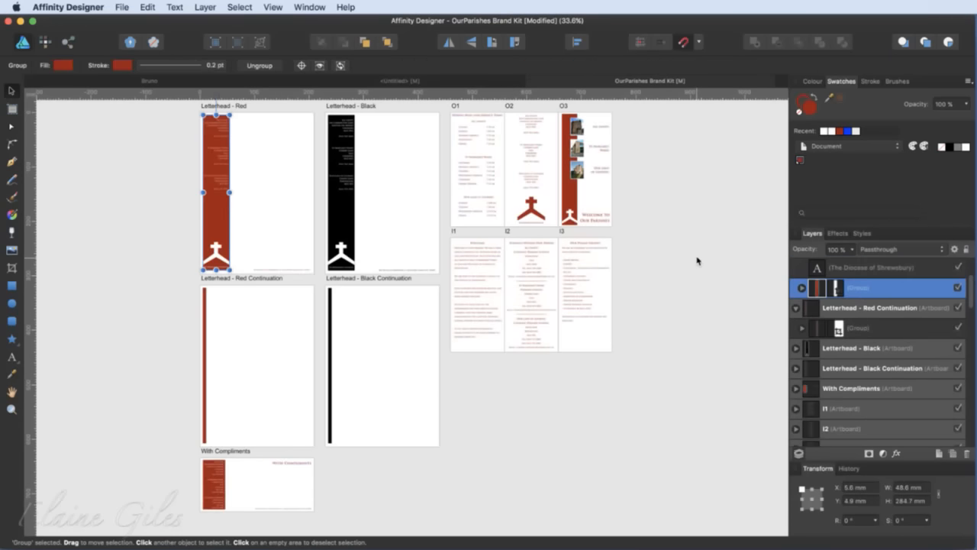
Step: Return to the untitled document and fill the lilac rectangle with the navy swatch from the Bruno Brown palette
{"action": "left_click", "coordinate": [396, 82]}
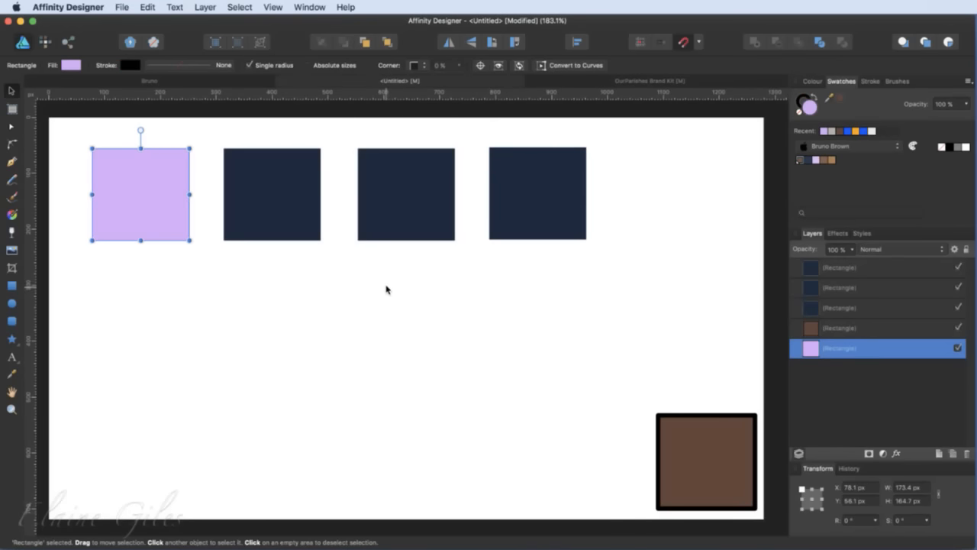
{"action": "left_click", "coordinate": [550, 207]}
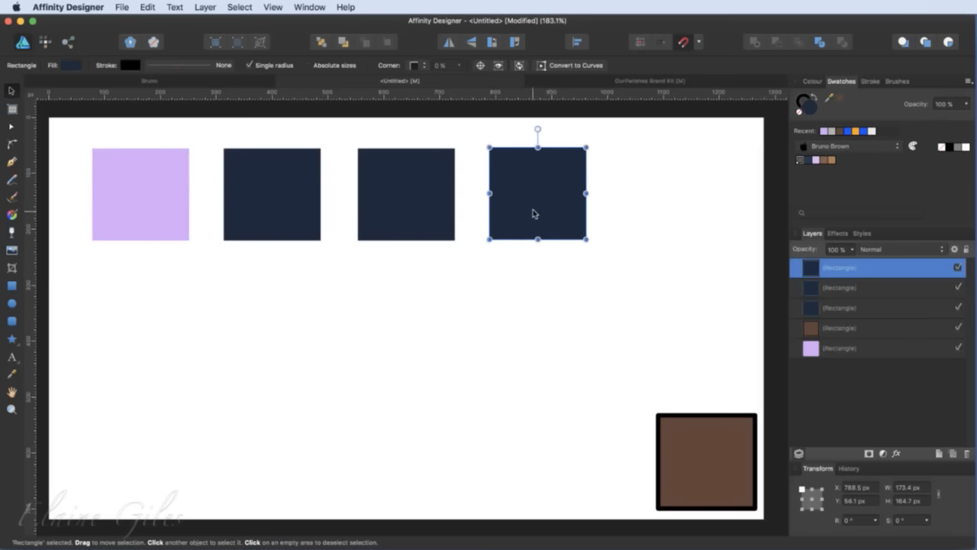
{"action": "left_click", "coordinate": [187, 208]}
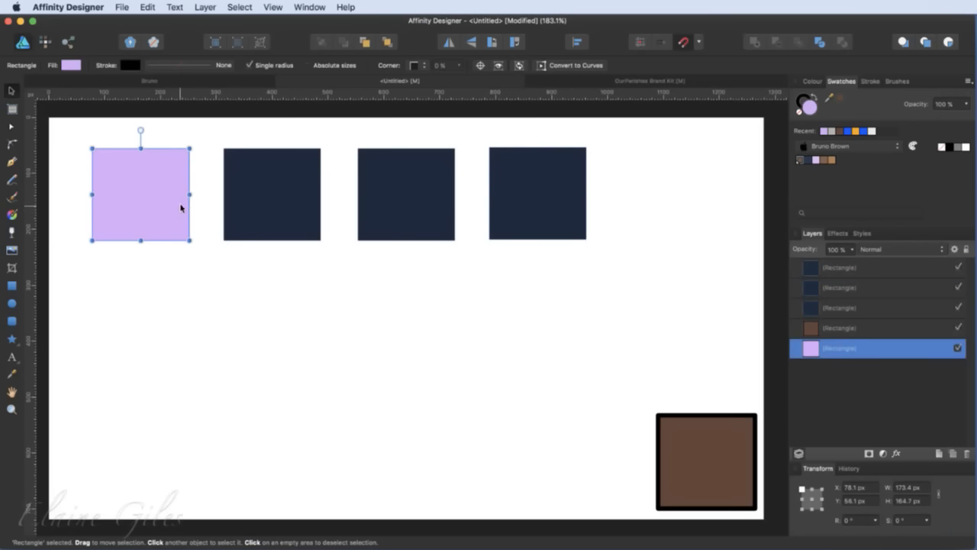
{"action": "left_click", "coordinate": [809, 160]}
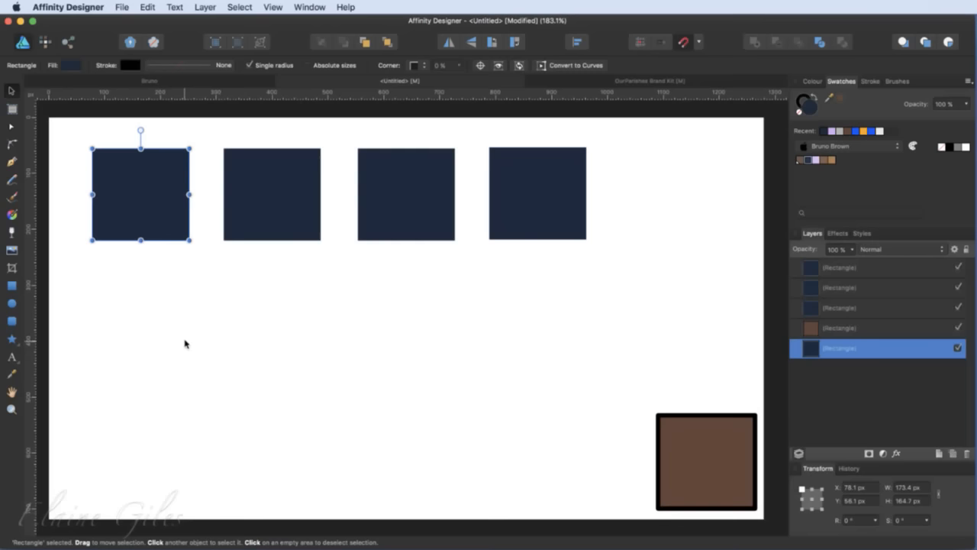
Step: Add a global colour named Brand Colour, sampled from the navy fill of the rectangles
{"action": "left_click", "coordinate": [433, 200]}
{"action": "left_click", "coordinate": [522, 201]}
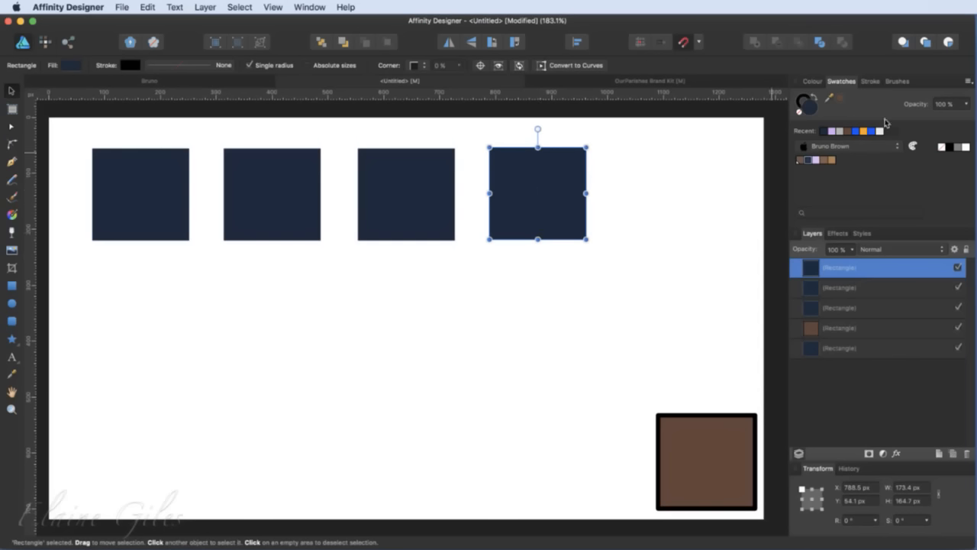
{"action": "left_click", "coordinate": [968, 81]}
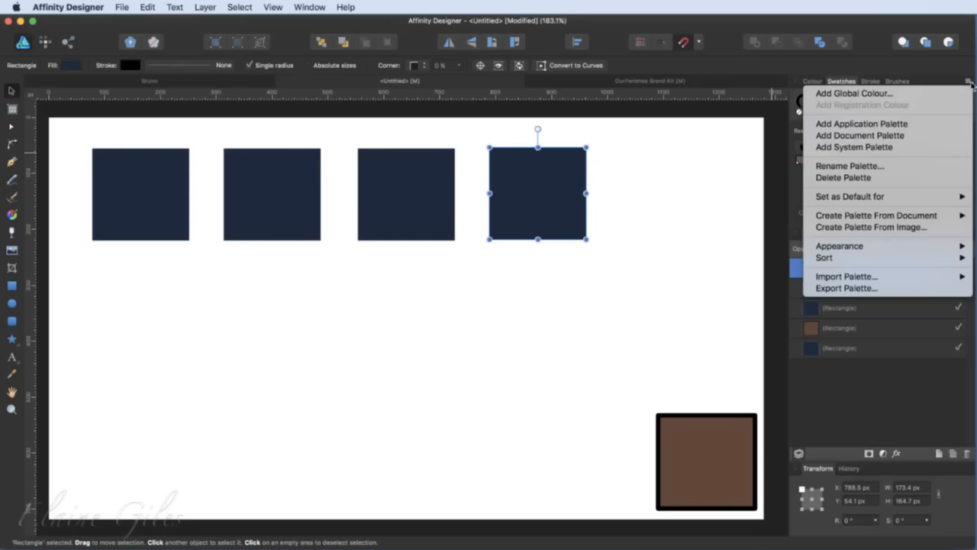
{"action": "left_click", "coordinate": [919, 98]}
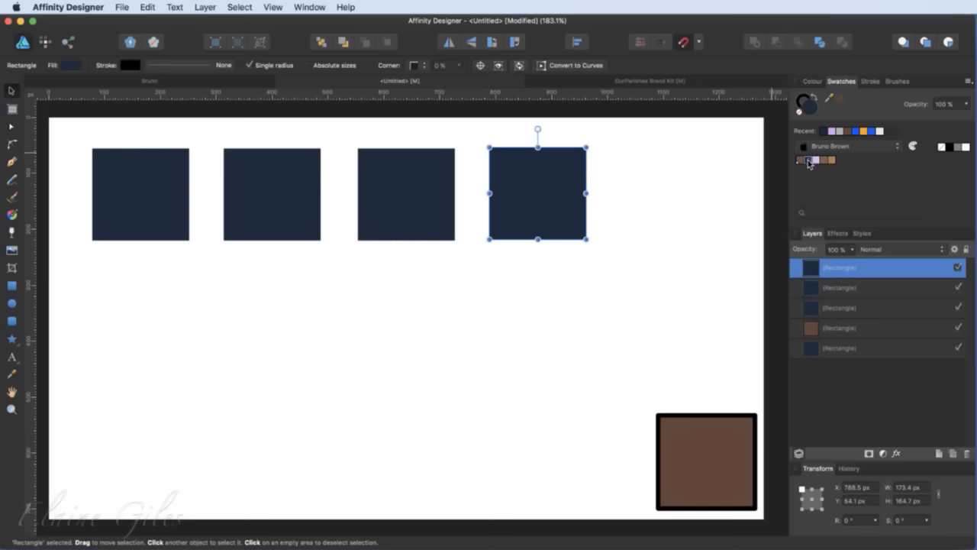
{"action": "left_click", "coordinate": [968, 80]}
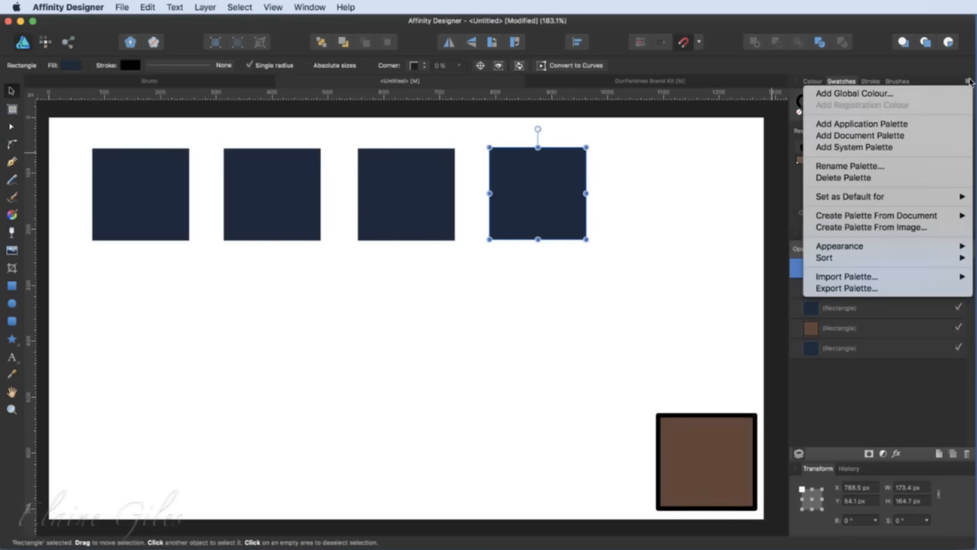
{"action": "left_click", "coordinate": [899, 97]}
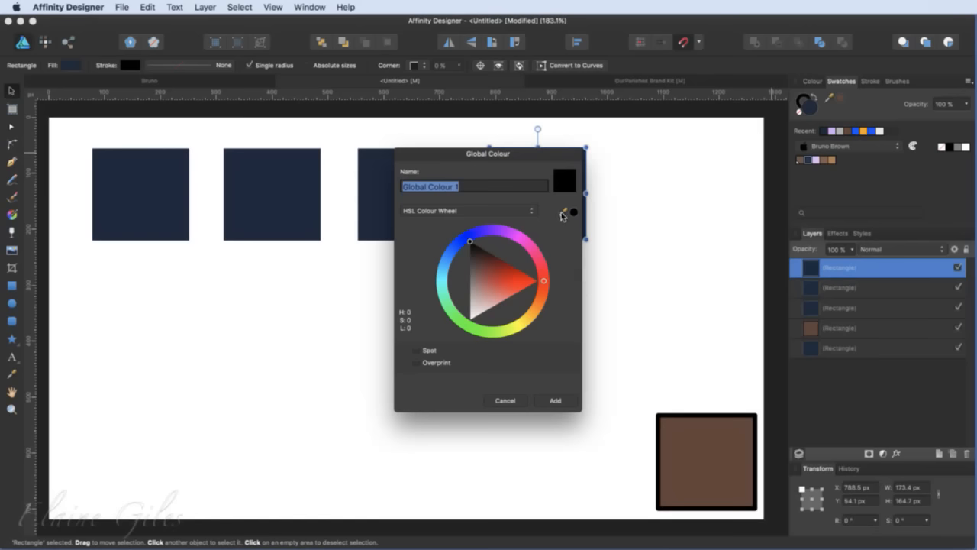
{"action": "left_click_drag", "start_coordinate": [565, 213], "coordinate": [375, 206]}
{"action": "left_click", "coordinate": [573, 211]}
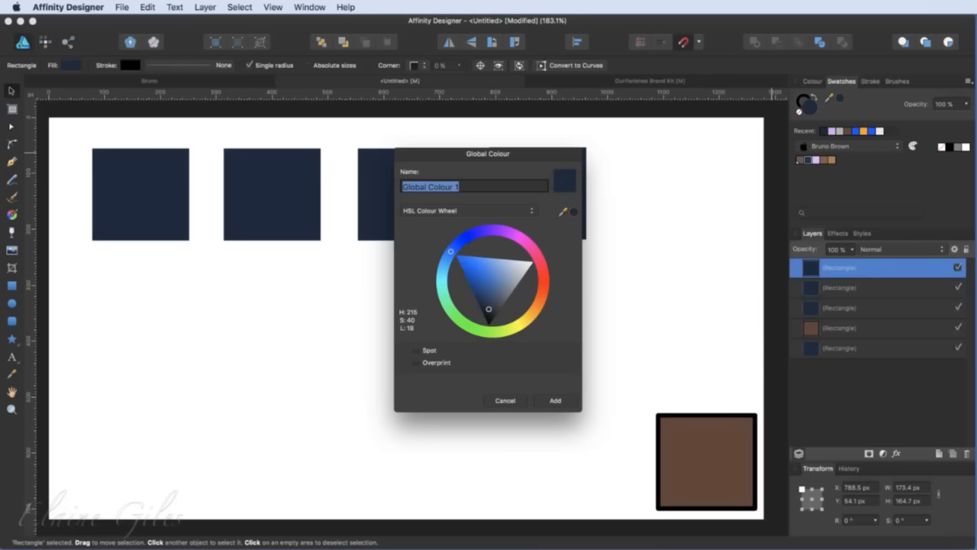
{"action": "type", "text": "Brand Co"}
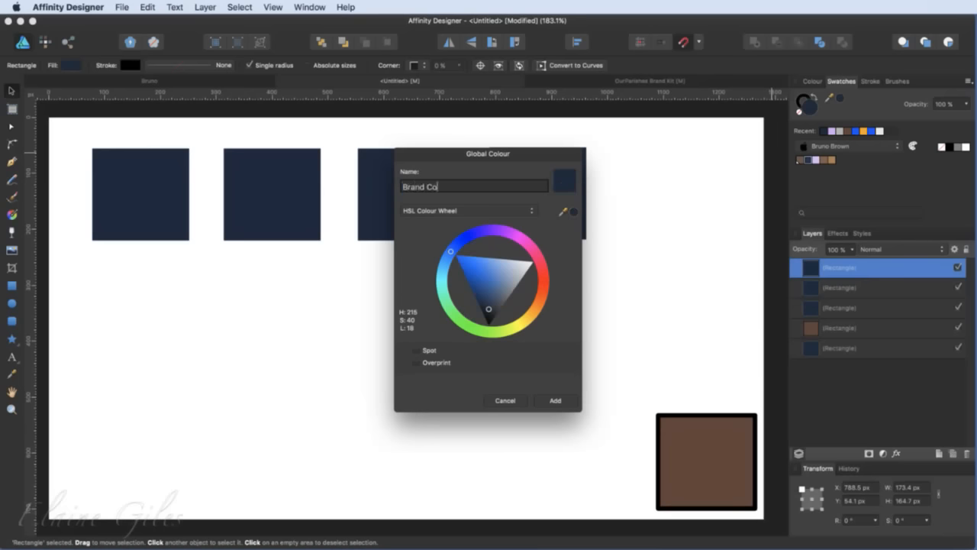
{"action": "type", "text": "lour"}
{"action": "left_click", "coordinate": [555, 401]}
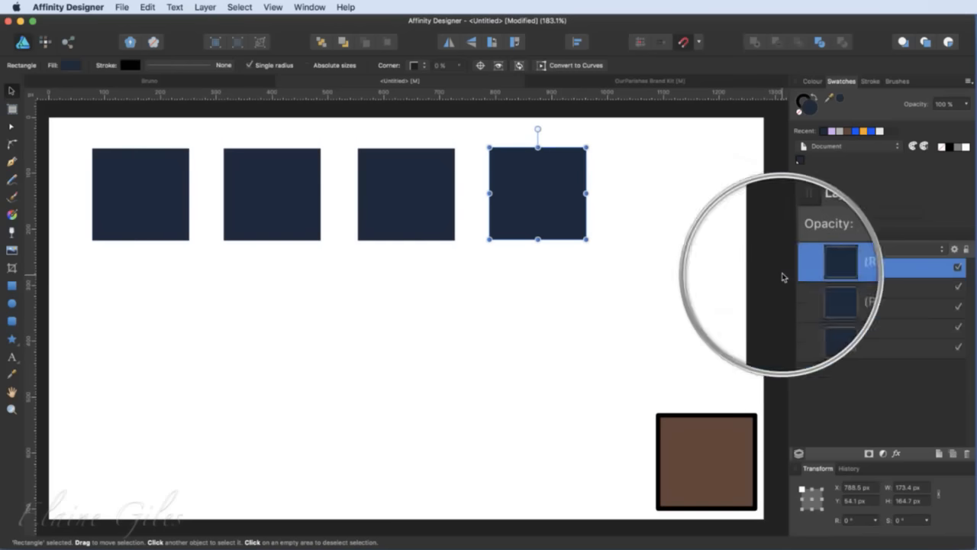
Step: Select all four navy rectangles and fill them with the Brand Colour global swatch from the document palette
{"action": "left_click", "coordinate": [838, 147]}
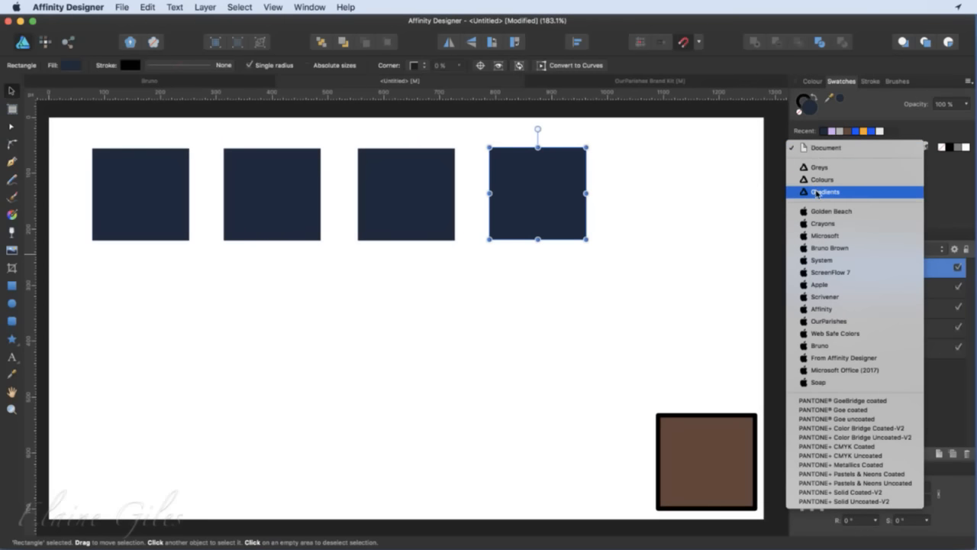
{"action": "left_click", "coordinate": [821, 248]}
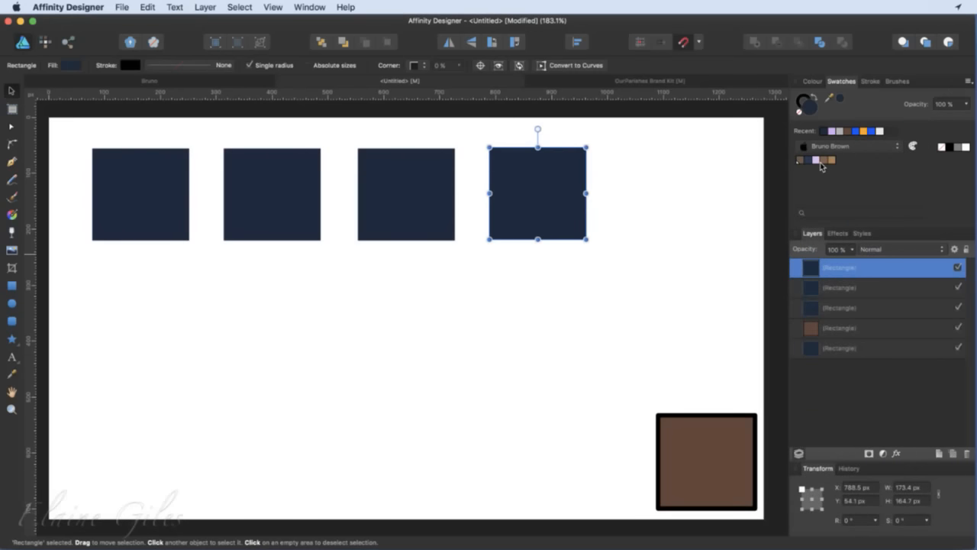
{"action": "left_click", "coordinate": [822, 146]}
{"action": "left_click", "coordinate": [830, 49]}
{"action": "left_click", "coordinate": [398, 200], "text": "shift"}
{"action": "left_click", "coordinate": [287, 201], "text": "shift"}
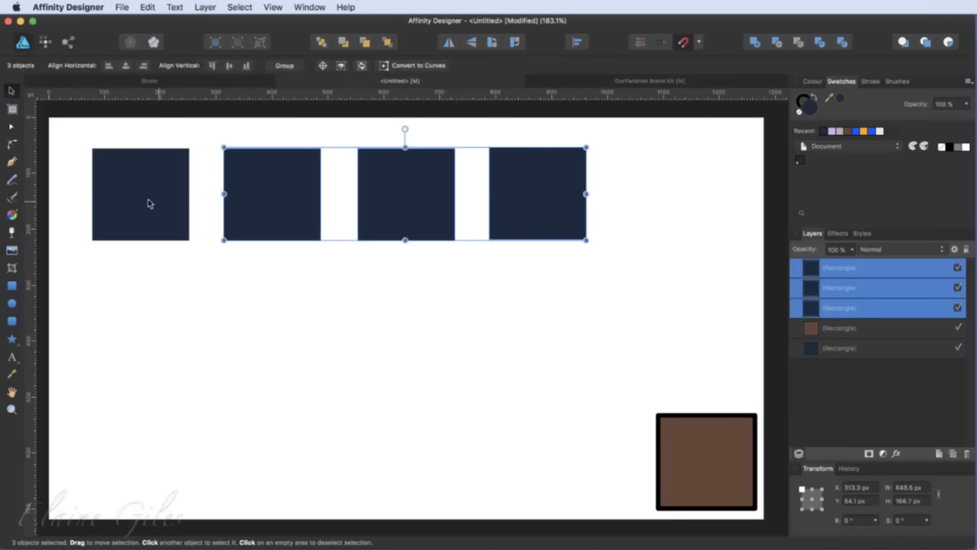
{"action": "left_click", "coordinate": [149, 203], "text": "shift"}
{"action": "left_click", "coordinate": [800, 159]}
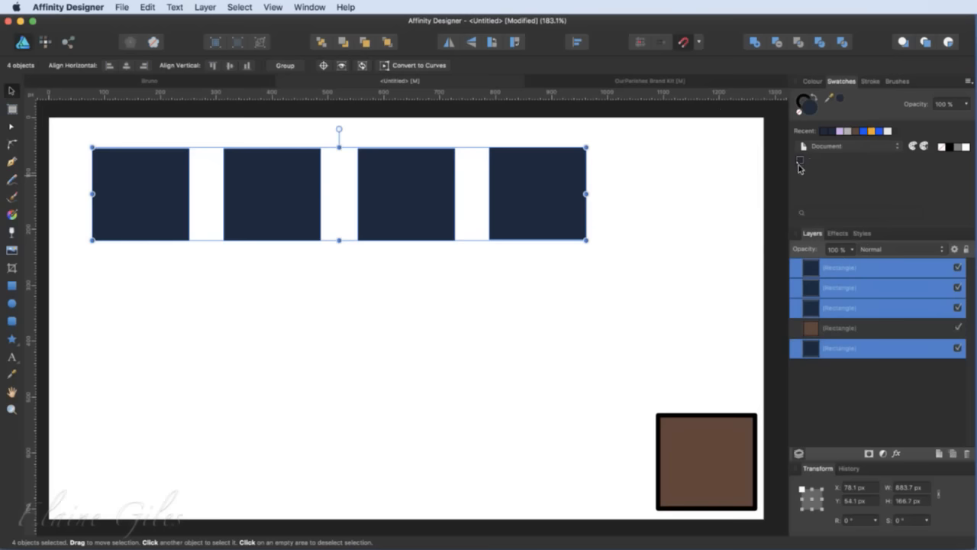
Step: Edit the Brand Colour global swatch to a red with hue 351, saturation 81 and lightness 57
{"action": "right_click", "coordinate": [799, 160]}
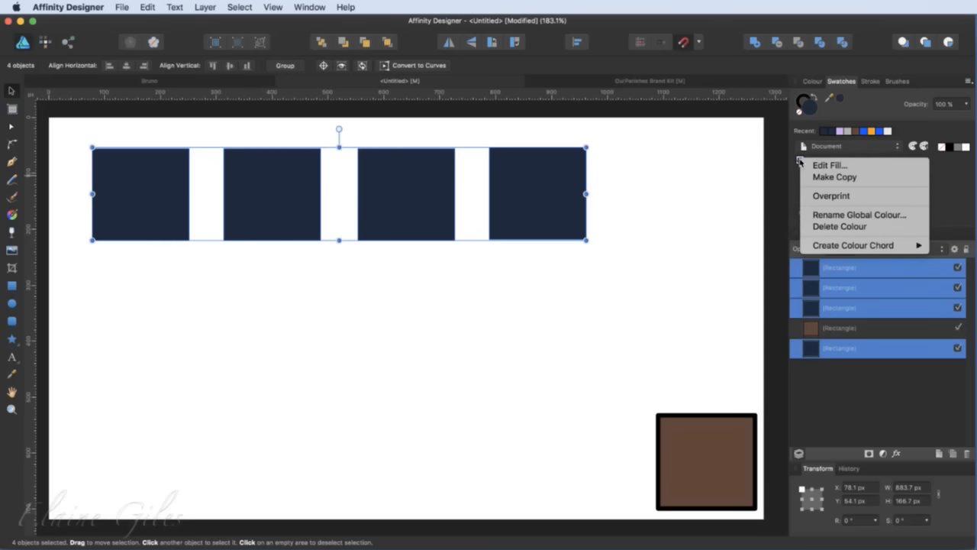
{"action": "left_click", "coordinate": [822, 165]}
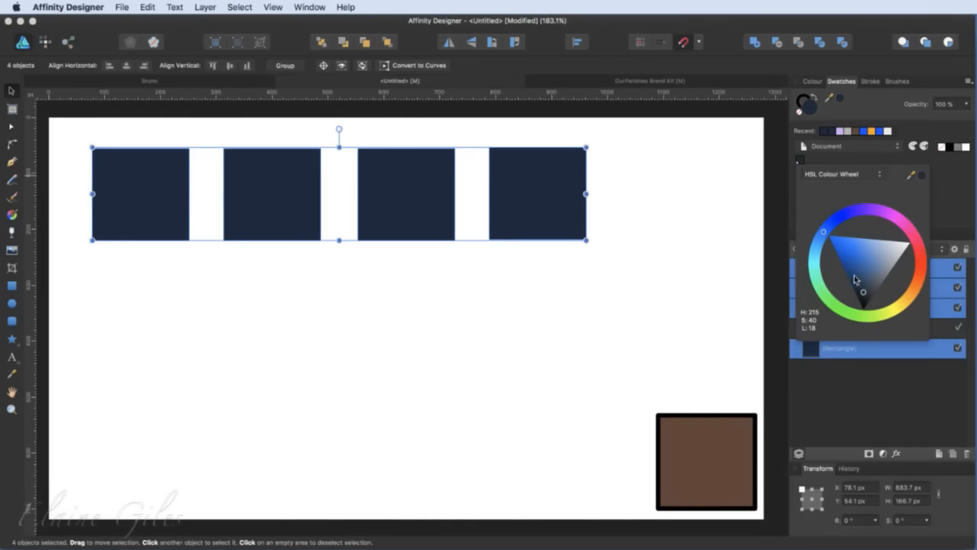
{"action": "left_click_drag", "start_coordinate": [867, 294], "coordinate": [918, 255]}
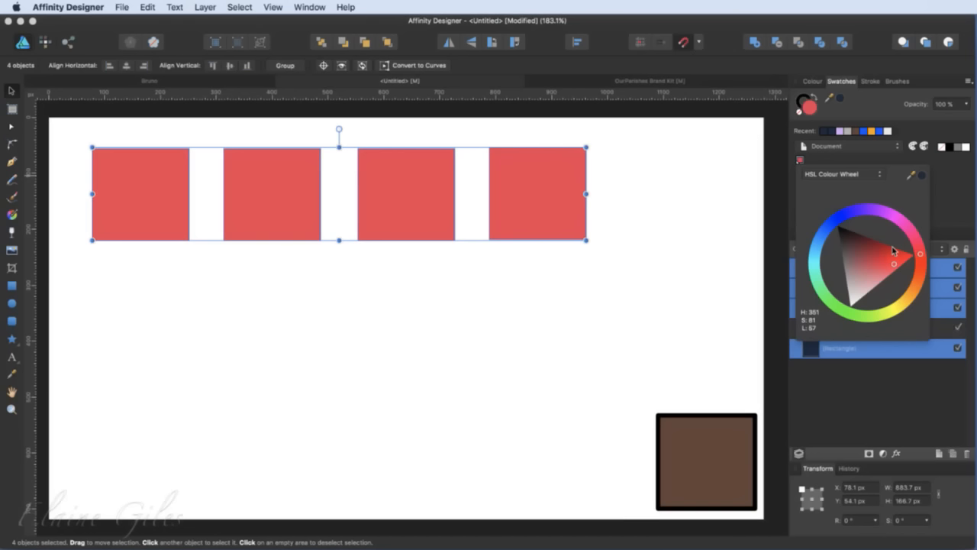
Step: Switch to the OurParishes Brand Kit document and select the group holding the black strip on the Letterhead - Black artboard
{"action": "left_click", "coordinate": [566, 83]}
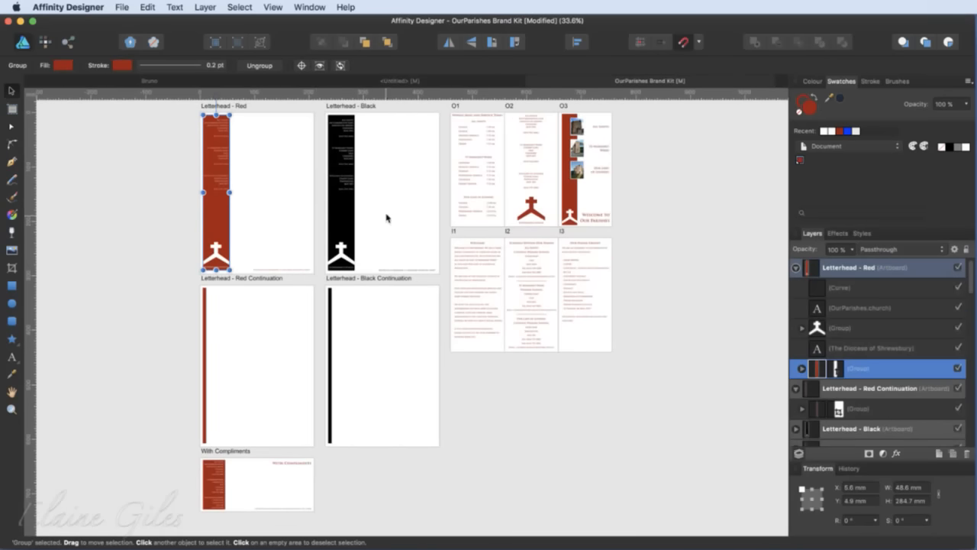
{"action": "left_click", "coordinate": [386, 219]}
{"action": "left_click", "coordinate": [345, 218]}
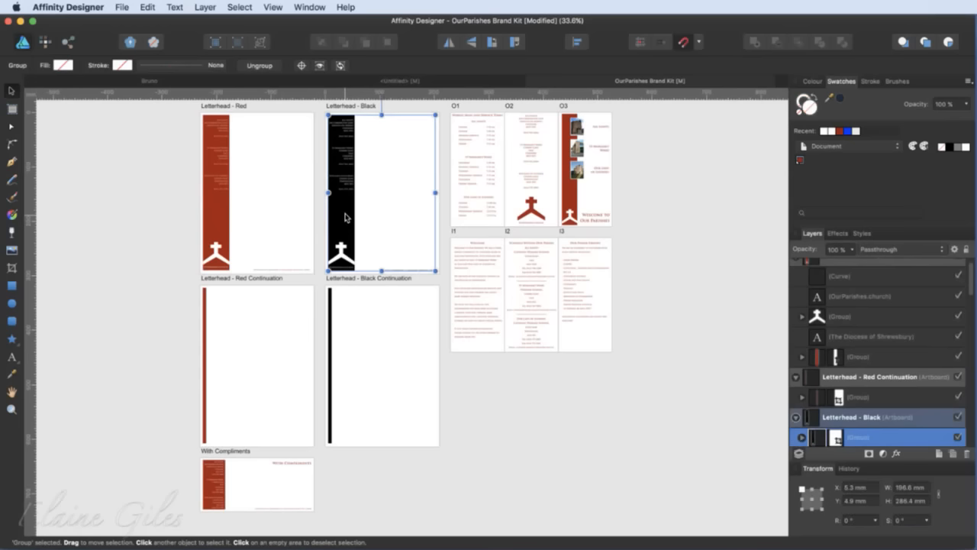
{"action": "double_click", "coordinate": [340, 217]}
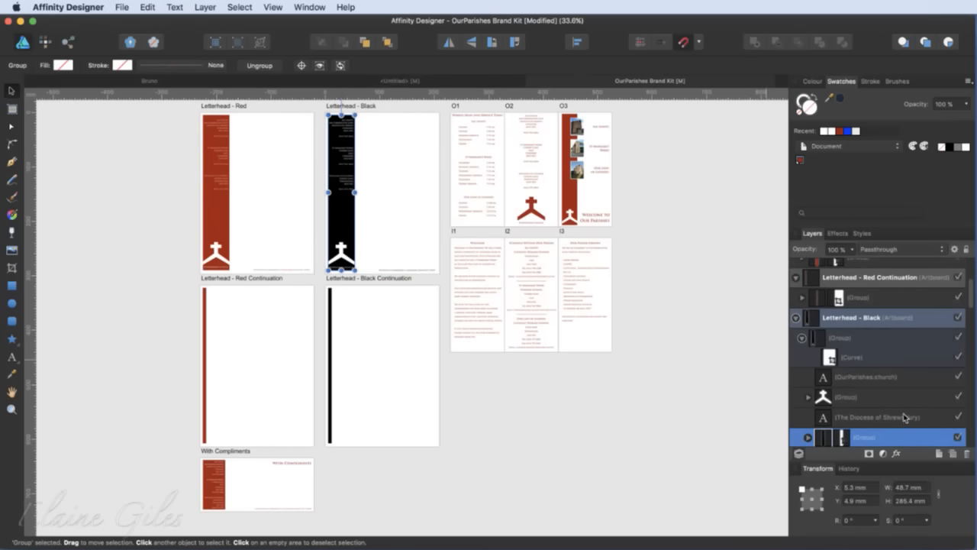
{"action": "scroll", "coordinate": [905, 417], "scroll_direction": "down", "scroll_amount": 5}
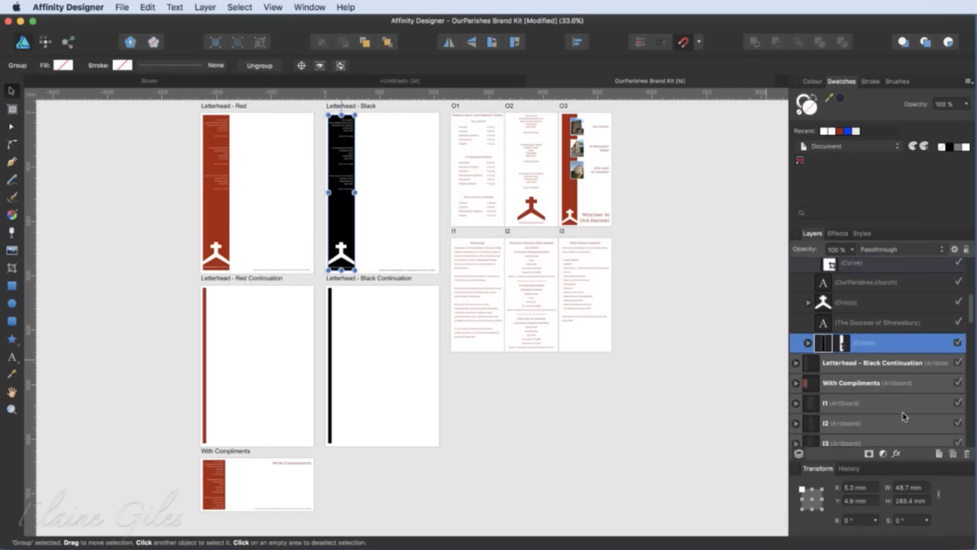
{"action": "left_click", "coordinate": [807, 341]}
{"action": "left_click", "coordinate": [808, 340]}
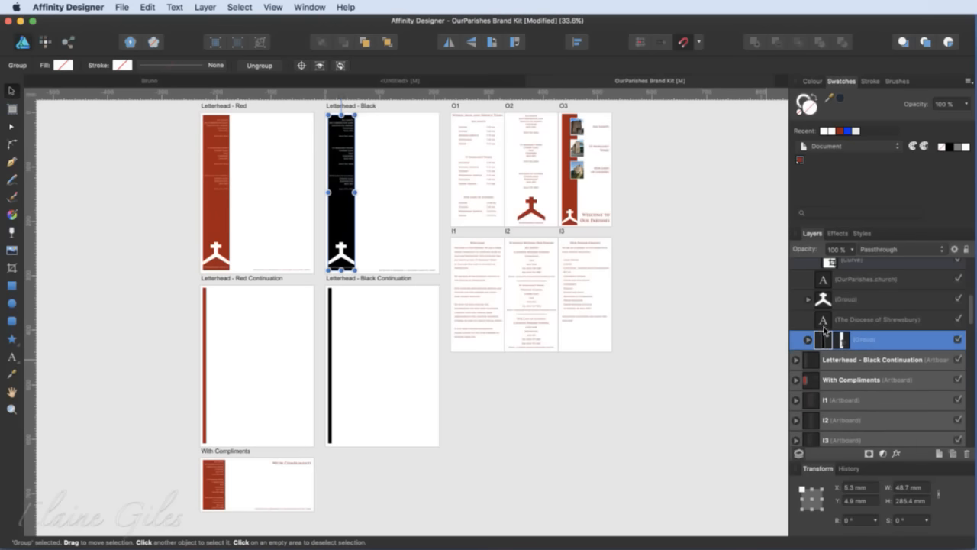
Step: Try filling the whole strip group with the recent blue, and undo that fill
{"action": "left_click", "coordinate": [848, 132]}
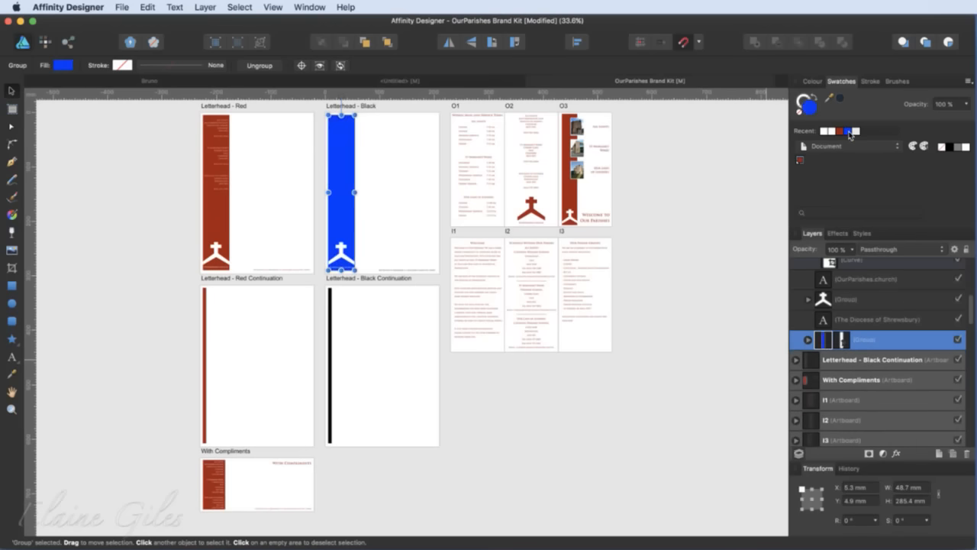
{"action": "key", "text": "super+z"}
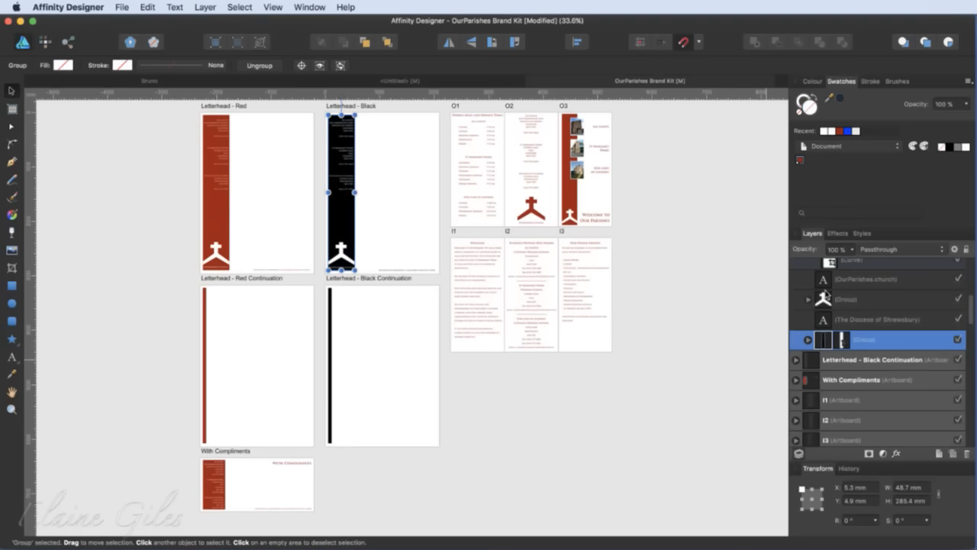
Step: Fill only the background curve inside the Letterhead - Black strip group with the recent blue
{"action": "left_click", "coordinate": [807, 340]}
{"action": "left_click", "coordinate": [835, 400]}
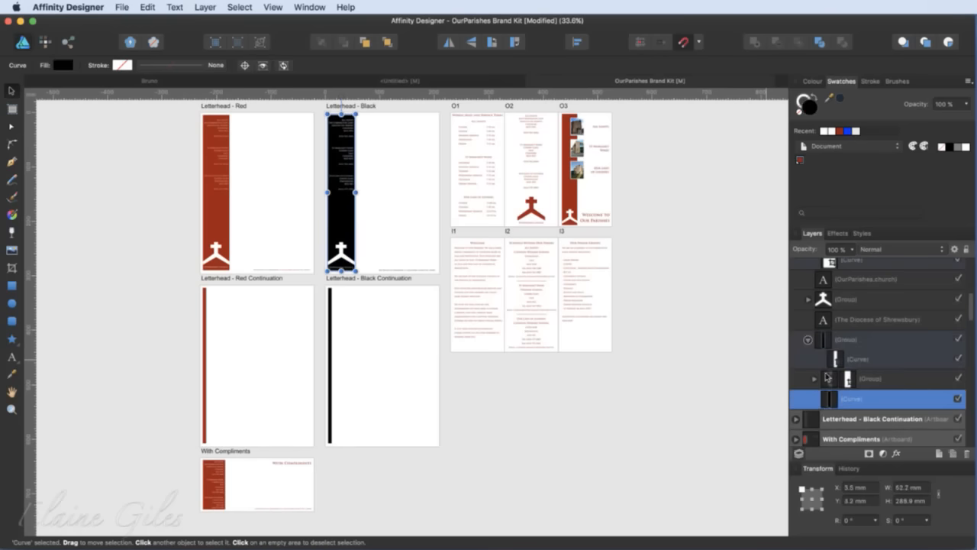
{"action": "left_click", "coordinate": [848, 132]}
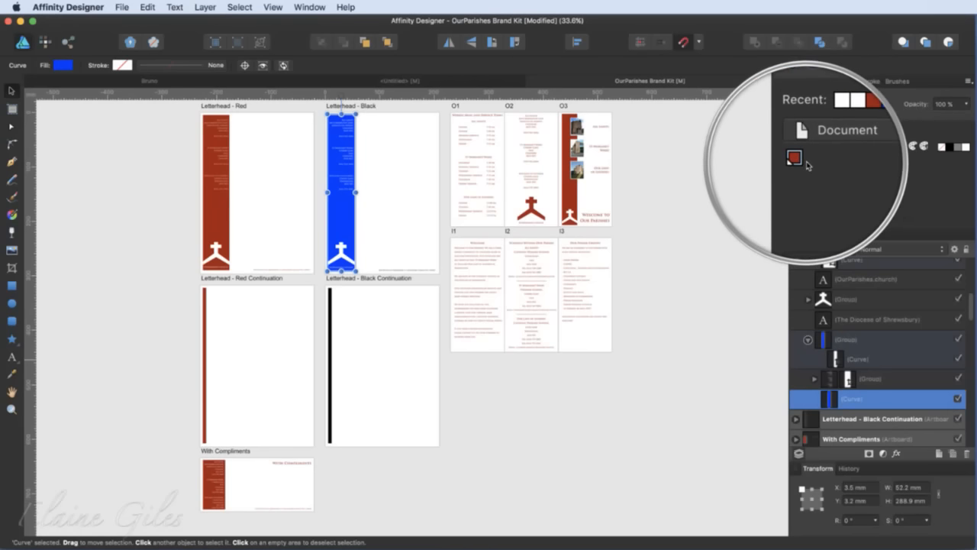
Step: Look at the Crayons palette for comparison and add the strip's blue fill to the document palette as a global colour
{"action": "left_click", "coordinate": [876, 149]}
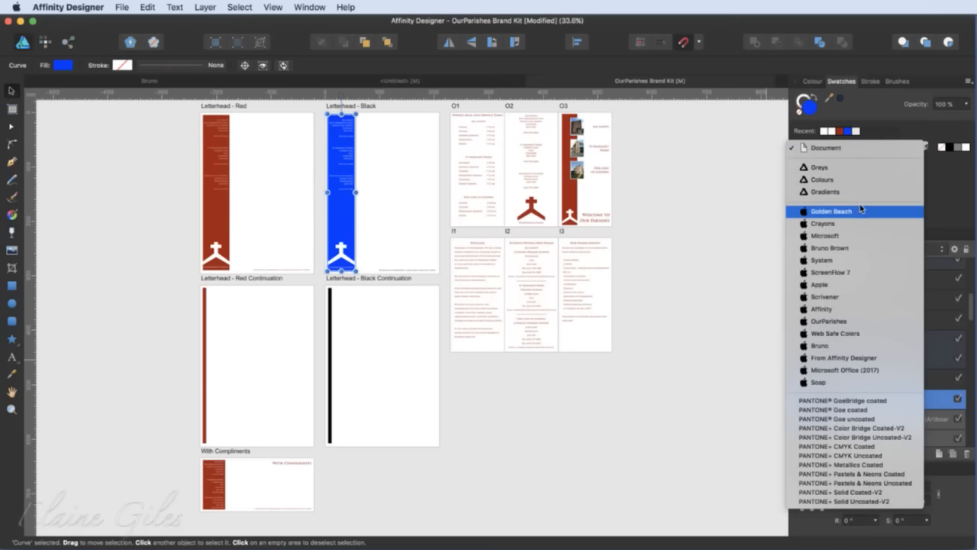
{"action": "left_click", "coordinate": [844, 223]}
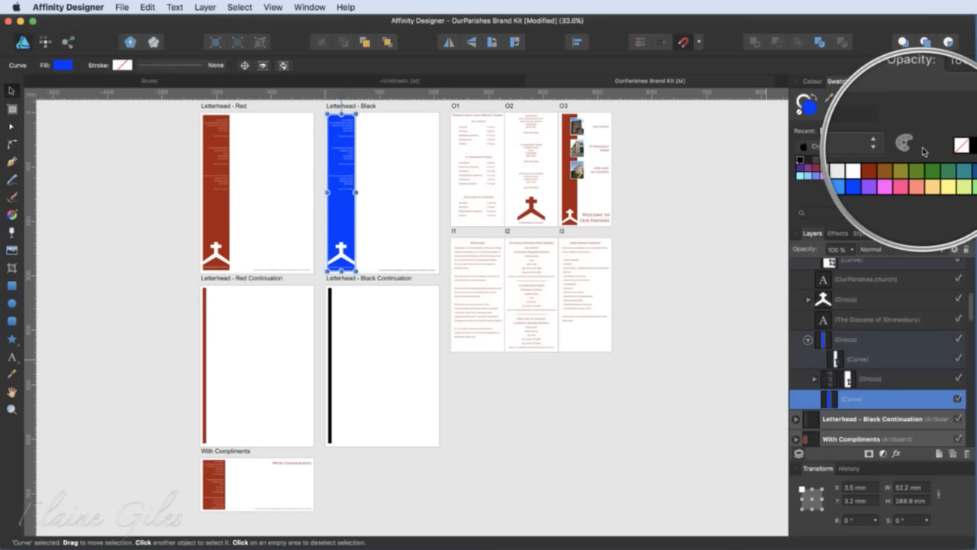
{"action": "left_click", "coordinate": [872, 149]}
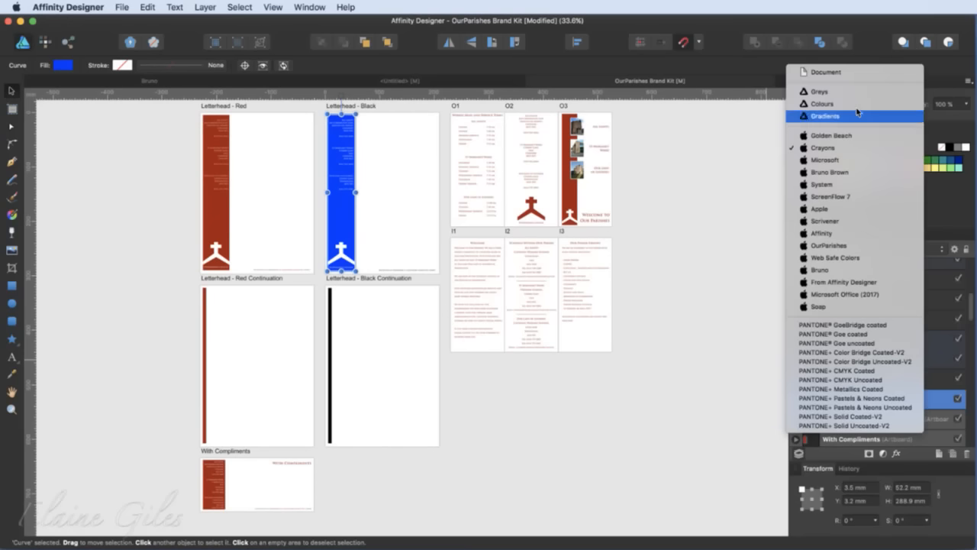
{"action": "left_click", "coordinate": [857, 73]}
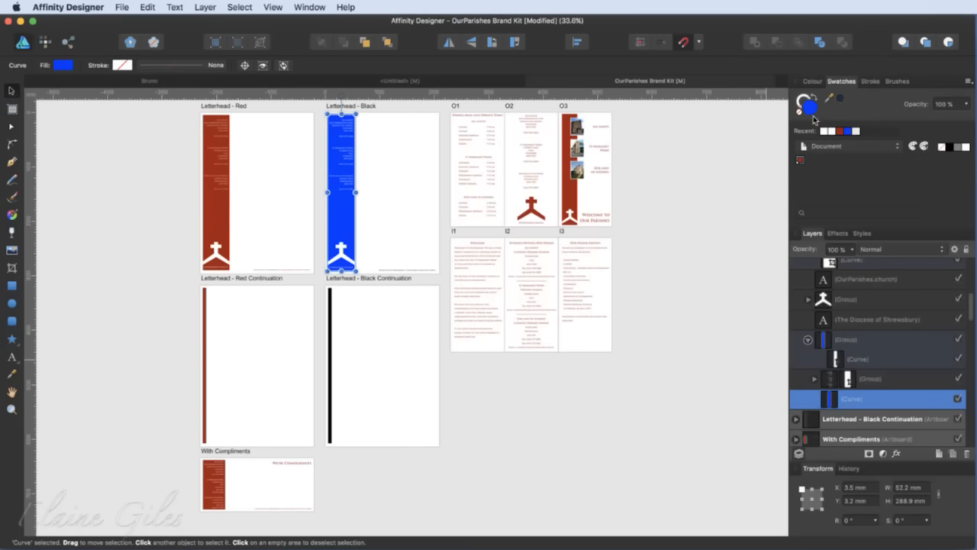
{"action": "left_click", "coordinate": [925, 147]}
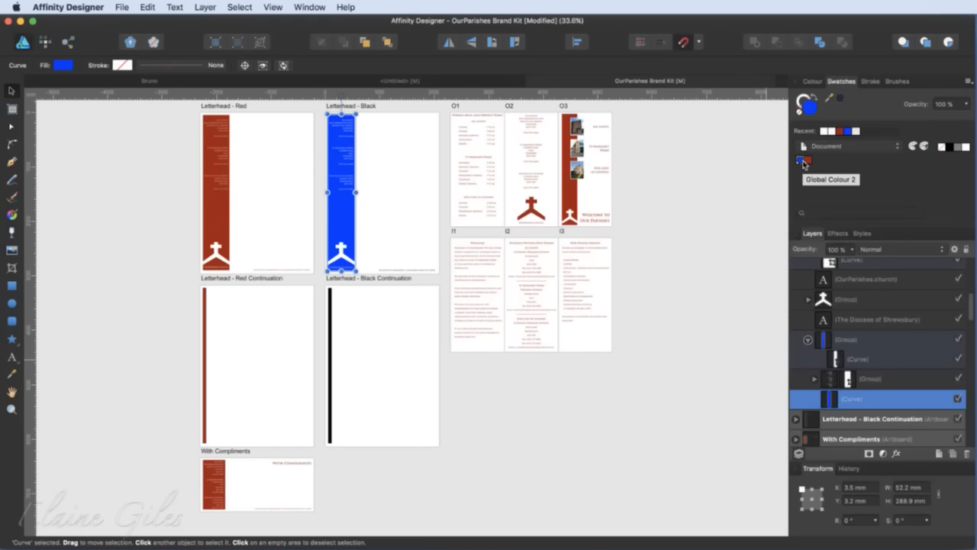
Step: Fill the black strip on the Letterhead - Black Continuation artboard with the blue global colour from the document palette
{"action": "left_click", "coordinate": [330, 337]}
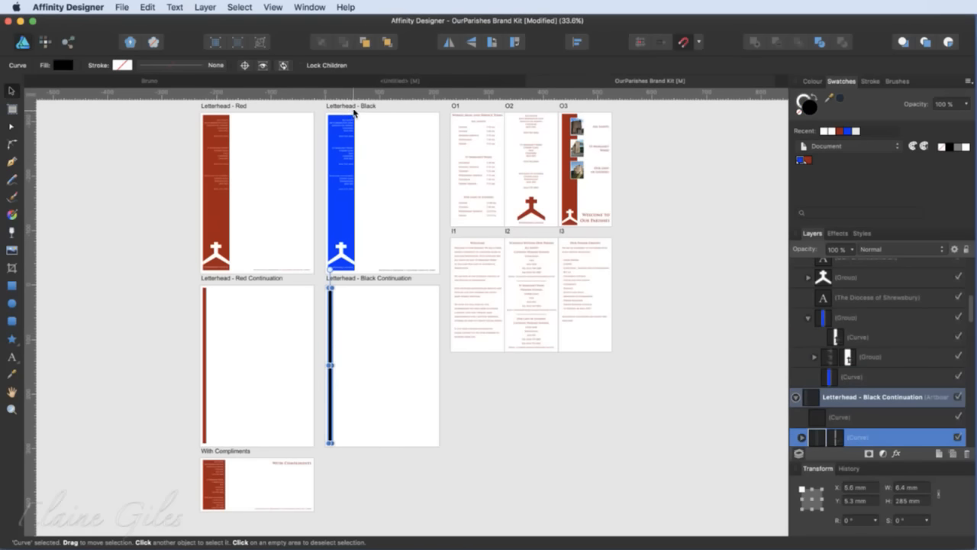
{"action": "scroll", "coordinate": [354, 112], "scroll_direction": "up", "scroll_amount": 1}
{"action": "scroll", "coordinate": [354, 112], "scroll_direction": "up", "scroll_amount": 6}
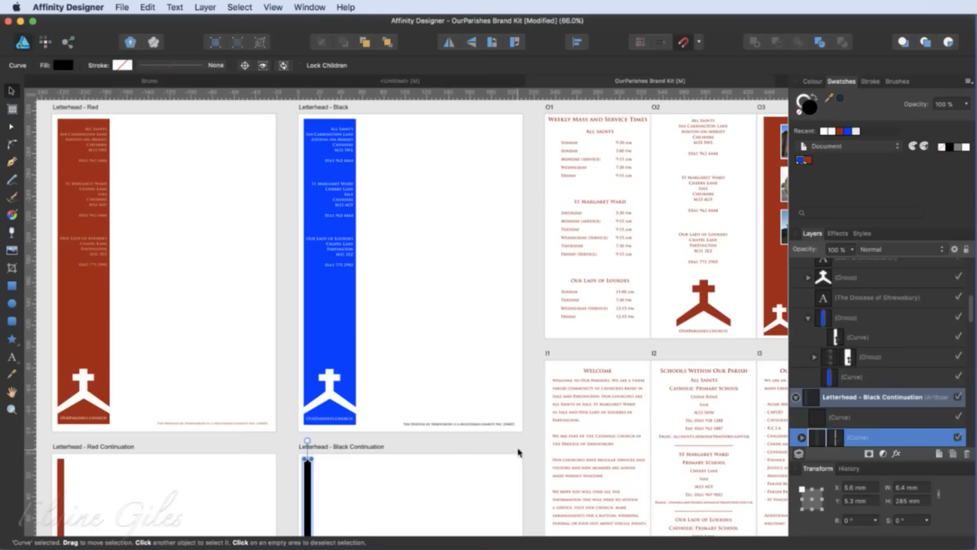
{"action": "scroll", "coordinate": [890, 432], "scroll_direction": "down", "scroll_amount": 4}
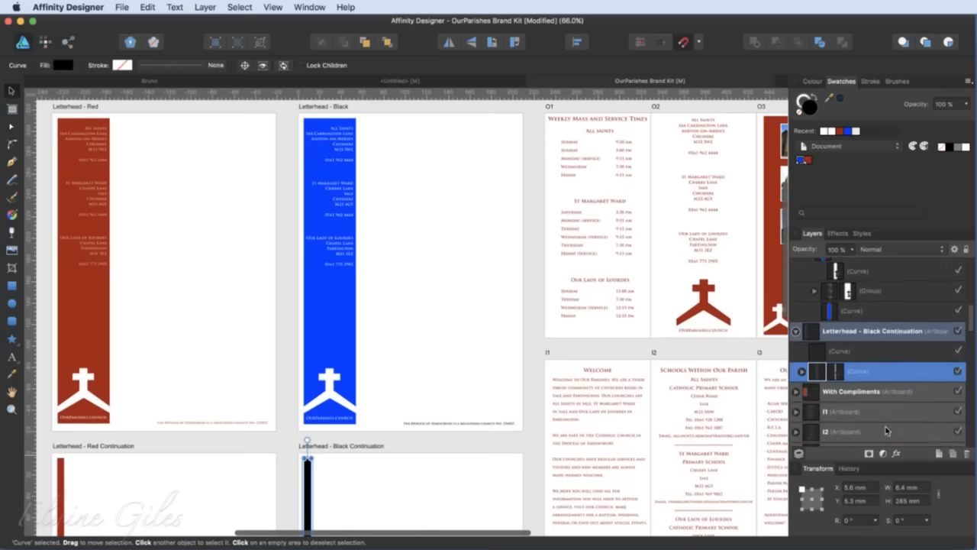
{"action": "left_click", "coordinate": [802, 359]}
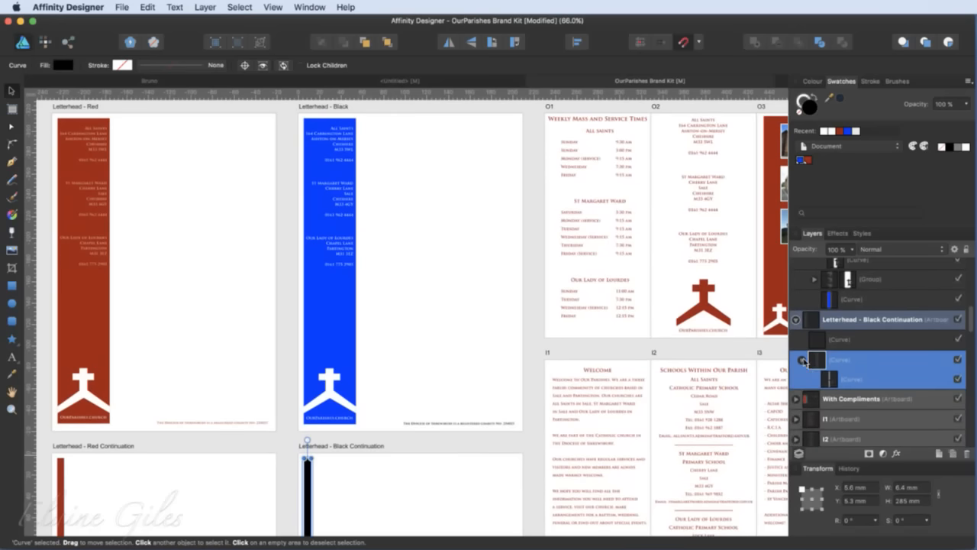
{"action": "double_click", "coordinate": [854, 382]}
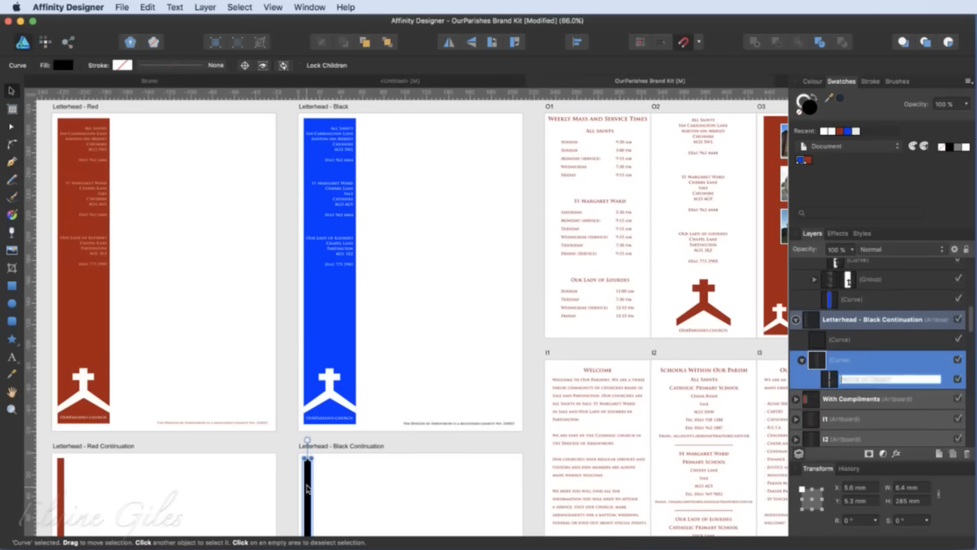
{"action": "left_click", "coordinate": [800, 162]}
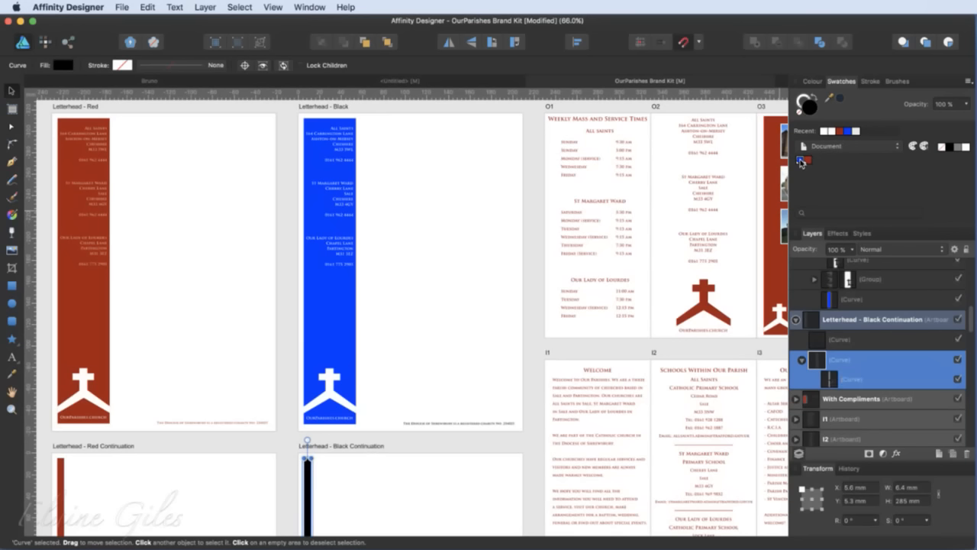
{"action": "left_click", "coordinate": [801, 161]}
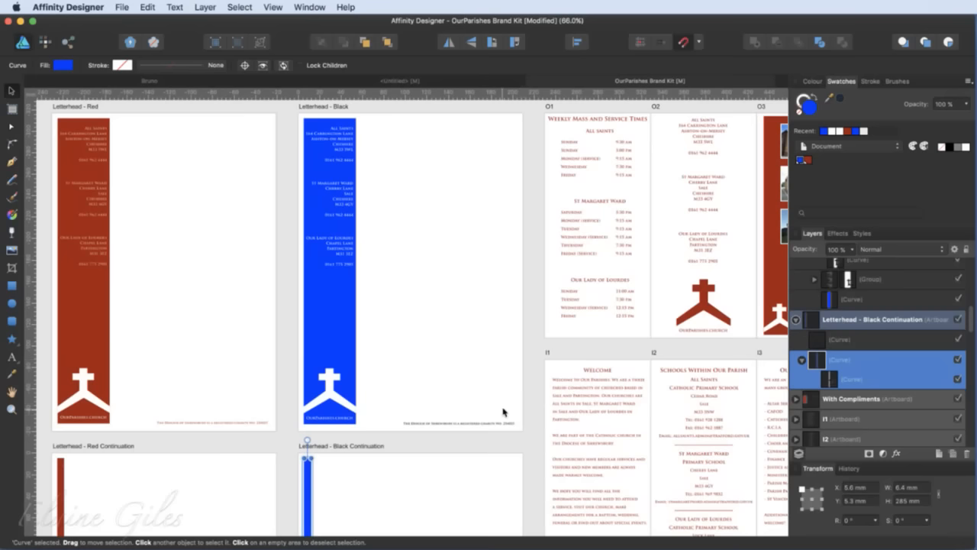
Step: Fill the small Diocese of Shrewsbury text line at the foot of Letterhead - Black with the blue global colour
{"action": "left_click", "coordinate": [473, 426]}
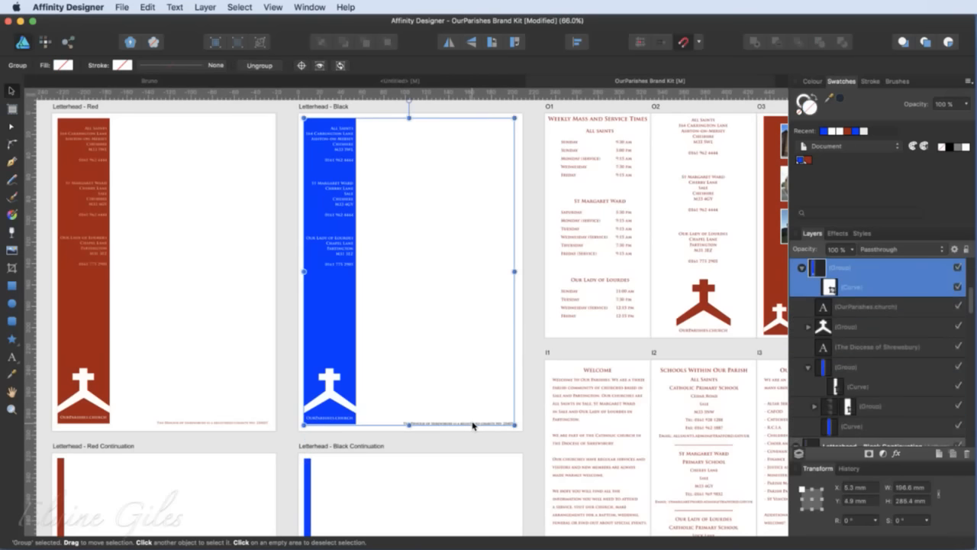
{"action": "left_click", "coordinate": [474, 425]}
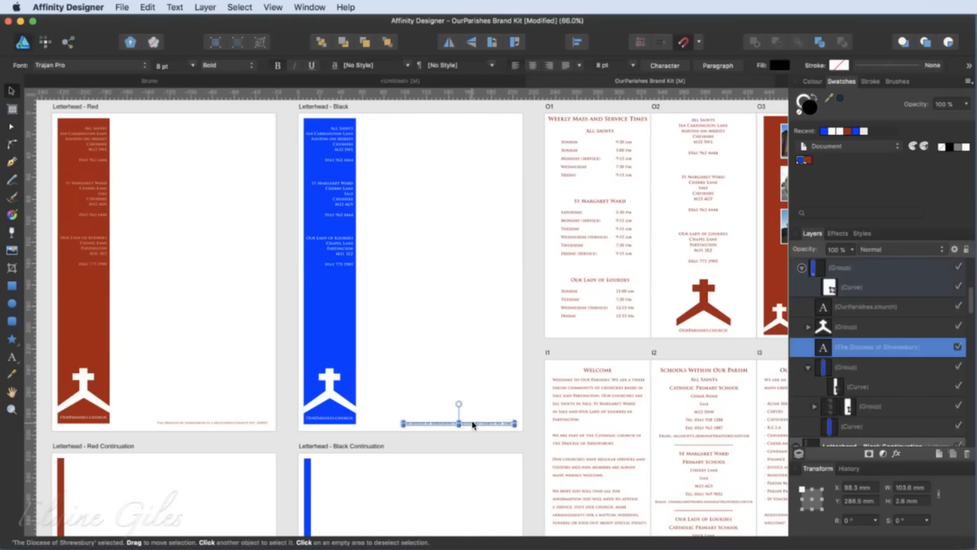
{"action": "left_click", "coordinate": [800, 160]}
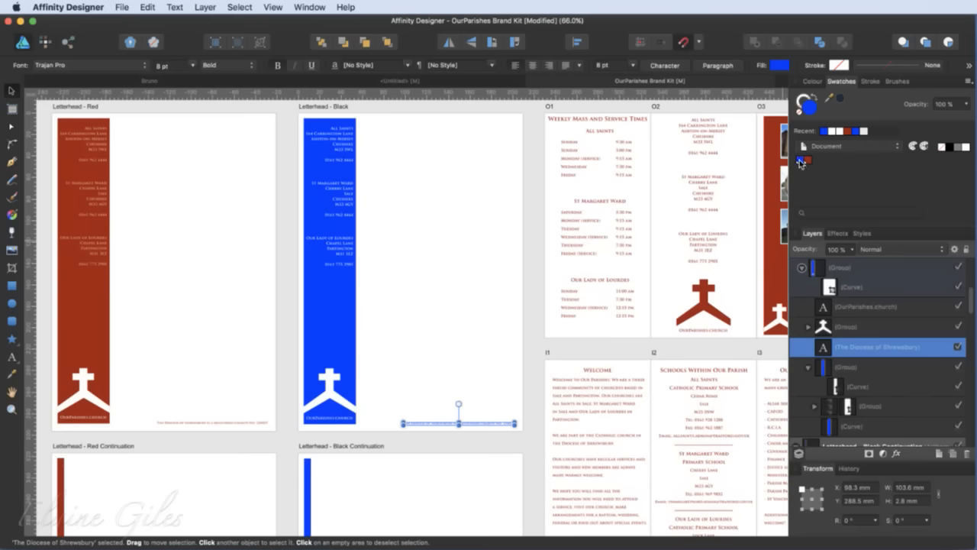
Step: Edit the blue global colour in the document palette to an orange with a hue of 31
{"action": "right_click", "coordinate": [800, 160]}
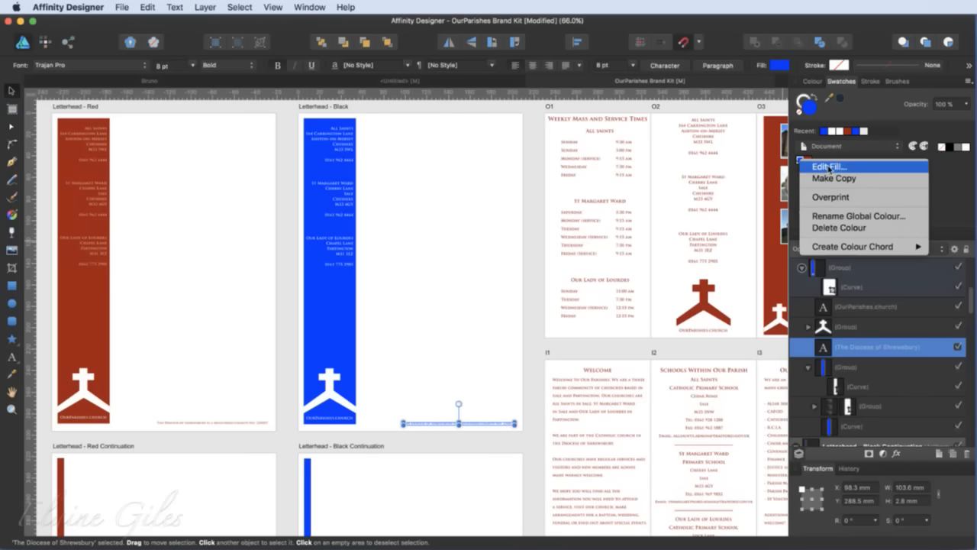
{"action": "left_click", "coordinate": [827, 166]}
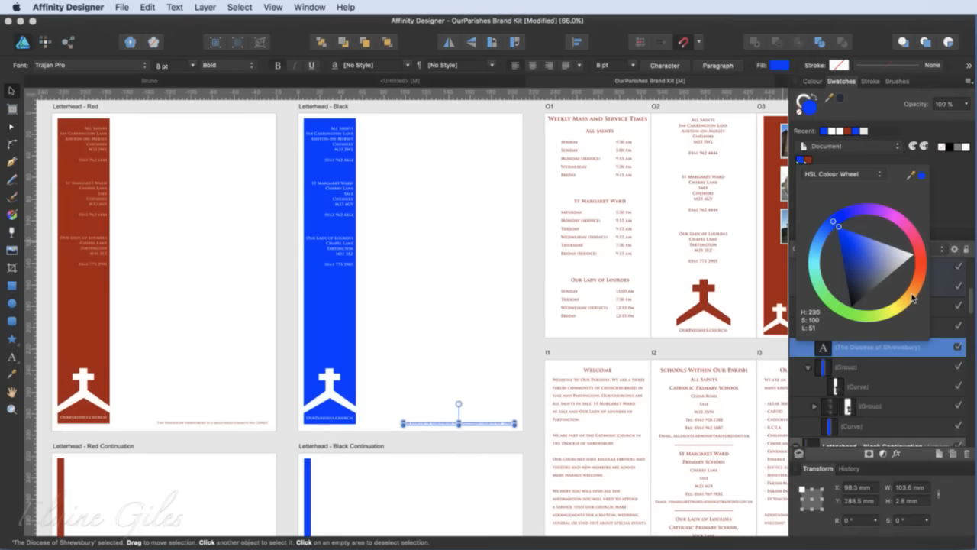
{"action": "left_click_drag", "start_coordinate": [913, 299], "coordinate": [918, 295]}
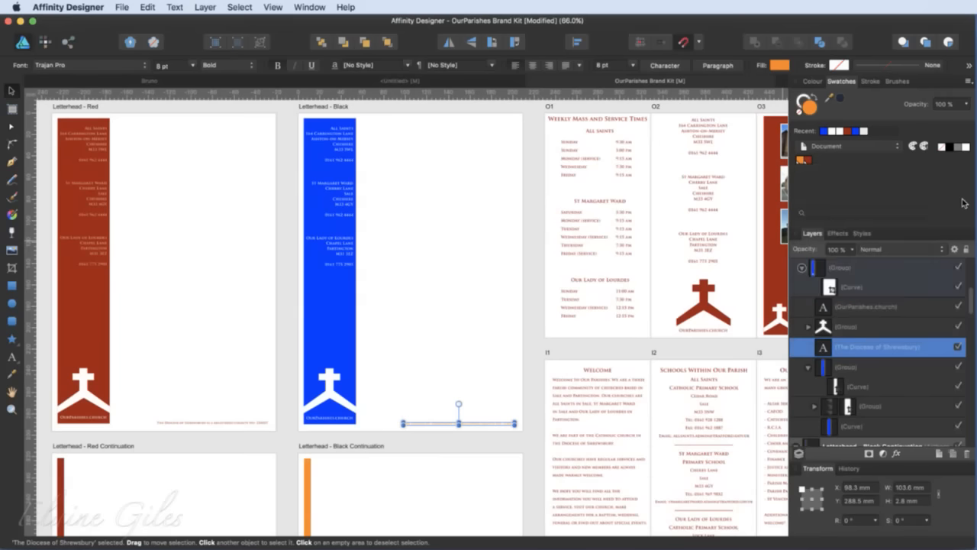
Step: Link the background curve inside the Letterhead - Black strip group to the orange global colour
{"action": "left_click", "coordinate": [336, 313]}
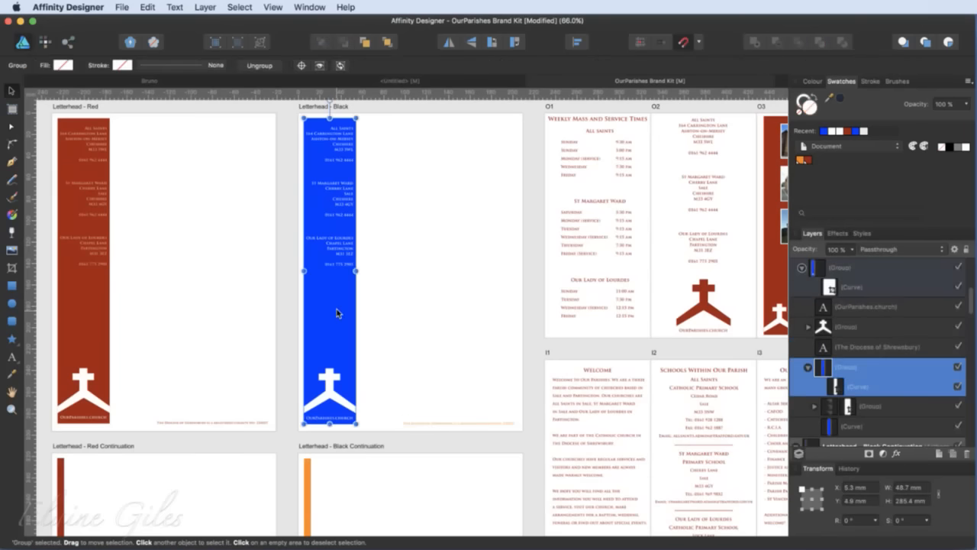
{"action": "left_click", "coordinate": [845, 426]}
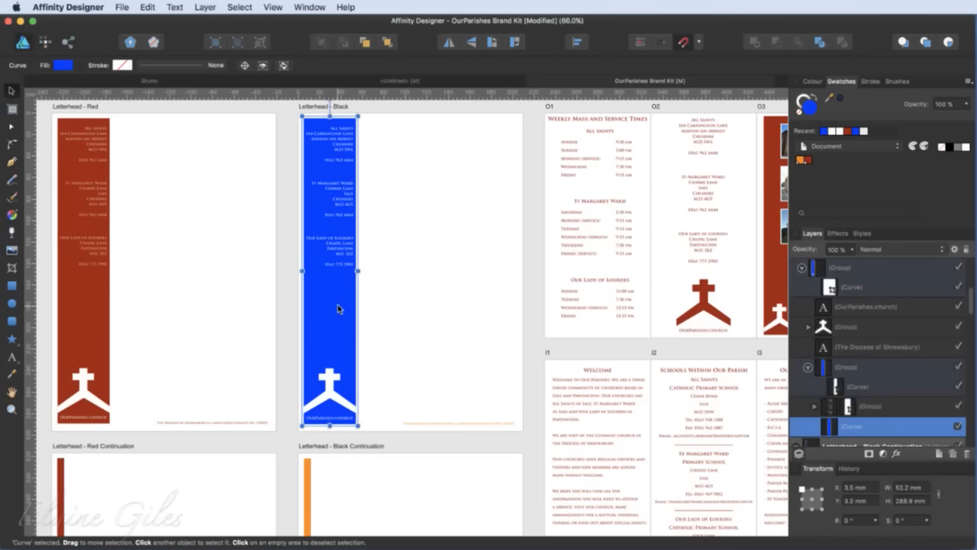
{"action": "left_click", "coordinate": [801, 160]}
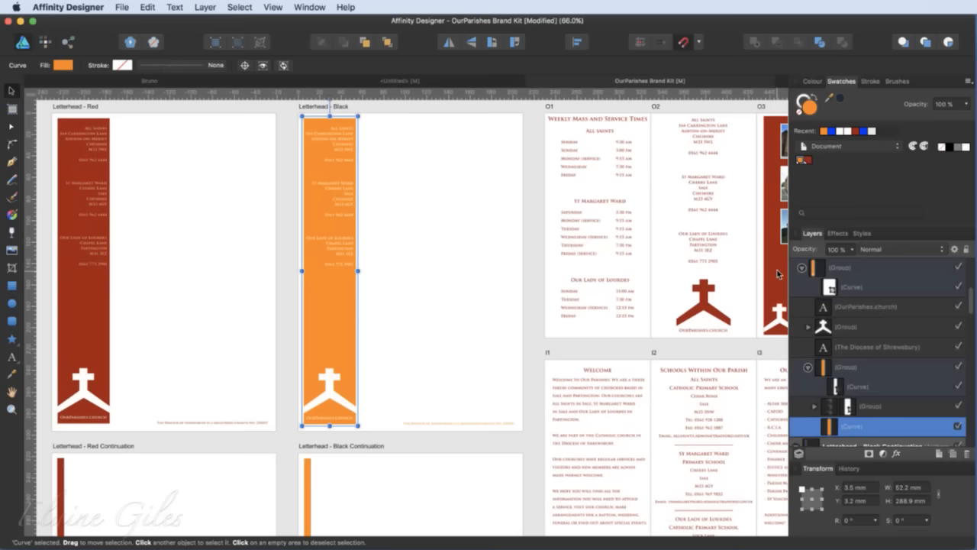
Step: Edit the orange global colour to a muted teal at hue 178, saturation 65 and lightness 33
{"action": "right_click", "coordinate": [800, 161]}
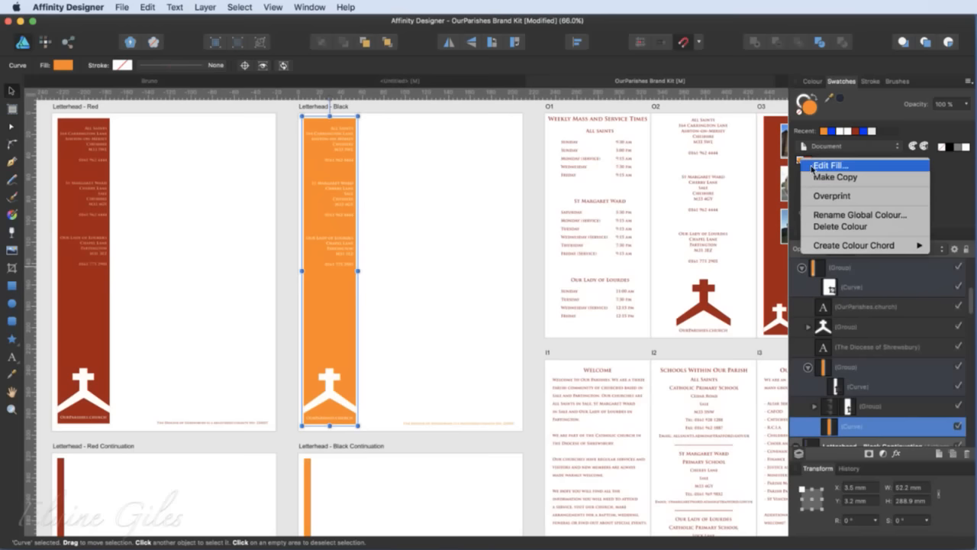
{"action": "left_click", "coordinate": [824, 166]}
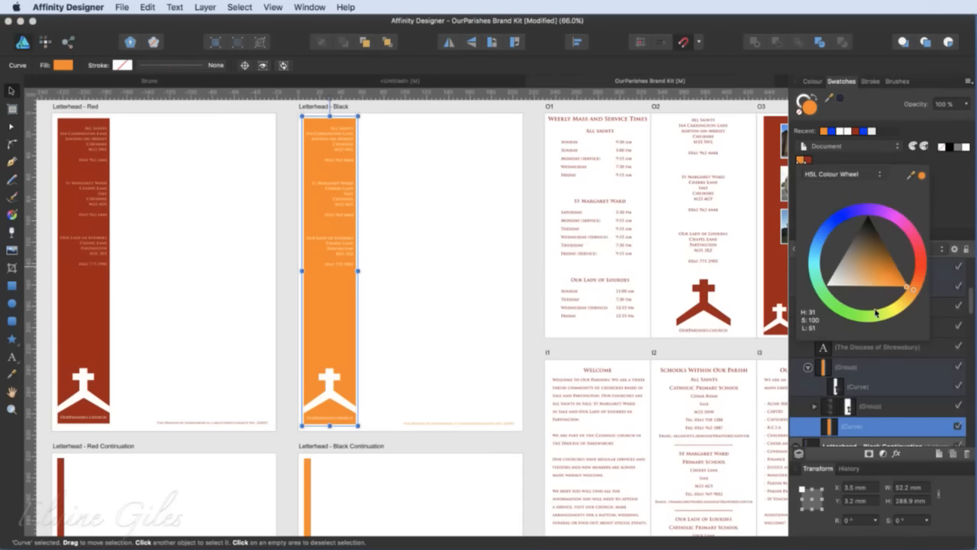
{"action": "left_click", "coordinate": [826, 292]}
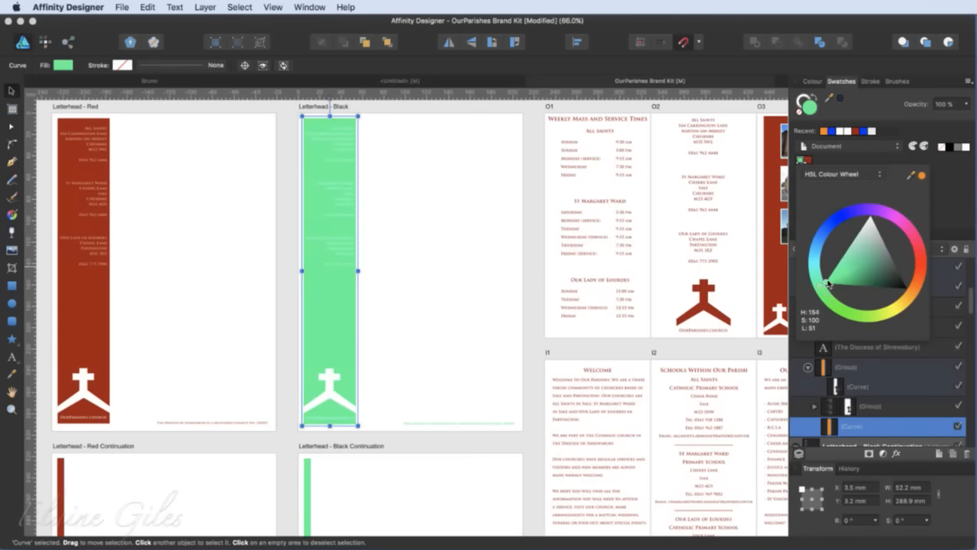
{"action": "mouse_move", "coordinate": [828, 282]}
{"action": "left_mouse_down"}
{"action": "mouse_move", "coordinate": [861, 282]}
{"action": "mouse_move", "coordinate": [865, 273]}
{"action": "left_mouse_up"}
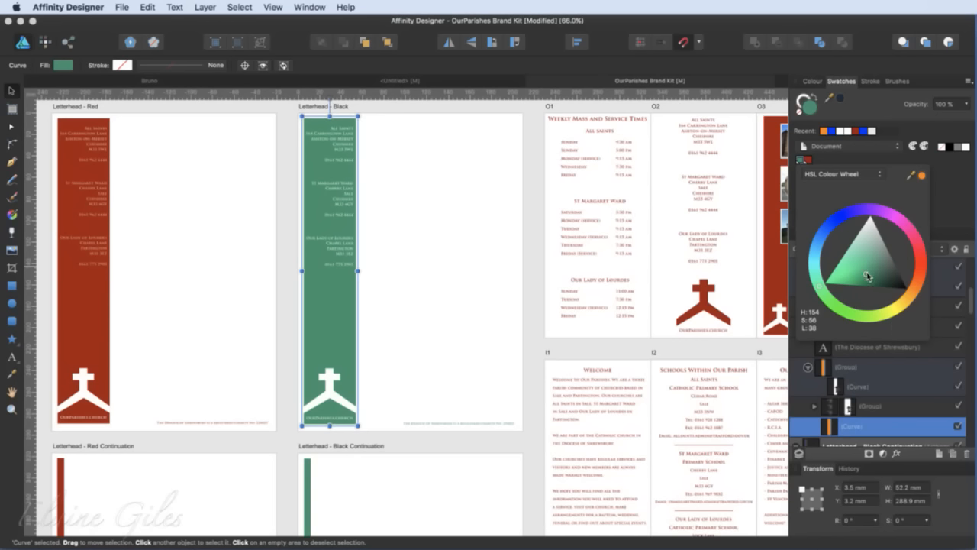
{"action": "left_click_drag", "start_coordinate": [824, 284], "coordinate": [815, 267]}
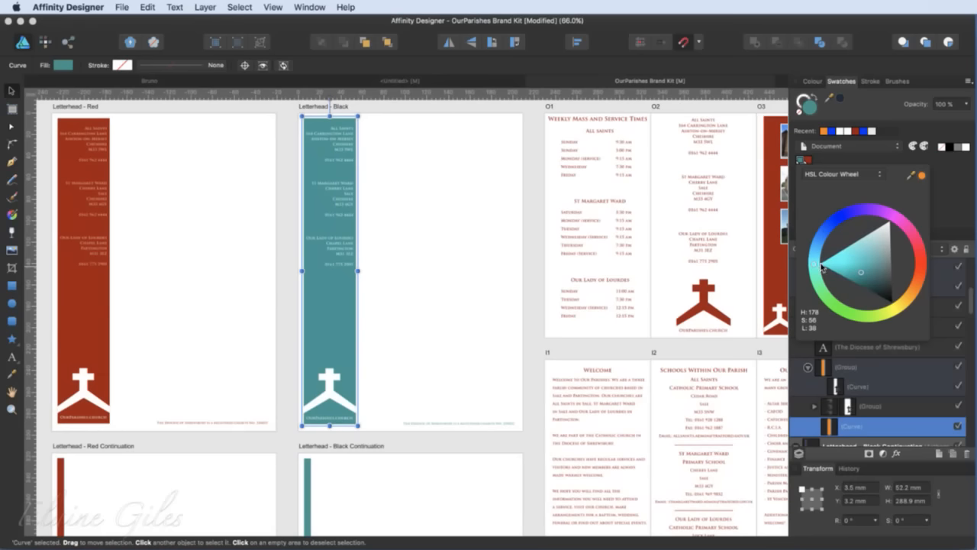
{"action": "left_click_drag", "start_coordinate": [861, 271], "coordinate": [854, 279]}
{"action": "key", "text": "super+minus"}
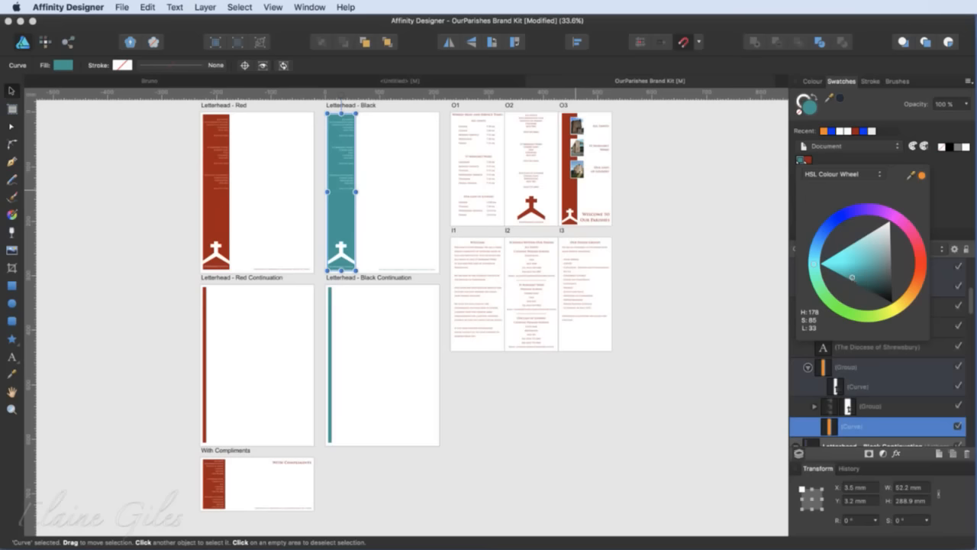
{"action": "left_click", "coordinate": [951, 184]}
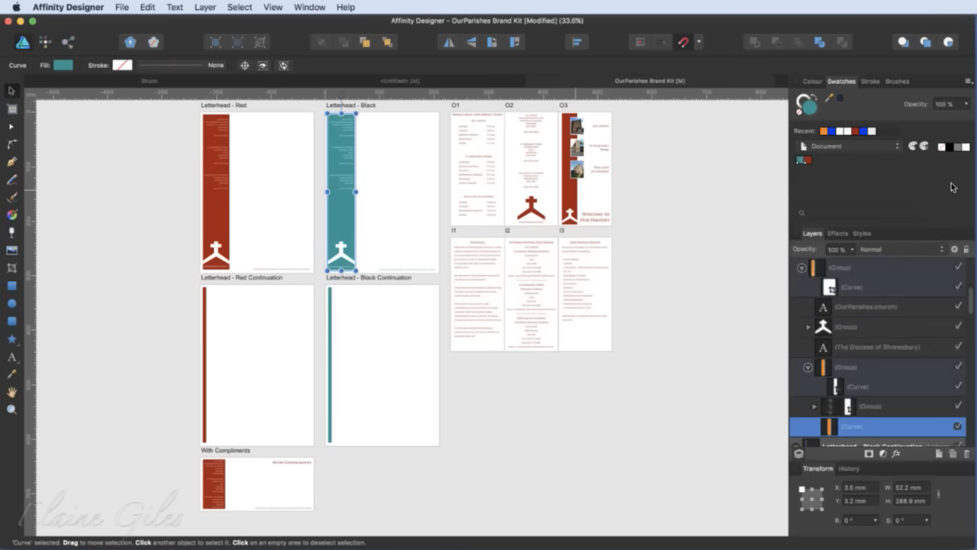
Step: Switch to the untitled document, show the Bruno Brown system palette and review the options for setting it as a default
{"action": "left_click", "coordinate": [447, 78]}
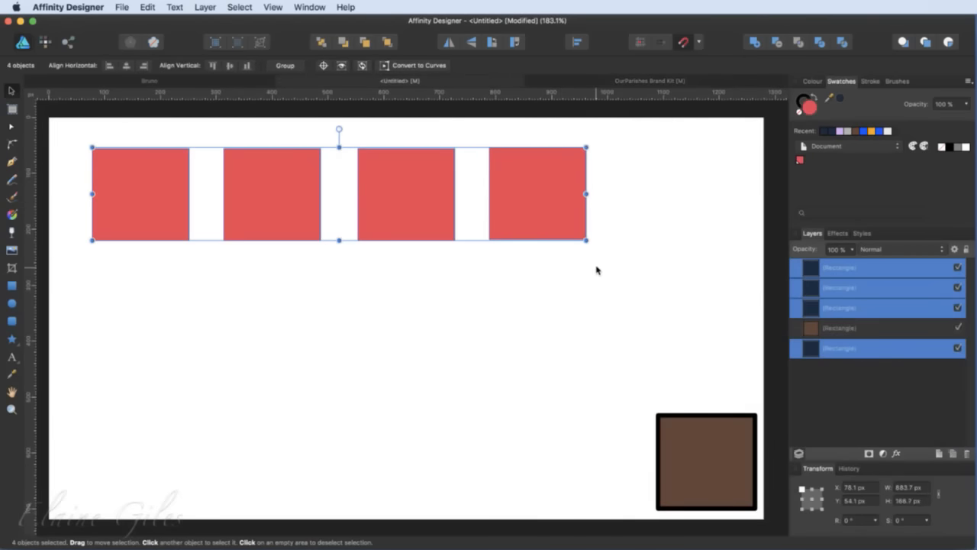
{"action": "left_click", "coordinate": [854, 150]}
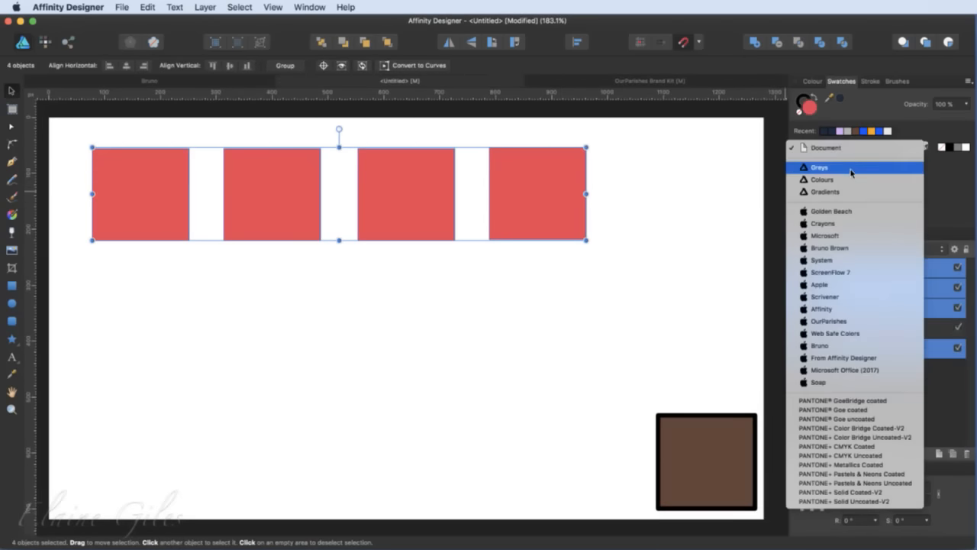
{"action": "left_click", "coordinate": [846, 247]}
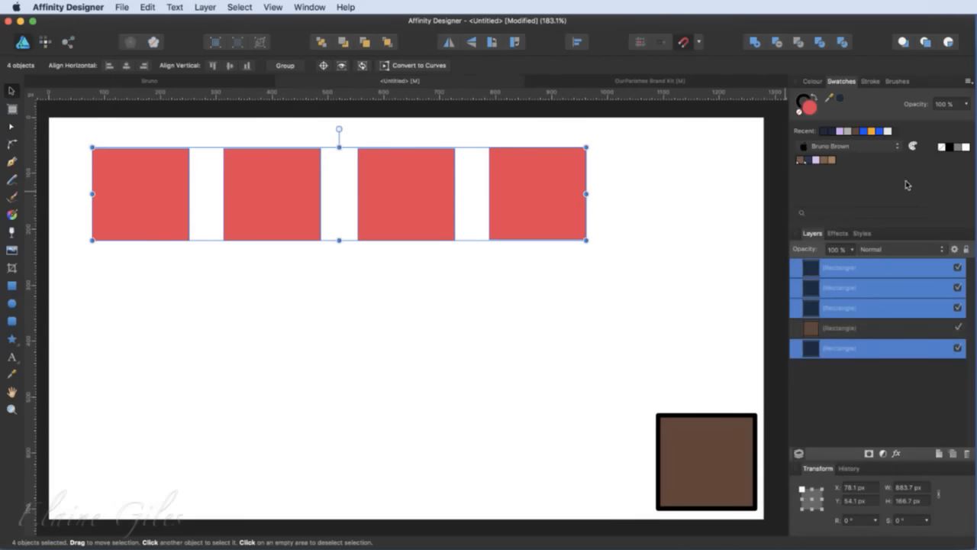
{"action": "left_click", "coordinate": [968, 81]}
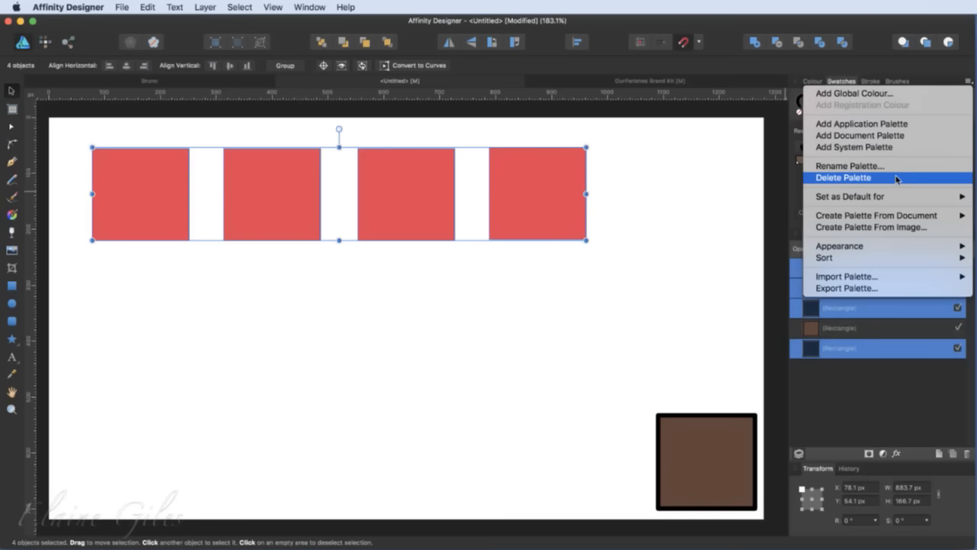
{"action": "mouse_move", "coordinate": [886, 200]}
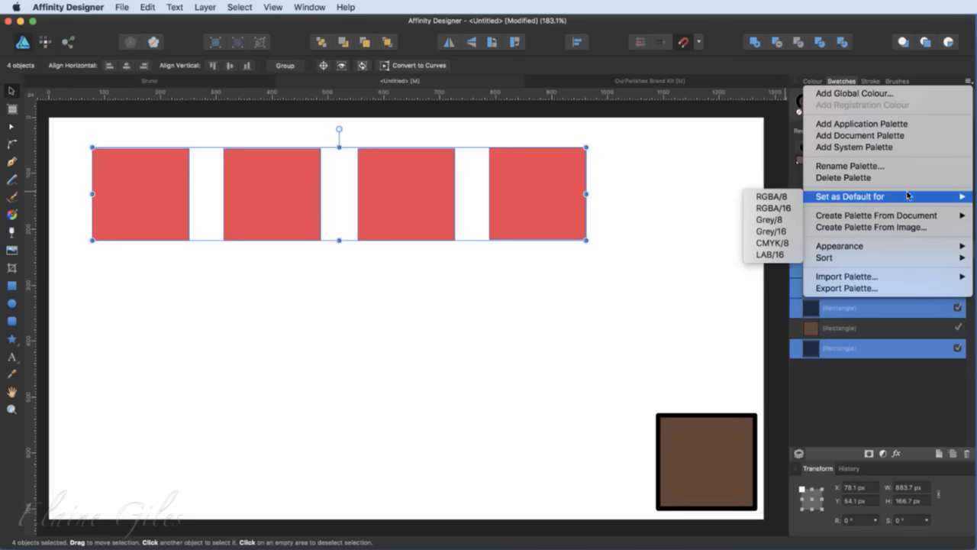
{"action": "left_click", "coordinate": [885, 386]}
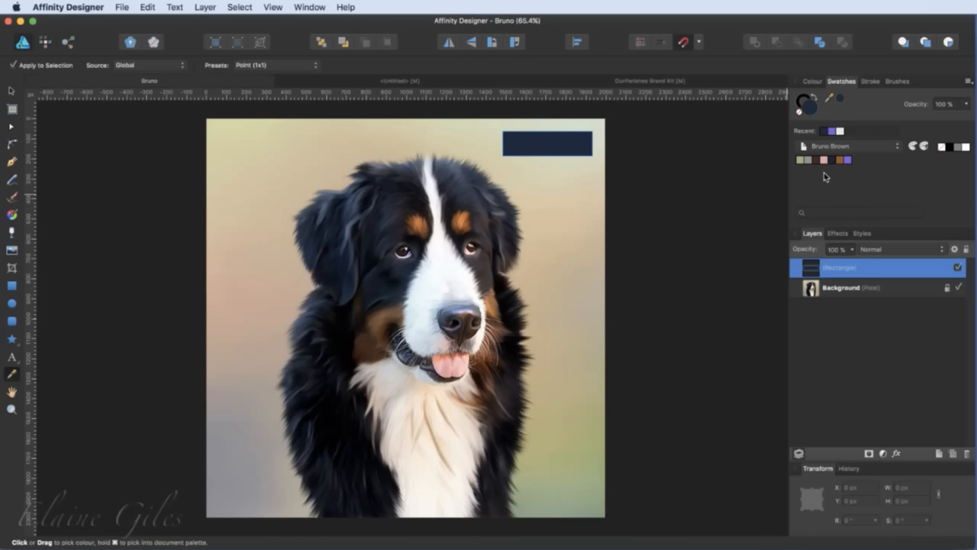
Step: Create a document palette from all the colours in the Bruno document
{"action": "left_click", "coordinate": [968, 81]}
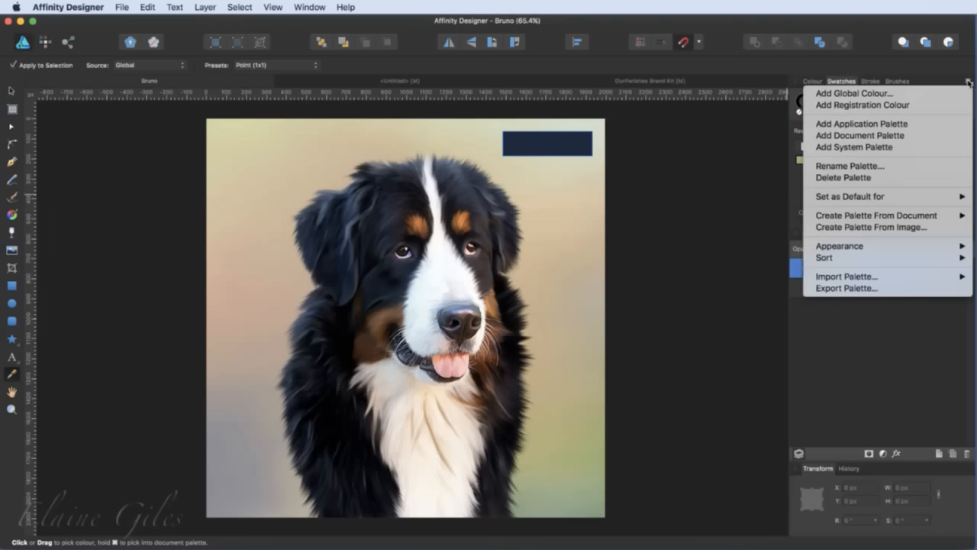
{"action": "mouse_move", "coordinate": [852, 217]}
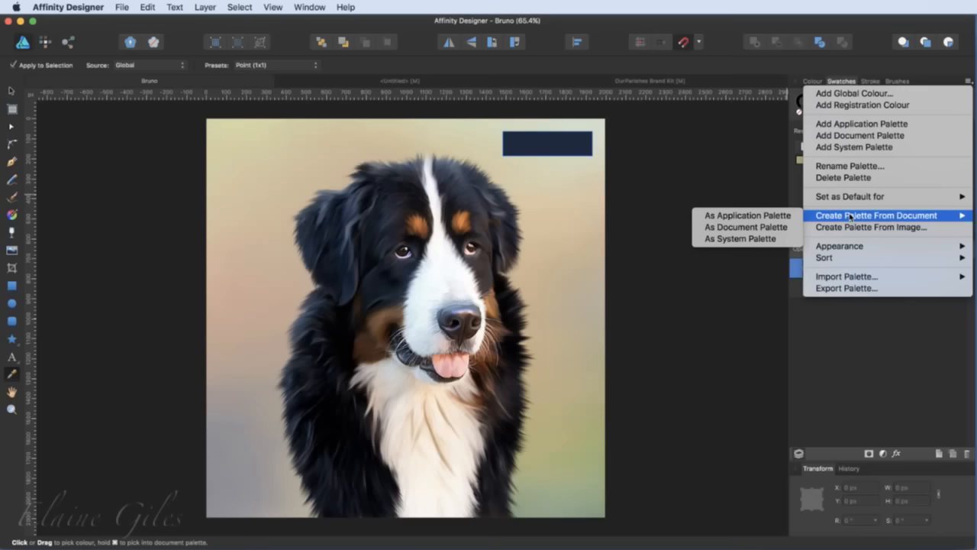
{"action": "left_click", "coordinate": [777, 228]}
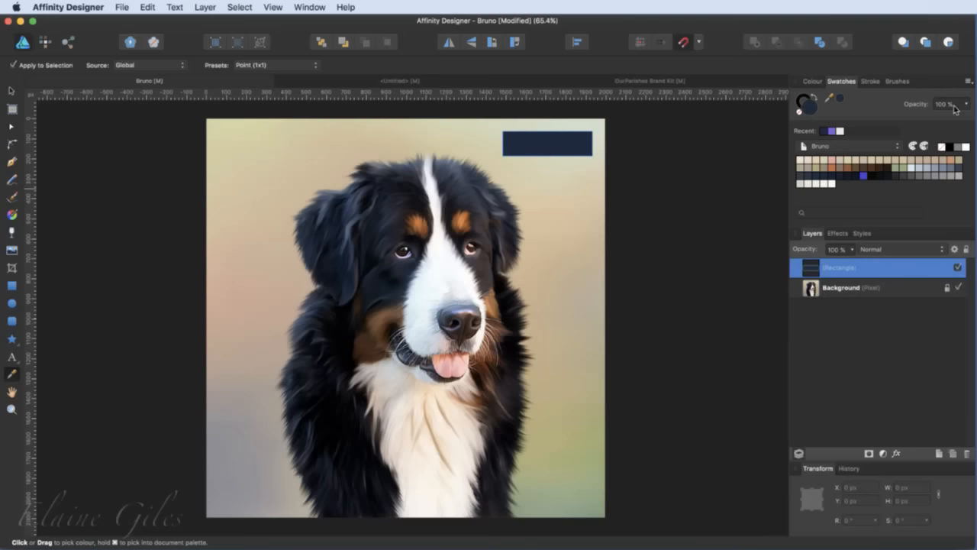
Step: Start creating a palette from an image and load peach-2573836_1920.jpg from the Data folder on the Desktop
{"action": "left_click", "coordinate": [968, 81]}
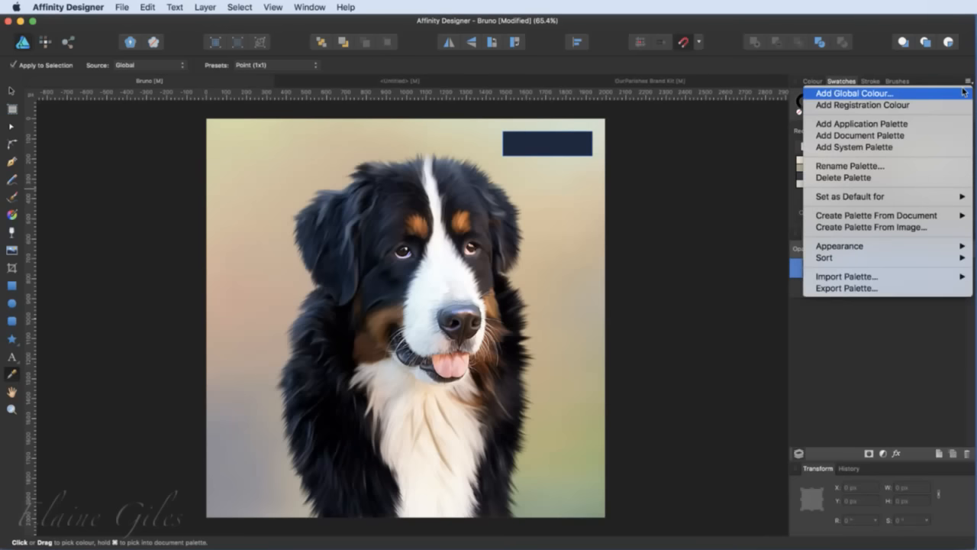
{"action": "left_click", "coordinate": [852, 228]}
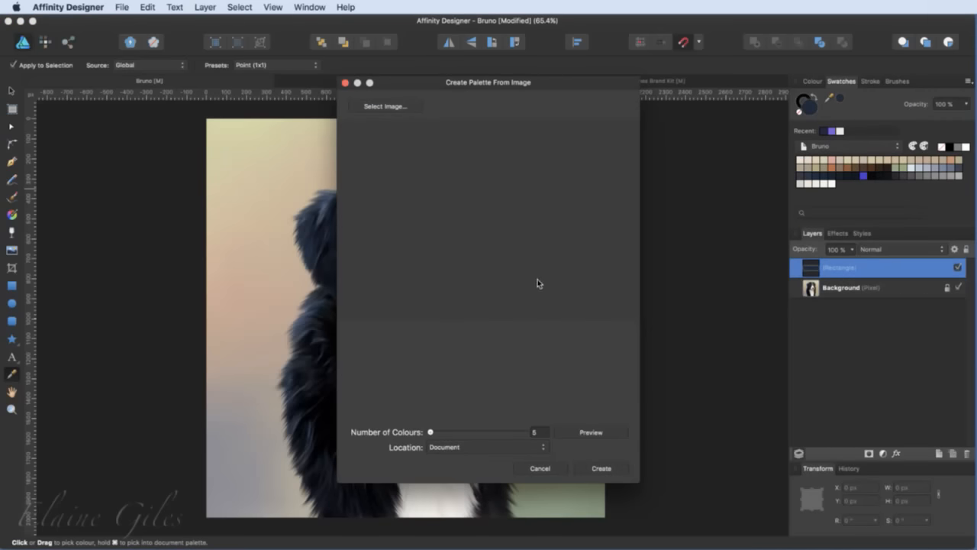
{"action": "left_click", "coordinate": [374, 108]}
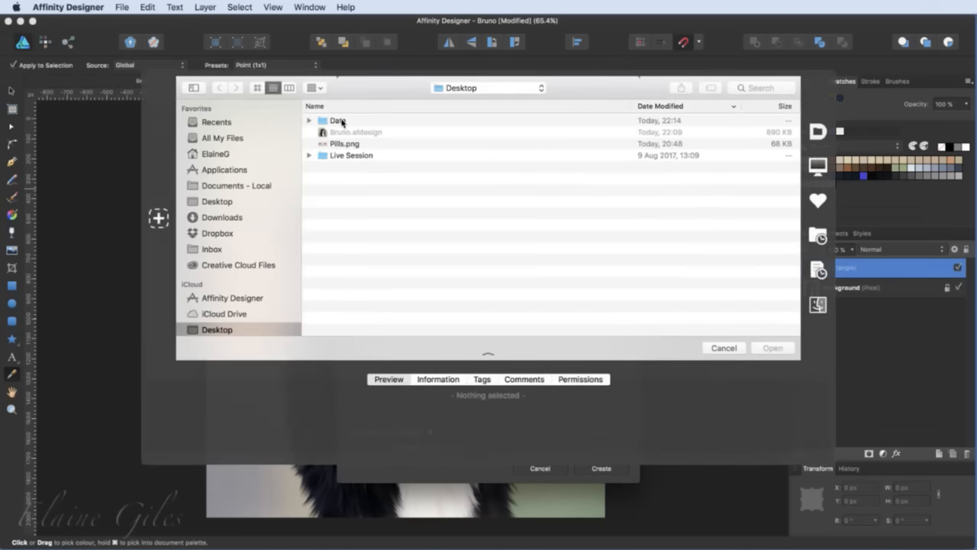
{"action": "double_click", "coordinate": [338, 121]}
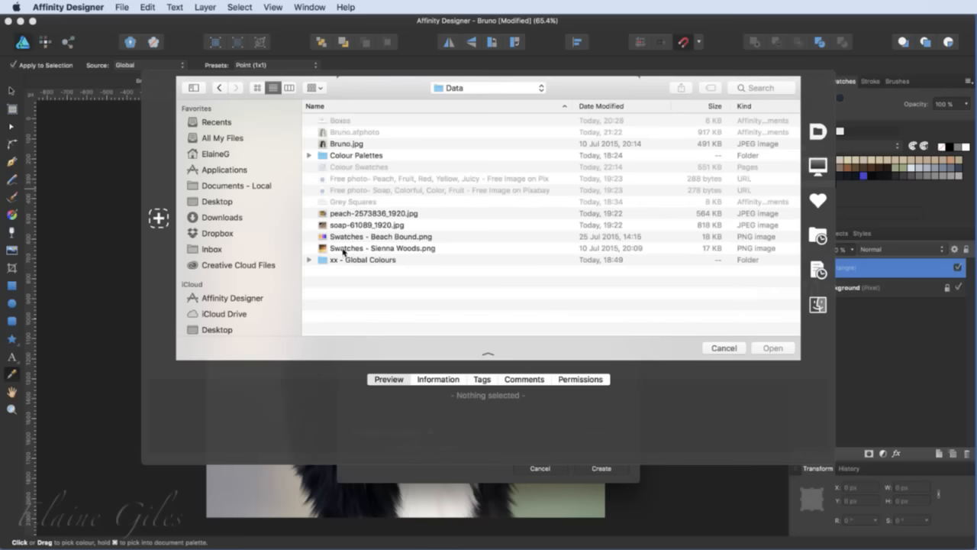
{"action": "left_click", "coordinate": [363, 216]}
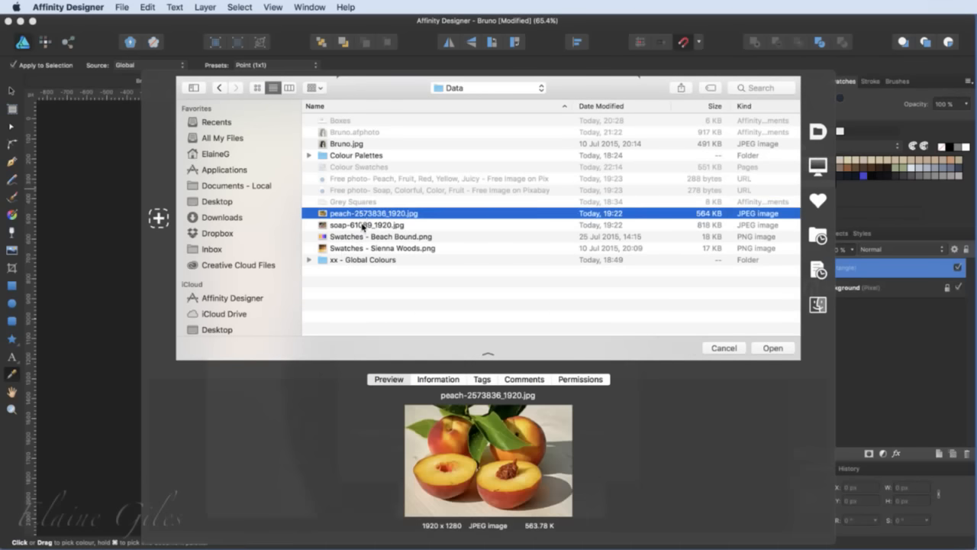
{"action": "left_click", "coordinate": [363, 227]}
{"action": "left_click", "coordinate": [365, 217]}
{"action": "left_click", "coordinate": [774, 348]}
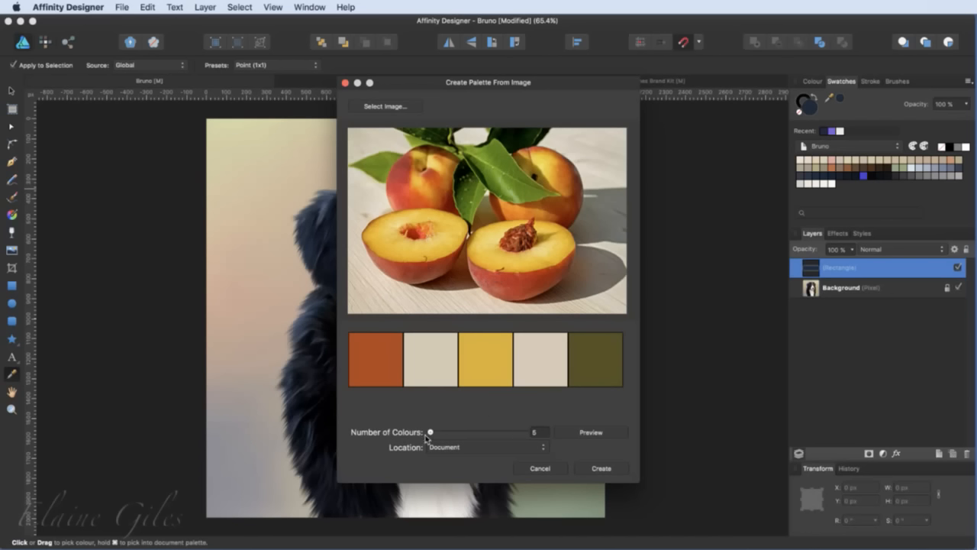
Step: Preview the peach image's palette with 3 colours and with 256 colours, looking through the larger set of swatches
{"action": "left_click_drag", "start_coordinate": [431, 433], "coordinate": [413, 433]}
{"action": "left_click", "coordinate": [593, 432]}
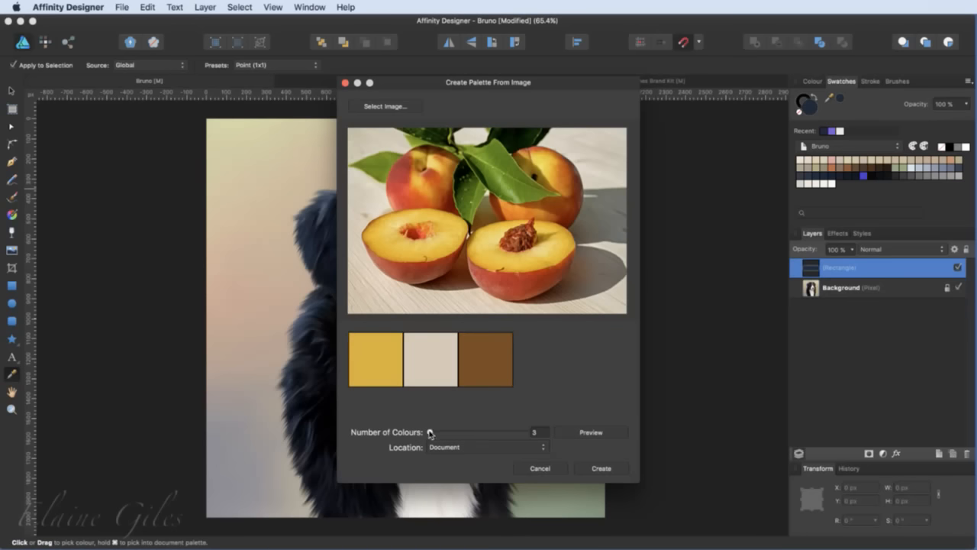
{"action": "left_click_drag", "start_coordinate": [430, 432], "coordinate": [530, 433]}
{"action": "left_click", "coordinate": [592, 432]}
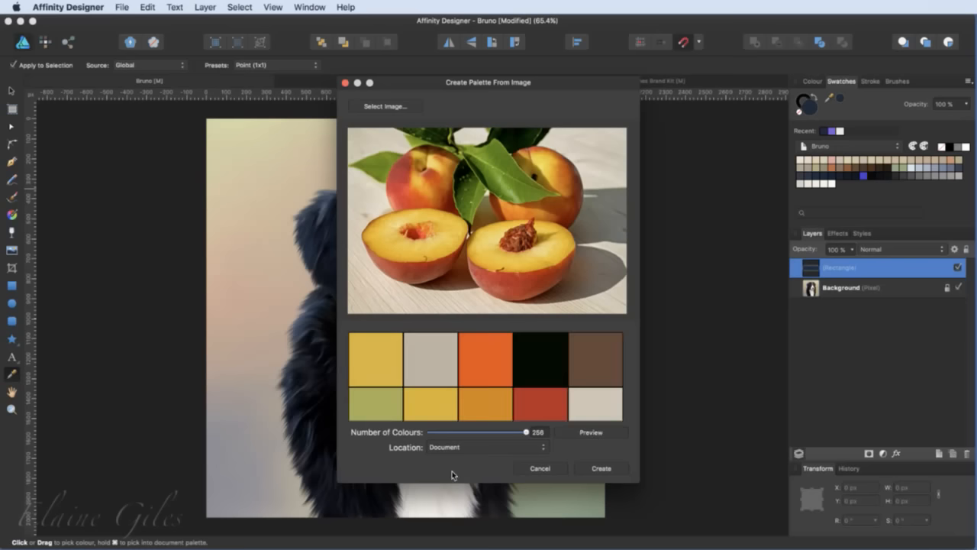
{"action": "scroll", "coordinate": [490, 399], "scroll_direction": "down", "scroll_amount": 5}
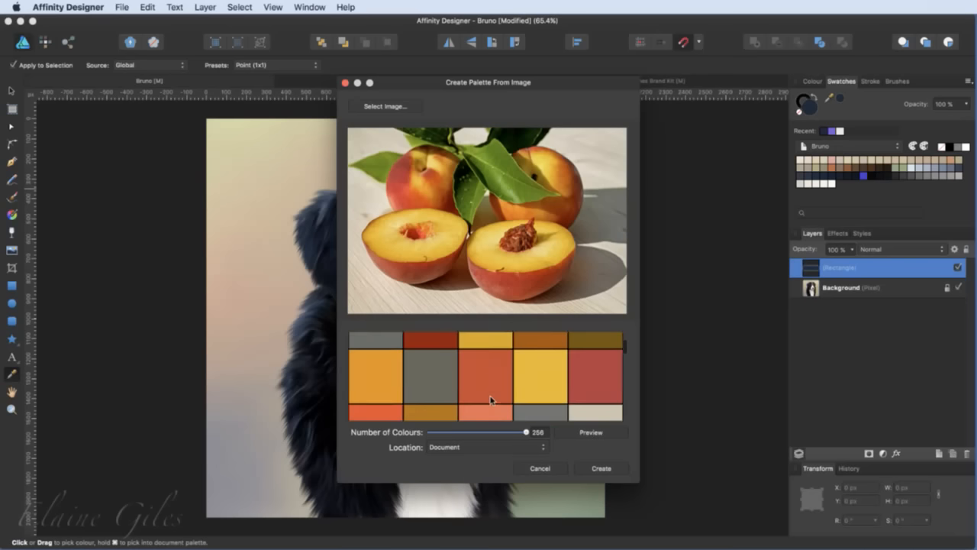
{"action": "scroll", "coordinate": [490, 399], "scroll_direction": "down", "scroll_amount": 6}
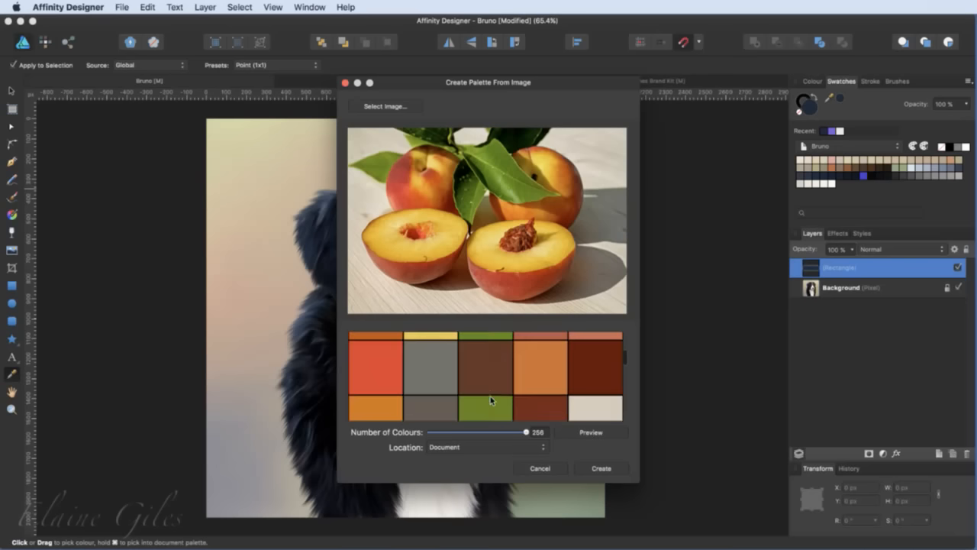
{"action": "scroll", "coordinate": [490, 400], "scroll_direction": "down", "scroll_amount": 6}
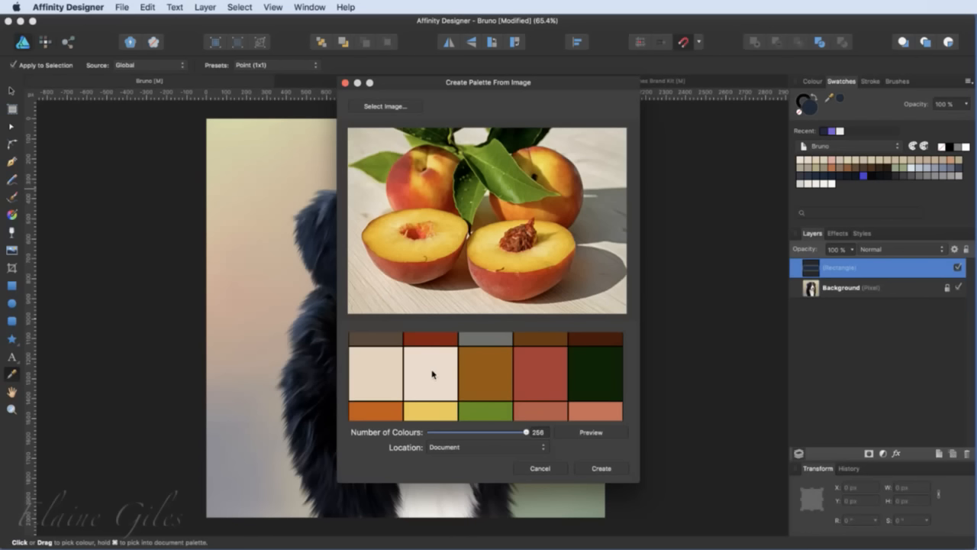
Step: Set the peach palette's number of colours to 10 and preview all the extracted swatches
{"action": "left_click_drag", "start_coordinate": [527, 433], "coordinate": [433, 433]}
{"action": "left_click", "coordinate": [591, 432]}
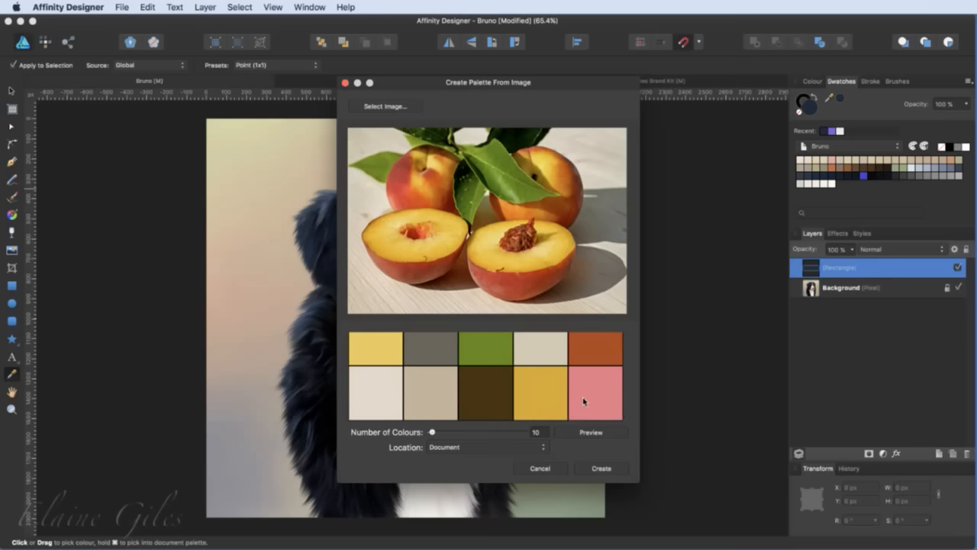
{"action": "scroll", "coordinate": [583, 401], "scroll_direction": "up", "scroll_amount": 2}
{"action": "scroll", "coordinate": [584, 400], "scroll_direction": "up", "scroll_amount": 1}
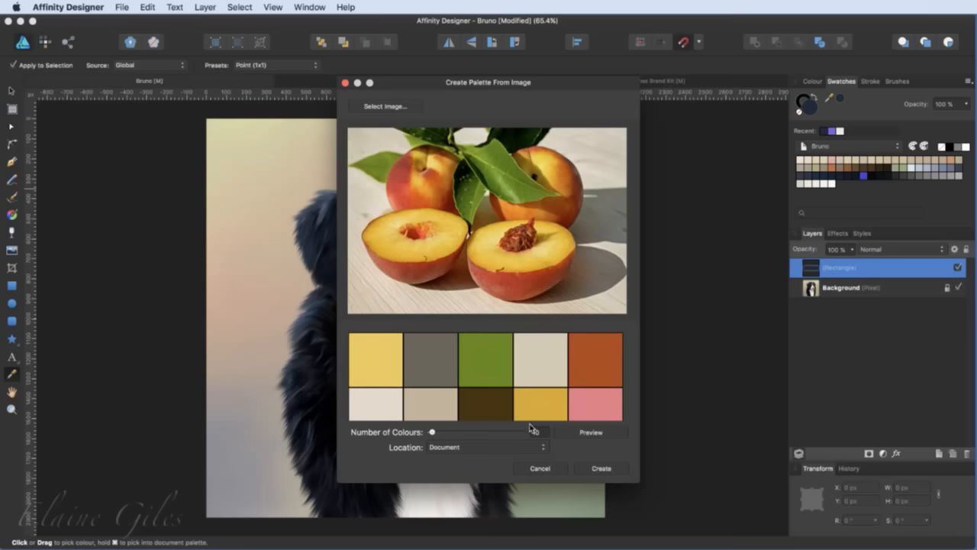
{"action": "scroll", "coordinate": [535, 416], "scroll_direction": "down", "scroll_amount": 1}
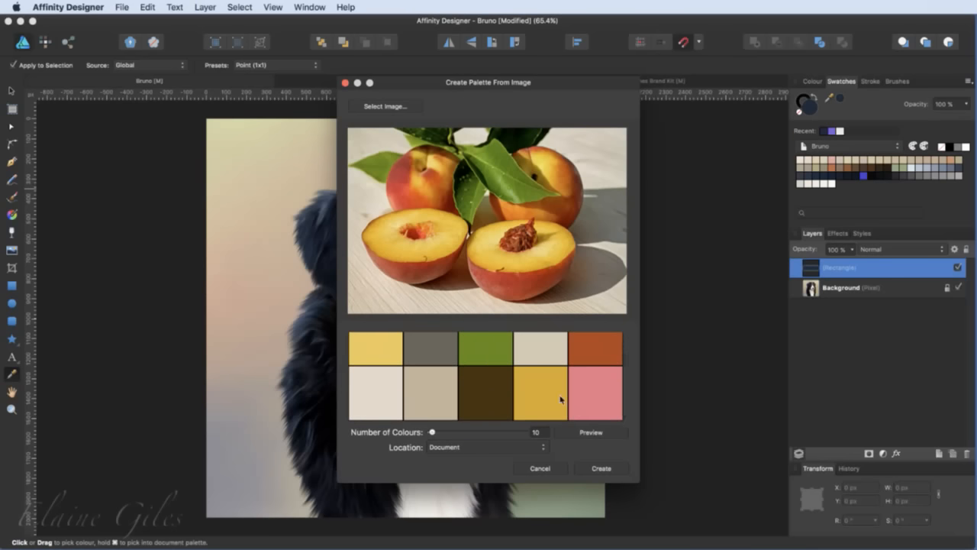
{"action": "scroll", "coordinate": [495, 380], "scroll_direction": "up", "scroll_amount": 2}
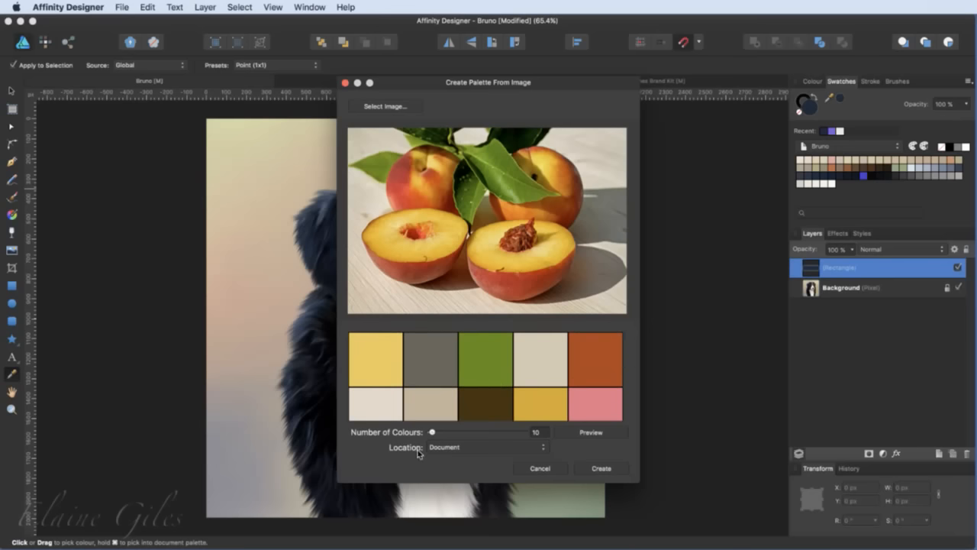
Step: Choose Currently Selected Palette as the location and add the peach image's colours to it
{"action": "left_click", "coordinate": [463, 448]}
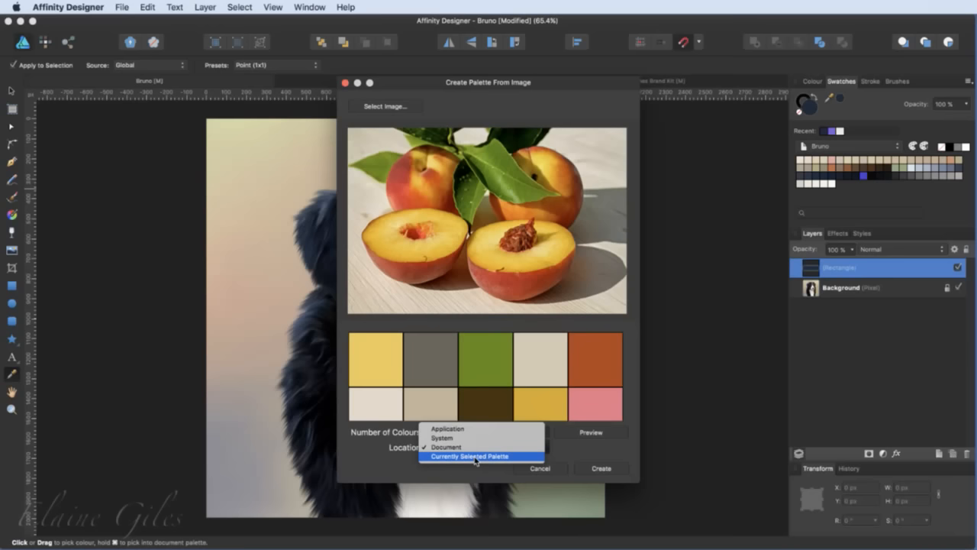
{"action": "left_click", "coordinate": [475, 455]}
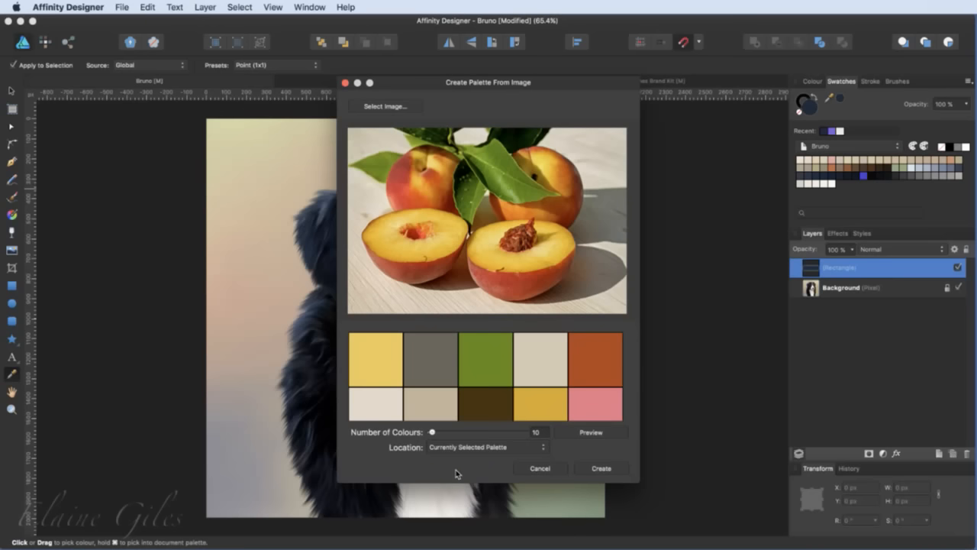
{"action": "left_click", "coordinate": [600, 468]}
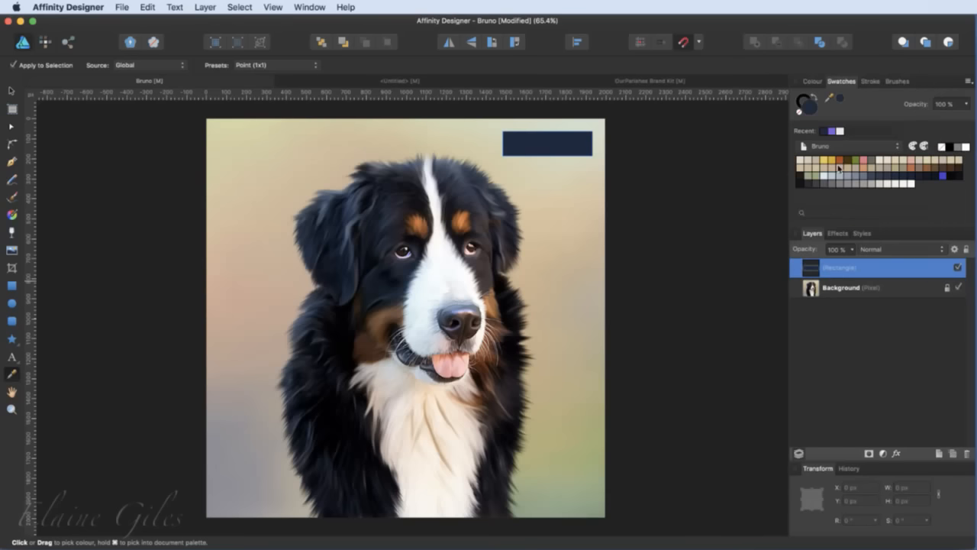
Step: Start another palette from an image and load soap-61089_1920.jpg from the Data folder
{"action": "left_click", "coordinate": [968, 81]}
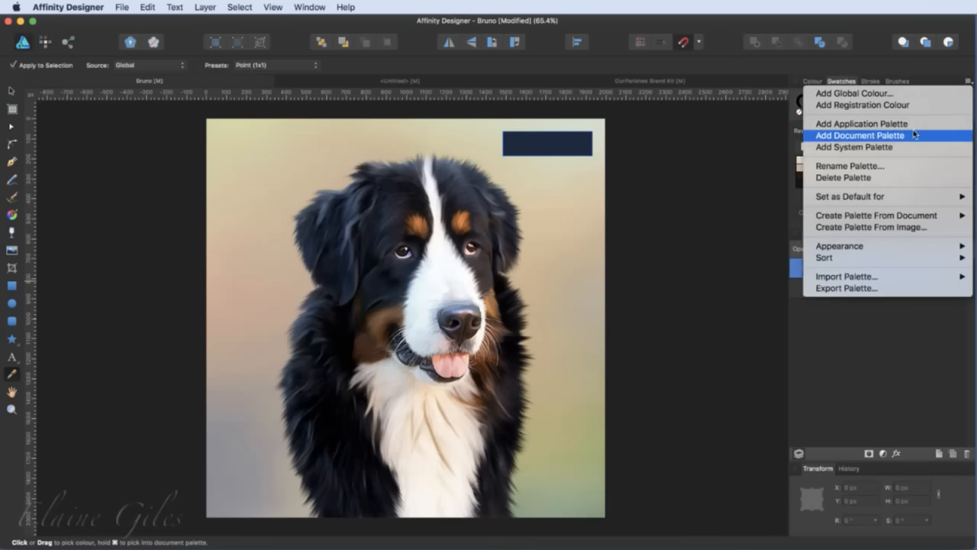
{"action": "left_click", "coordinate": [888, 228]}
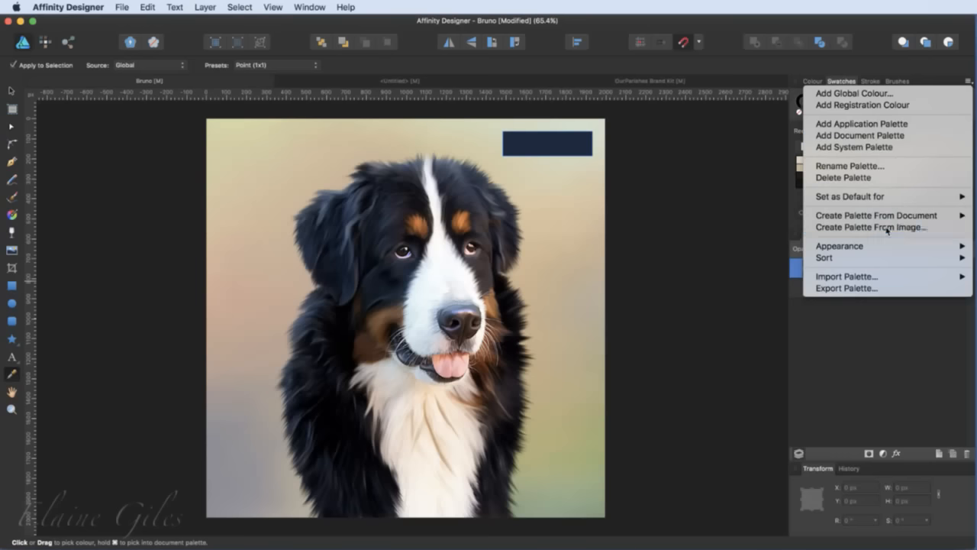
{"action": "left_click", "coordinate": [419, 121]}
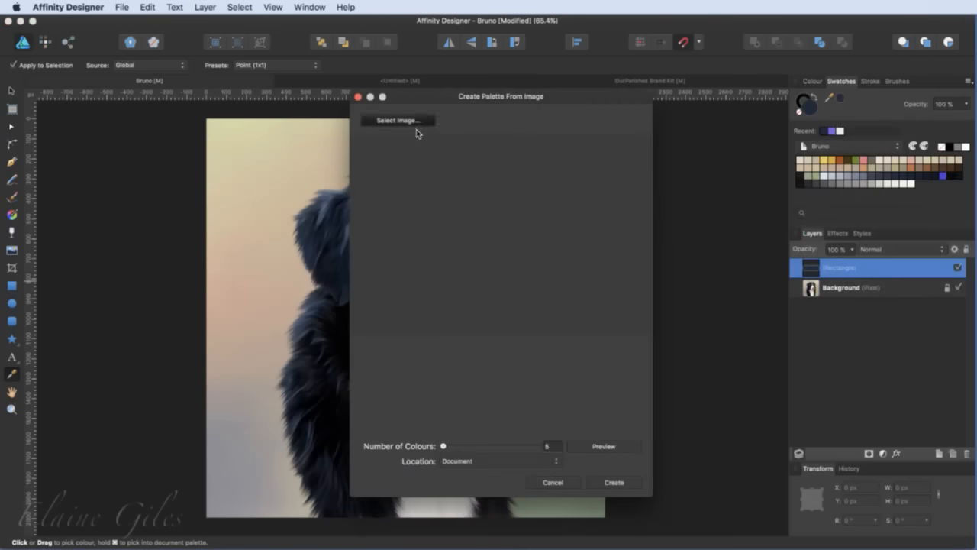
{"action": "left_click", "coordinate": [360, 227]}
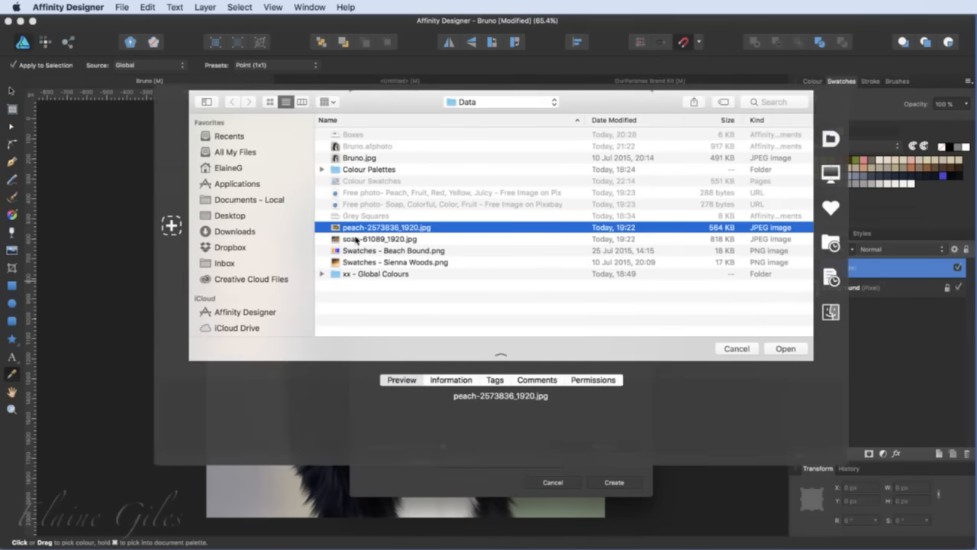
{"action": "left_click", "coordinate": [357, 239]}
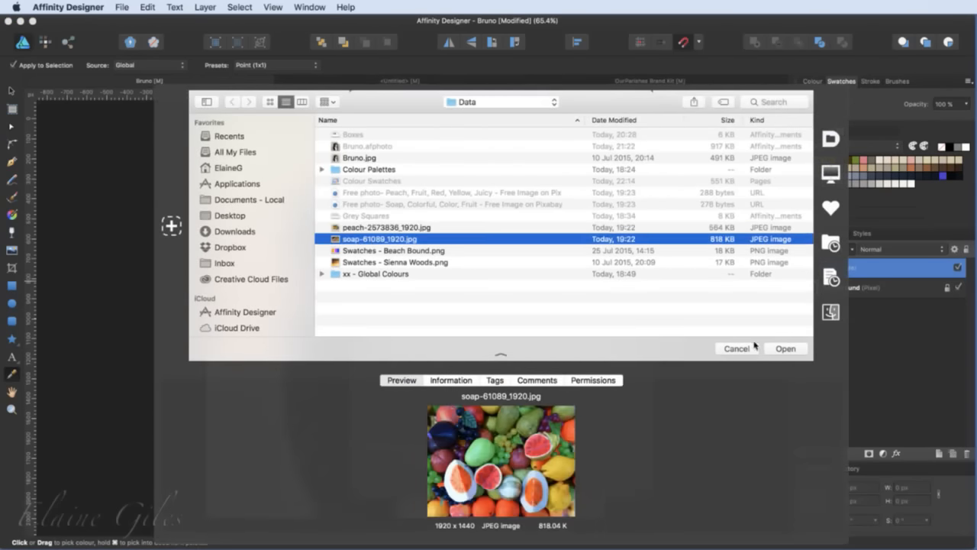
{"action": "left_click", "coordinate": [782, 348]}
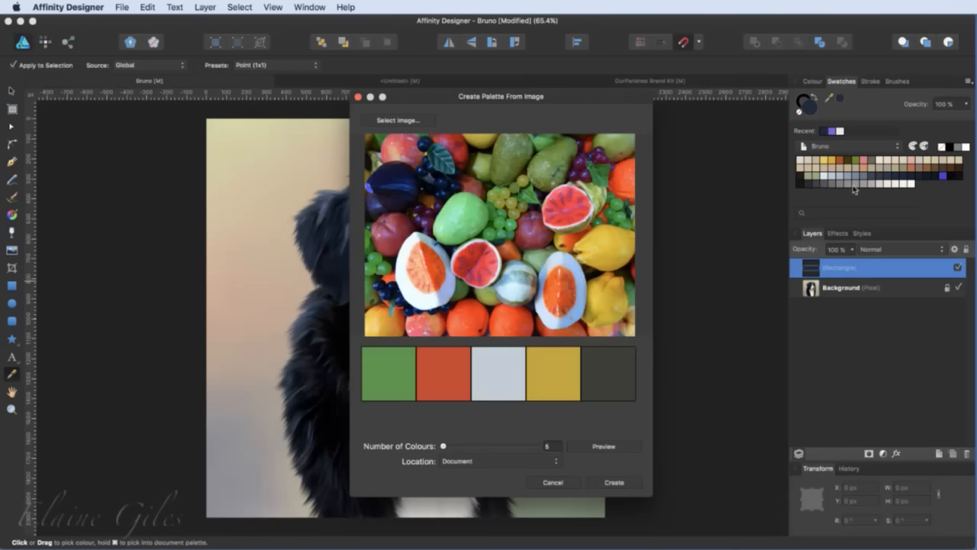
Step: Set the soap image palette to 10 colours and preview the extracted swatches
{"action": "double_click", "coordinate": [555, 447]}
{"action": "type", "text": "10"}
{"action": "key", "text": "Return"}
{"action": "left_click", "coordinate": [593, 449]}
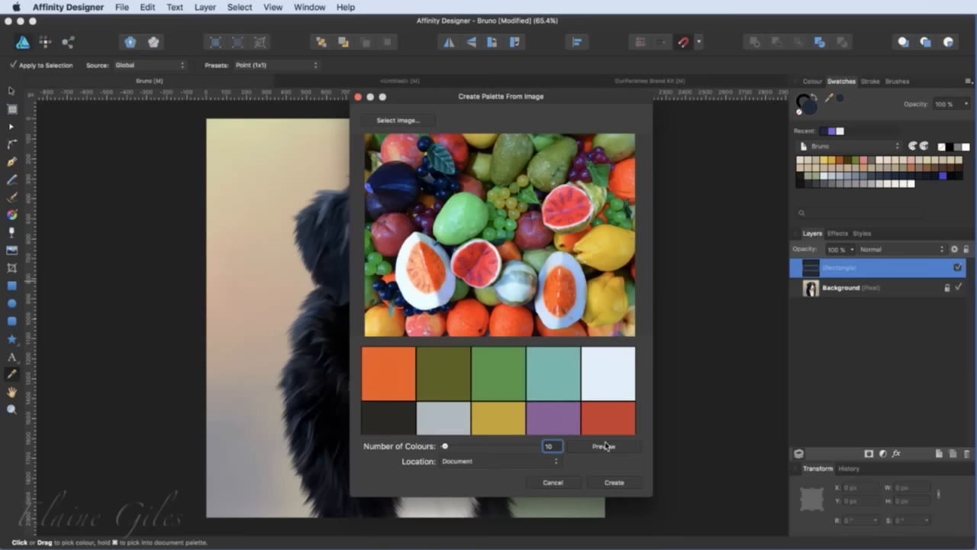
{"action": "scroll", "coordinate": [601, 419], "scroll_direction": "down", "scroll_amount": 3}
{"action": "scroll", "coordinate": [602, 418], "scroll_direction": "up", "scroll_amount": 3}
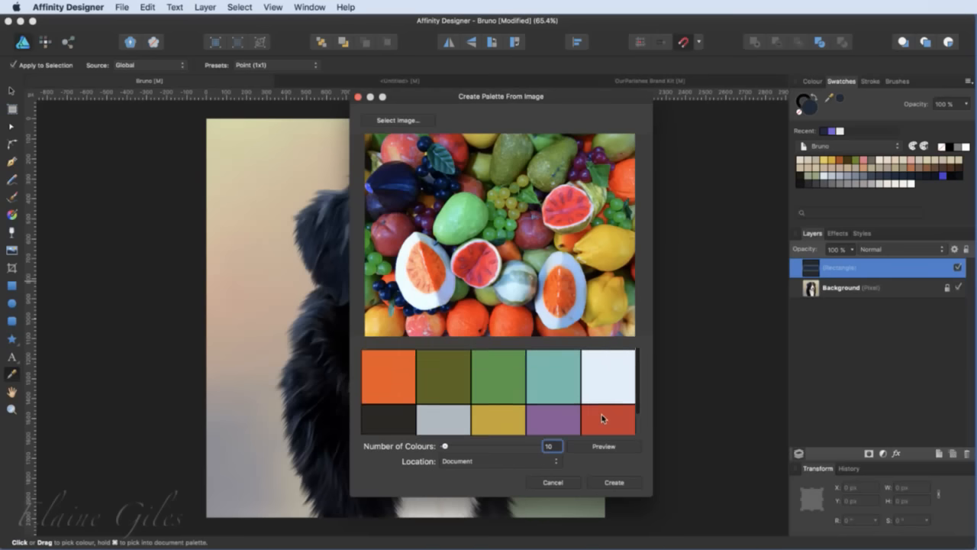
Step: Set the location to Currently Selected Palette and add the soap image's colours to the Bruno palette
{"action": "left_click", "coordinate": [483, 461]}
{"action": "left_click", "coordinate": [488, 471]}
{"action": "left_click", "coordinate": [616, 483]}
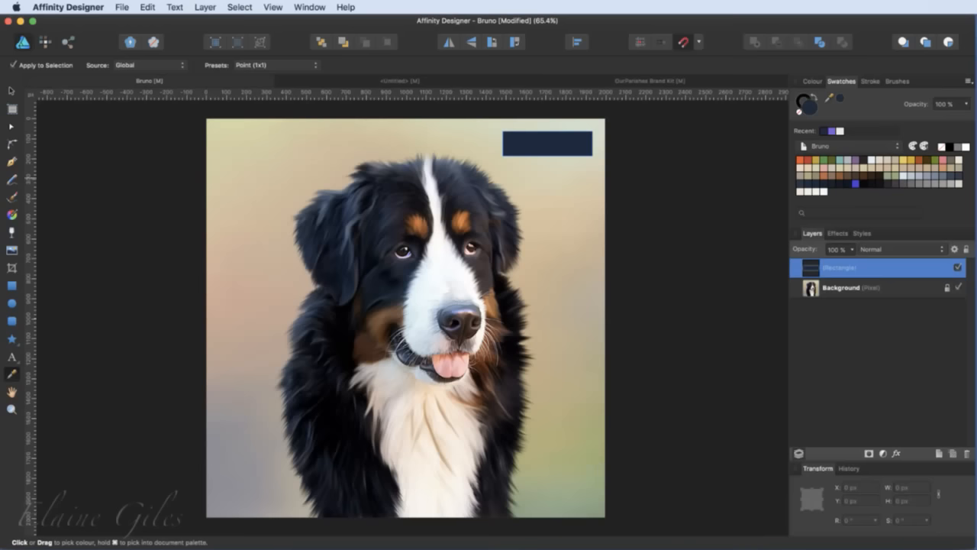
Step: Import Microsoft.ase from the Colour Palettes folder as a document palette and keep it selected in the palette list
{"action": "left_click", "coordinate": [968, 82]}
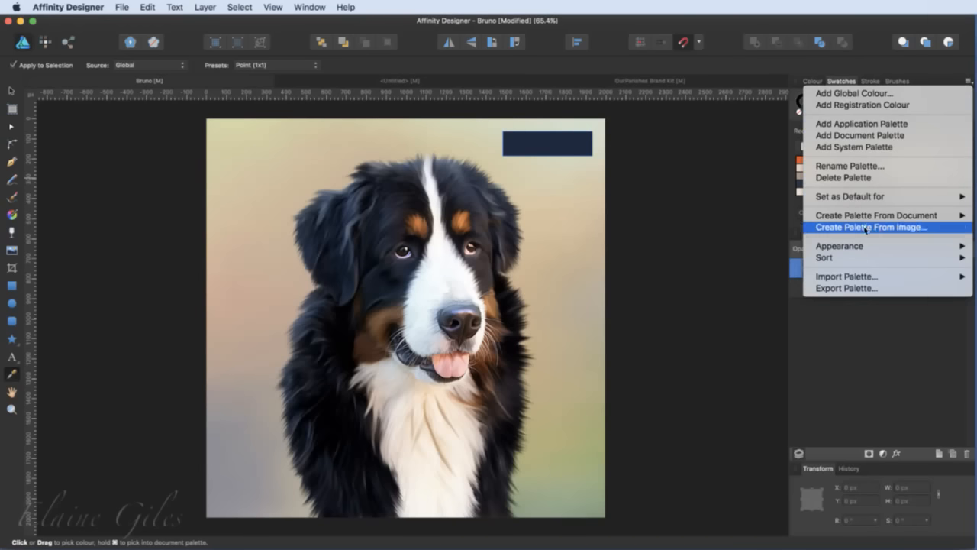
{"action": "mouse_move", "coordinate": [852, 282]}
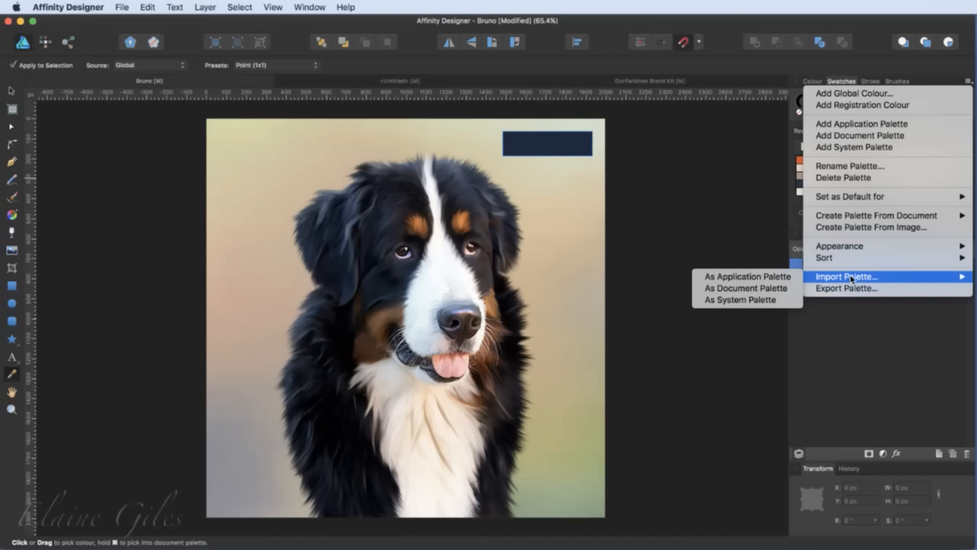
{"action": "left_click", "coordinate": [746, 287]}
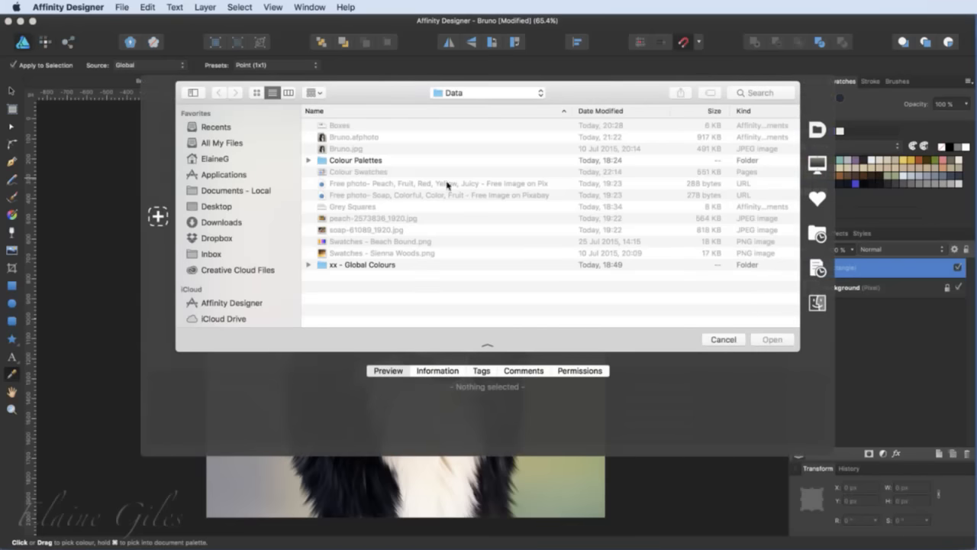
{"action": "double_click", "coordinate": [371, 161]}
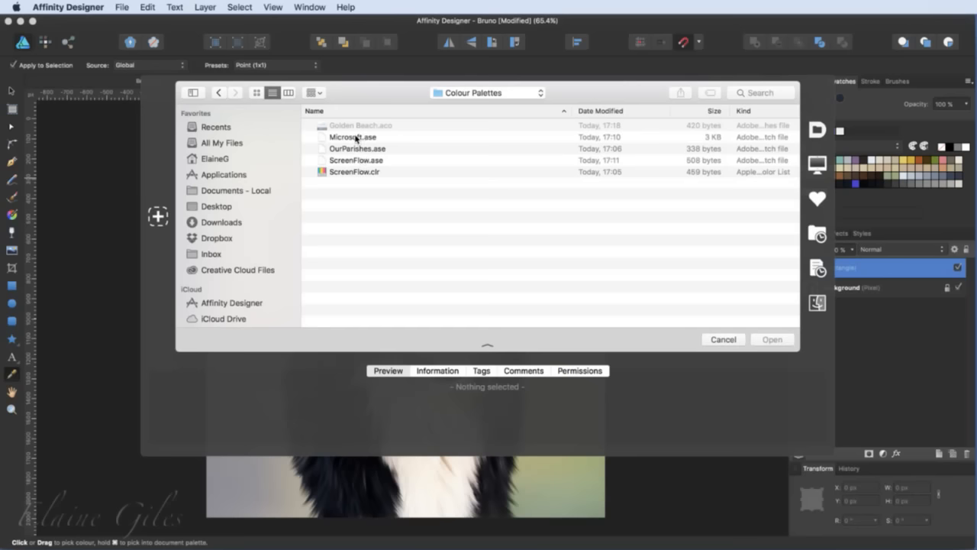
{"action": "left_click", "coordinate": [355, 138]}
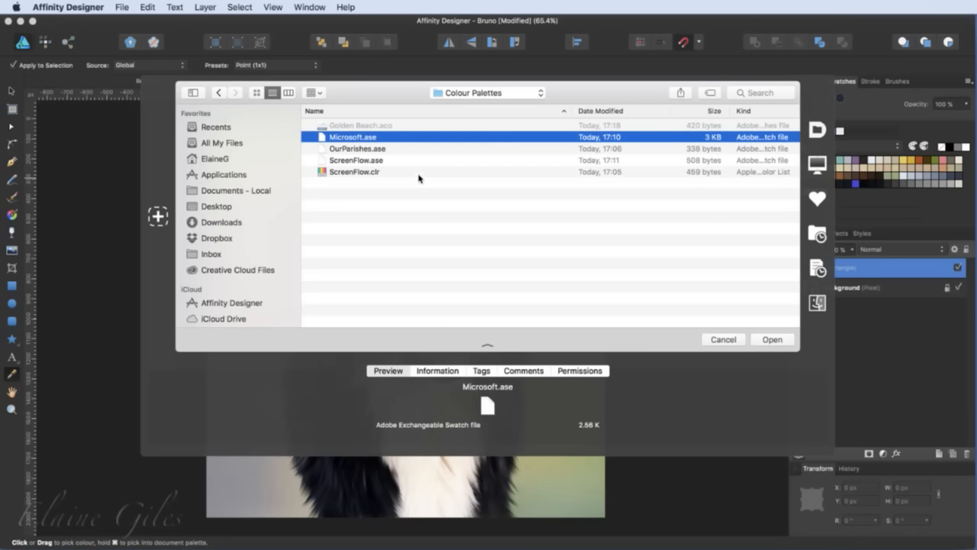
{"action": "left_click", "coordinate": [765, 339]}
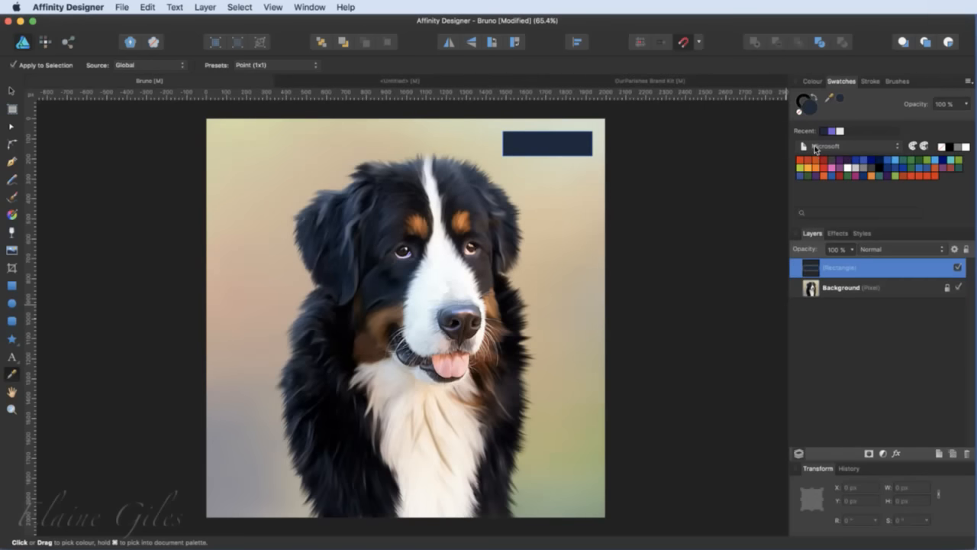
{"action": "left_click", "coordinate": [868, 147]}
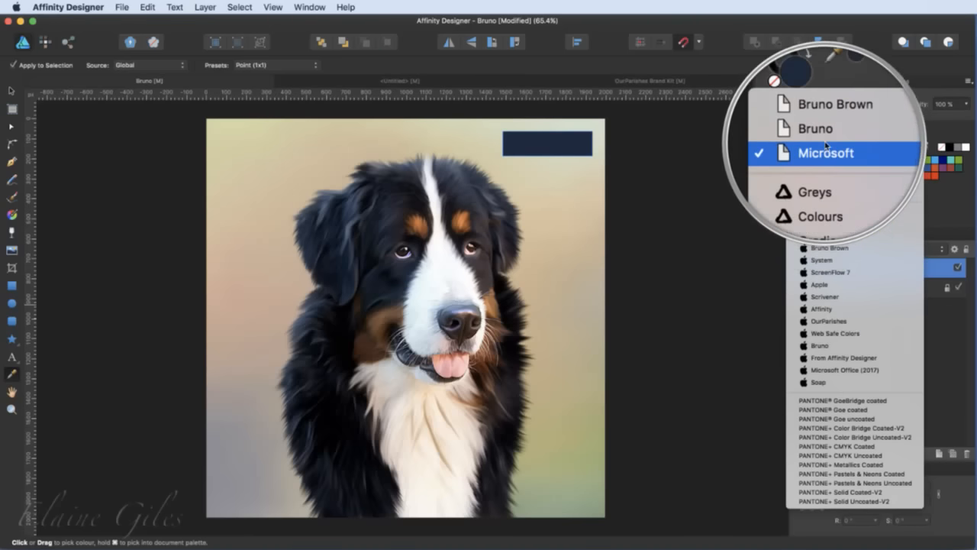
{"action": "left_click", "coordinate": [825, 146]}
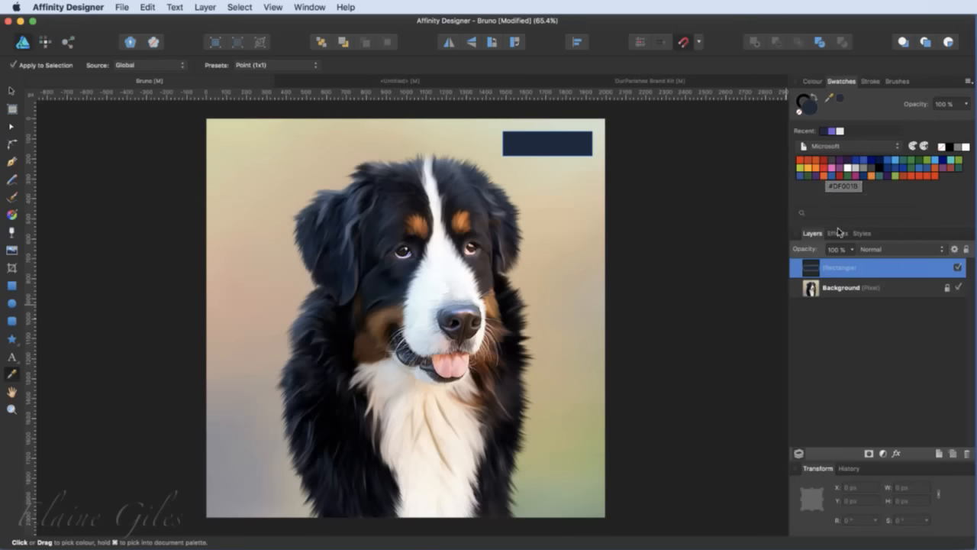
Step: Search the Microsoft palette's swatches for Visio, office and word, clearing each search
{"action": "type", "text": "V"}
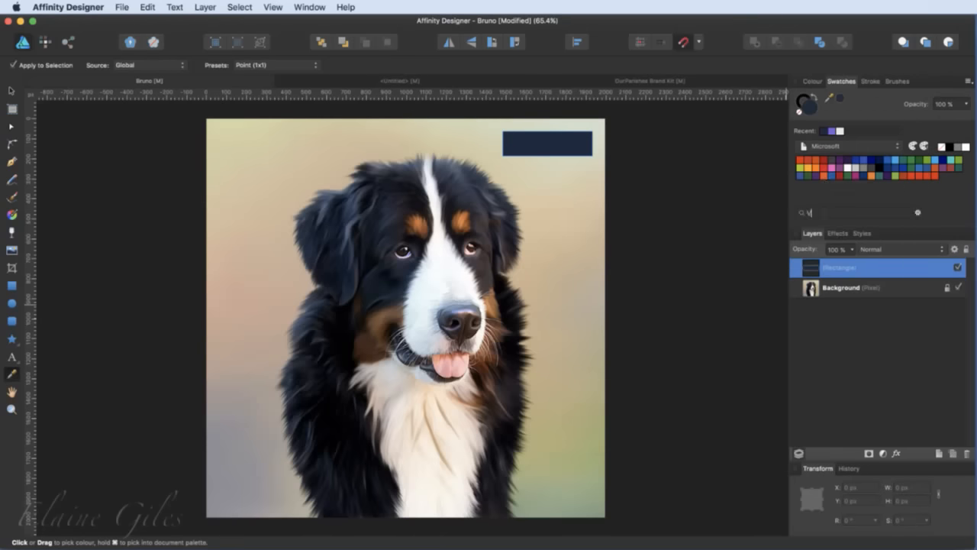
{"action": "type", "text": "isio"}
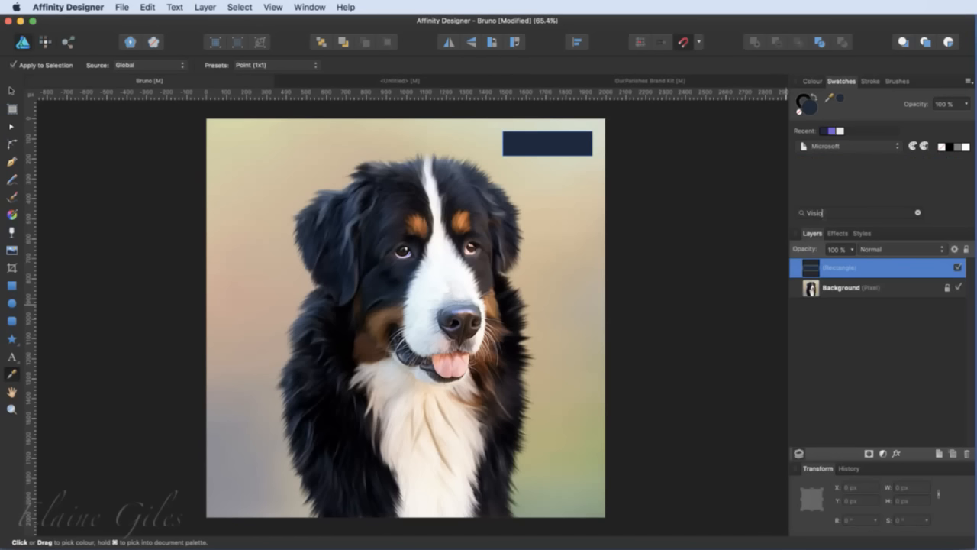
{"action": "key", "text": "BackSpace"}
{"action": "key", "text": "BackSpace"}
{"action": "key", "text": "BackSpace"}
{"action": "type", "text": "office"}
{"action": "key", "text": "BackSpace"}
{"action": "key", "text": "BackSpace"}
{"action": "key", "text": "BackSpace"}
{"action": "key", "text": "BackSpace"}
{"action": "key", "text": "BackSpace"}
{"action": "key", "text": "BackSpace"}
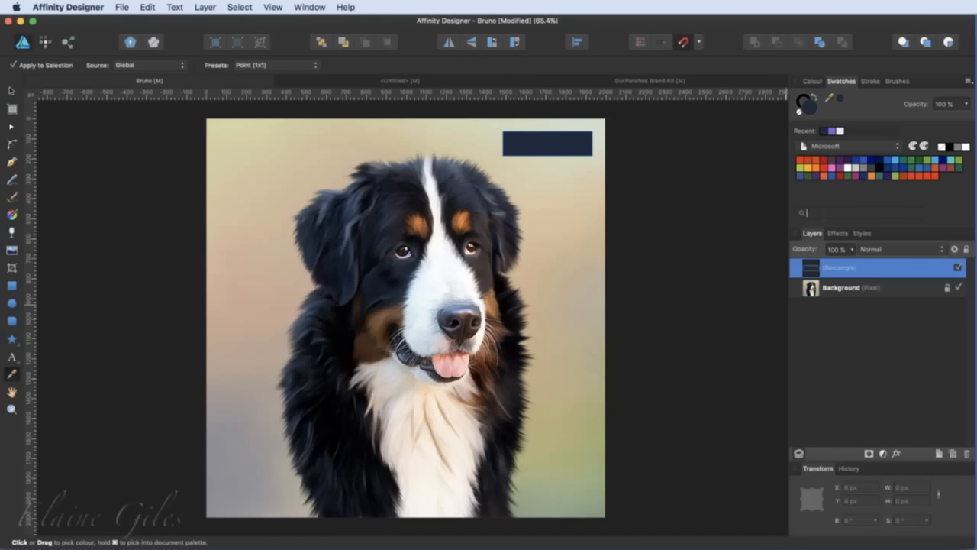
{"action": "type", "text": "word"}
{"action": "key", "text": "BackSpace"}
{"action": "key", "text": "BackSpace"}
{"action": "key", "text": "BackSpace"}
{"action": "key", "text": "BackSpace"}
Step: Fill the rectangle with the dark green #0D6126 swatch and rename that swatch Excel
{"action": "right_click", "coordinate": [921, 158]}
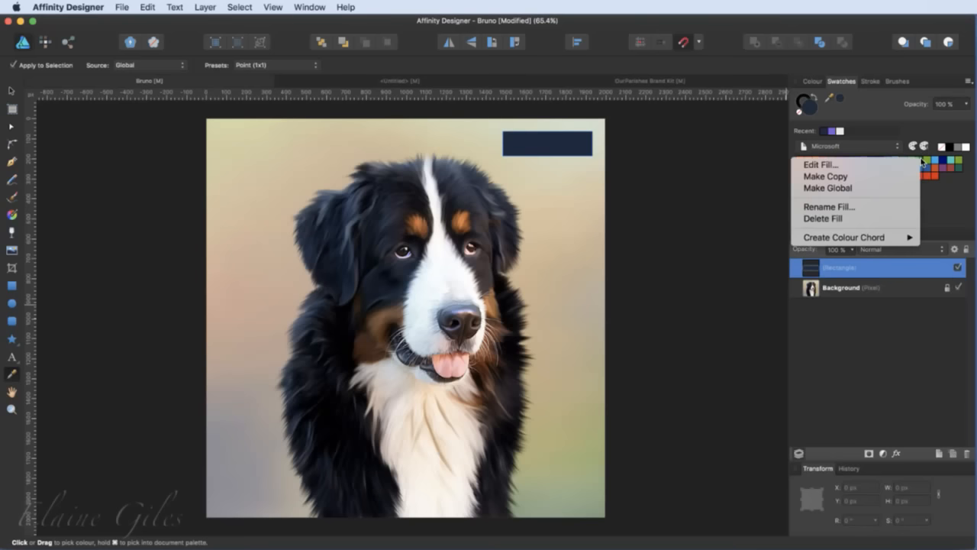
{"action": "left_click", "coordinate": [899, 164]}
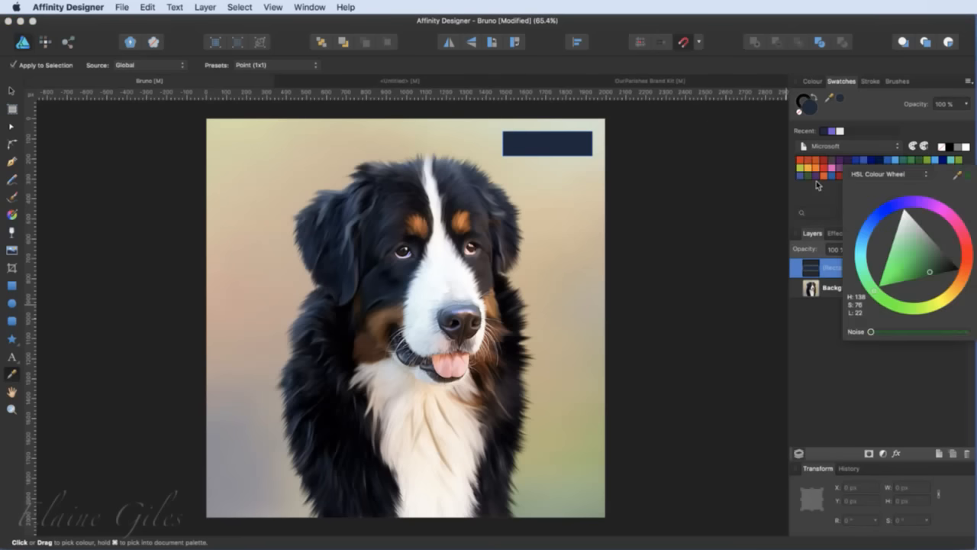
{"action": "left_click", "coordinate": [921, 161]}
{"action": "right_click", "coordinate": [920, 159]}
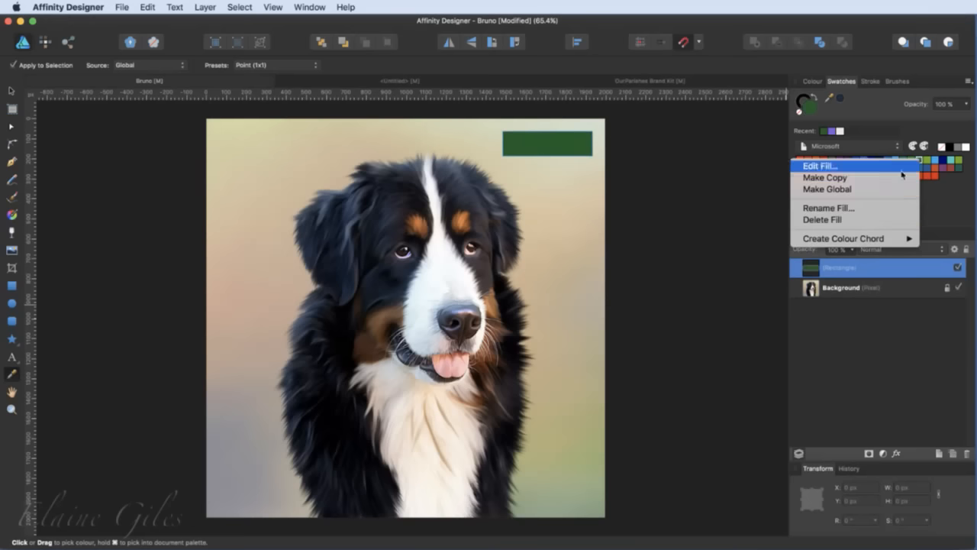
{"action": "left_click", "coordinate": [837, 207]}
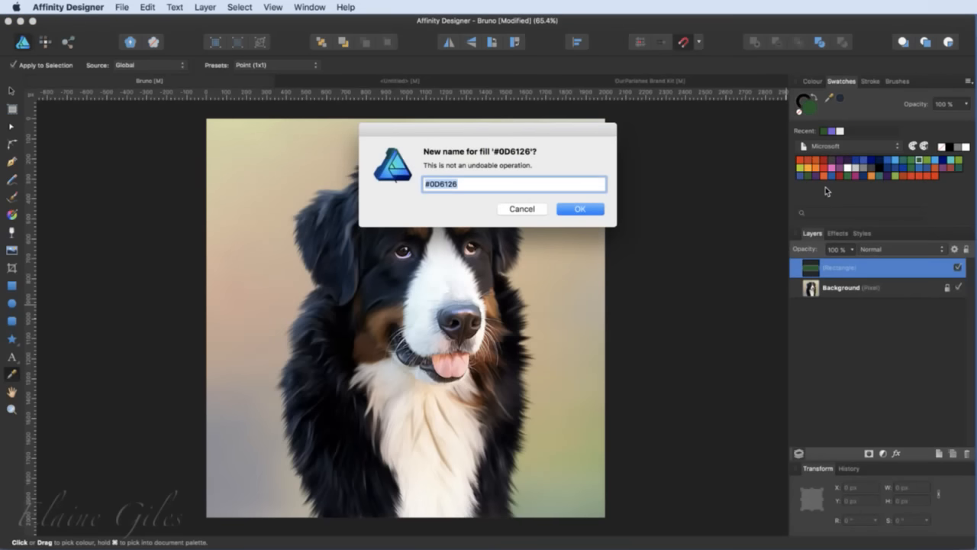
{"action": "type", "text": "Excel"}
{"action": "key", "text": "Return"}
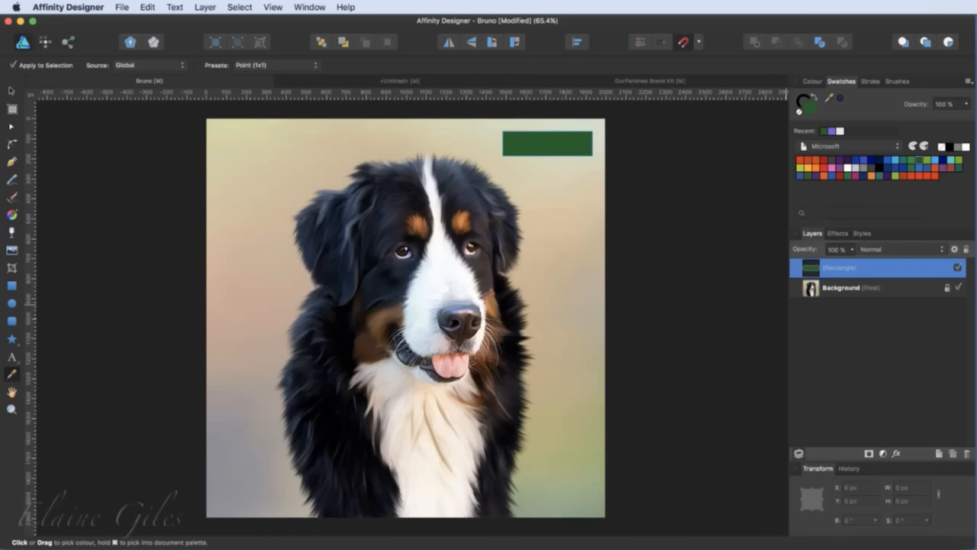
Step: Search the palette's swatches for excel and clear the search
{"action": "type", "text": "excel"}
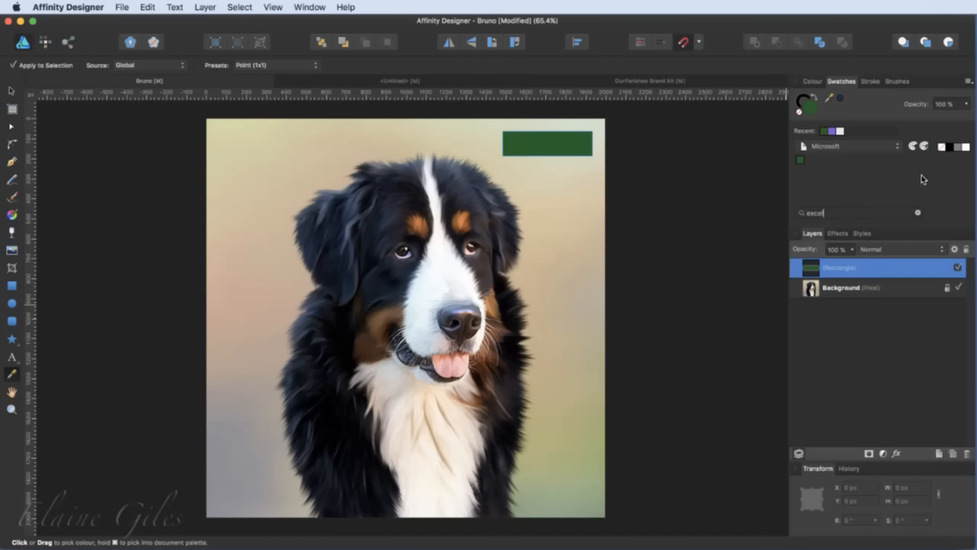
{"action": "left_click", "coordinate": [917, 213]}
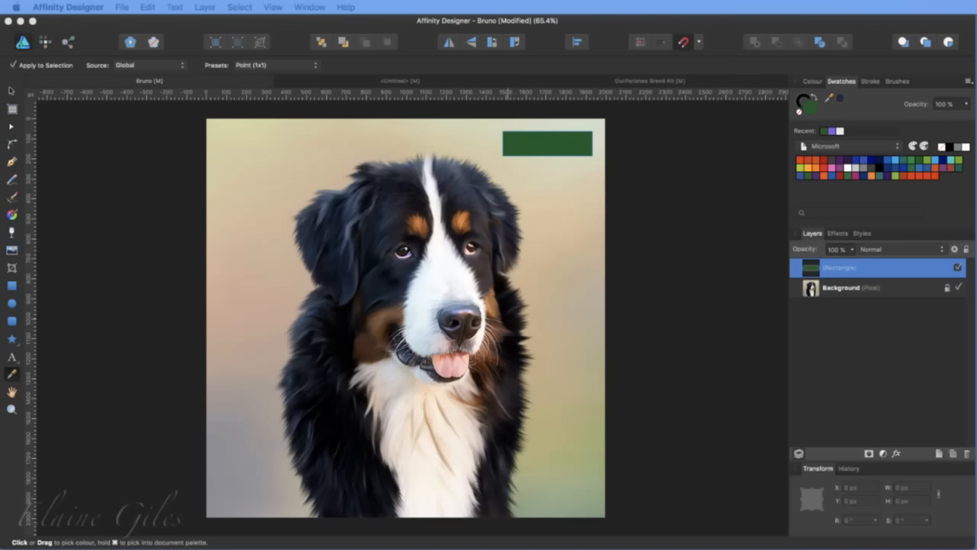
Step: Switch to Finder's Colour Palettes folder and preview Golden Beach.aco with Quick Look
{"action": "left_click_drag", "start_coordinate": [0, 276], "coordinate": [526, 87]}
{"action": "left_click", "coordinate": [313, 126]}
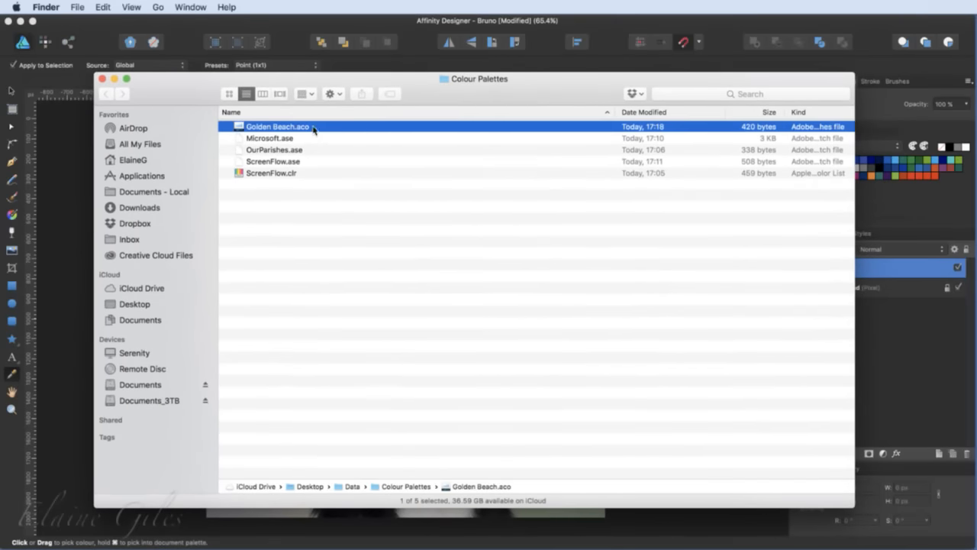
{"action": "key", "text": "space"}
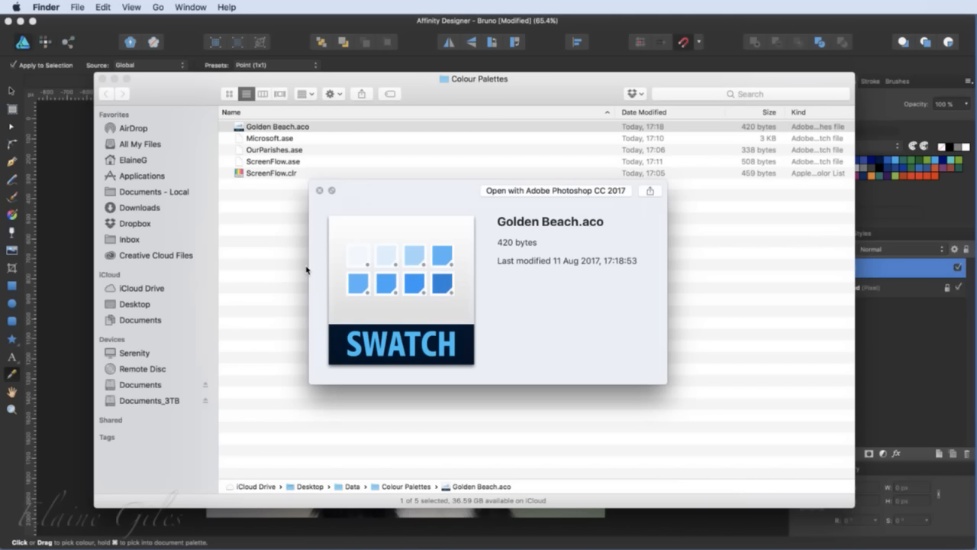
{"action": "key", "text": "space"}
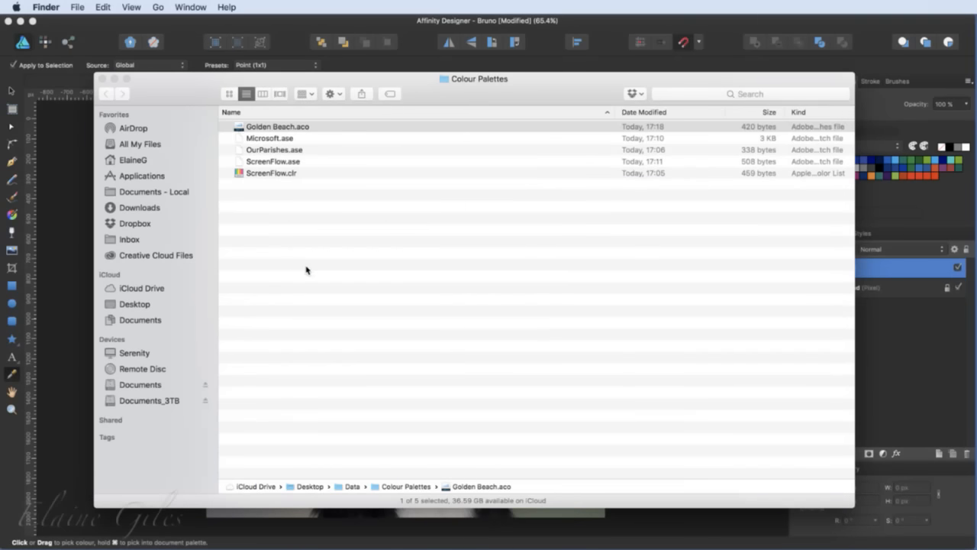
Step: Rename the file Golden Beach.aco as Golden Beach Spain.aco
{"action": "key", "text": "Return"}
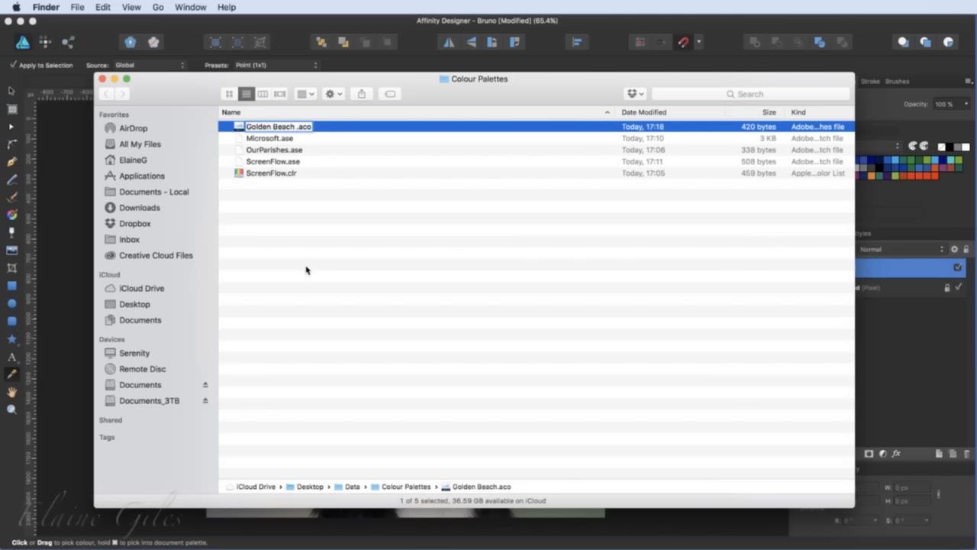
{"action": "type", "text": "Spain"}
{"action": "key", "text": "Return"}
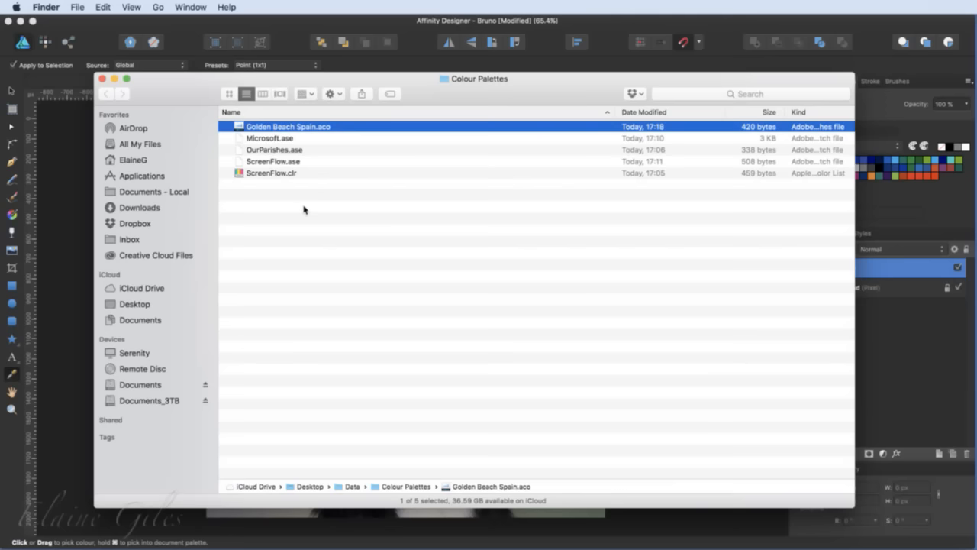
Step: Find and launch the Color Palette Importer application
{"action": "key", "text": "alt+space"}
{"action": "type", "text": "conver"}
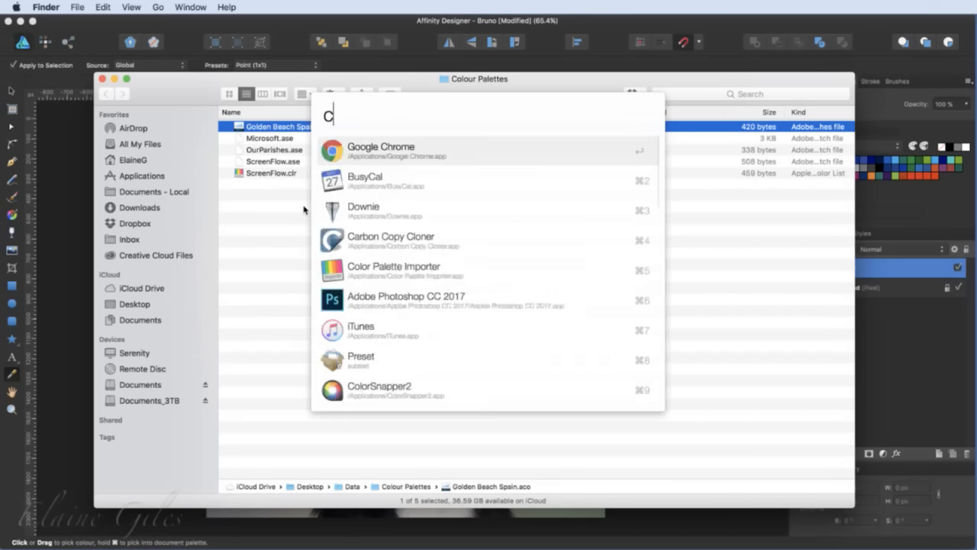
{"action": "key", "text": "BackSpace"}
{"action": "key", "text": "BackSpace"}
{"action": "key", "text": "BackSpace"}
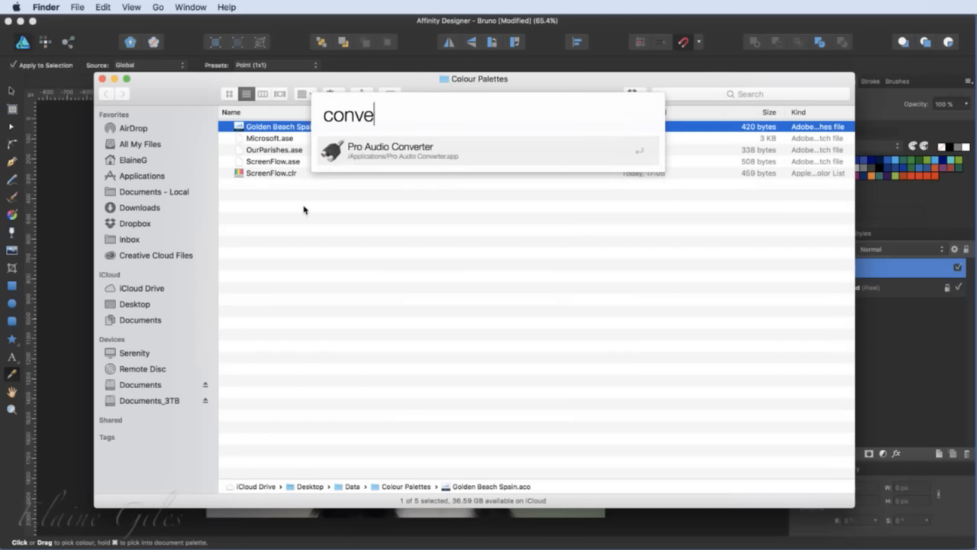
{"action": "key", "text": "super+a"}
{"action": "type", "text": "import"}
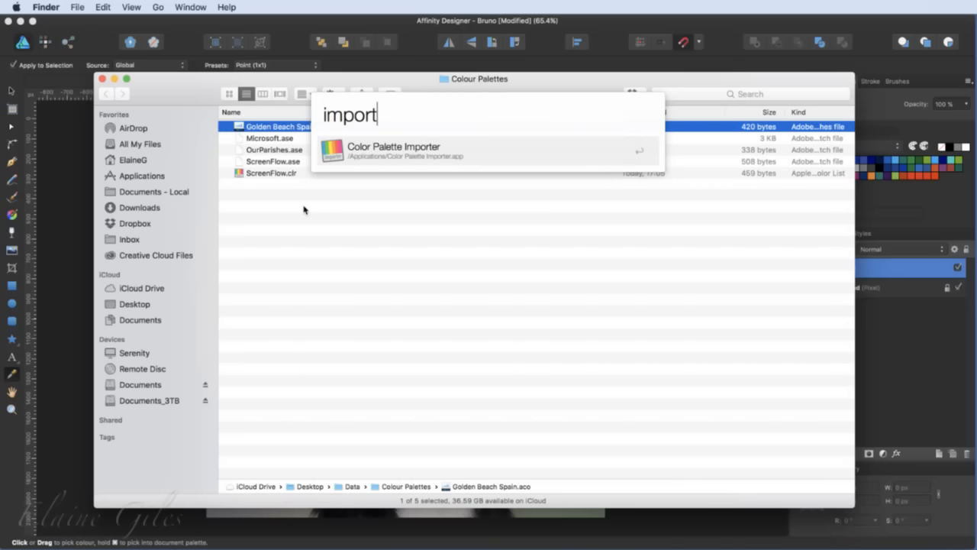
{"action": "key", "text": "Return"}
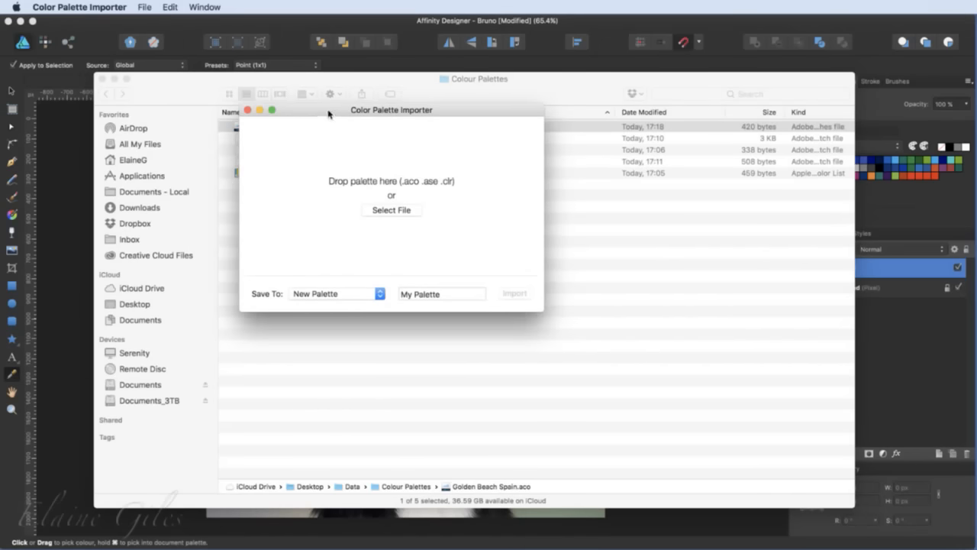
Step: Arrange the importer and Finder windows so both are accessible and load Golden Beach Spain.aco into Color Palette Importer
{"action": "left_click_drag", "start_coordinate": [328, 111], "coordinate": [666, 168]}
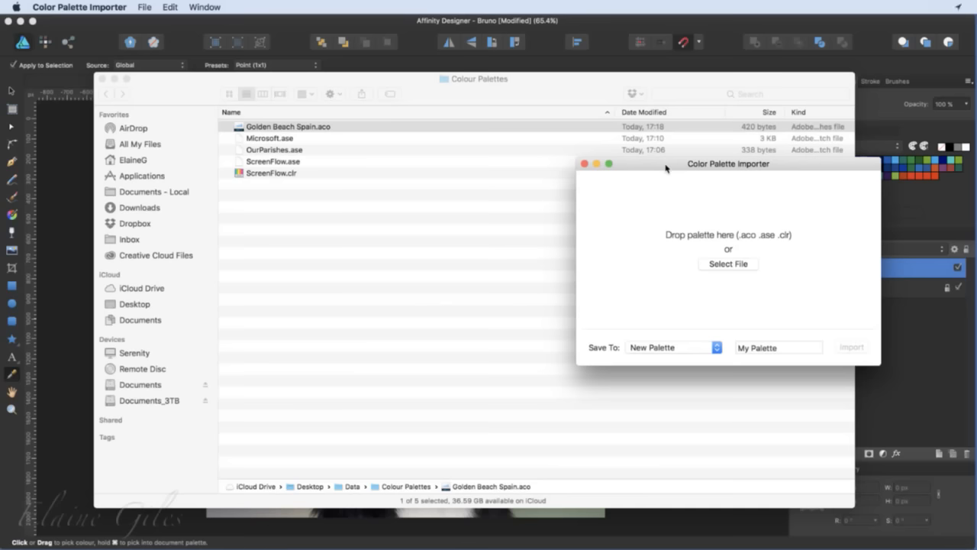
{"action": "left_click", "coordinate": [524, 91]}
{"action": "left_click_drag", "start_coordinate": [525, 91], "coordinate": [522, 382]}
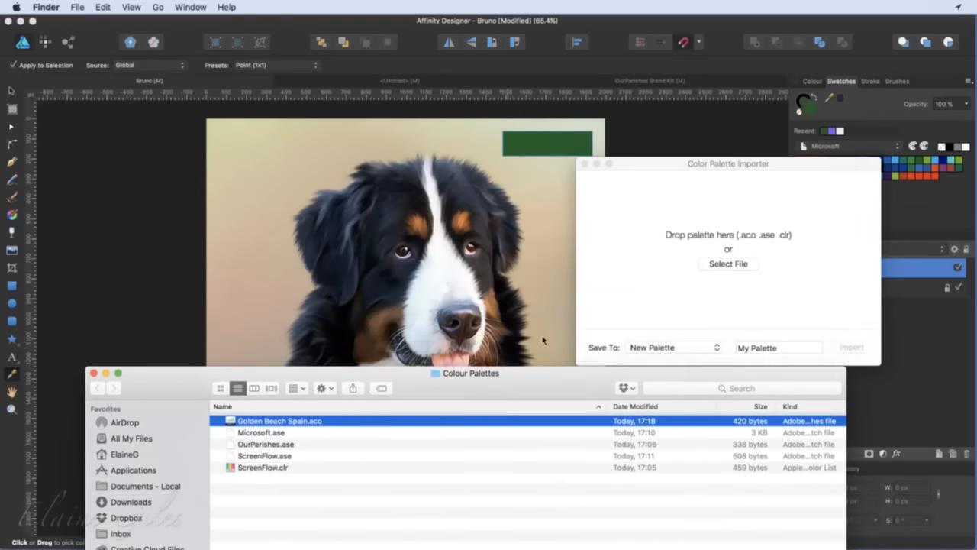
{"action": "left_click_drag", "start_coordinate": [664, 166], "coordinate": [413, 98]}
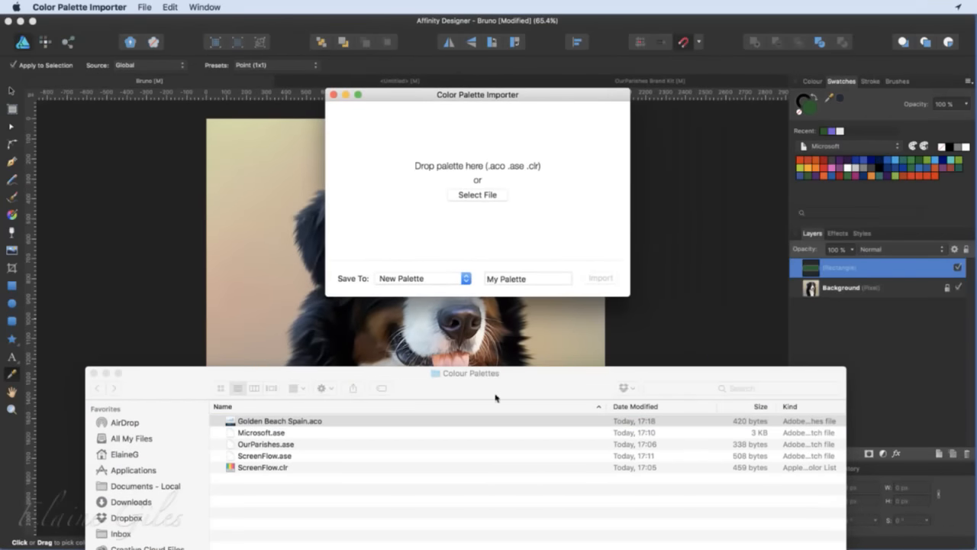
{"action": "left_click_drag", "start_coordinate": [529, 389], "coordinate": [562, 353]}
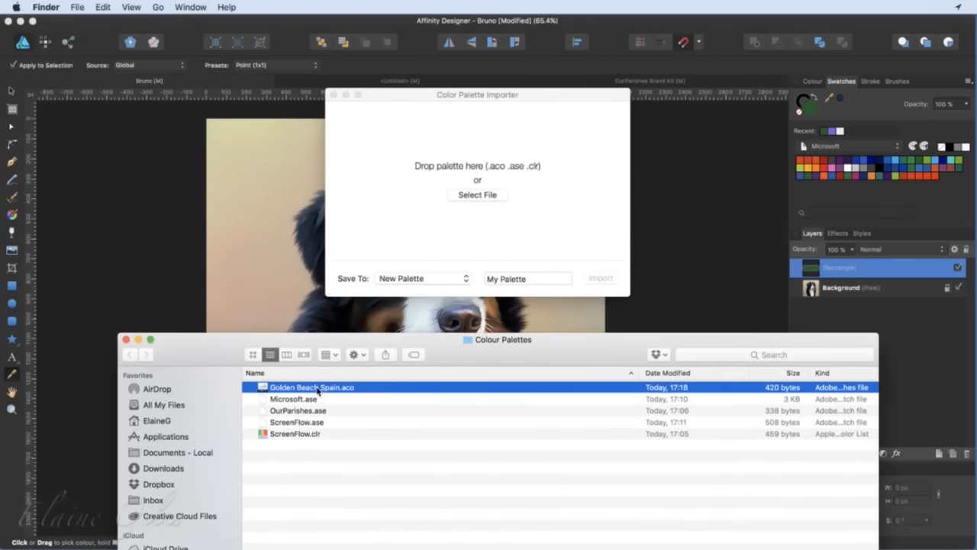
{"action": "left_click_drag", "start_coordinate": [319, 393], "coordinate": [465, 214]}
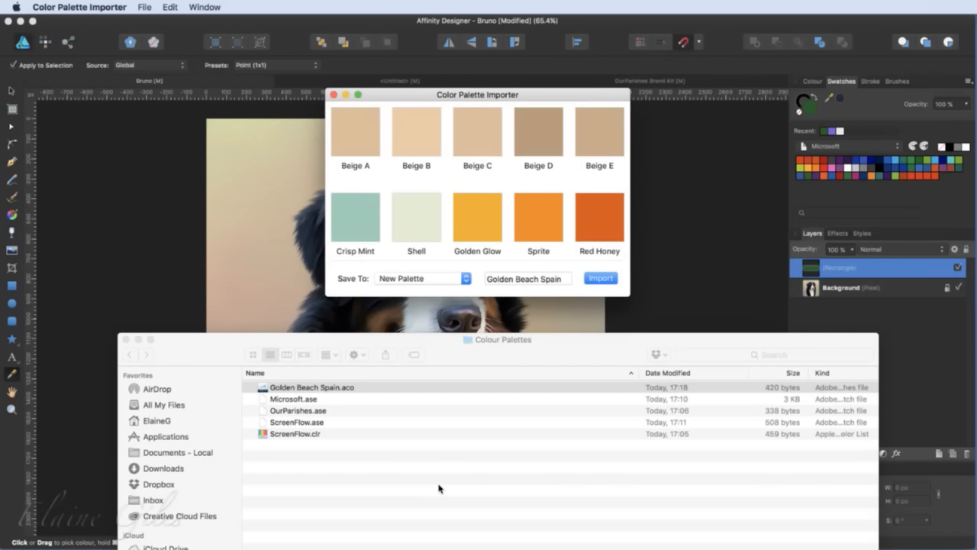
Step: Minimize the Colour Palettes folder window and look through the loaded palette's named colours
{"action": "double_click", "coordinate": [189, 352]}
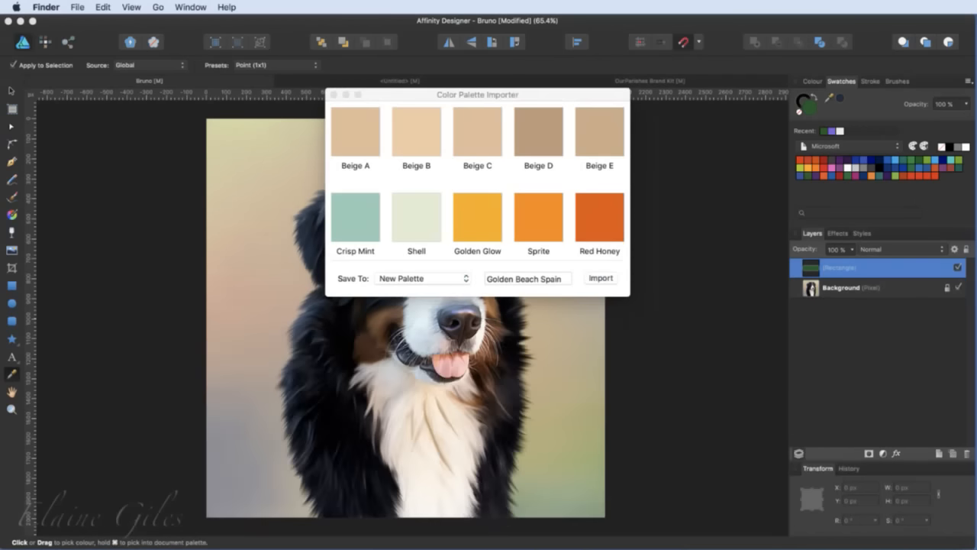
{"action": "scroll", "coordinate": [481, 218], "scroll_direction": "down", "scroll_amount": 2}
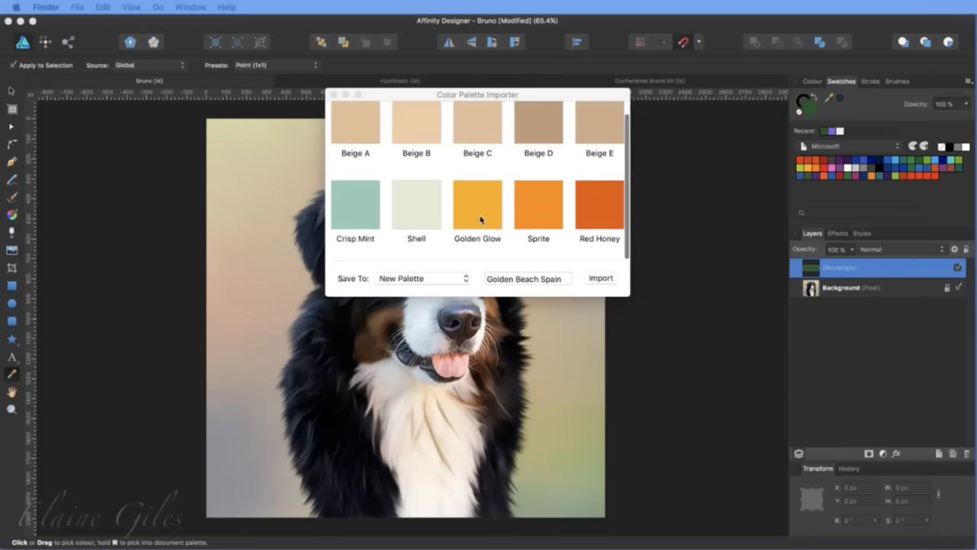
{"action": "scroll", "coordinate": [371, 244], "scroll_direction": "up", "scroll_amount": 2}
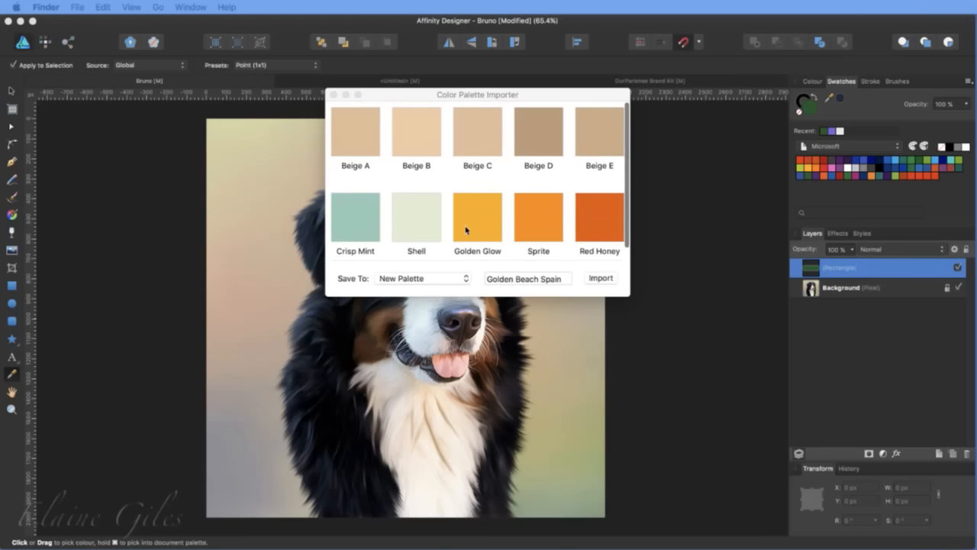
{"action": "scroll", "coordinate": [466, 229], "scroll_direction": "down", "scroll_amount": 1}
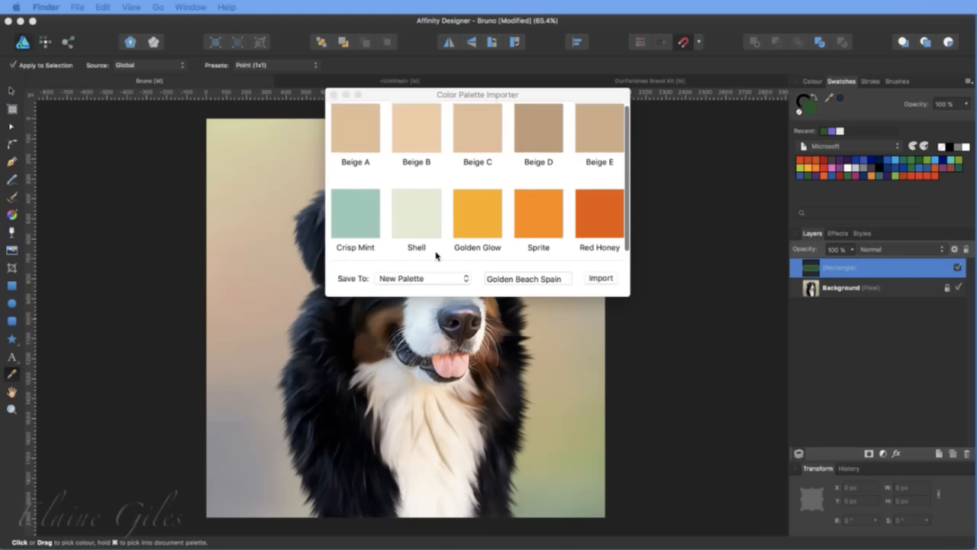
{"action": "scroll", "coordinate": [447, 241], "scroll_direction": "up", "scroll_amount": 1}
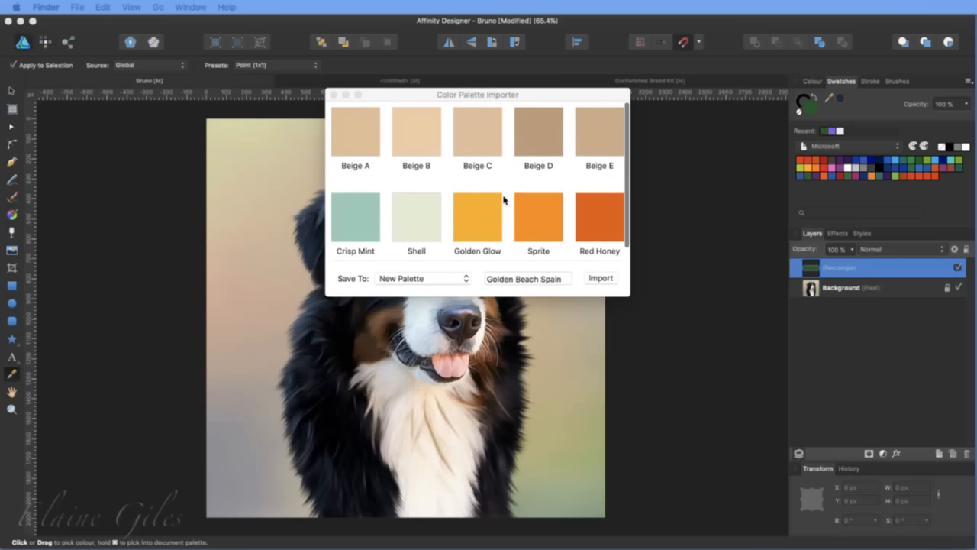
Step: Rename the Beige E colour Milky Coffee and cancel saving the palette
{"action": "left_click", "coordinate": [541, 166]}
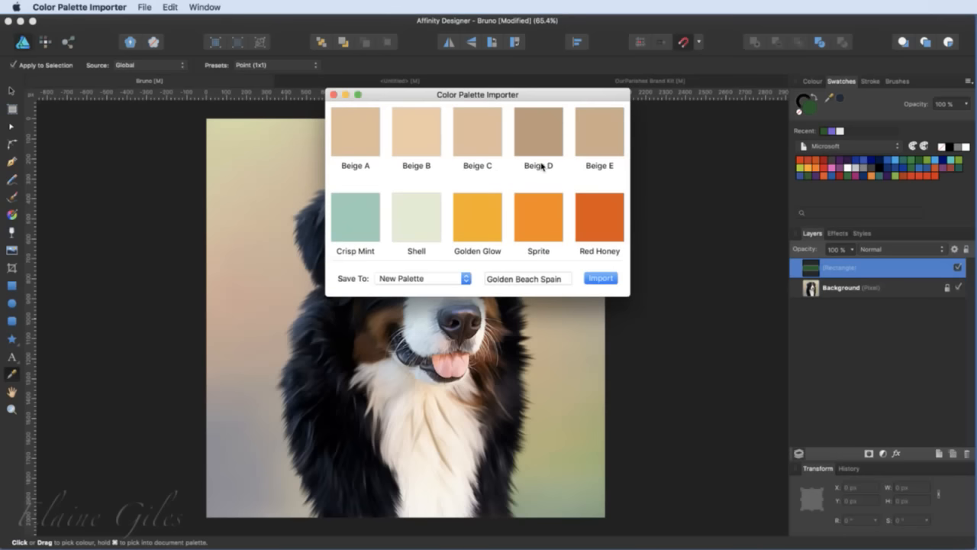
{"action": "double_click", "coordinate": [601, 167]}
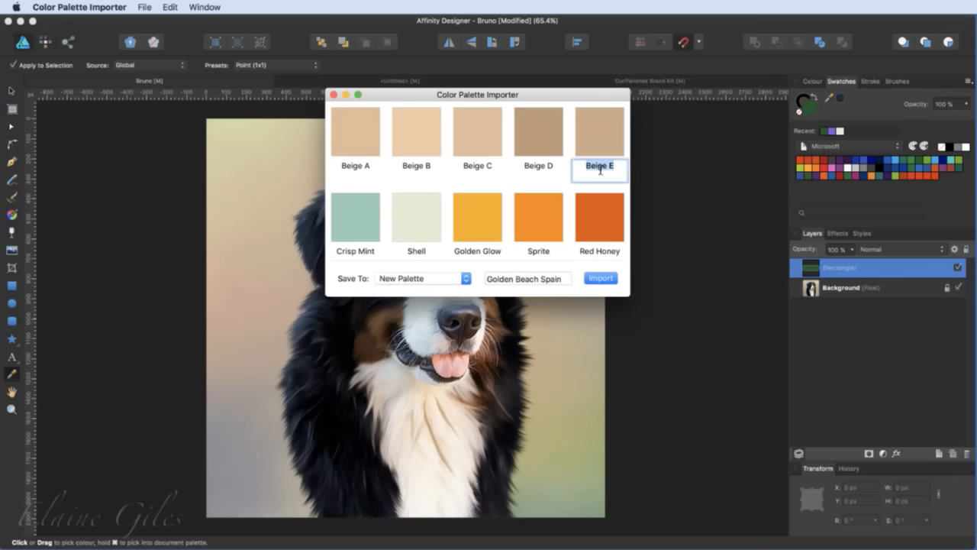
{"action": "type", "text": "Milky Coffee"}
{"action": "key", "text": "Return"}
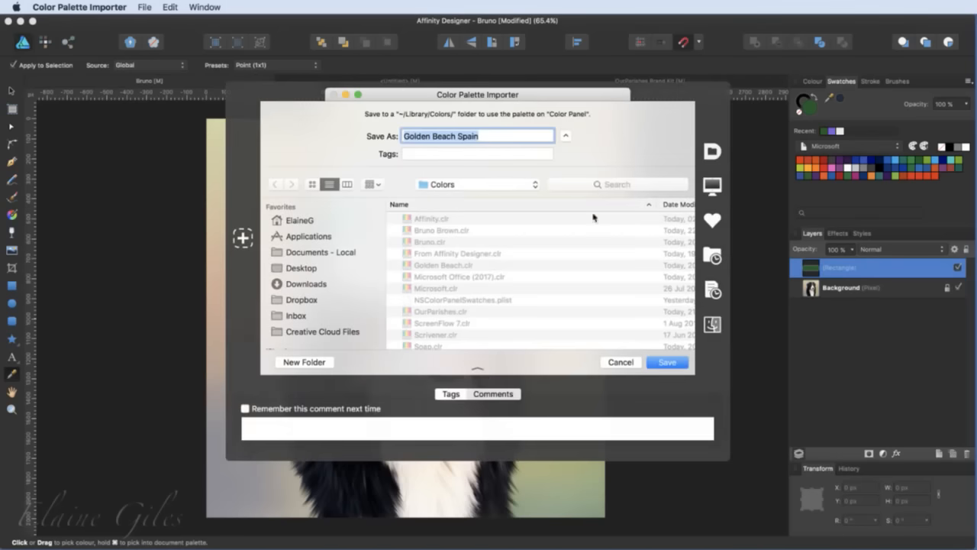
{"action": "left_click", "coordinate": [618, 363]}
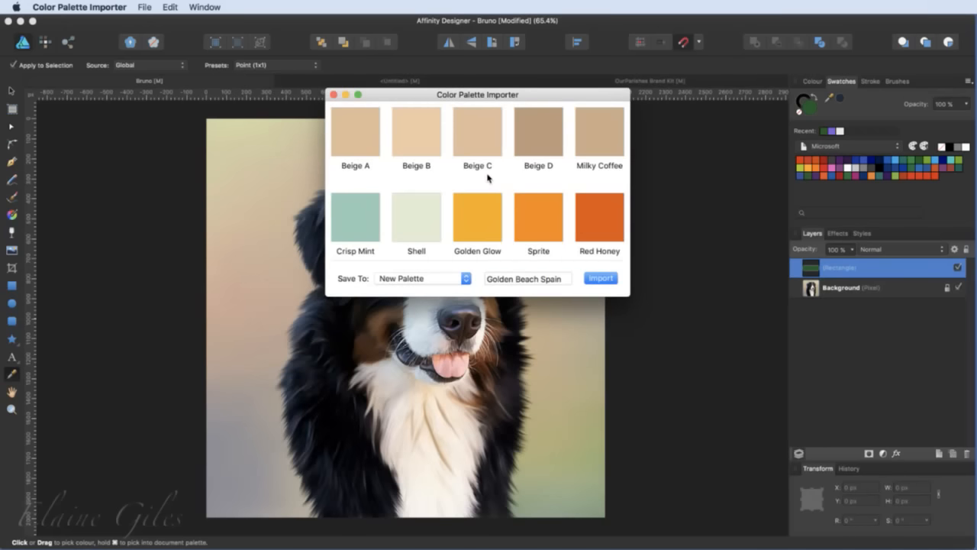
Step: Open Beige A as an enlarged swatch and step through the palette's colours to Red Honey
{"action": "double_click", "coordinate": [366, 138]}
{"action": "key", "text": "Right"}
{"action": "key", "text": "Right"}
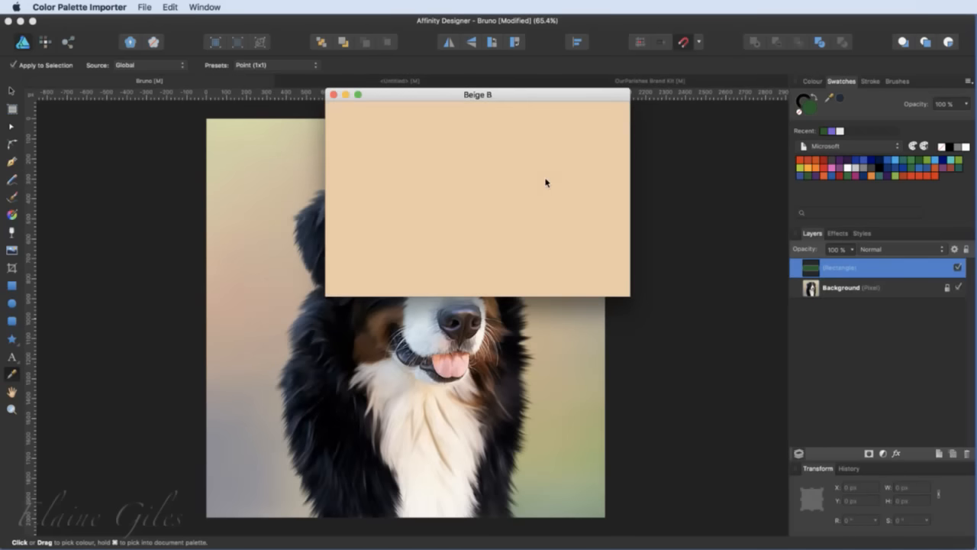
{"action": "key", "text": "Right"}
{"action": "key", "text": "Right"}
{"action": "key", "text": "Right"}
{"action": "key", "text": "Right"}
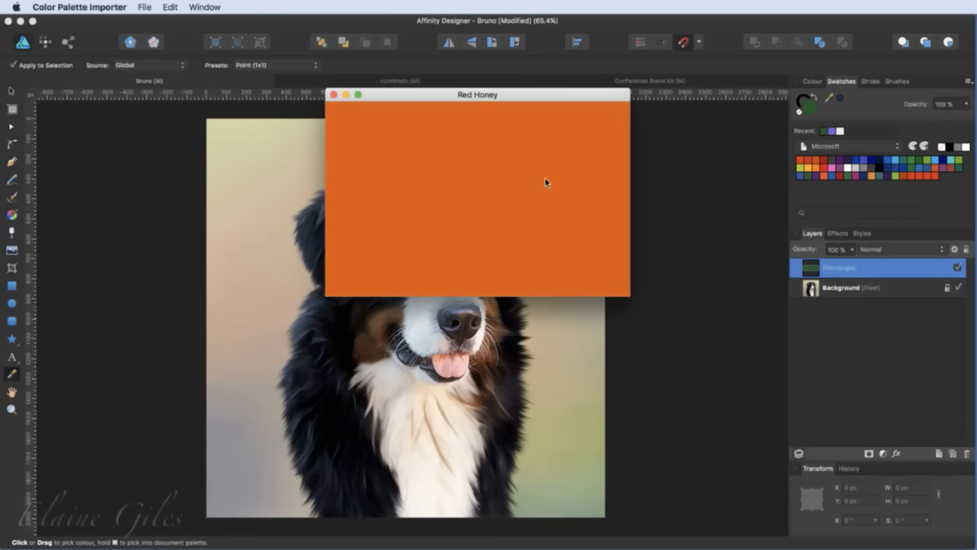
Step: Close the enlarged swatch and review the palettes available as save destinations, keeping New Palette with the name Golden Beach Spain
{"action": "key", "text": "Escape"}
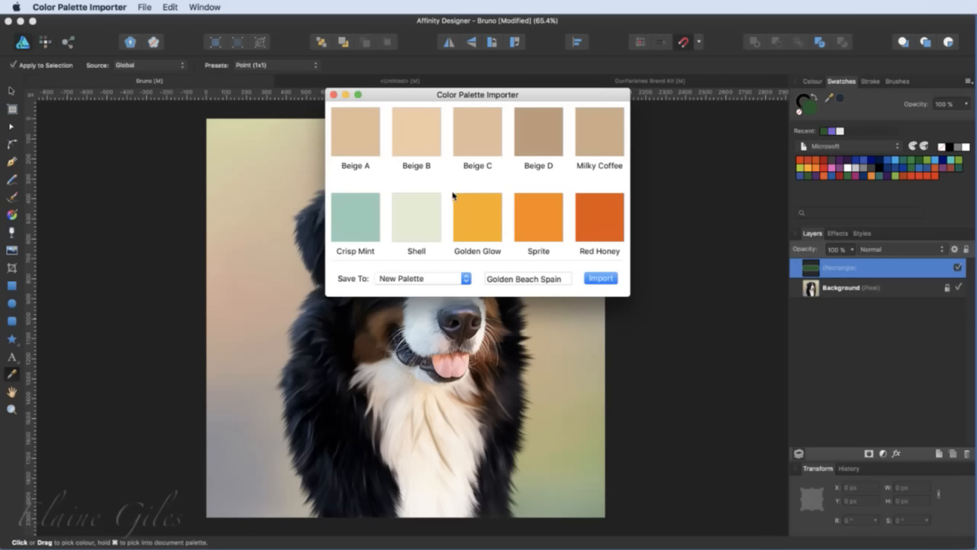
{"action": "left_click", "coordinate": [466, 280]}
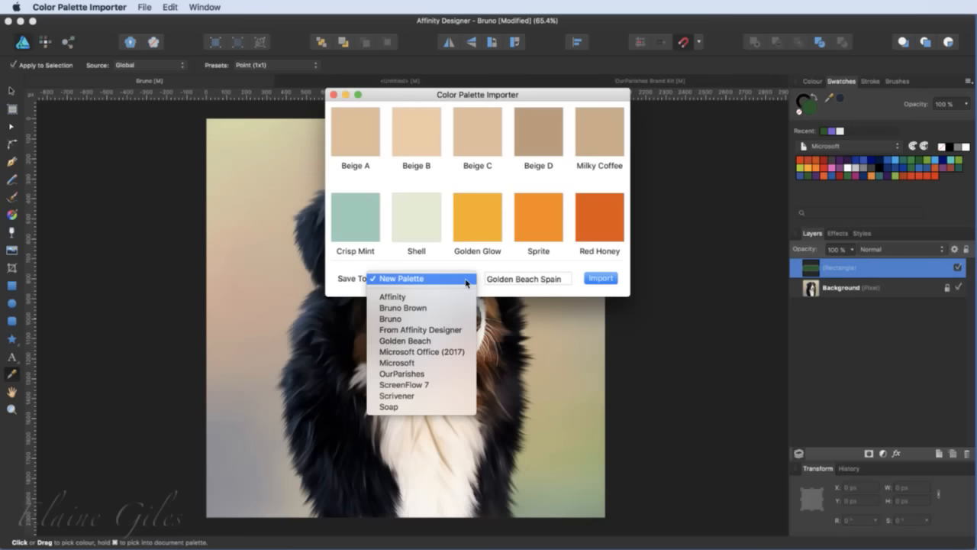
{"action": "left_click", "coordinate": [466, 279]}
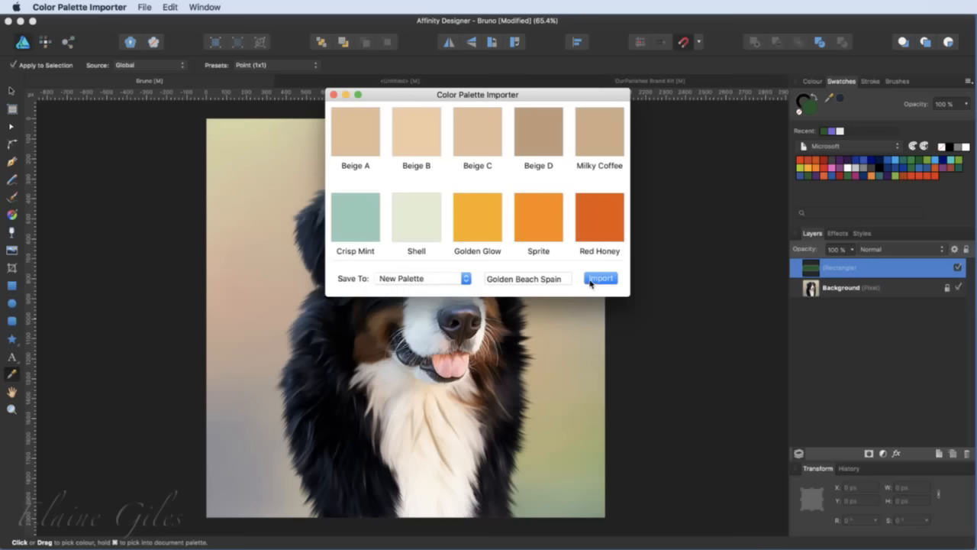
{"action": "left_click_drag", "start_coordinate": [569, 279], "coordinate": [469, 287]}
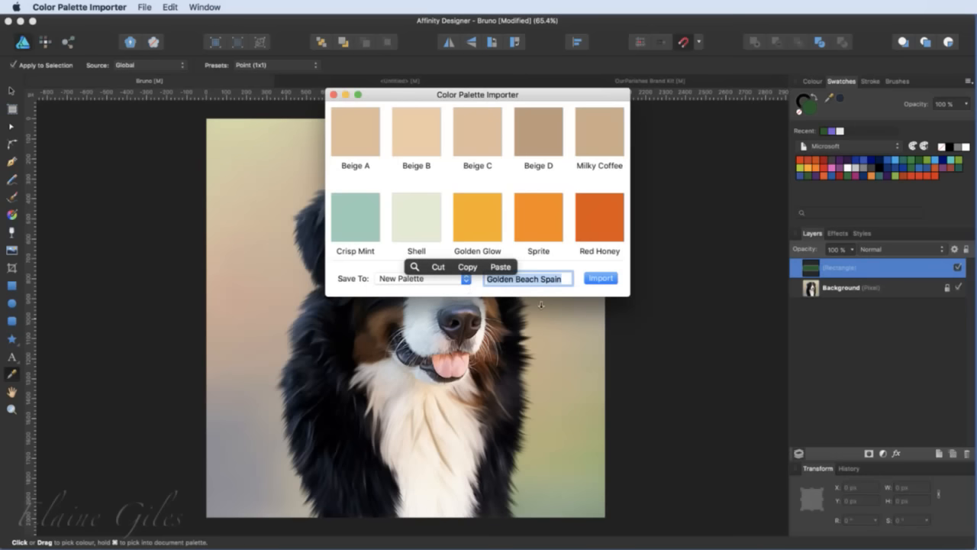
{"action": "left_click", "coordinate": [467, 280]}
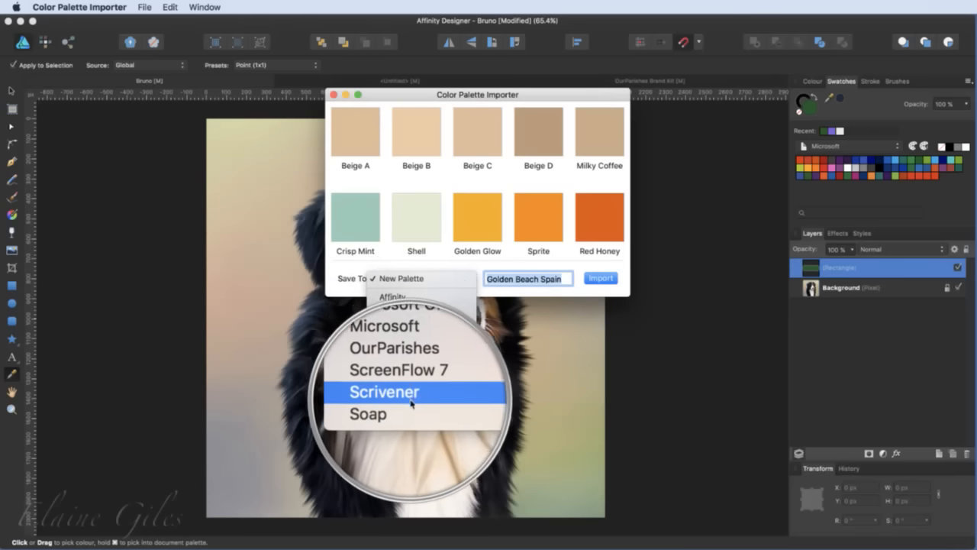
{"action": "left_click", "coordinate": [419, 279]}
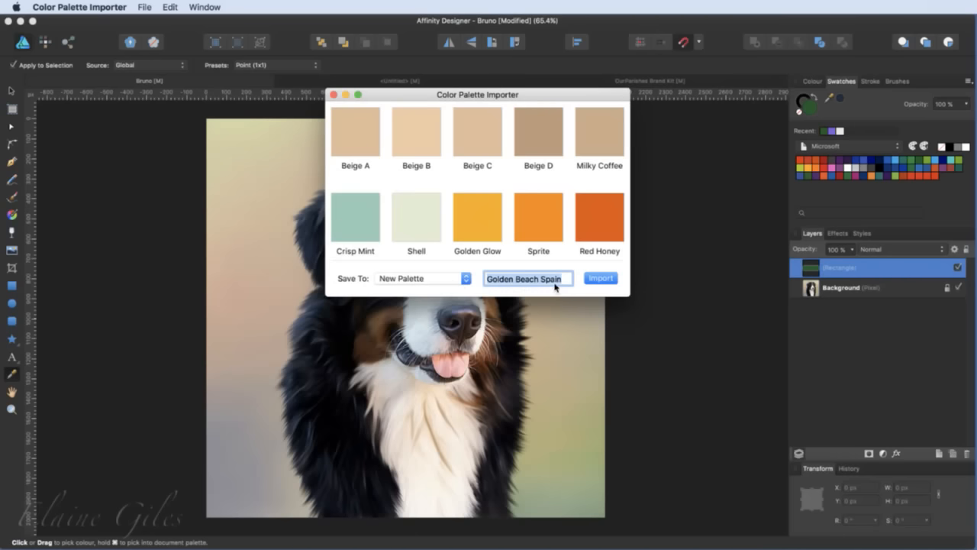
Step: Import the colours as a new palette named Golden Beach Spain into the Colors folder, and quit Color Palette Importer
{"action": "left_click", "coordinate": [598, 277]}
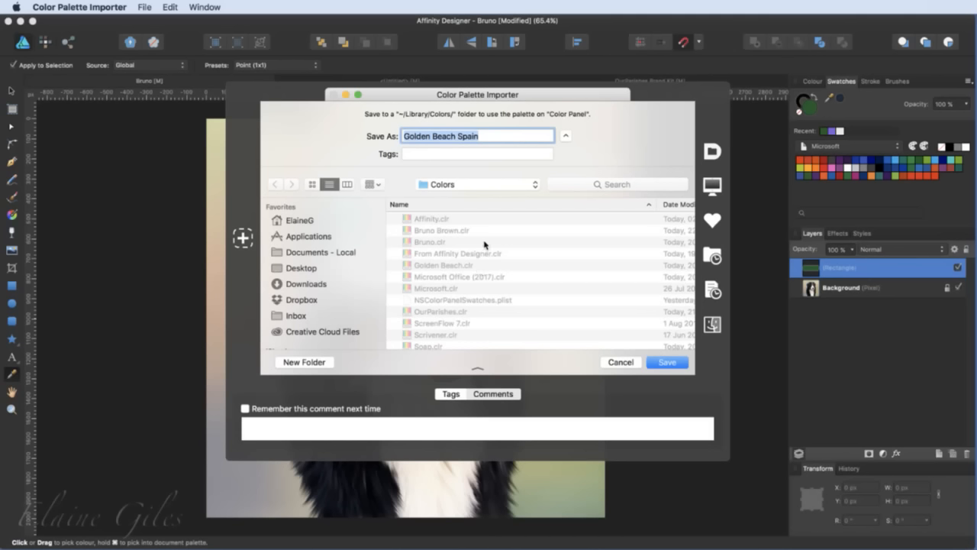
{"action": "left_click", "coordinate": [468, 185]}
{"action": "left_click", "coordinate": [468, 185]}
{"action": "left_click", "coordinate": [469, 186]}
{"action": "mouse_move", "coordinate": [437, 246]}
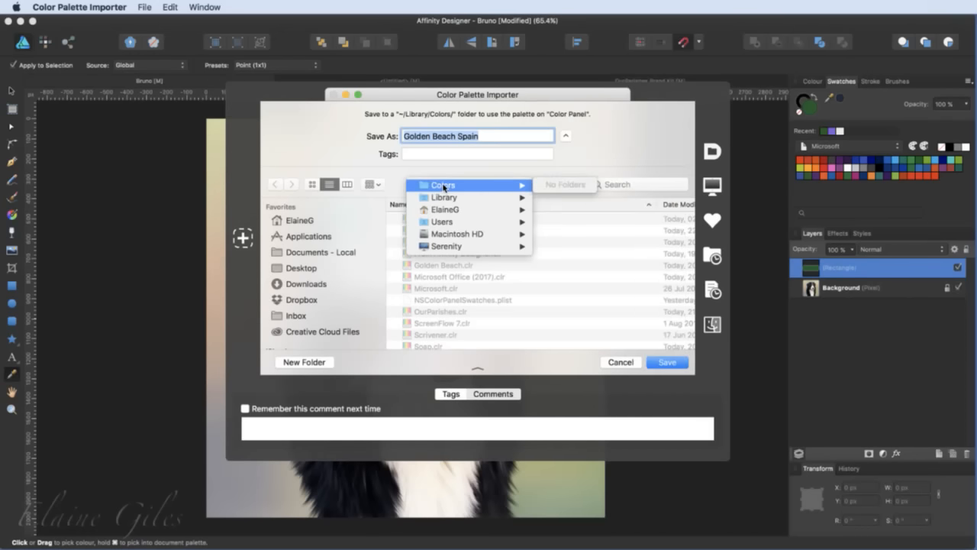
{"action": "left_click", "coordinate": [598, 142]}
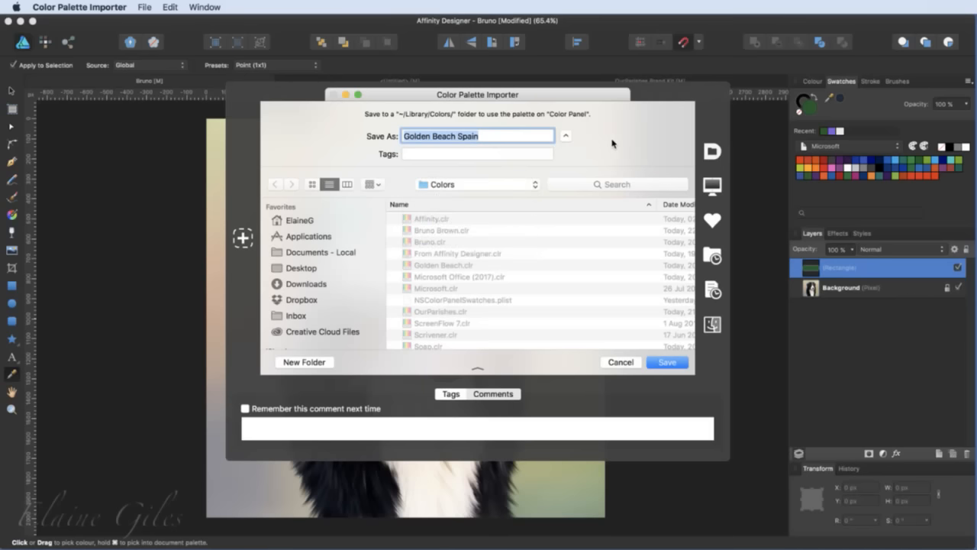
{"action": "left_click", "coordinate": [653, 365]}
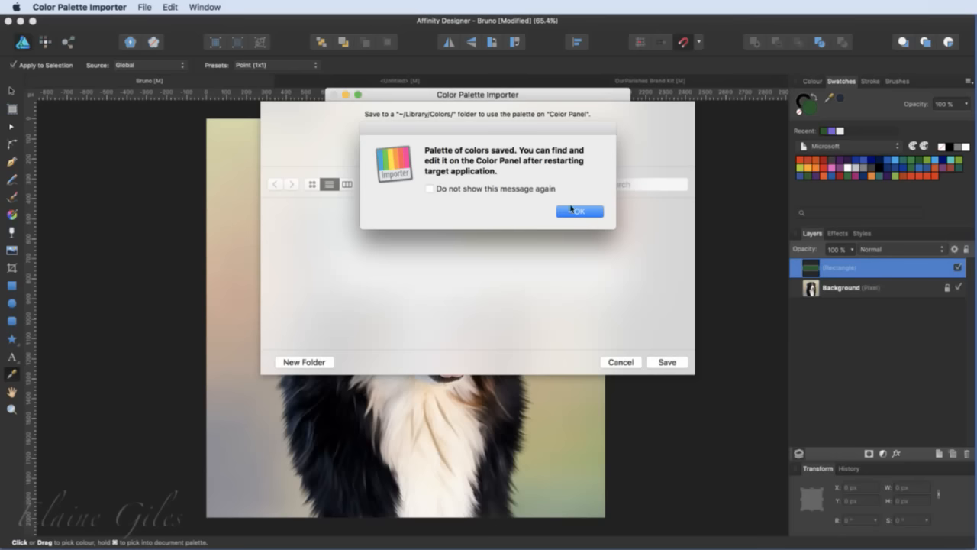
{"action": "left_click", "coordinate": [579, 214]}
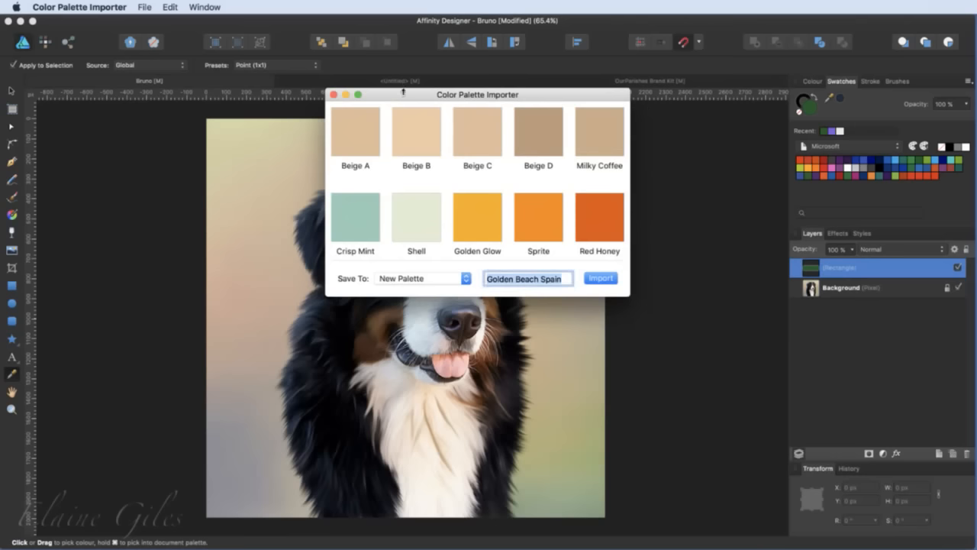
{"action": "key", "text": "super+q"}
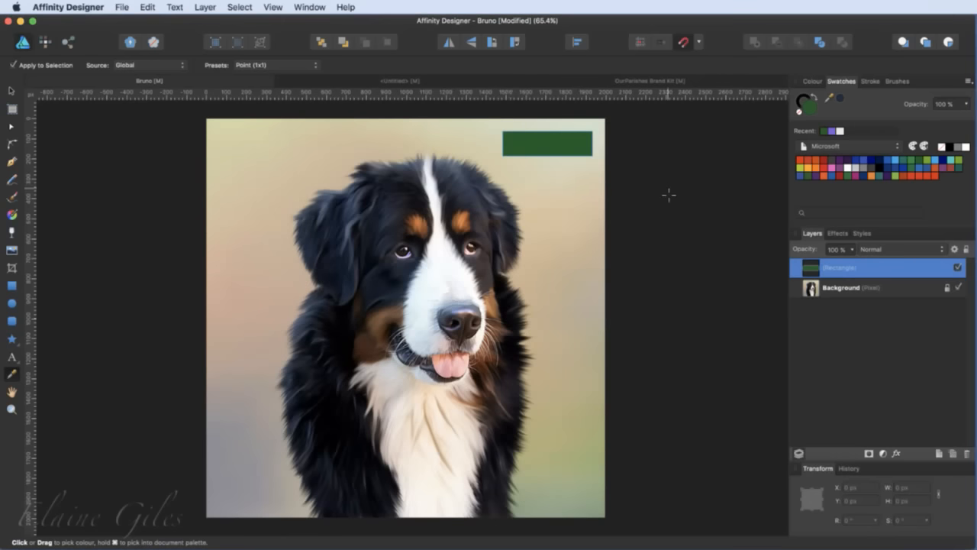
Step: Check the available palettes in Affinity Designer, and save the Bruno and OurParishes Brand Kit documents
{"action": "left_click", "coordinate": [844, 146]}
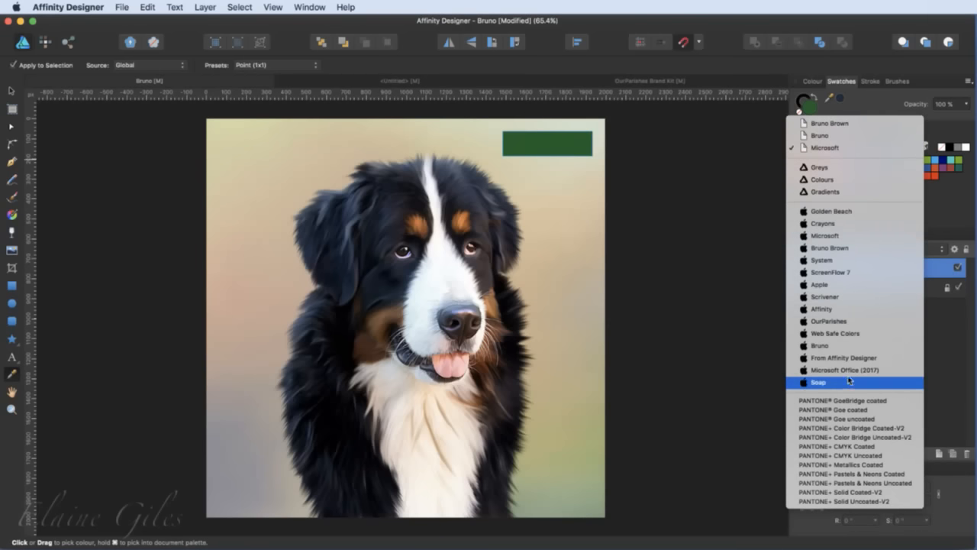
{"action": "left_click", "coordinate": [683, 228]}
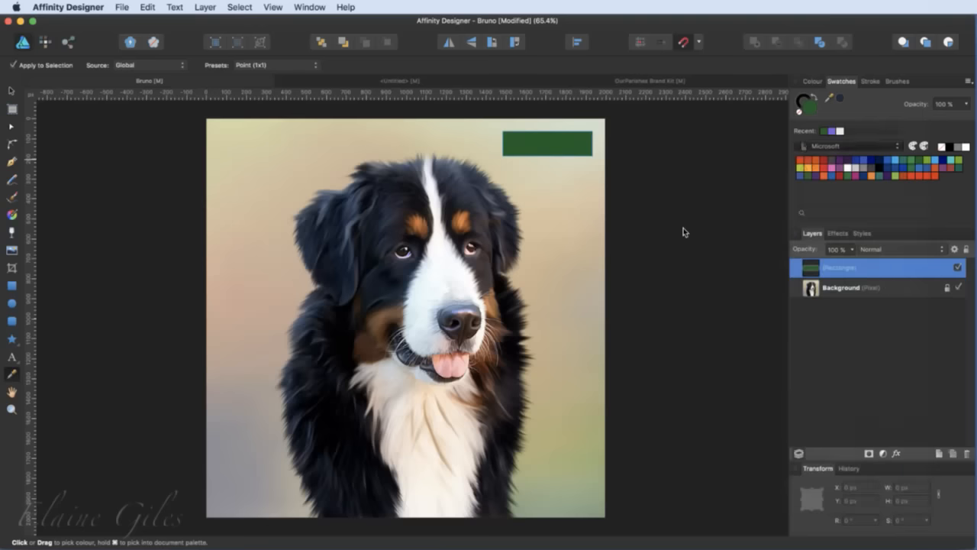
{"action": "key", "text": "super+s"}
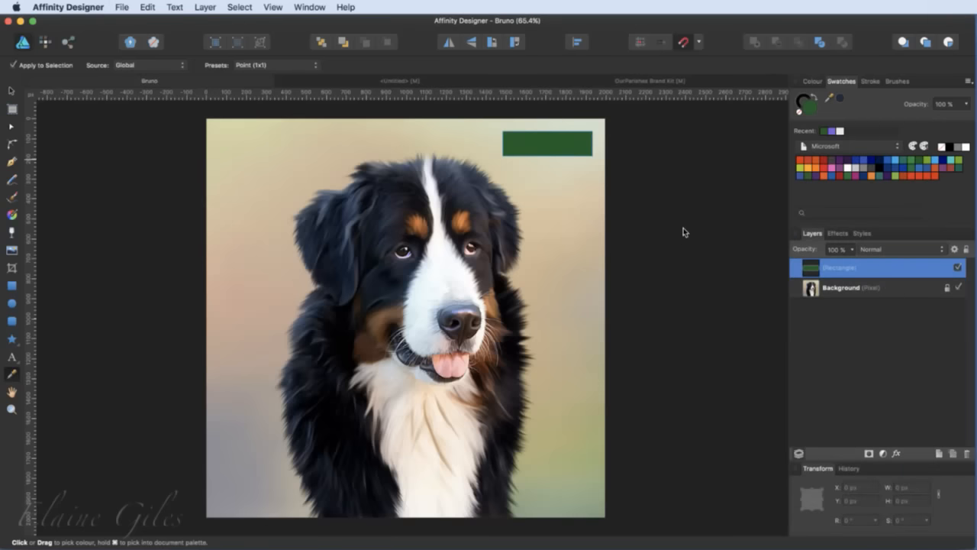
{"action": "left_click", "coordinate": [668, 80]}
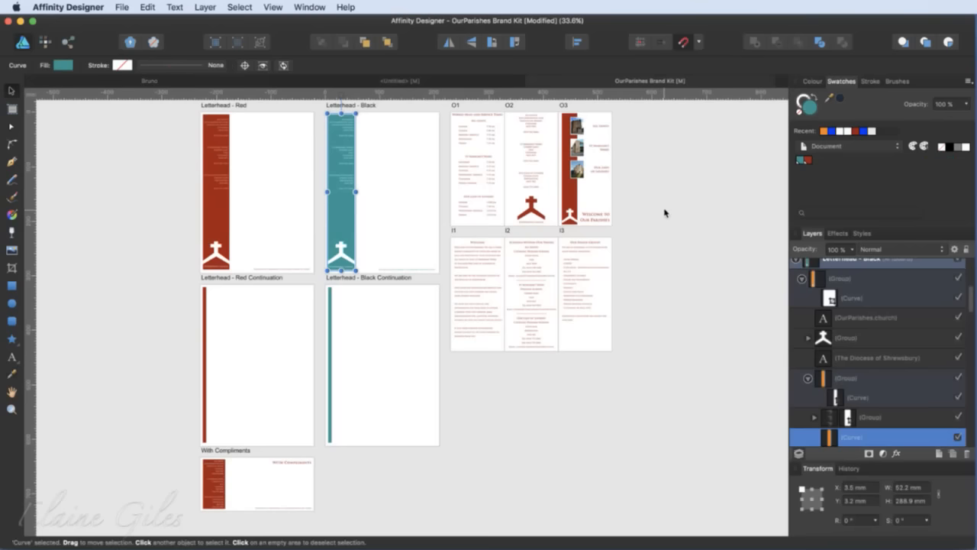
{"action": "key", "text": "super+s"}
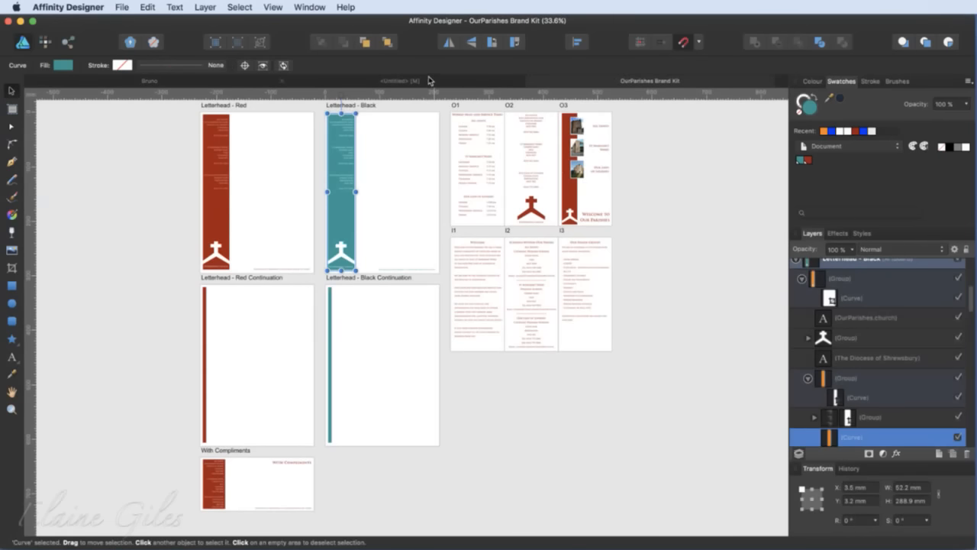
Step: Save the untitled document with the four red squares to the Desktop as Global
{"action": "left_click", "coordinate": [428, 80]}
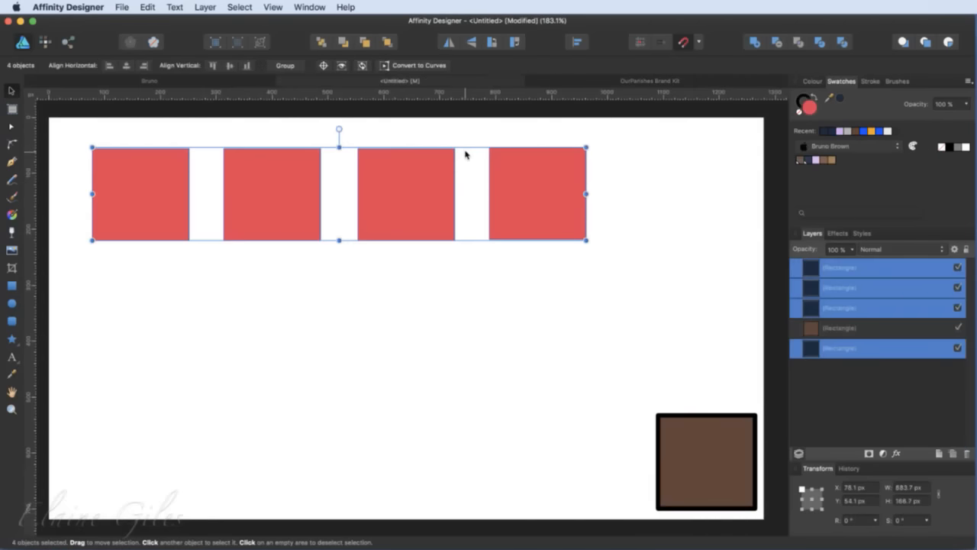
{"action": "key", "text": "super+s"}
{"action": "type", "text": "G"}
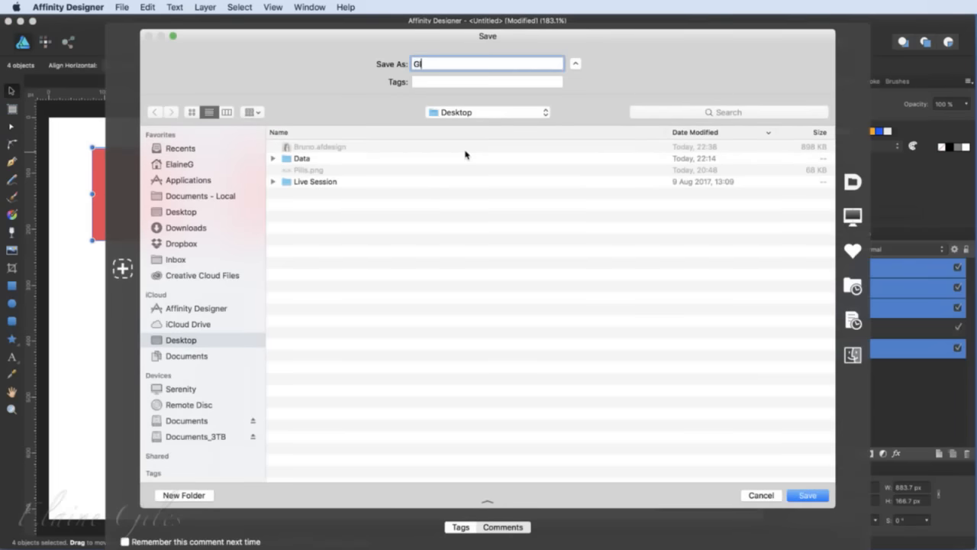
{"action": "type", "text": "lobal"}
{"action": "key", "text": "Return"}
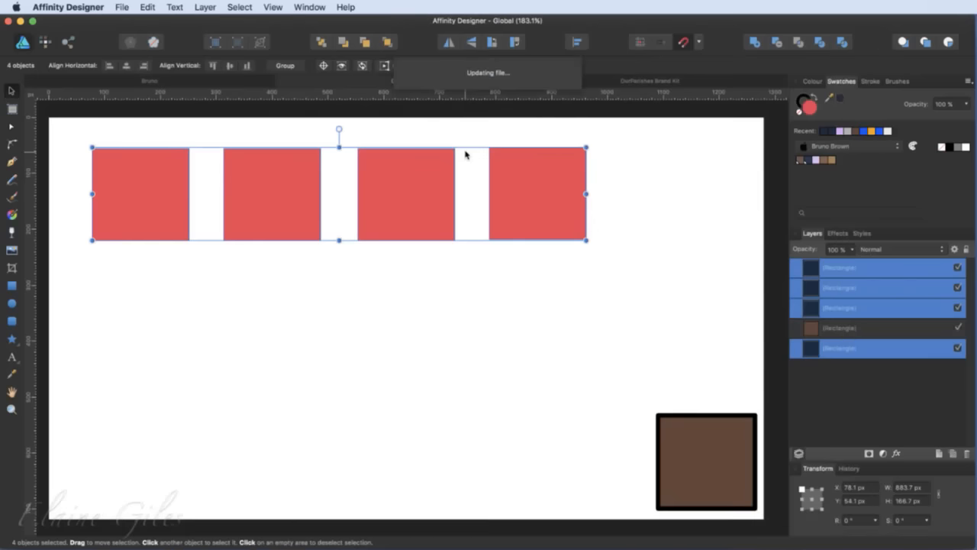
Step: Quit Affinity Designer and relaunch it by opening Bruno.afdesign from the desktop
{"action": "left_click", "coordinate": [235, 82]}
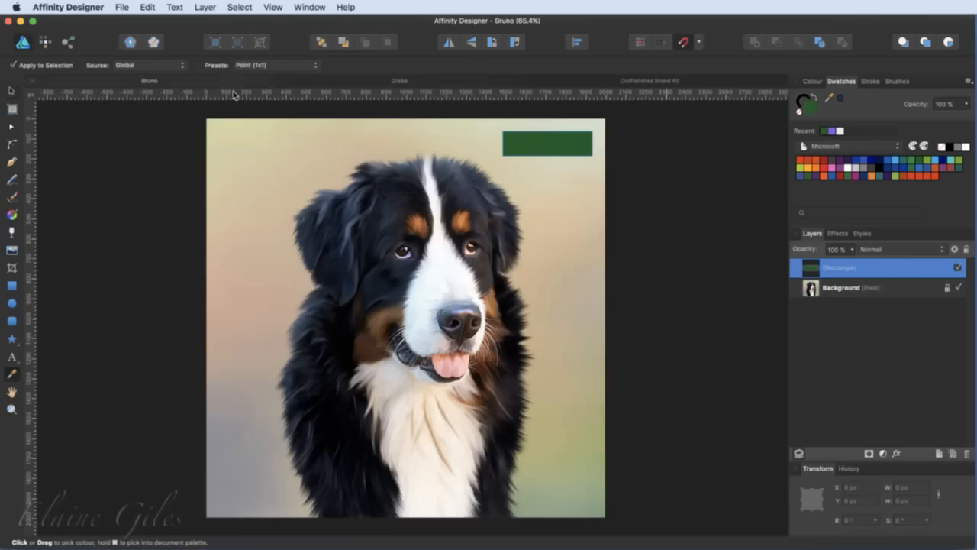
{"action": "key", "text": "super+q"}
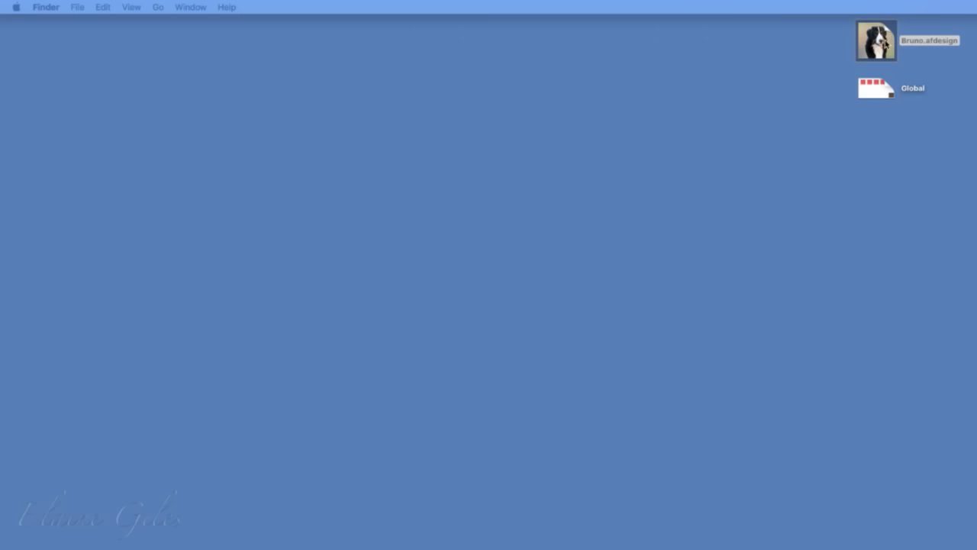
{"action": "left_click", "coordinate": [884, 43]}
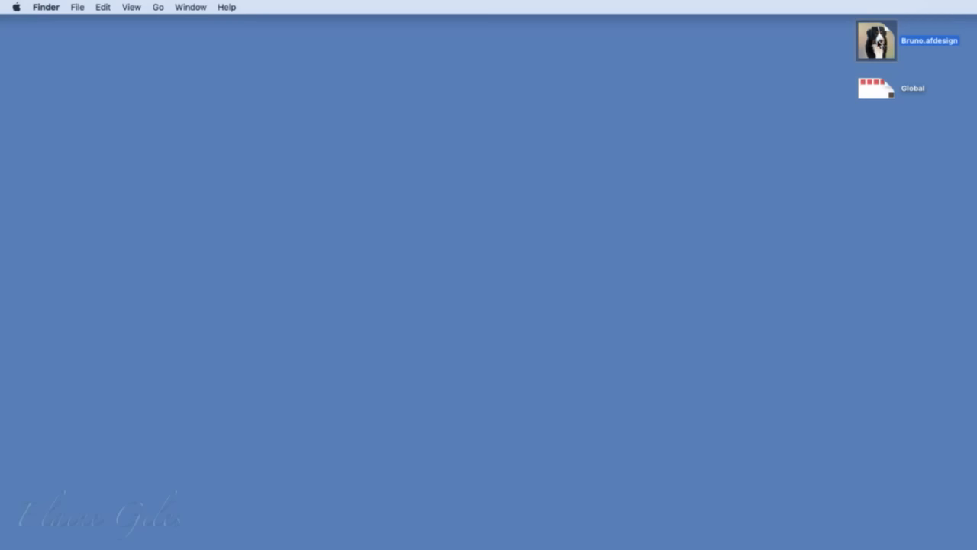
{"action": "double_click", "coordinate": [880, 44]}
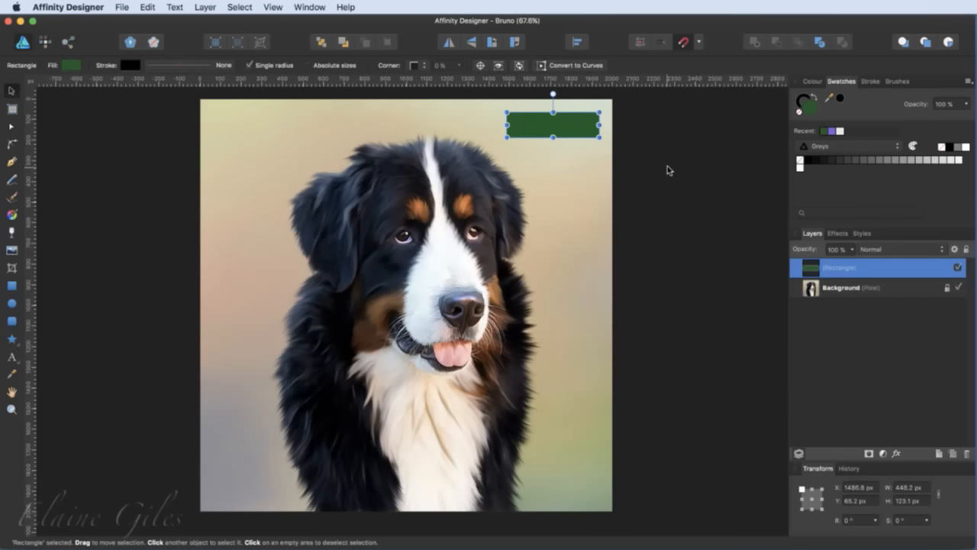
Step: Show the Golden Beach Spain system palette and fill the rectangle with Red Honey, Crisp Mint and finally Beige D
{"action": "left_click", "coordinate": [868, 146]}
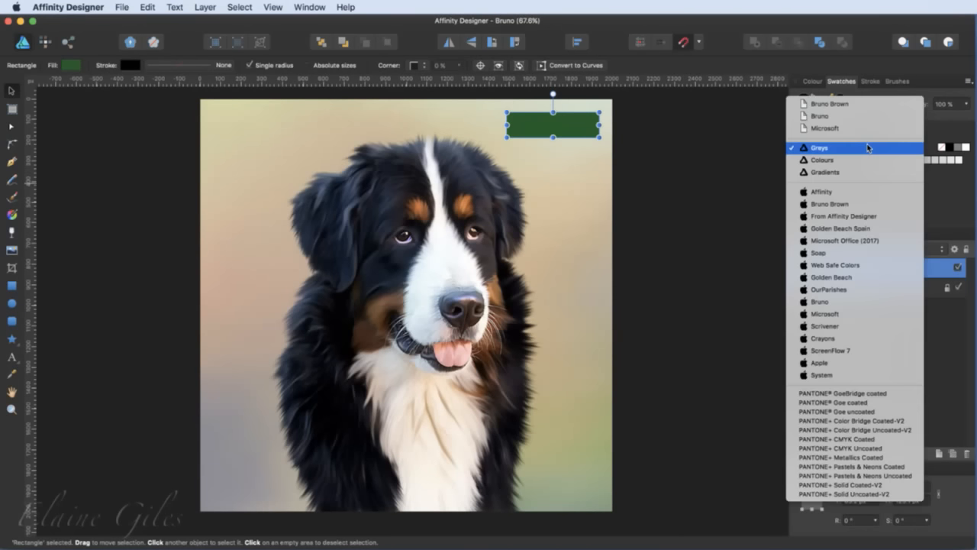
{"action": "left_click", "coordinate": [868, 228]}
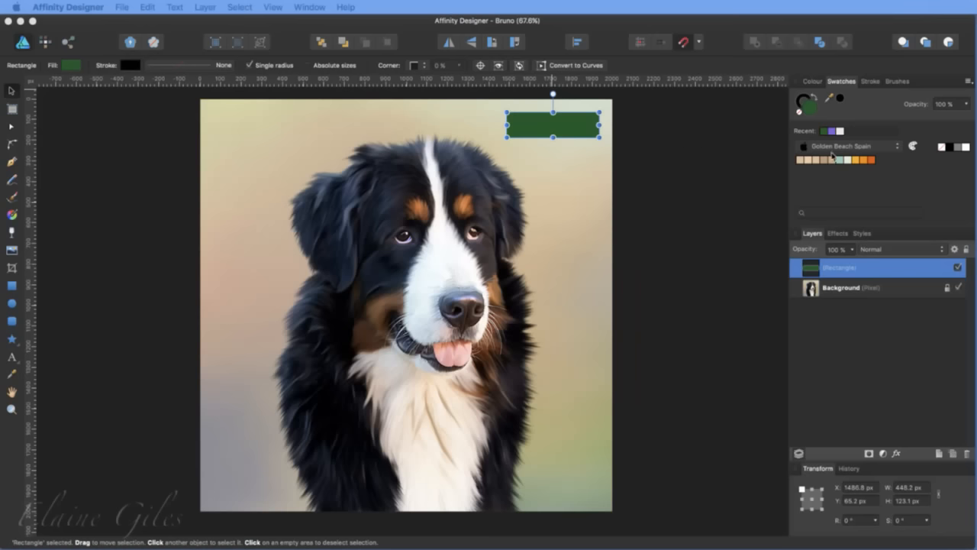
{"action": "left_click", "coordinate": [870, 162]}
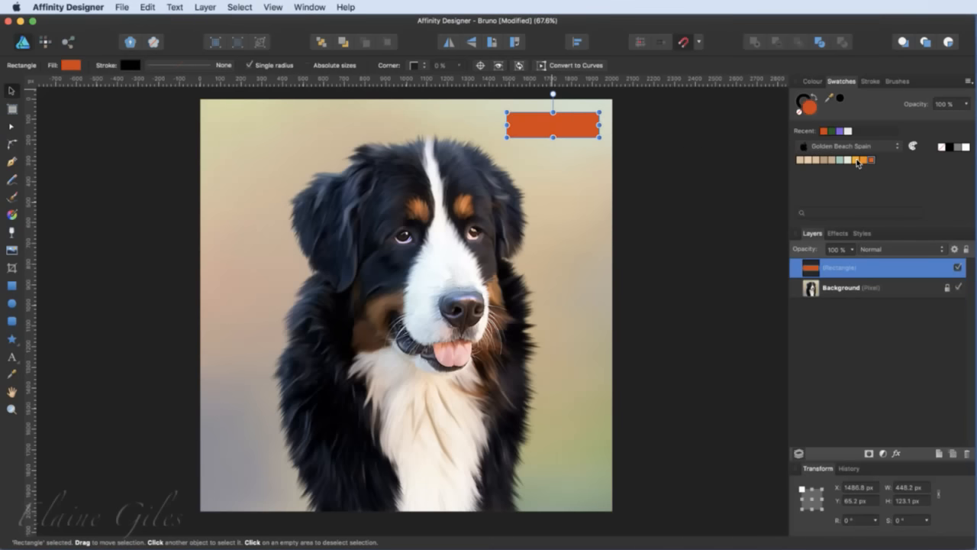
{"action": "left_click", "coordinate": [841, 160]}
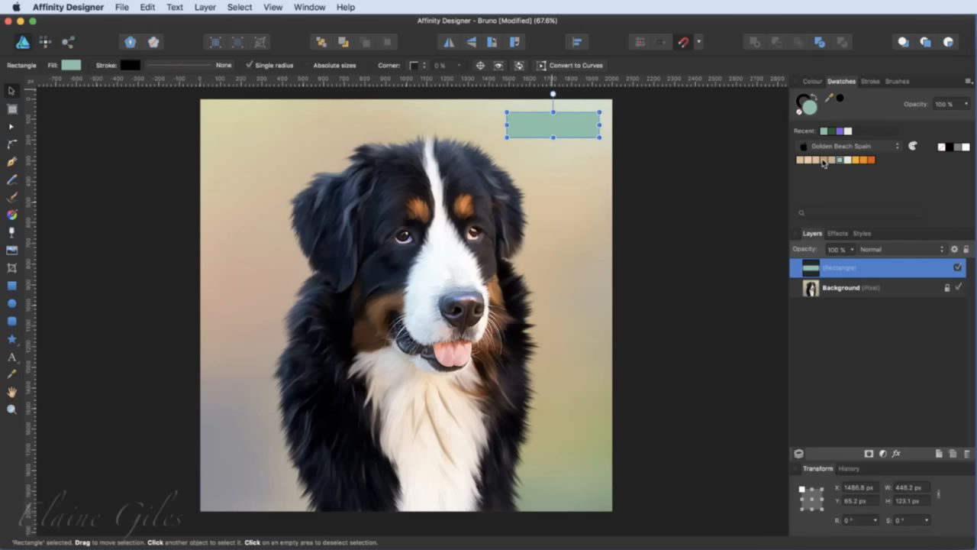
{"action": "left_click", "coordinate": [823, 160]}
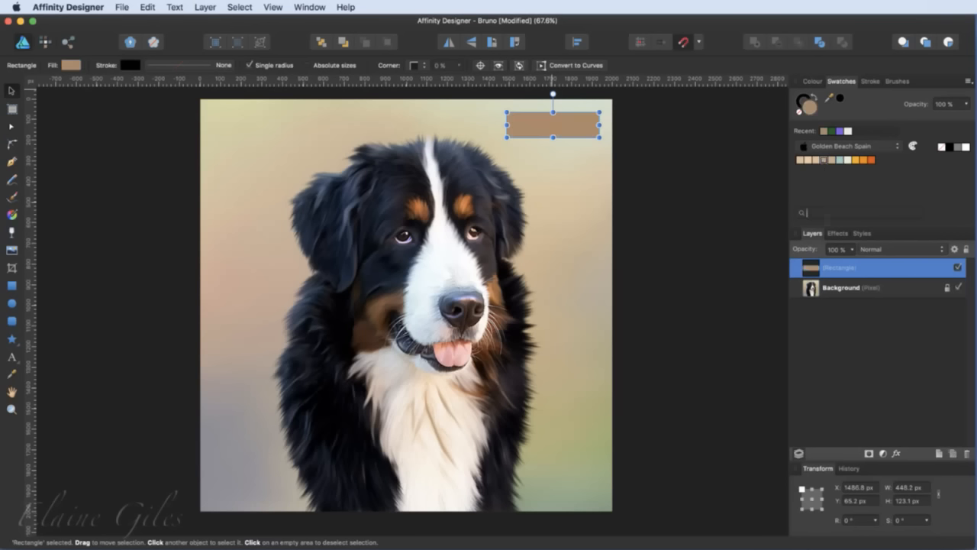
Step: Search the Golden Beach Spain swatches by name for "mint" and "coff", and clear the search
{"action": "type", "text": "mint"}
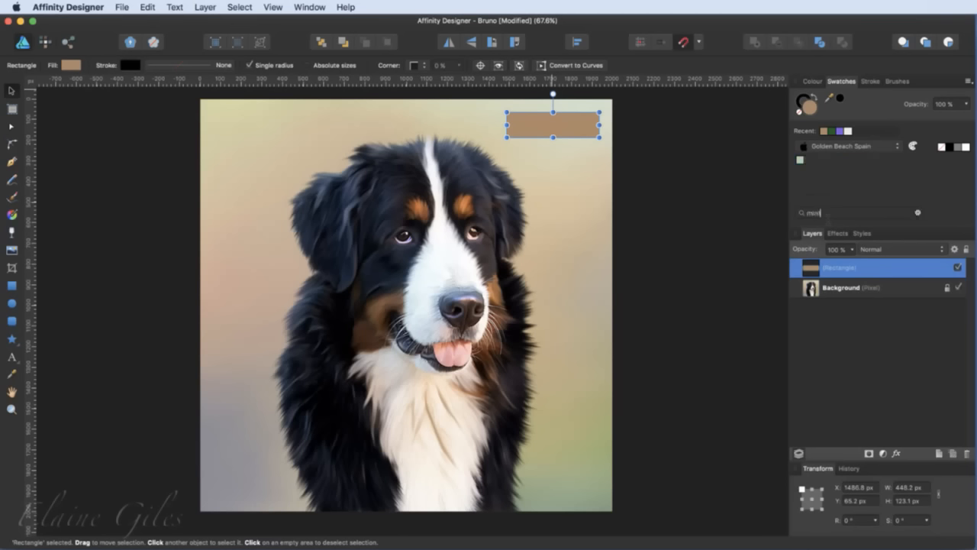
{"action": "double_click", "coordinate": [828, 215]}
{"action": "type", "text": "coff"}
{"action": "key", "text": "BackSpace"}
{"action": "key", "text": "BackSpace"}
{"action": "key", "text": "BackSpace"}
{"action": "key", "text": "BackSpace"}
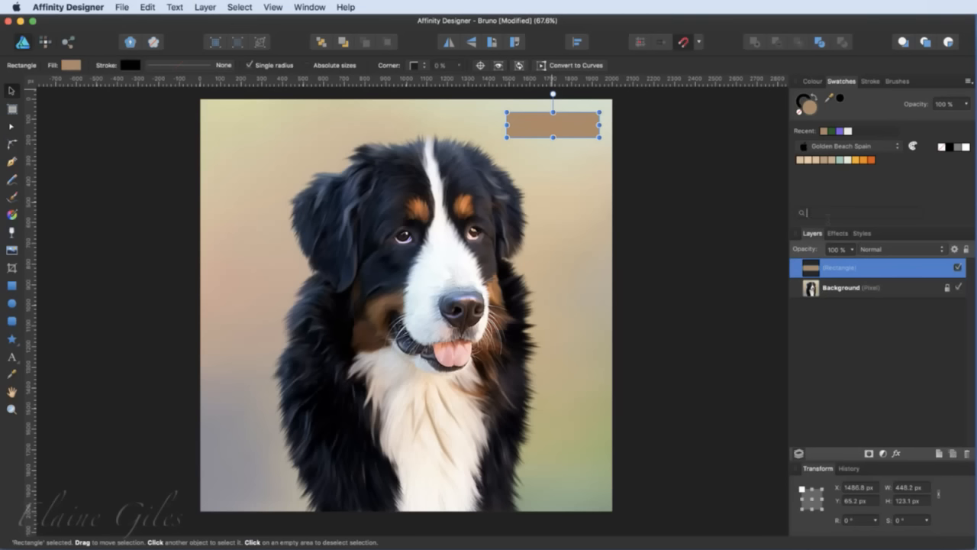
Step: Export the Golden Beach Spain palette to the Desktop under its own name and reveal the desktop to check the file
{"action": "left_click", "coordinate": [968, 81]}
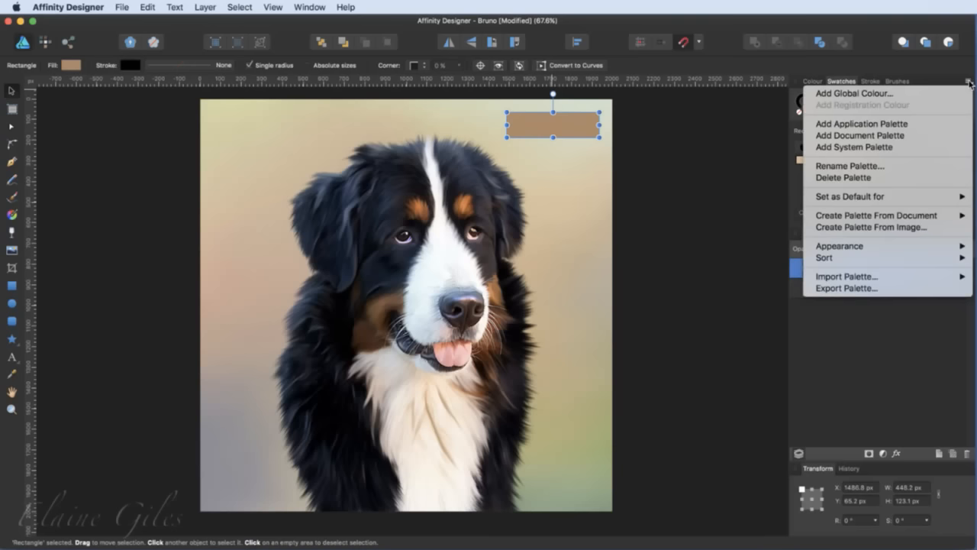
{"action": "left_click", "coordinate": [867, 288]}
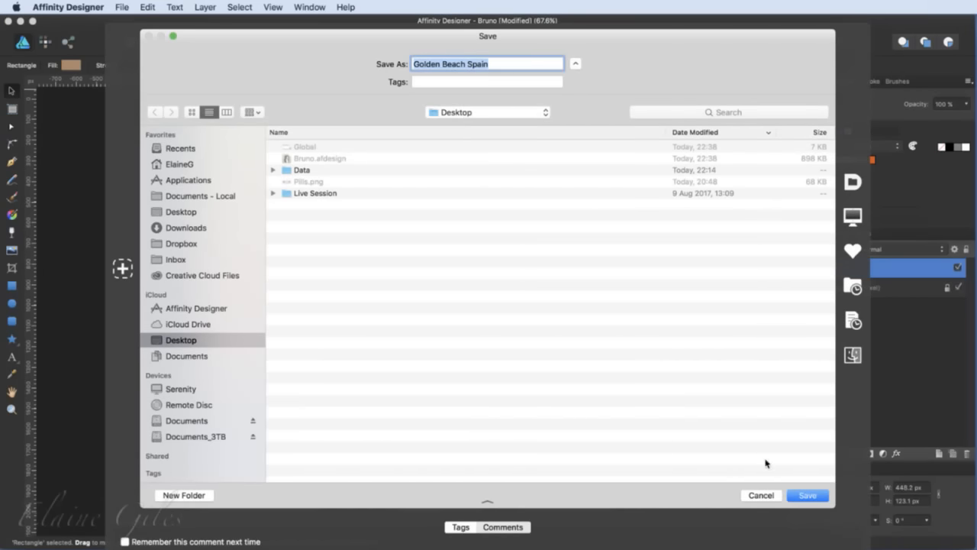
{"action": "left_click", "coordinate": [804, 493]}
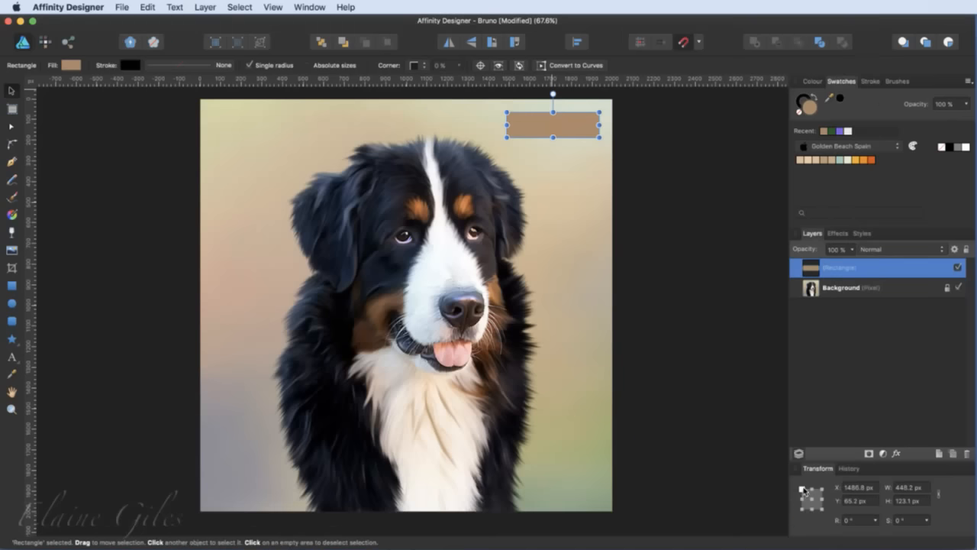
{"action": "key", "text": "F11"}
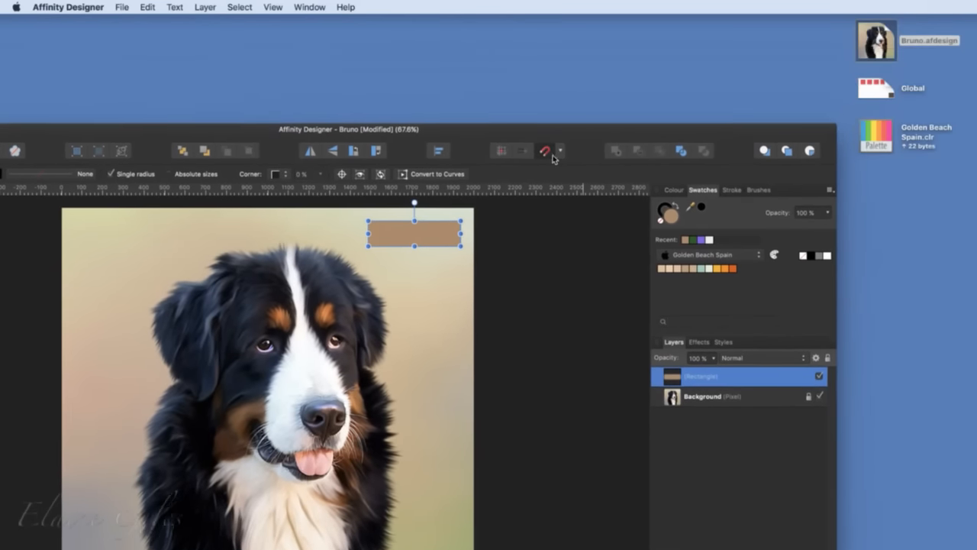
Step: Select the exported Golden Beach Spain.clr on the desktop, and move the Affinity Designer window back to its original place
{"action": "left_click", "coordinate": [876, 134]}
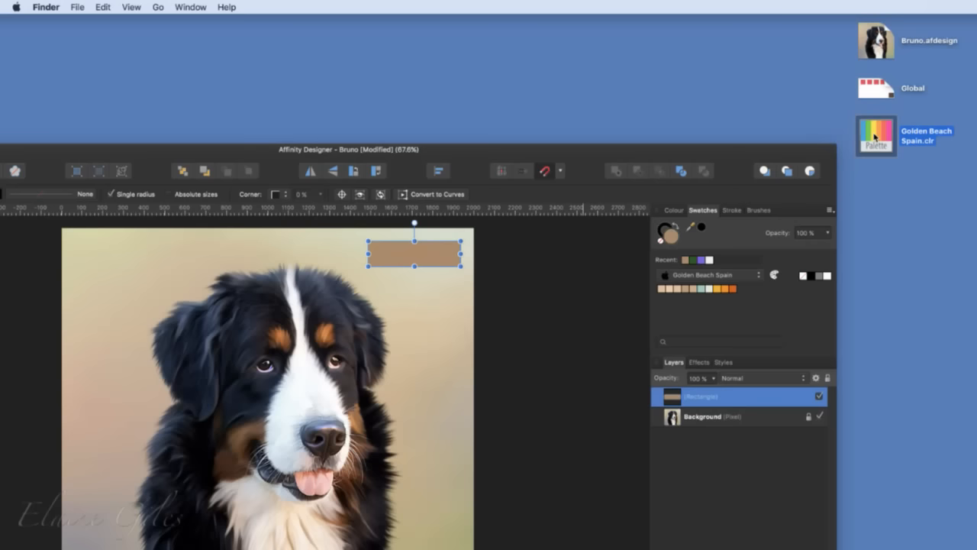
{"action": "left_click", "coordinate": [728, 156]}
{"action": "left_click_drag", "start_coordinate": [728, 156], "coordinate": [815, 59]}
{"action": "left_click_drag", "start_coordinate": [847, 33], "coordinate": [863, 26]}
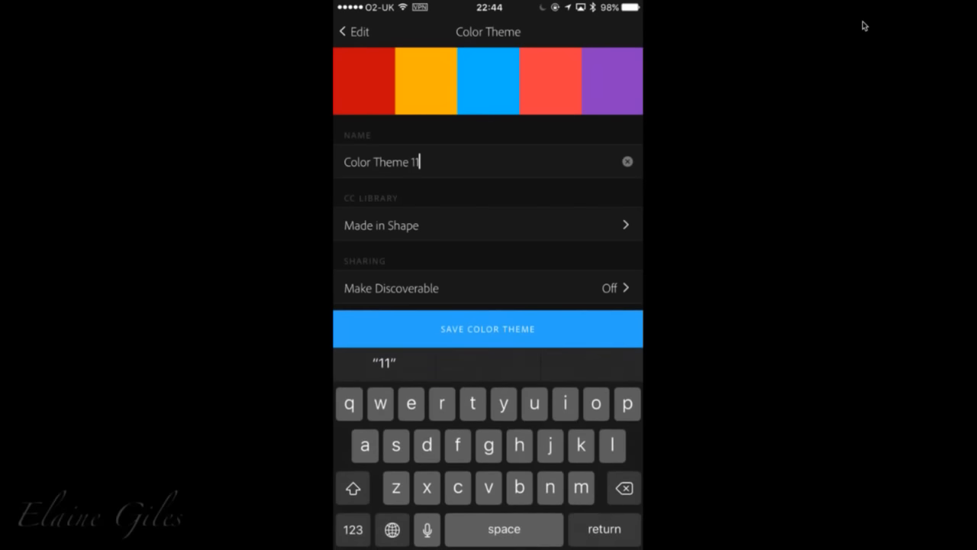
Step: Replace the default name of the new colour theme with VPills
{"action": "key", "text": "BackSpace"}
{"action": "key", "text": "BackSpace"}
{"action": "key", "text": "BackSpace"}
{"action": "key", "text": "BackSpace"}
{"action": "key", "text": "BackSpace"}
{"action": "key", "text": "BackSpace"}
{"action": "key", "text": "BackSpace"}
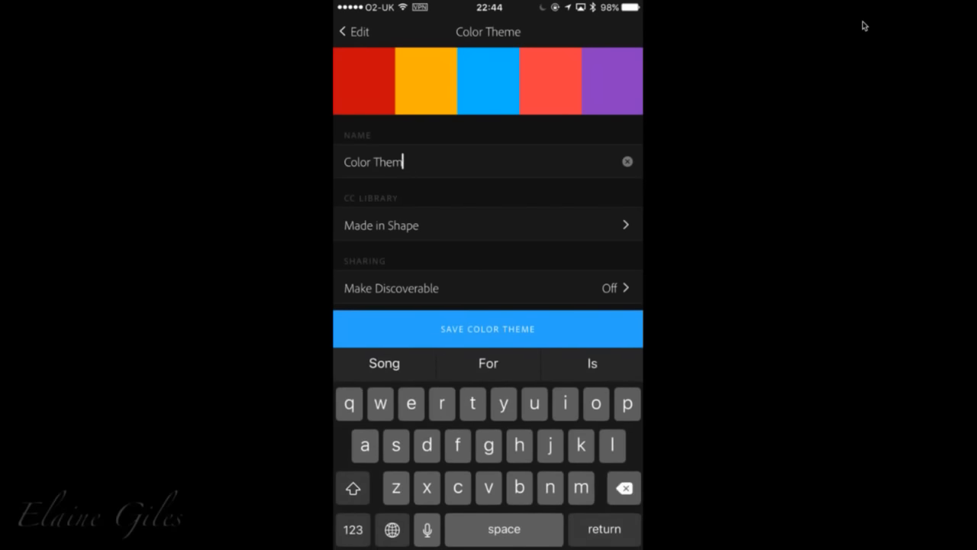
{"action": "key", "text": "BackSpace"}
{"action": "key", "text": "BackSpace"}
{"action": "key", "text": "BackSpace"}
{"action": "key", "text": "BackSpace"}
{"action": "key", "text": "BackSpace"}
{"action": "key", "text": "BackSpace"}
{"action": "key", "text": "BackSpace"}
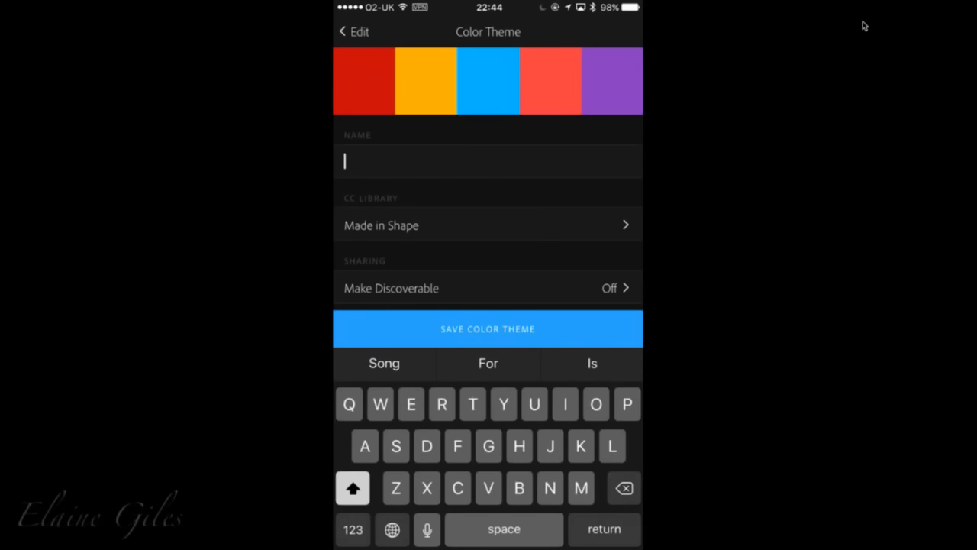
{"action": "type", "text": "VPi"}
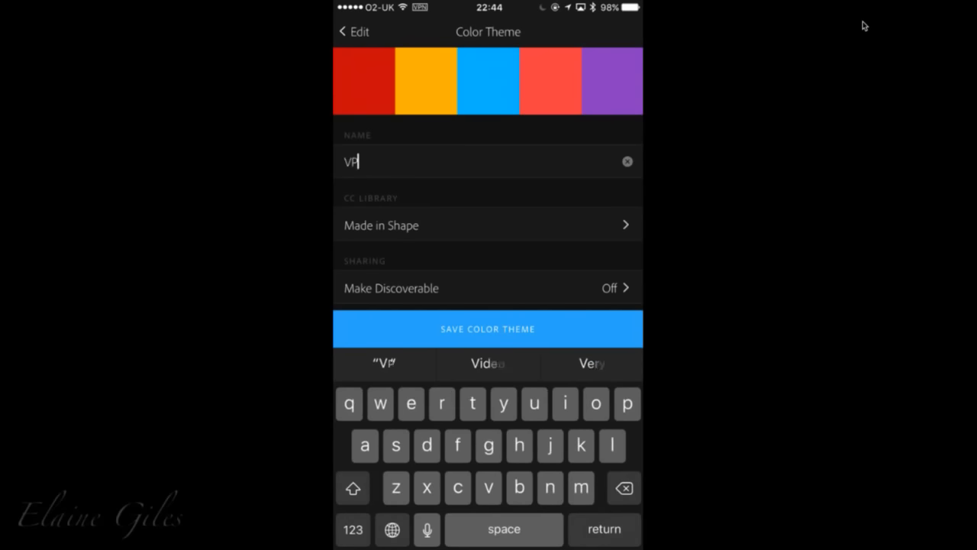
{"action": "type", "text": "lls"}
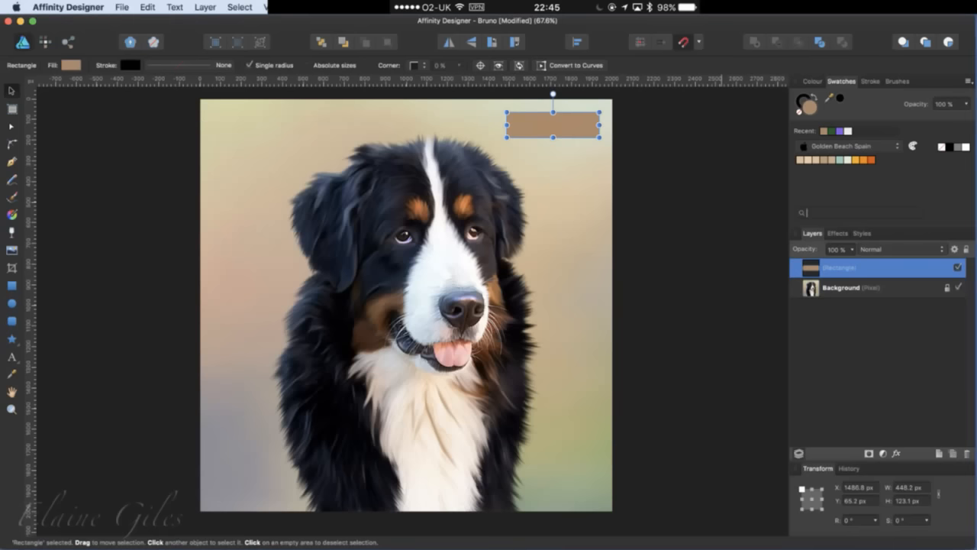
Step: Switch to Adobe Color CC in Chrome and open the info page of the VPills theme from the Made in Shape library
{"action": "key", "text": "ctrl+Right"}
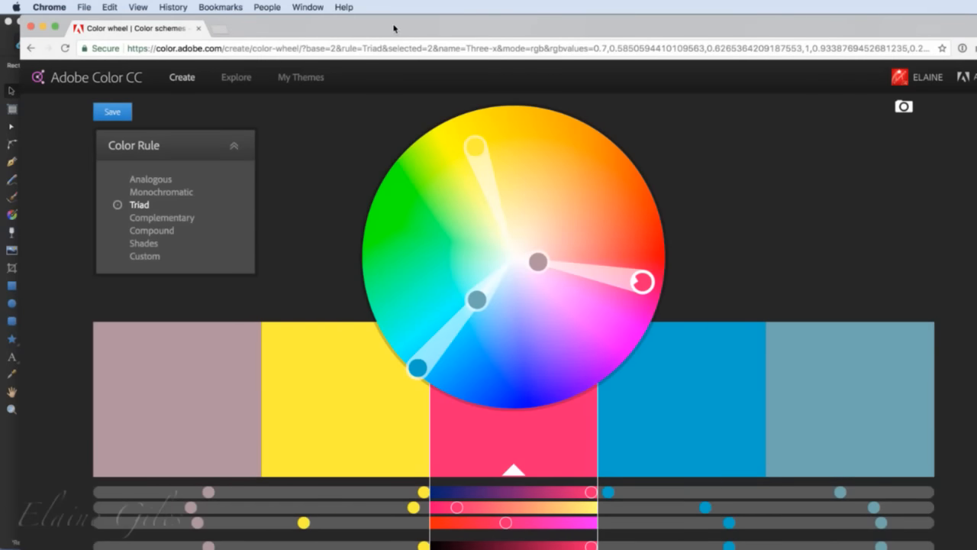
{"action": "double_click", "coordinate": [394, 29]}
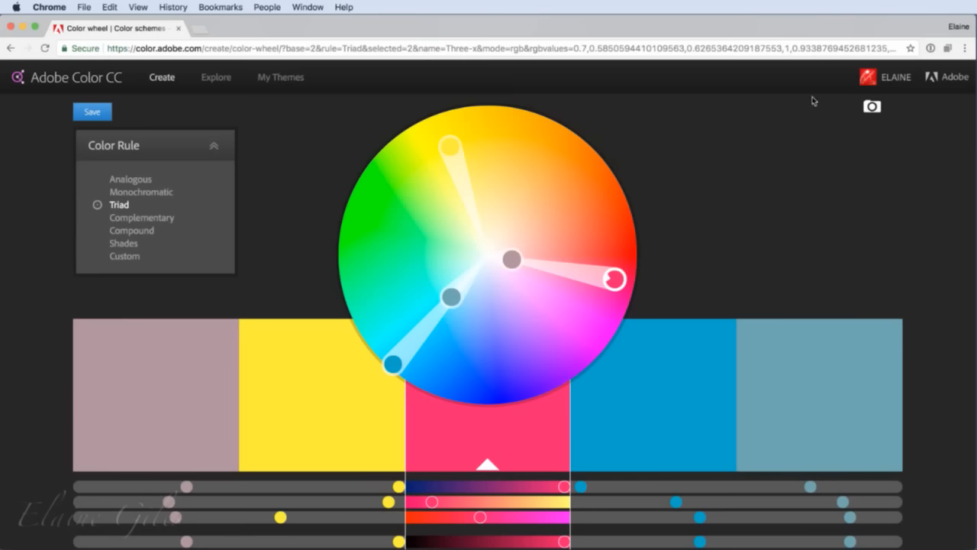
{"action": "left_click", "coordinate": [280, 79]}
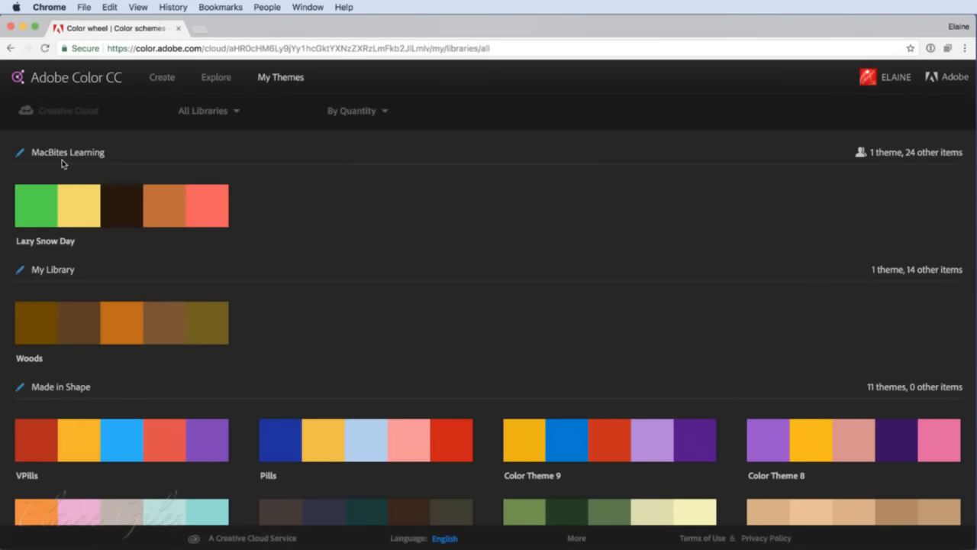
{"action": "scroll", "coordinate": [279, 352], "scroll_direction": "down", "scroll_amount": 5}
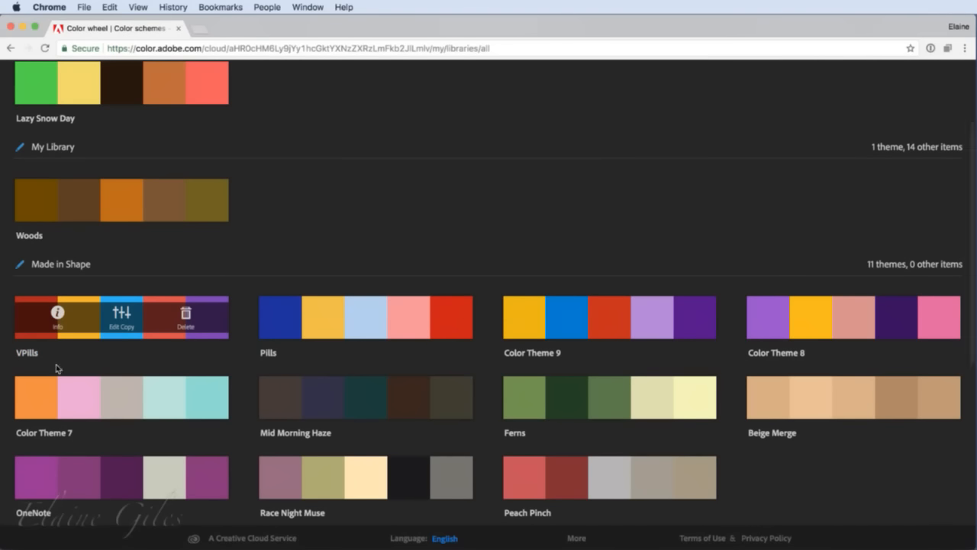
{"action": "mouse_move", "coordinate": [115, 331]}
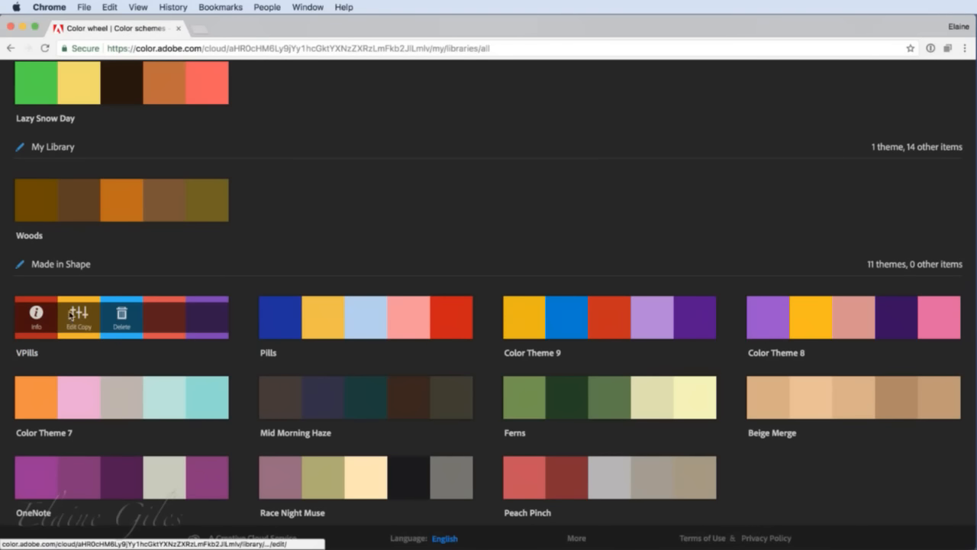
{"action": "left_click", "coordinate": [37, 316]}
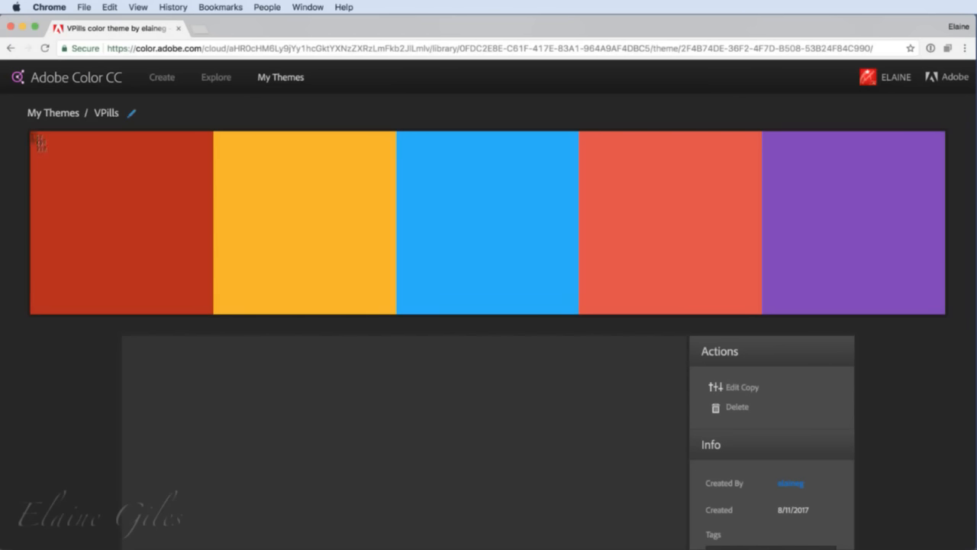
Step: Snap the strip of five VPills colours with Snappy, reposition the floating capture and close the theme page
{"action": "left_click_drag", "start_coordinate": [34, 136], "coordinate": [944, 315]}
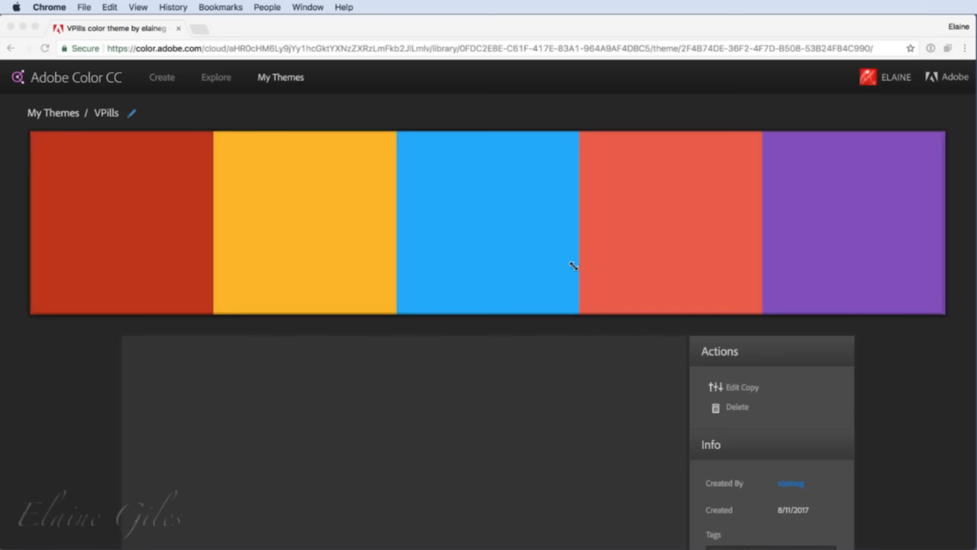
{"action": "left_click_drag", "start_coordinate": [418, 196], "coordinate": [419, 384]}
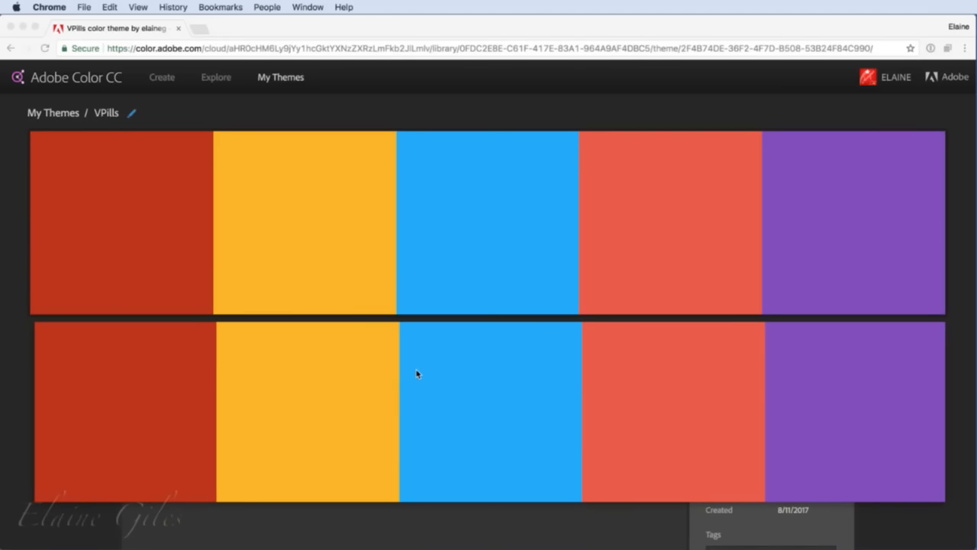
{"action": "left_click", "coordinate": [386, 21]}
{"action": "left_click", "coordinate": [419, 412]}
{"action": "mouse_move", "coordinate": [463, 429]}
{"action": "left_mouse_down"}
{"action": "mouse_move", "coordinate": [368, 426]}
{"action": "mouse_move", "coordinate": [446, 435]}
{"action": "left_mouse_up"}
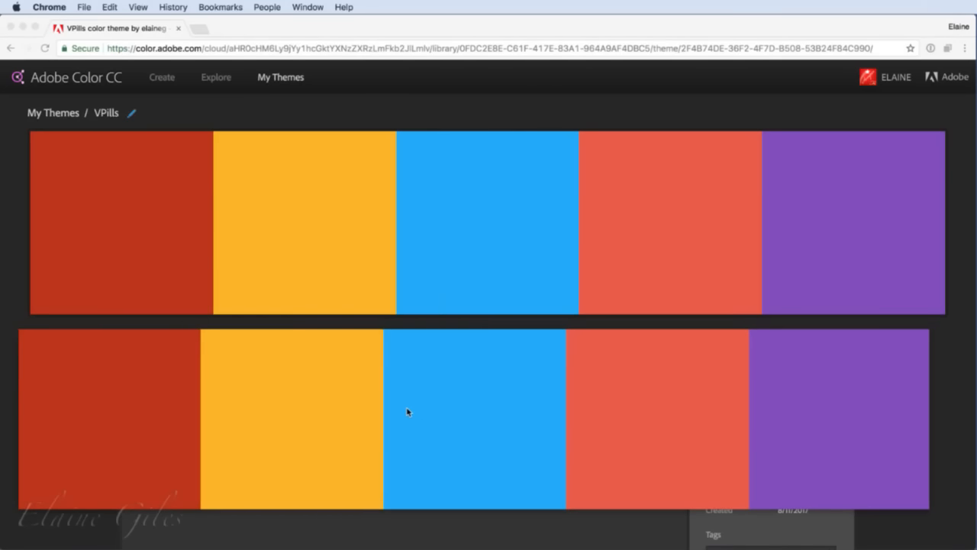
{"action": "left_click", "coordinate": [178, 28]}
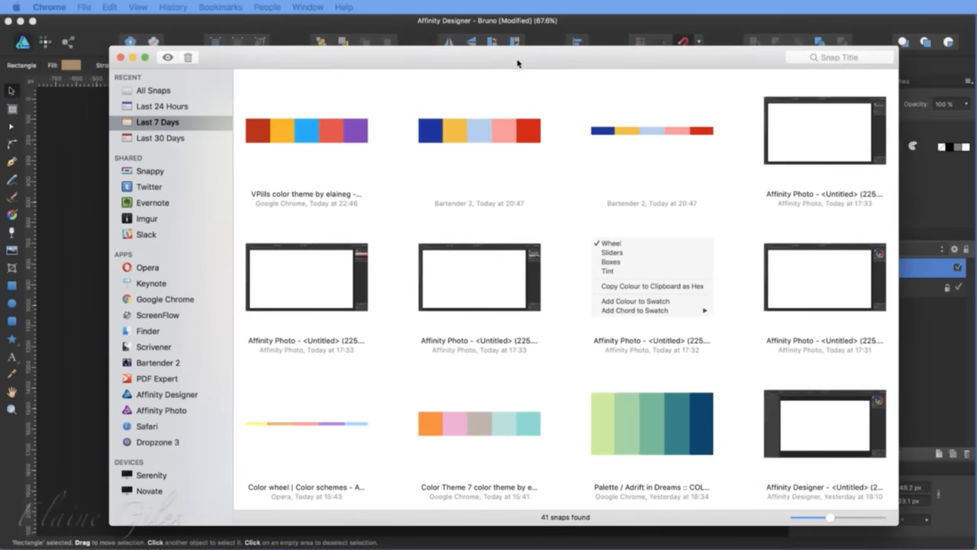
Step: Save the VPills colour theme snap to the desktop as Vpills.png and move the snap library out of view
{"action": "left_click", "coordinate": [304, 133]}
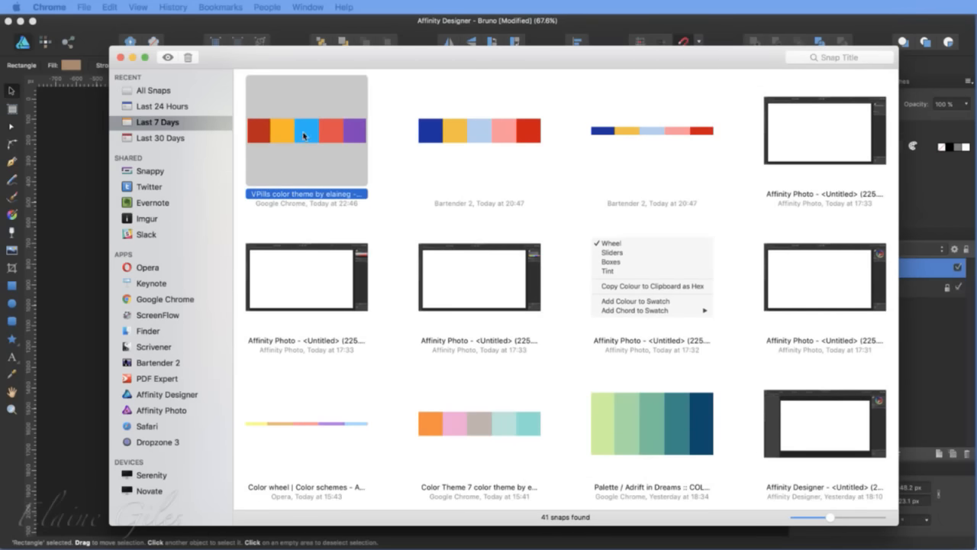
{"action": "left_click_drag", "start_coordinate": [300, 128], "coordinate": [0, 138]}
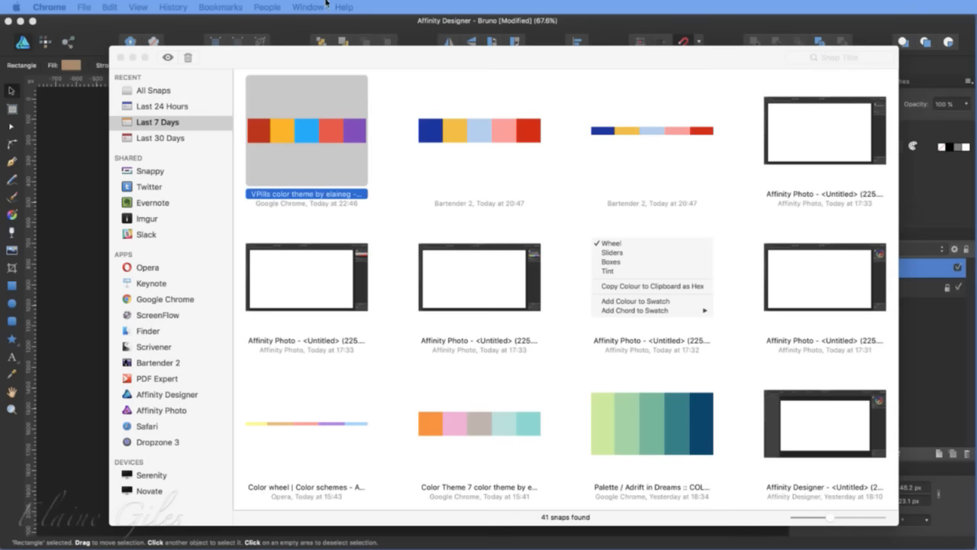
{"action": "left_click_drag", "start_coordinate": [464, 55], "coordinate": [0, 174]}
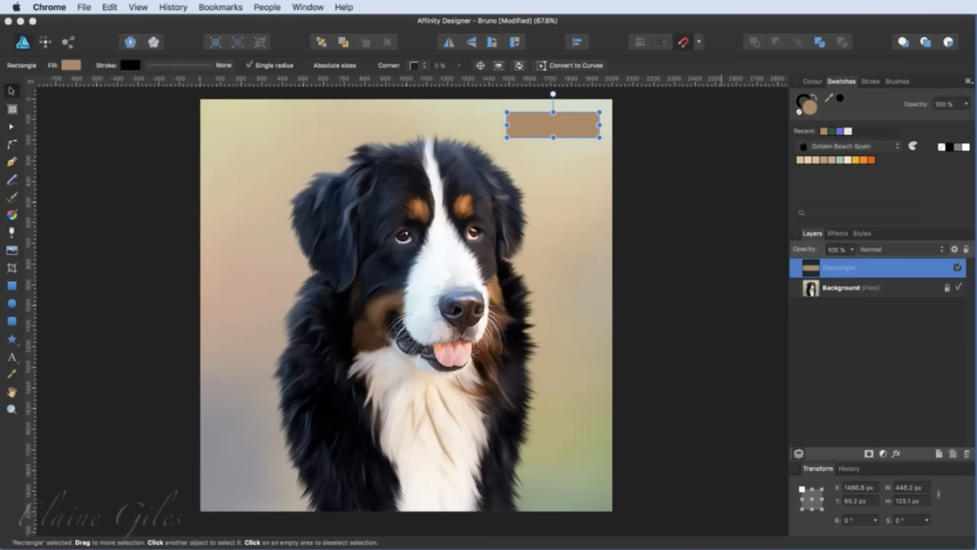
Step: Switch to Affinity Designer, start creating a palette from an image and load Vpills.png from the Desktop
{"action": "left_click", "coordinate": [711, 132]}
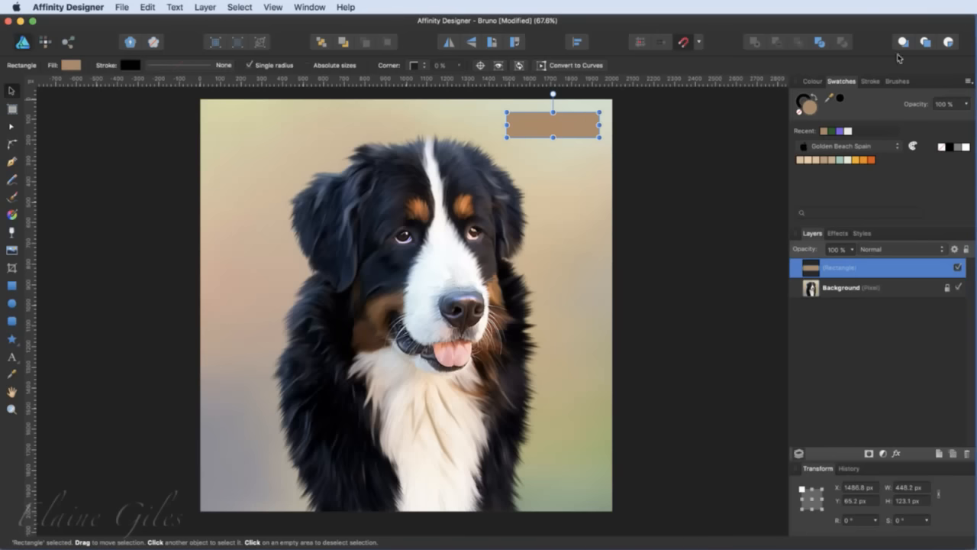
{"action": "left_click", "coordinate": [968, 81]}
{"action": "mouse_move", "coordinate": [880, 214]}
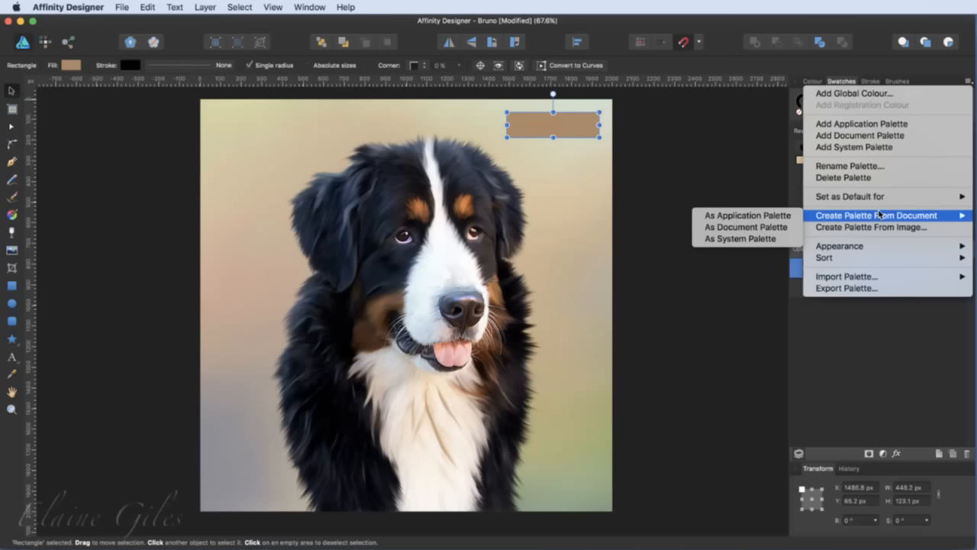
{"action": "left_click", "coordinate": [855, 228]}
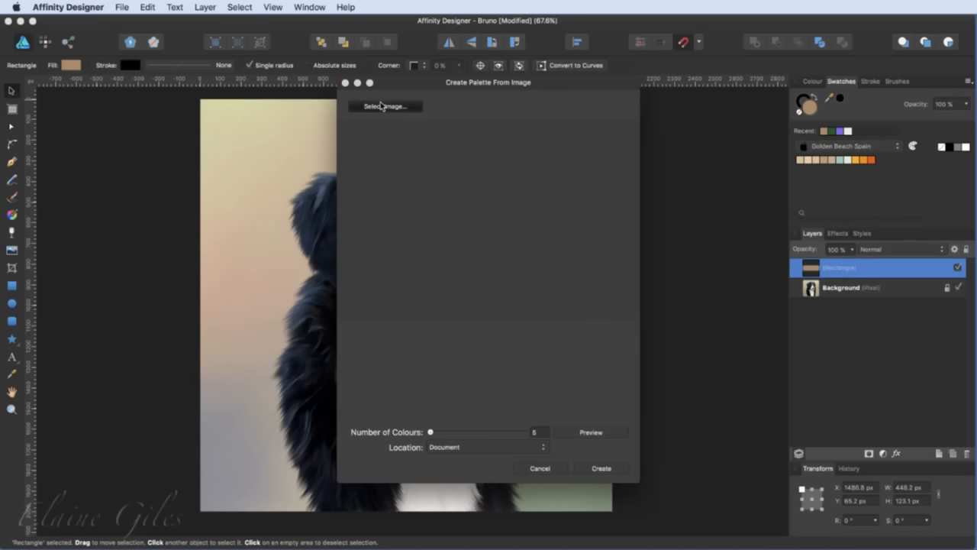
{"action": "left_click", "coordinate": [383, 107]}
{"action": "left_click", "coordinate": [372, 121]}
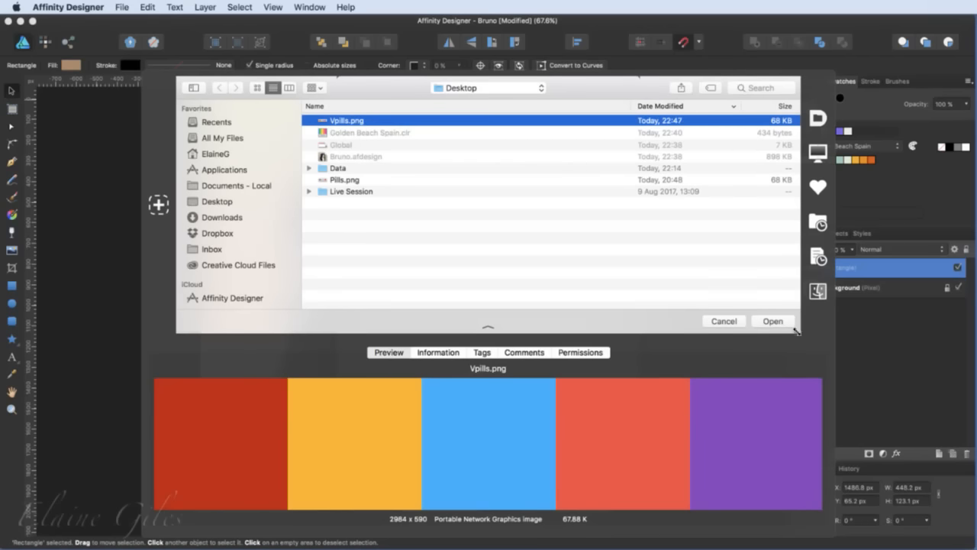
{"action": "left_click", "coordinate": [771, 321]}
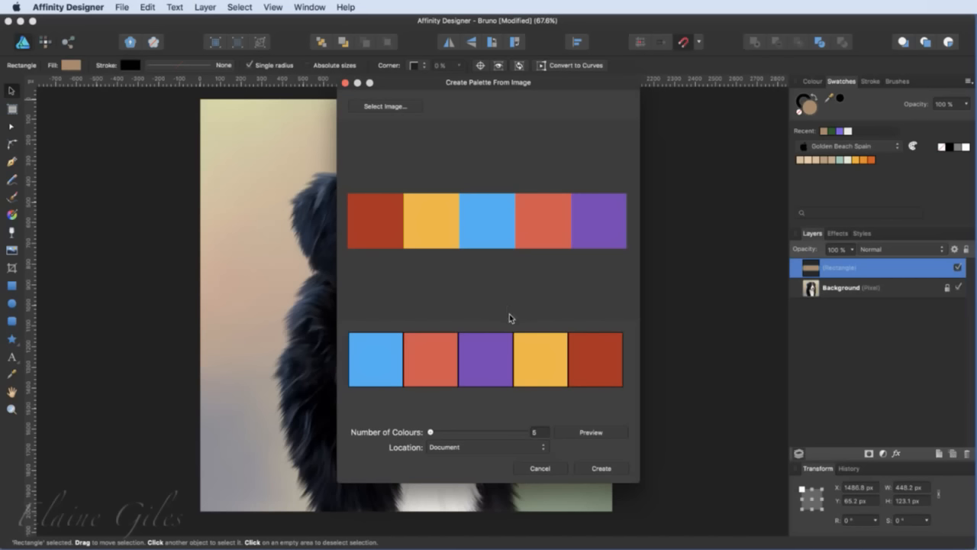
Step: Set the palette's location to System and create it with five colours
{"action": "left_click", "coordinate": [476, 448]}
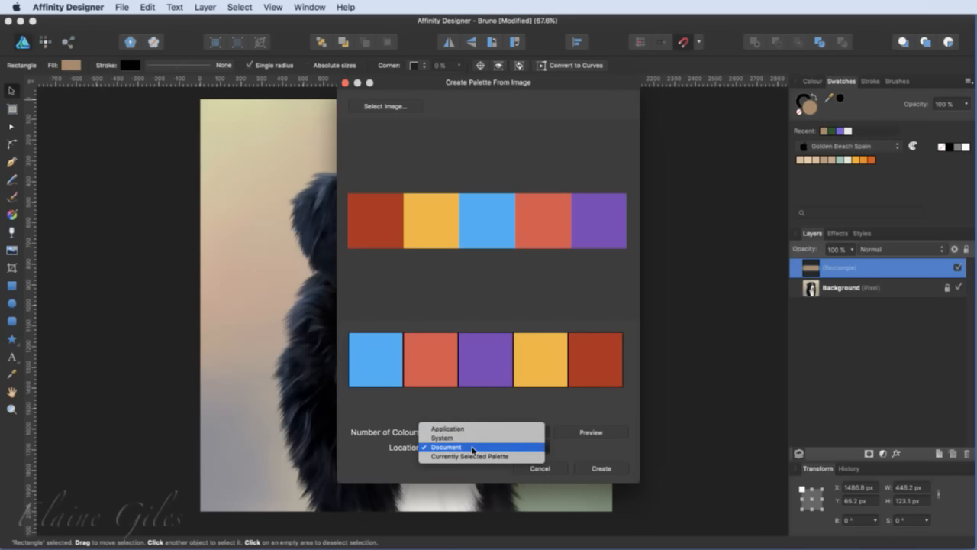
{"action": "left_click", "coordinate": [474, 438]}
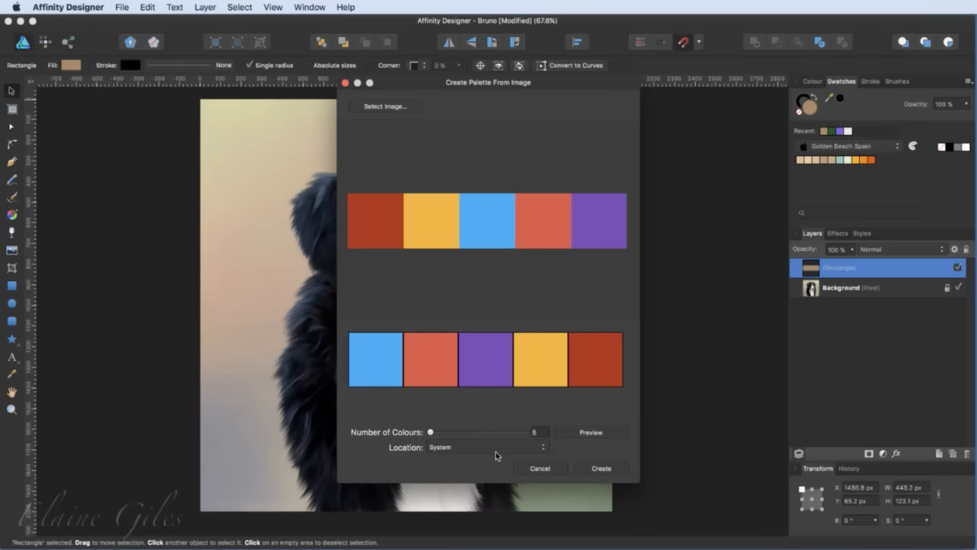
{"action": "left_click", "coordinate": [602, 467]}
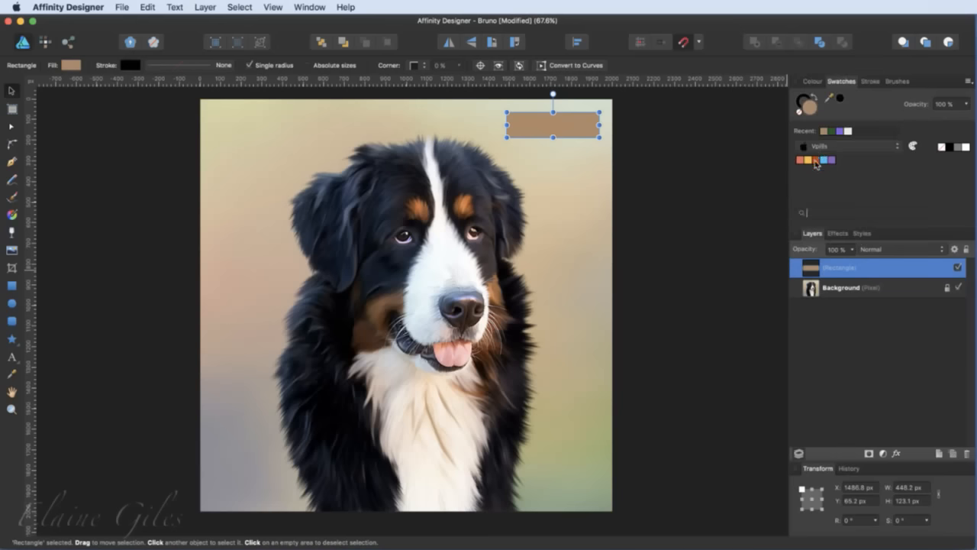
Step: Try the Vpills swatches as the rectangle's fill, ending with purple
{"action": "left_click", "coordinate": [801, 159]}
{"action": "left_click", "coordinate": [808, 160]}
{"action": "left_click", "coordinate": [815, 159]}
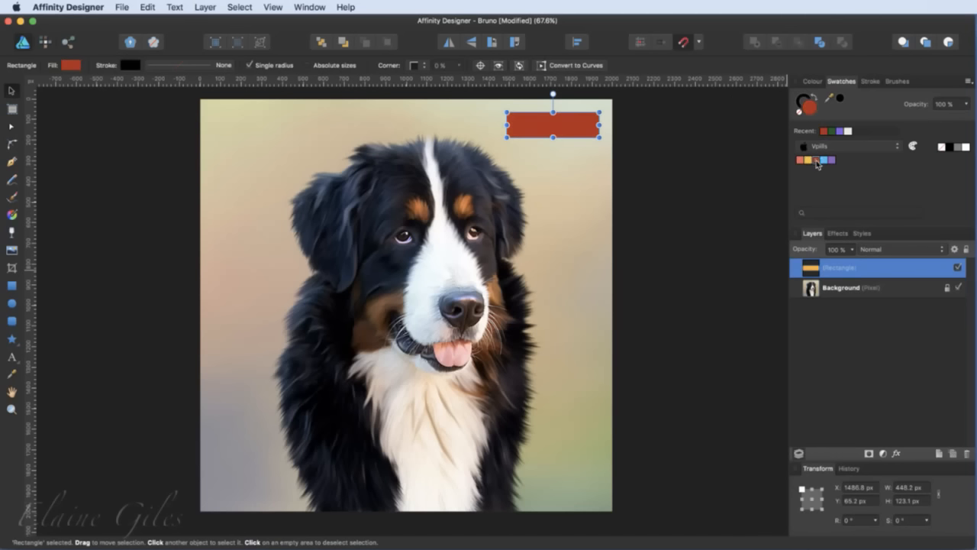
{"action": "left_click", "coordinate": [831, 160]}
{"action": "left_click", "coordinate": [832, 161]}
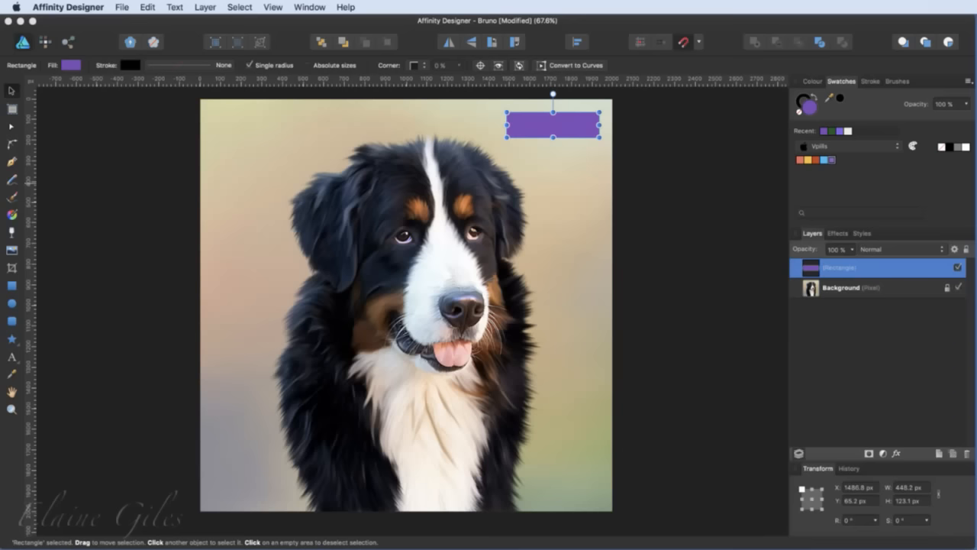
Step: Bring the Snappy library back into view and browse the stored colour palette snaps from the last 7 days
{"action": "left_click_drag", "start_coordinate": [0, 275], "coordinate": [597, 64]}
{"action": "left_click", "coordinate": [429, 432]}
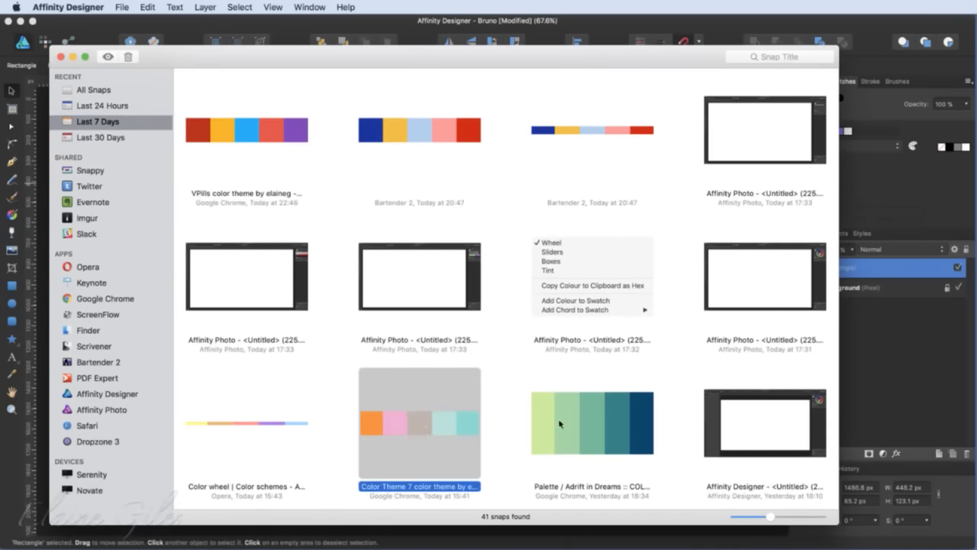
{"action": "left_click", "coordinate": [567, 424]}
{"action": "left_click", "coordinate": [254, 424]}
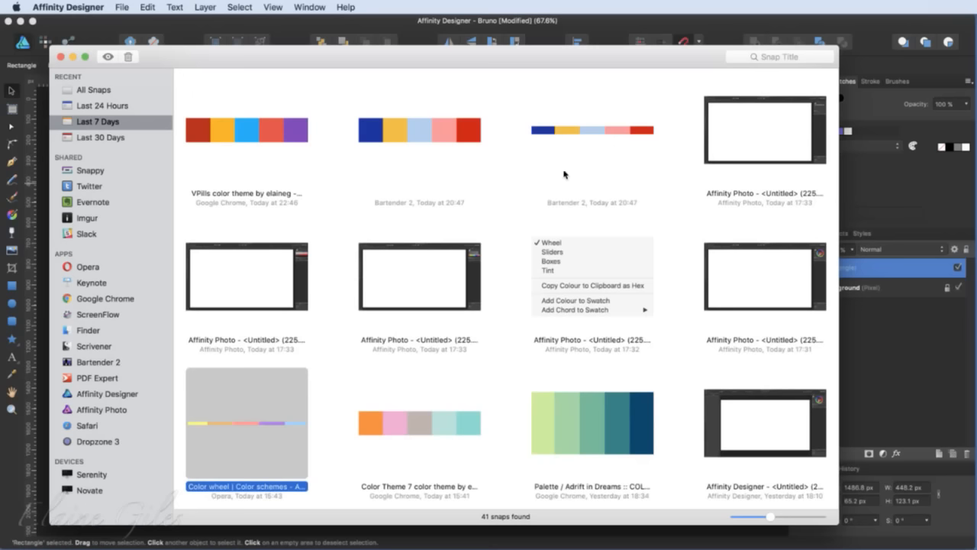
{"action": "left_click", "coordinate": [571, 135]}
{"action": "left_click", "coordinate": [399, 145]}
{"action": "left_click", "coordinate": [255, 141]}
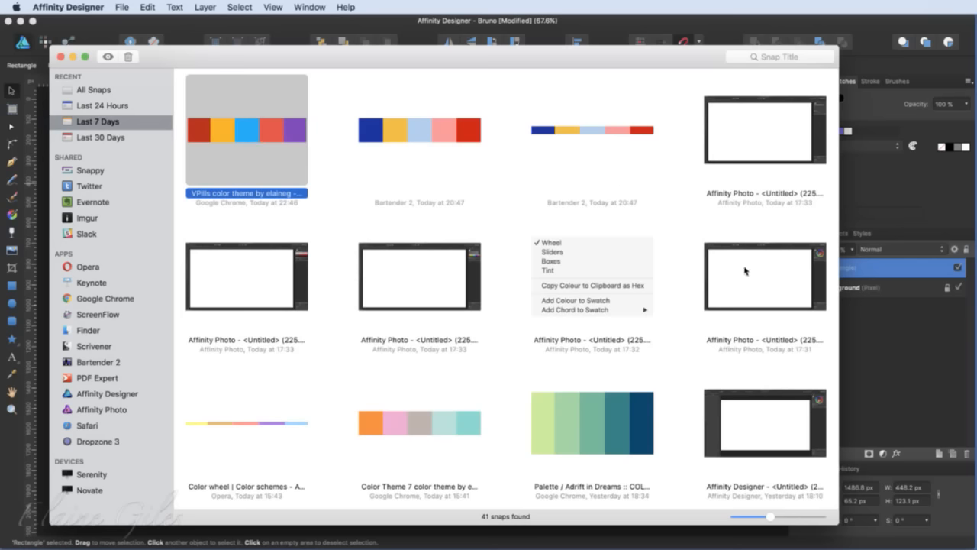
{"action": "scroll", "coordinate": [551, 372], "scroll_direction": "down", "scroll_amount": 3}
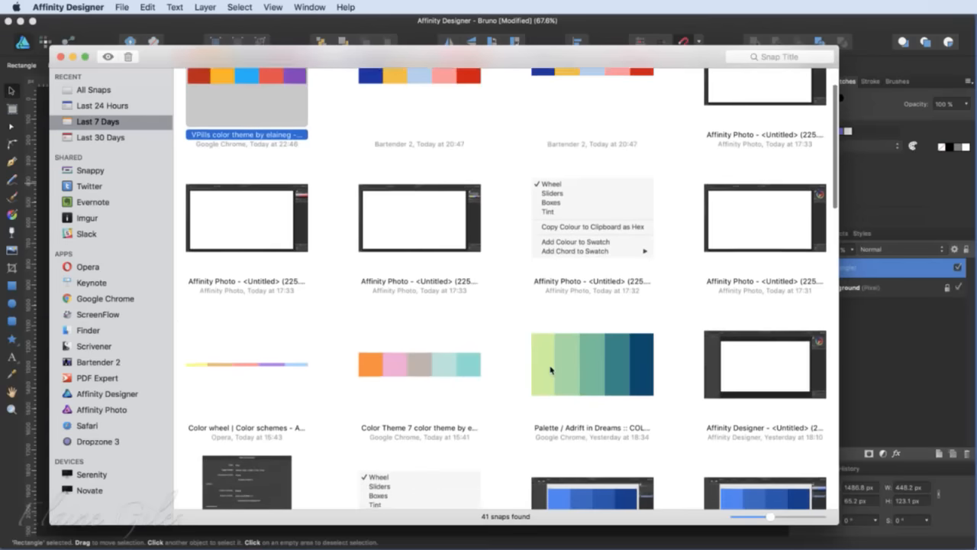
{"action": "scroll", "coordinate": [550, 369], "scroll_direction": "down", "scroll_amount": 5}
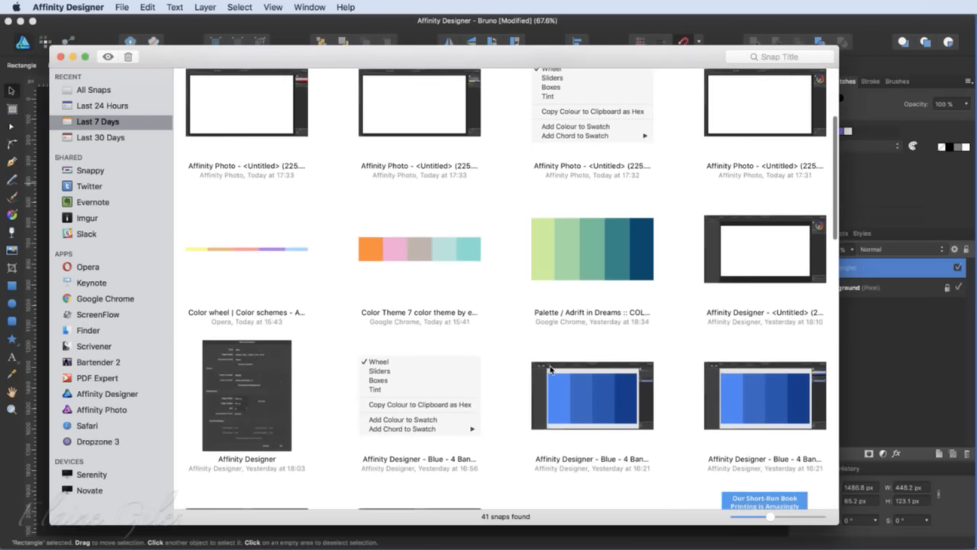
{"action": "scroll", "coordinate": [583, 97], "scroll_direction": "up", "scroll_amount": 8}
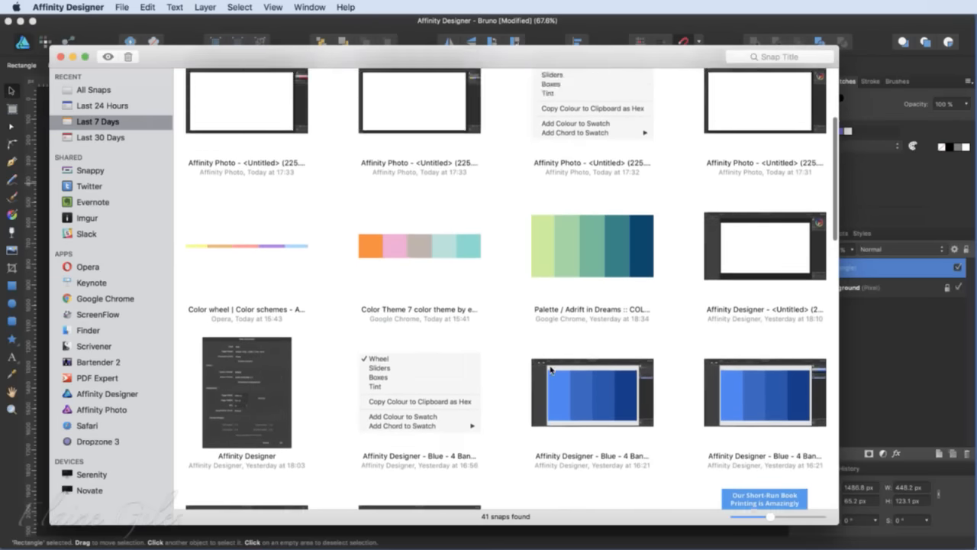
Step: Close the Snappy library and, in Chrome, open the Sand in my Shoes palette from the COLOURlovers beach search results
{"action": "key", "text": "super+w"}
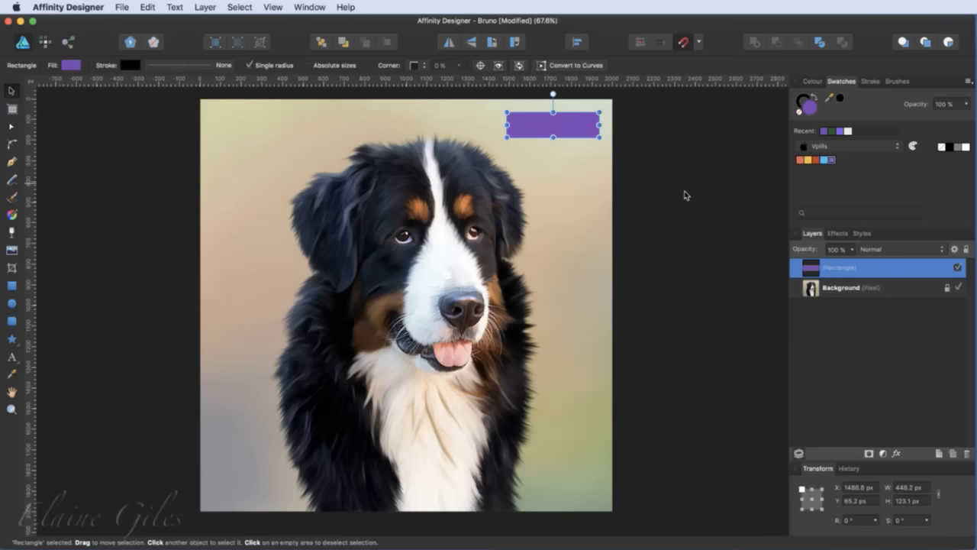
{"action": "scroll", "coordinate": [684, 196], "scroll_direction": "right", "scroll_amount": 3}
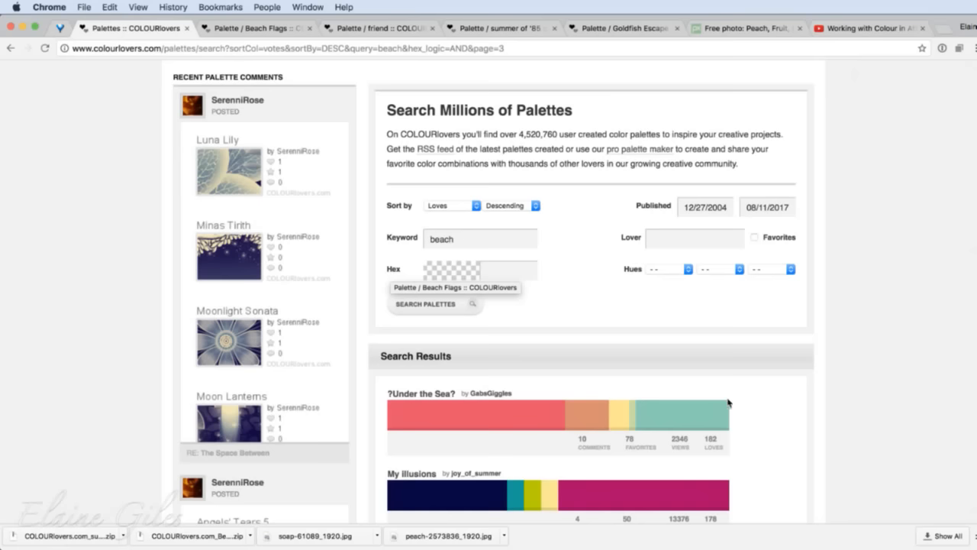
{"action": "scroll", "coordinate": [831, 459], "scroll_direction": "down", "scroll_amount": 2}
{"action": "scroll", "coordinate": [831, 459], "scroll_direction": "down", "scroll_amount": 8}
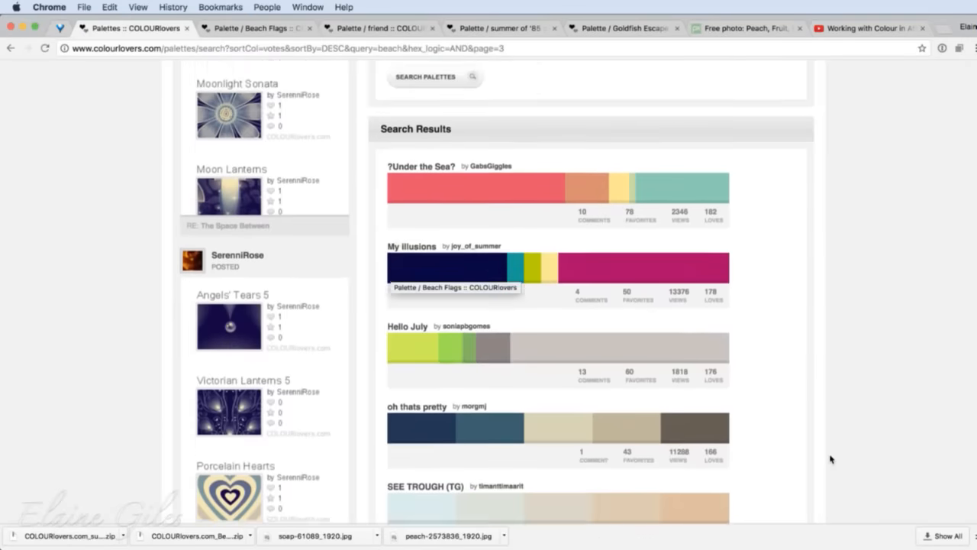
{"action": "scroll", "coordinate": [831, 459], "scroll_direction": "down", "scroll_amount": 2}
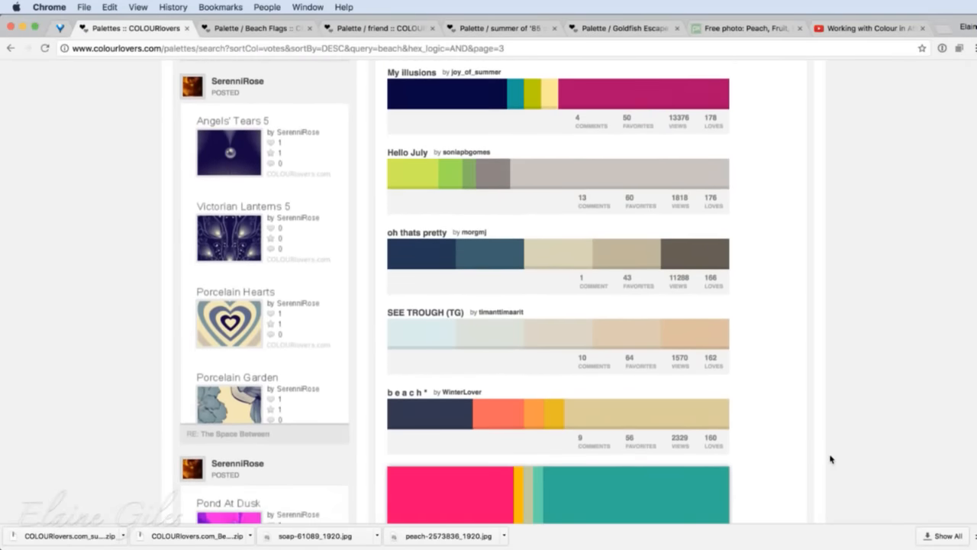
{"action": "scroll", "coordinate": [720, 441], "scroll_direction": "down", "scroll_amount": 3}
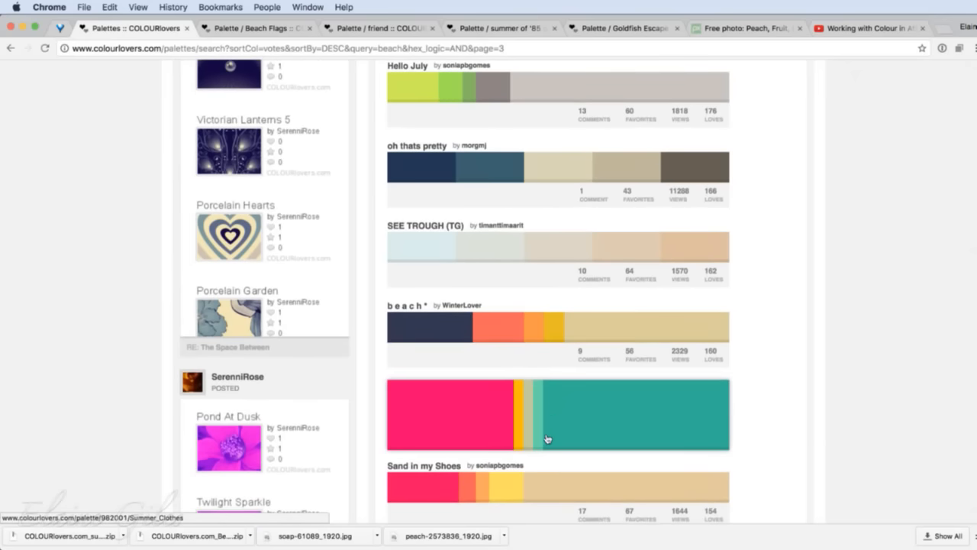
{"action": "scroll", "coordinate": [580, 494], "scroll_direction": "down", "scroll_amount": 3}
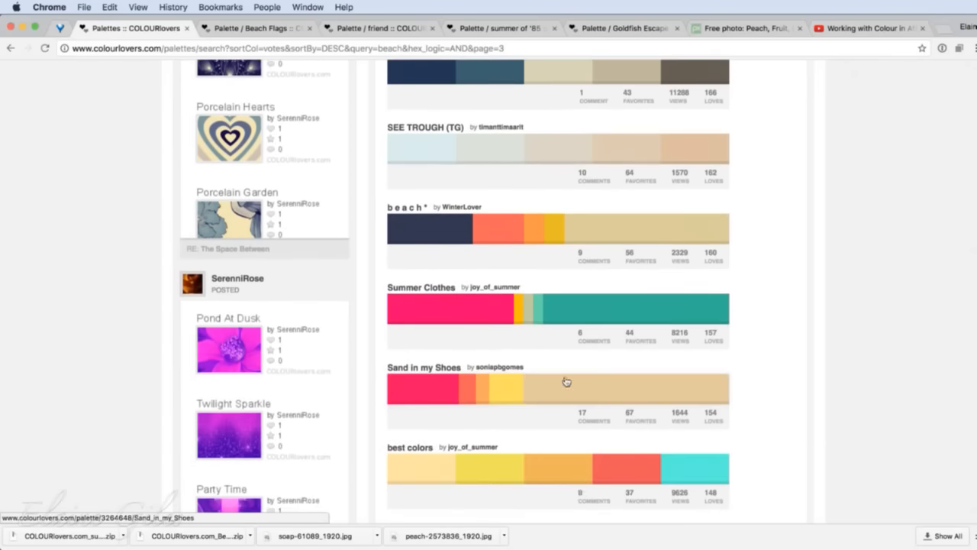
{"action": "left_click", "coordinate": [522, 391]}
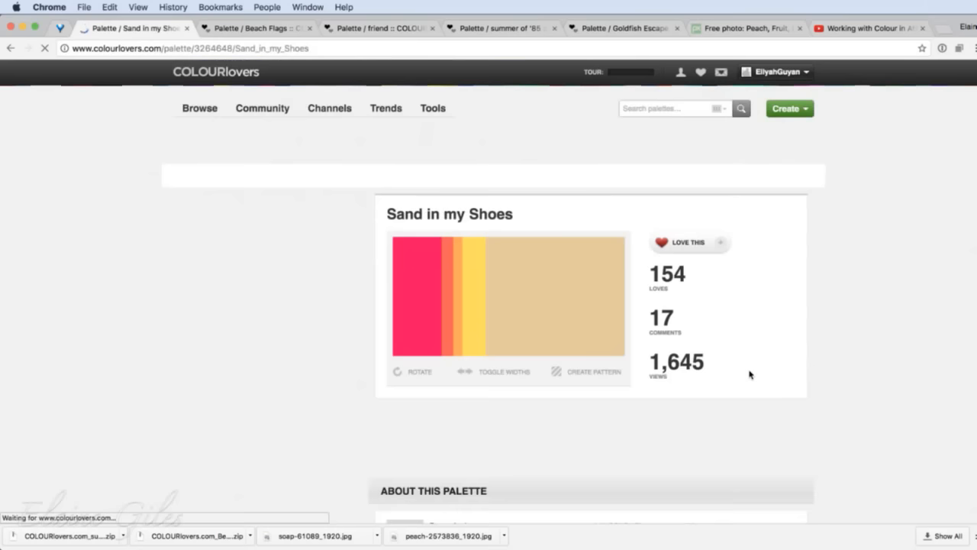
Step: Examine the Sand in my Shoes page for its colours, palette licence and download options
{"action": "scroll", "coordinate": [661, 371], "scroll_direction": "down", "scroll_amount": 5}
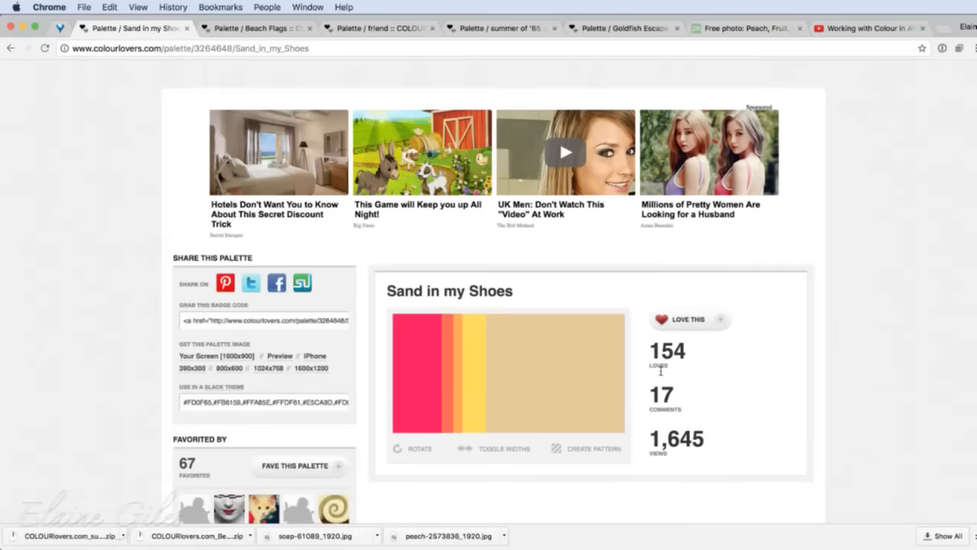
{"action": "scroll", "coordinate": [661, 371], "scroll_direction": "down", "scroll_amount": 1}
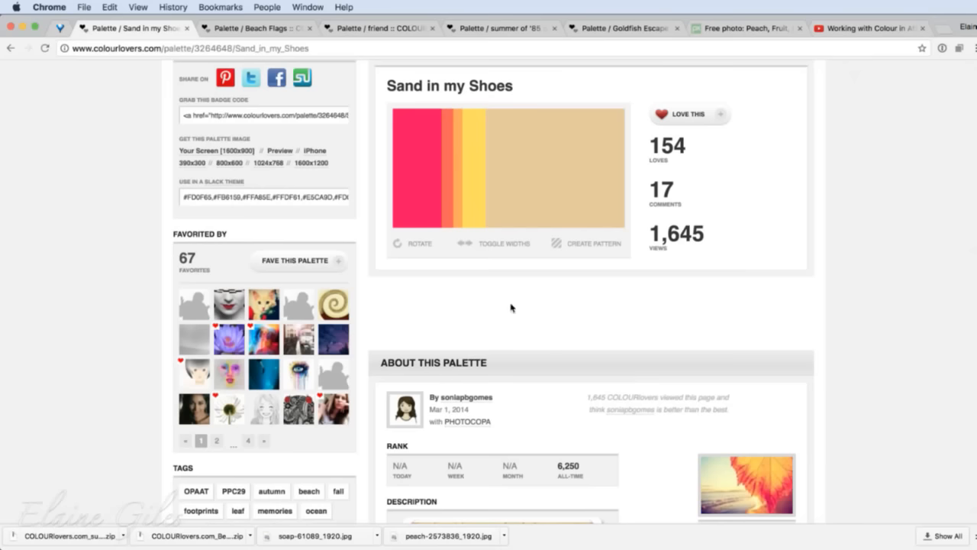
{"action": "scroll", "coordinate": [511, 308], "scroll_direction": "up", "scroll_amount": 1}
{"action": "scroll", "coordinate": [511, 308], "scroll_direction": "down", "scroll_amount": 5}
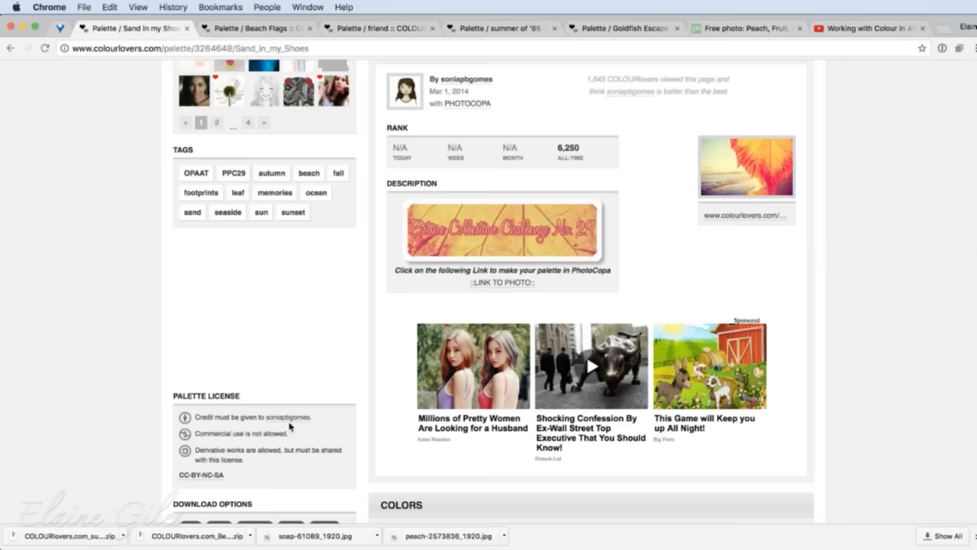
{"action": "scroll", "coordinate": [289, 426], "scroll_direction": "up", "scroll_amount": 3}
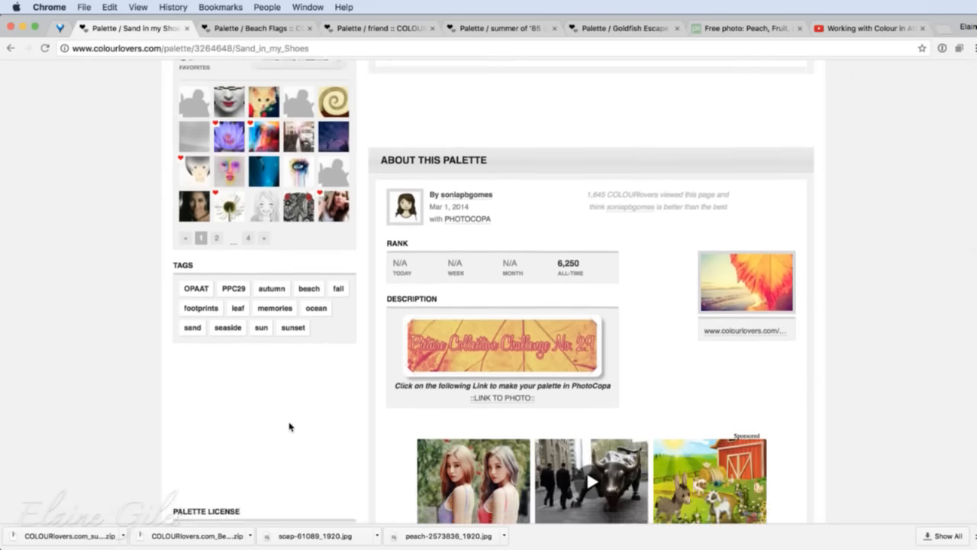
{"action": "scroll", "coordinate": [289, 426], "scroll_direction": "down", "scroll_amount": 5}
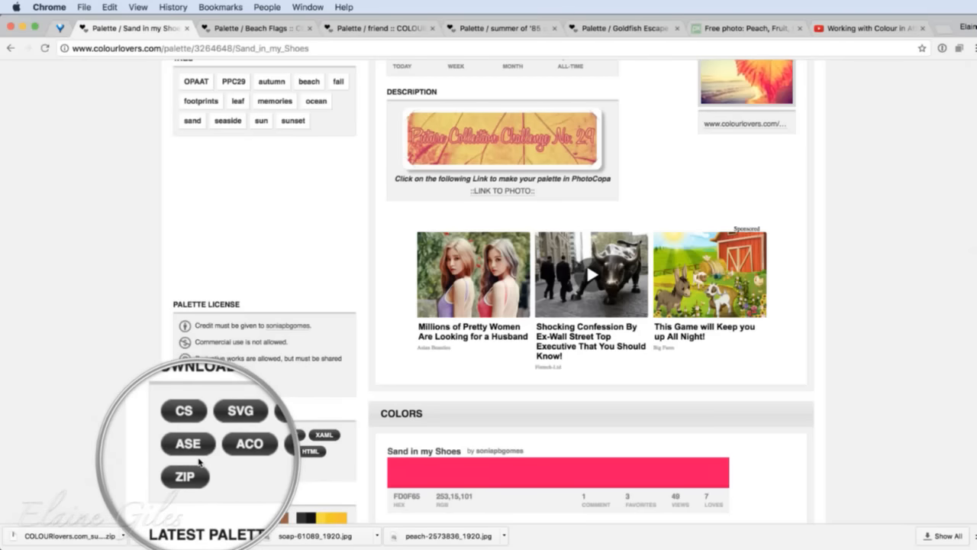
{"action": "scroll", "coordinate": [339, 363], "scroll_direction": "up", "scroll_amount": 5}
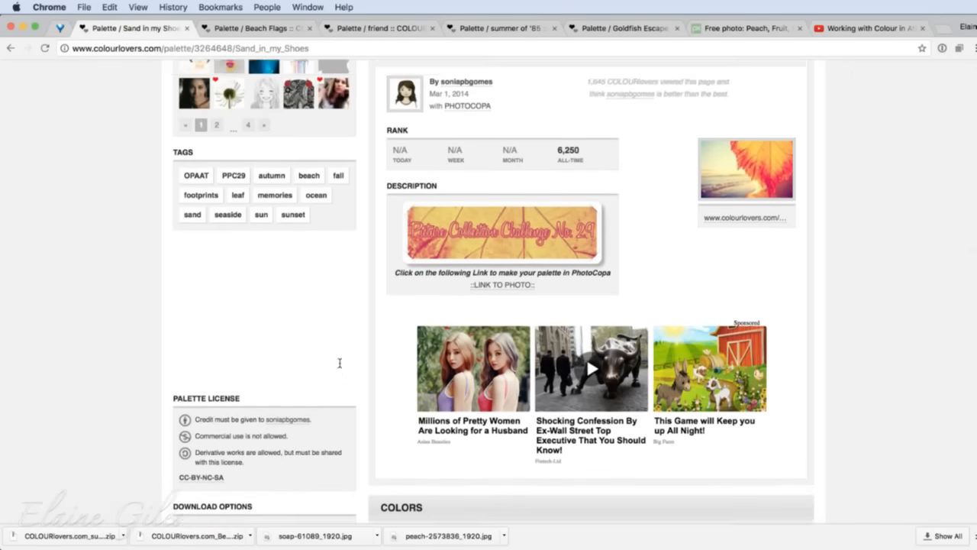
{"action": "scroll", "coordinate": [340, 363], "scroll_direction": "up", "scroll_amount": 4}
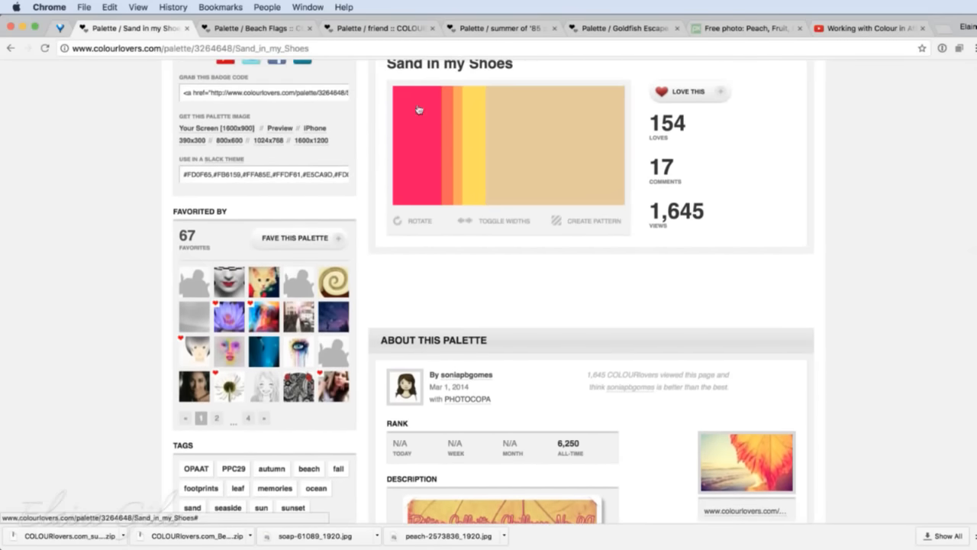
{"action": "scroll", "coordinate": [299, 315], "scroll_direction": "down", "scroll_amount": 10}
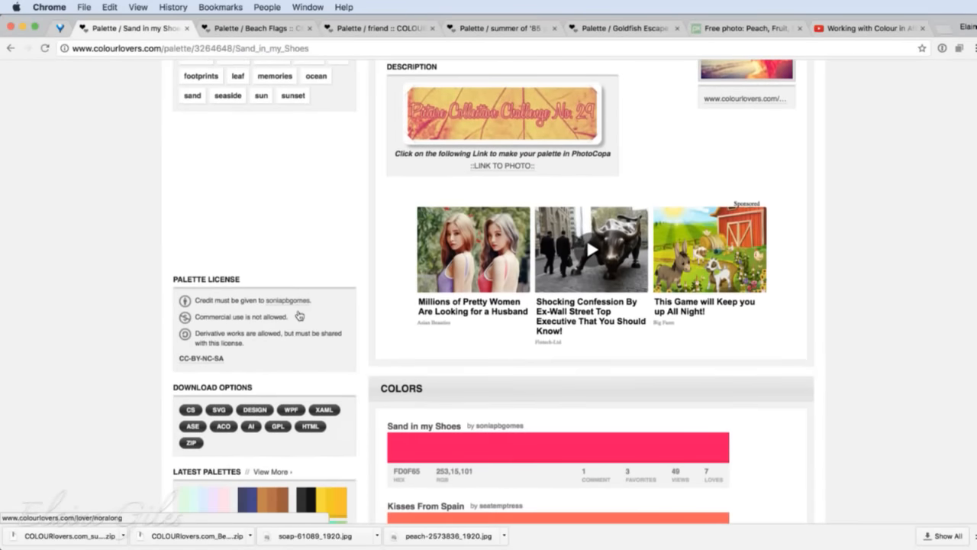
Step: Download the Sand in my Shoes palette as a ZIP and open its extracted folder from Downloads in Finder
{"action": "left_click", "coordinate": [191, 449]}
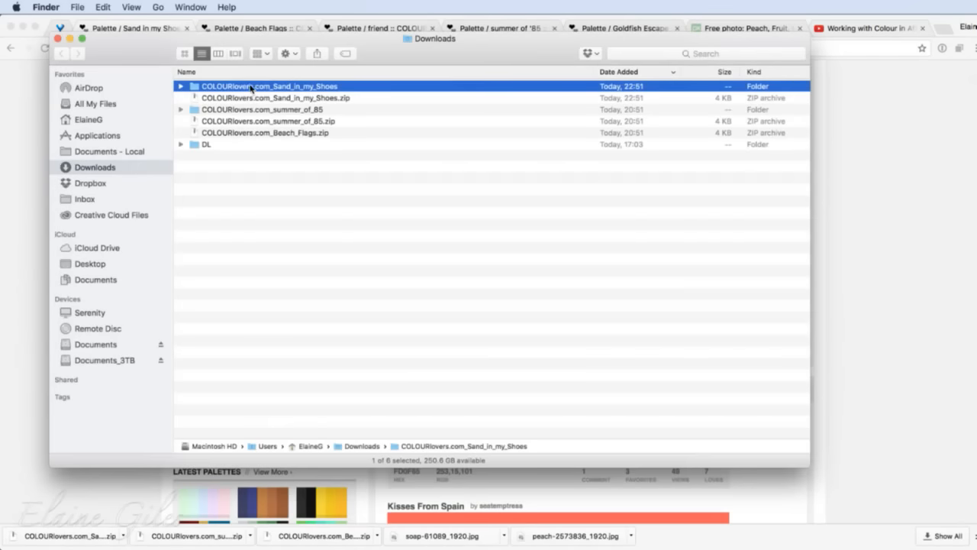
{"action": "left_click", "coordinate": [298, 99]}
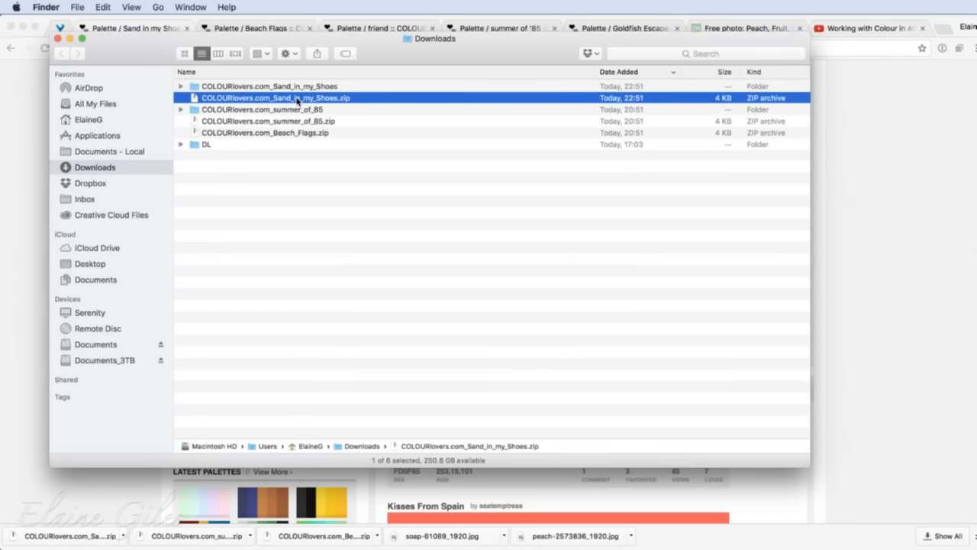
{"action": "double_click", "coordinate": [297, 87]}
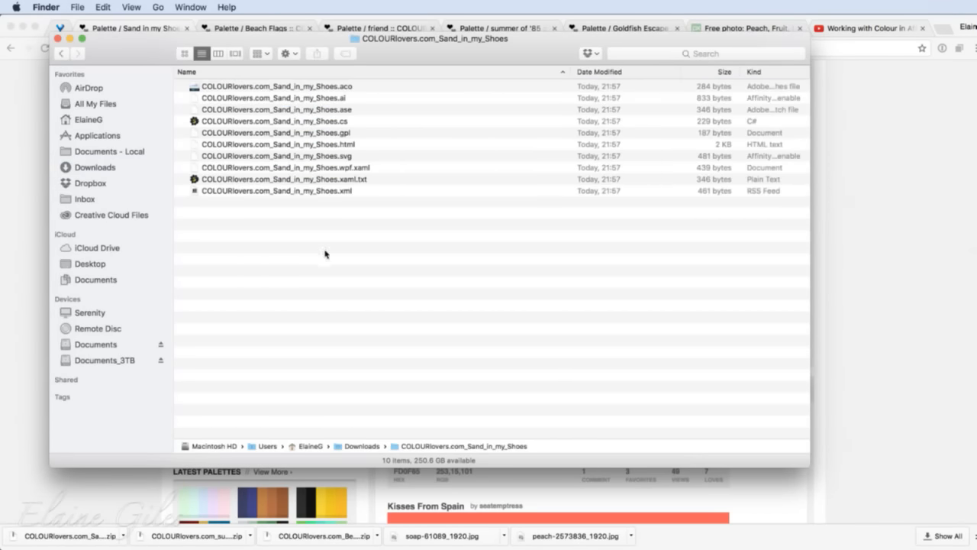
Step: Look through the file formats in the palette folder, from the .aco file down to the .xml file
{"action": "left_click", "coordinate": [366, 86]}
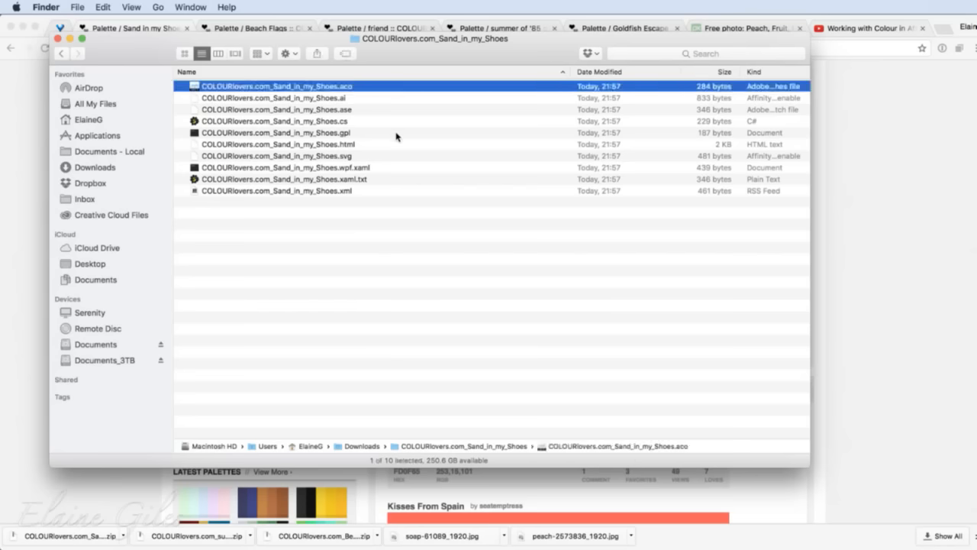
{"action": "key", "text": "Down"}
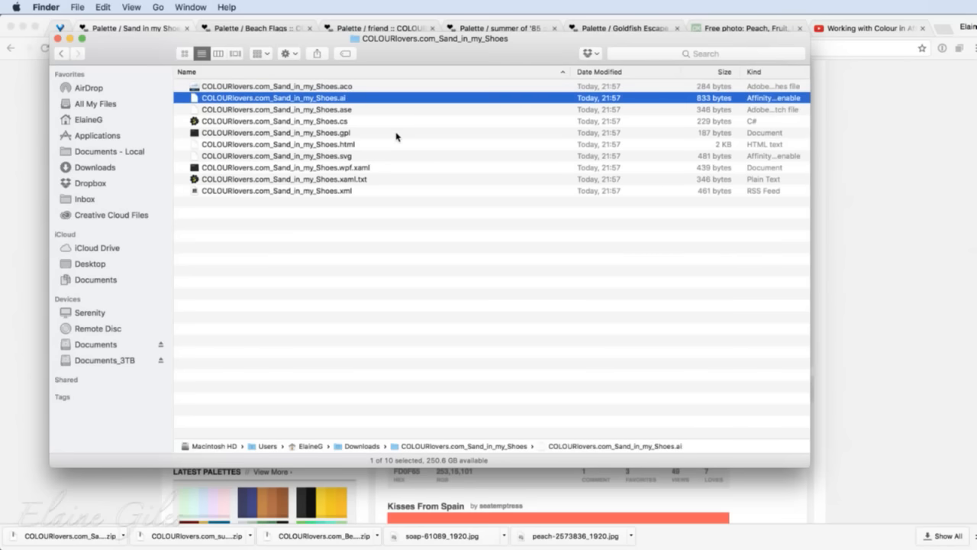
{"action": "key", "text": "Down"}
{"action": "key", "text": "Down"}
{"action": "key", "text": "Down"}
{"action": "key", "text": "Down"}
{"action": "key", "text": "Down"}
{"action": "key", "text": "Down"}
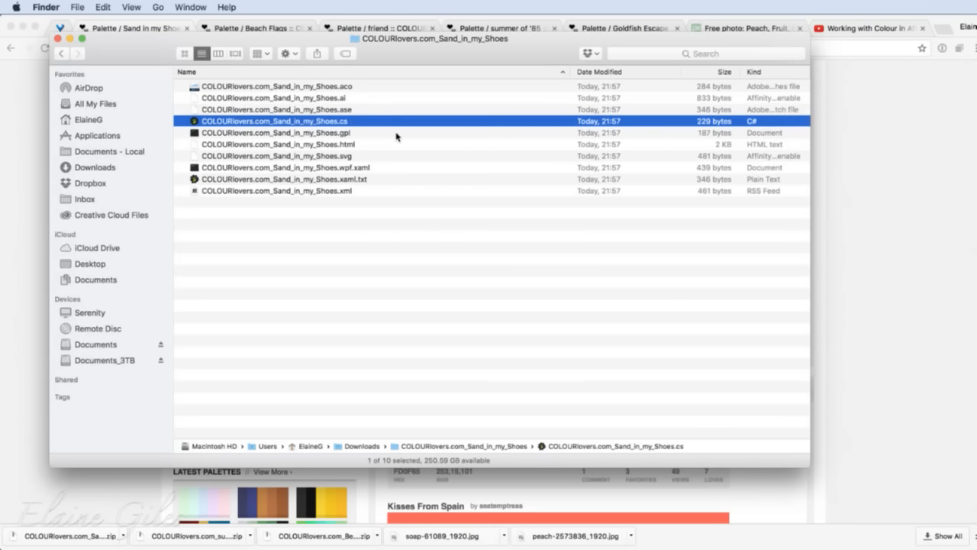
{"action": "key", "text": "Down"}
{"action": "key", "text": "Down"}
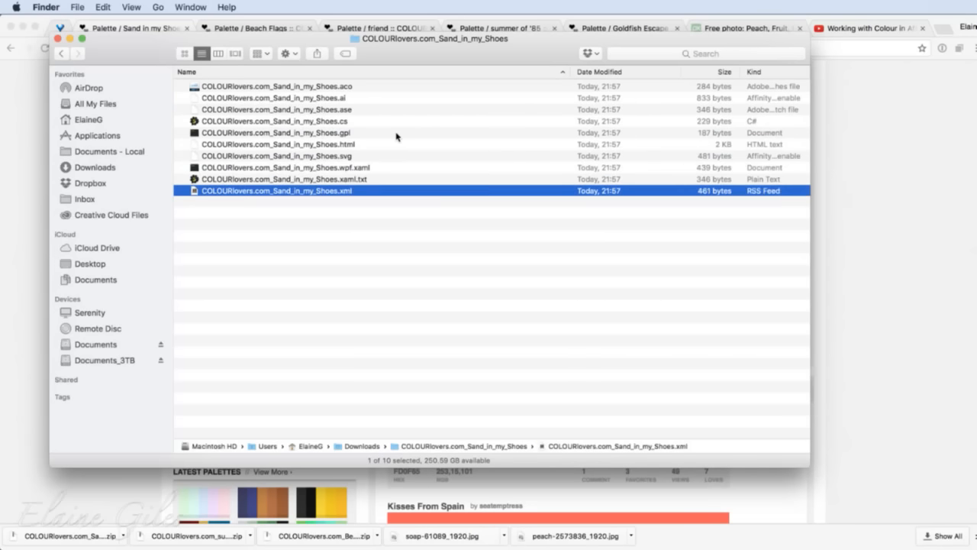
Step: Preview the HTML version of the Sand in my Shoes palette with its colour swatches
{"action": "key", "text": "Up"}
{"action": "key", "text": "Up"}
{"action": "key", "text": "Up"}
{"action": "key", "text": "Up"}
{"action": "key", "text": "space"}
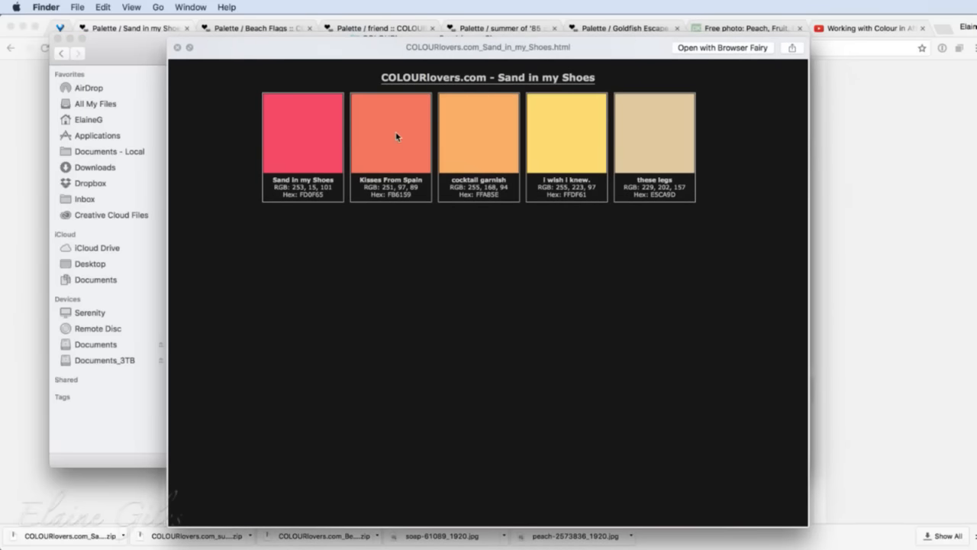
{"action": "key", "text": "space"}
Step: Preview the .xml and .xaml.txt versions of the palette to read their colour codes
{"action": "key", "text": "Down"}
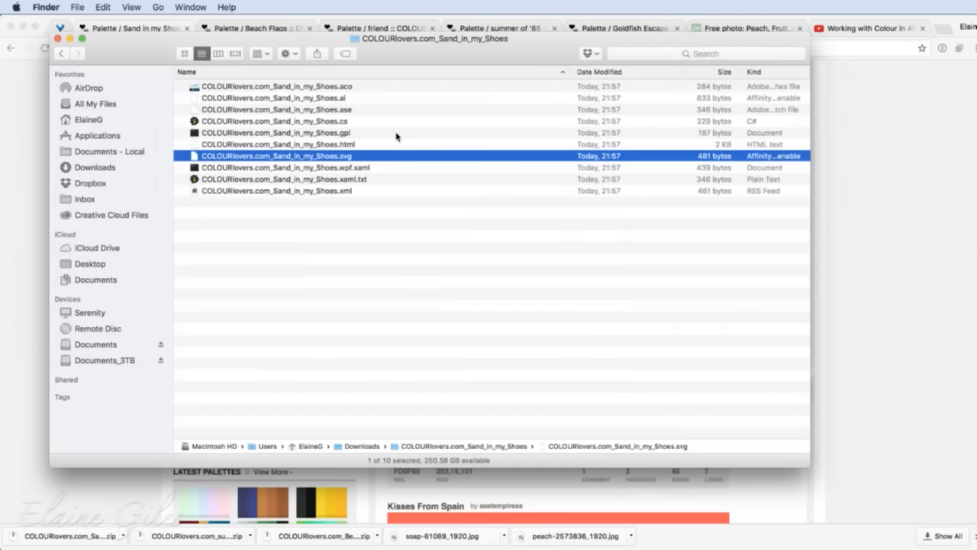
{"action": "key", "text": "Down"}
{"action": "key", "text": "Down"}
{"action": "key", "text": "Down"}
{"action": "key", "text": "space"}
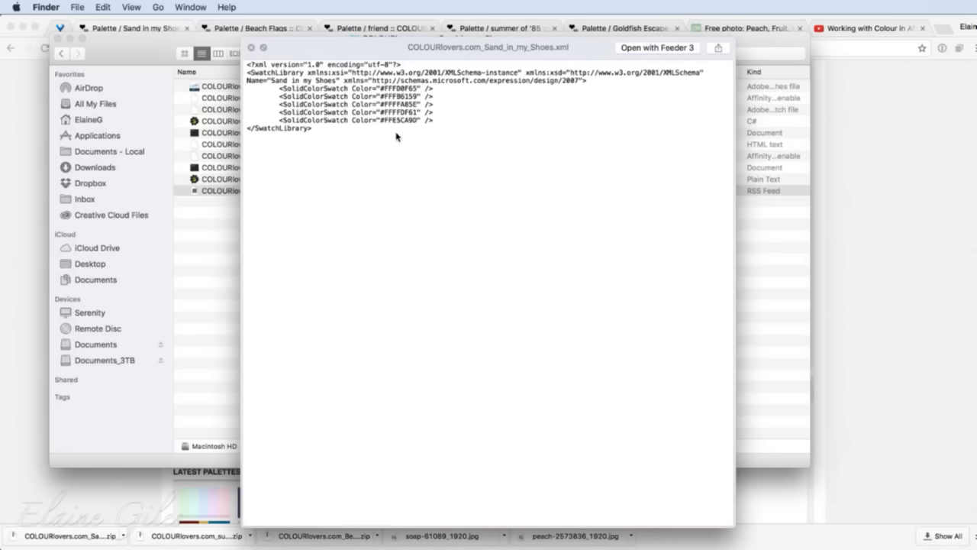
{"action": "key", "text": "Up"}
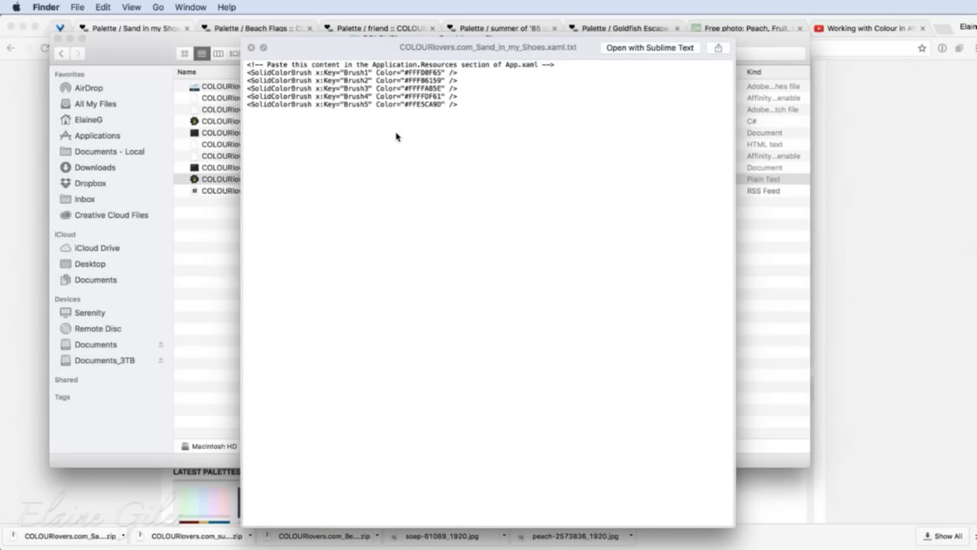
{"action": "key", "text": "space"}
Step: Point out the palette's .ase swatch file in the folder and close the Finder window
{"action": "key", "text": "Up"}
{"action": "key", "text": "Up"}
{"action": "key", "text": "Up"}
{"action": "key", "text": "Up"}
{"action": "key", "text": "Up"}
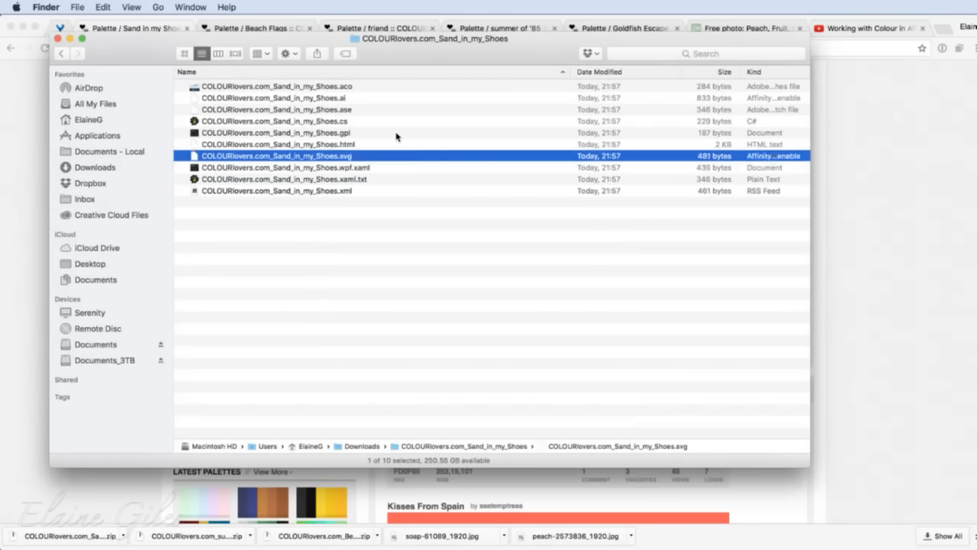
{"action": "key", "text": "Up"}
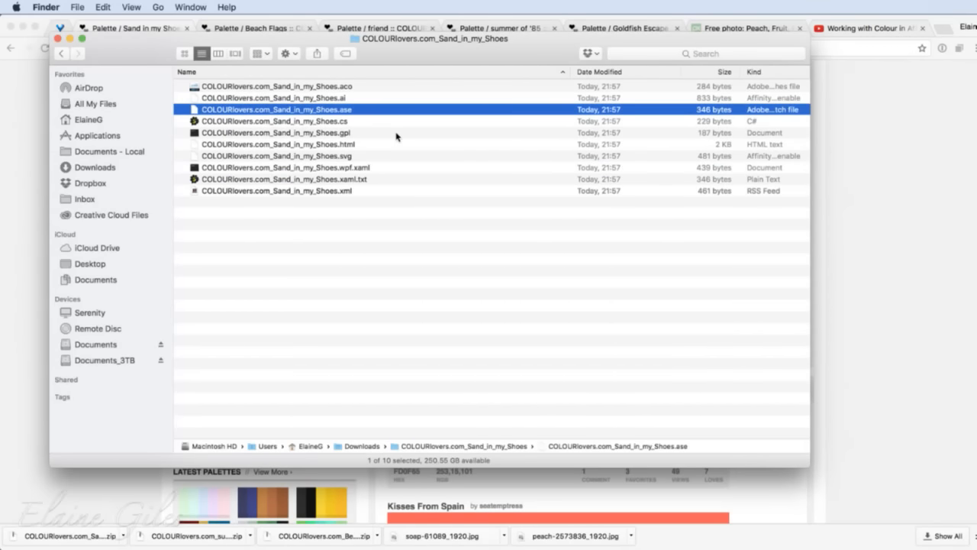
{"action": "key", "text": "super+w"}
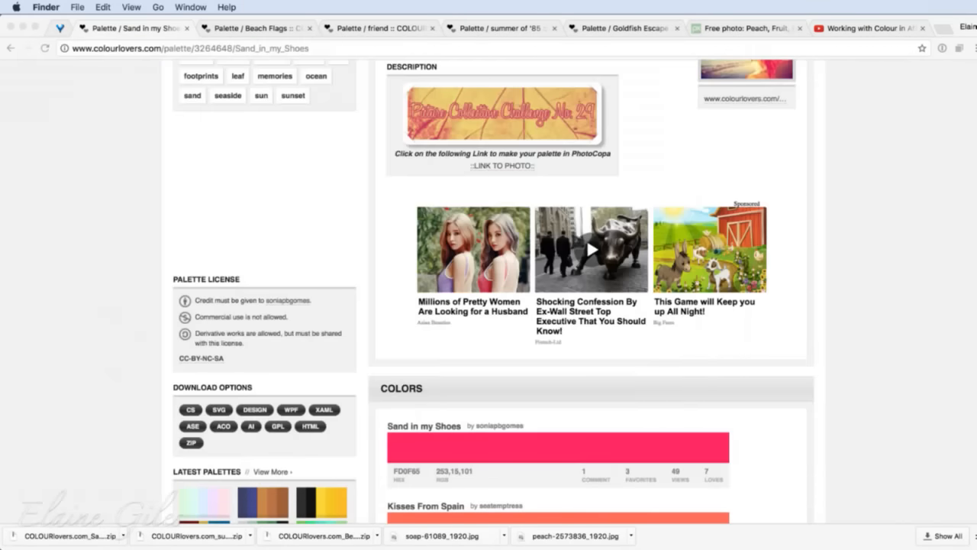
Step: Switch to Affinity Designer and import COLOURlovers.com_Sand_in_my_Shoes.ase from its folder in Downloads as a document palette
{"action": "left_click", "coordinate": [11, 27]}
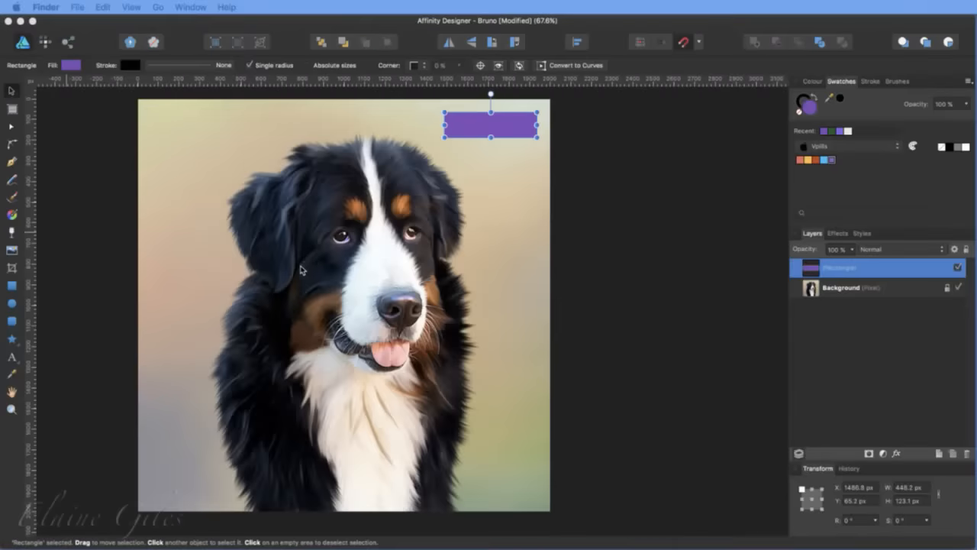
{"action": "left_click", "coordinate": [967, 81]}
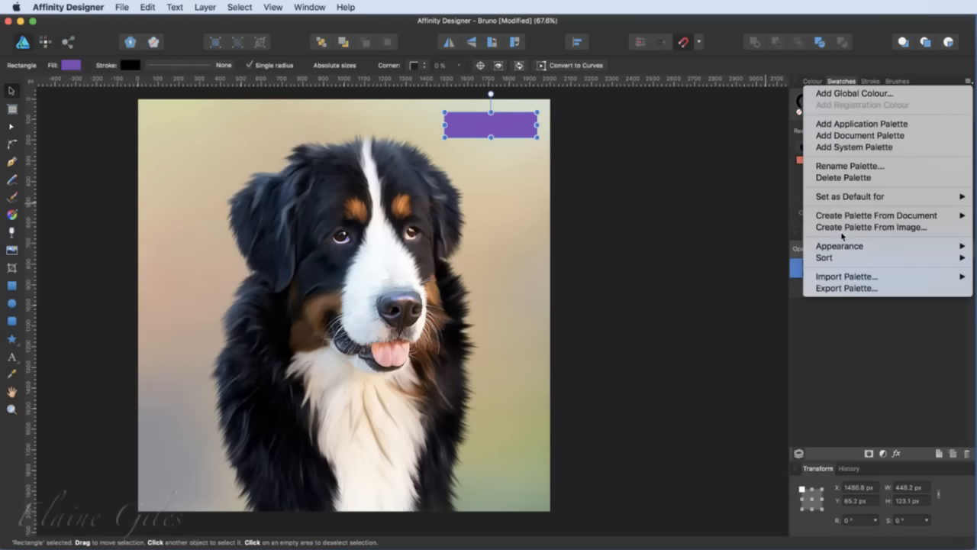
{"action": "mouse_move", "coordinate": [836, 278]}
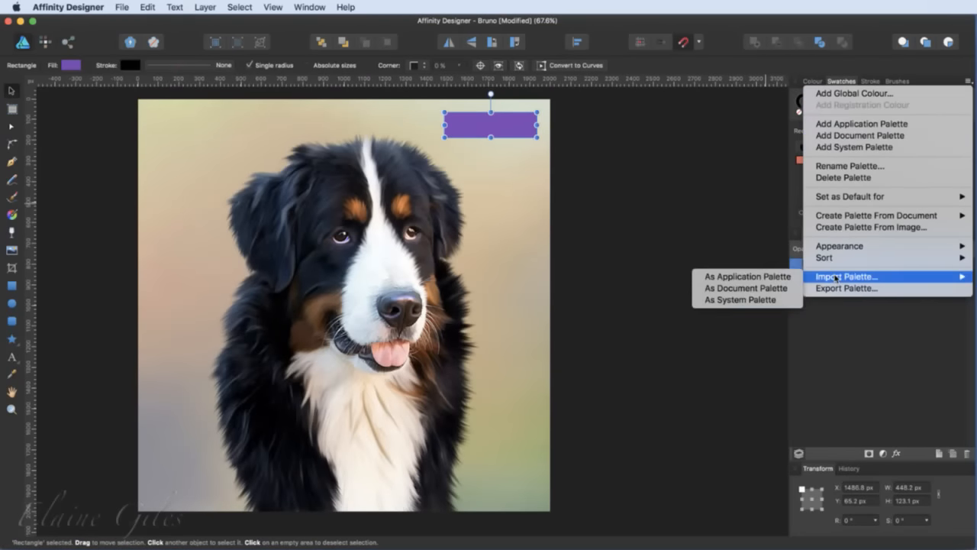
{"action": "left_click", "coordinate": [744, 288]}
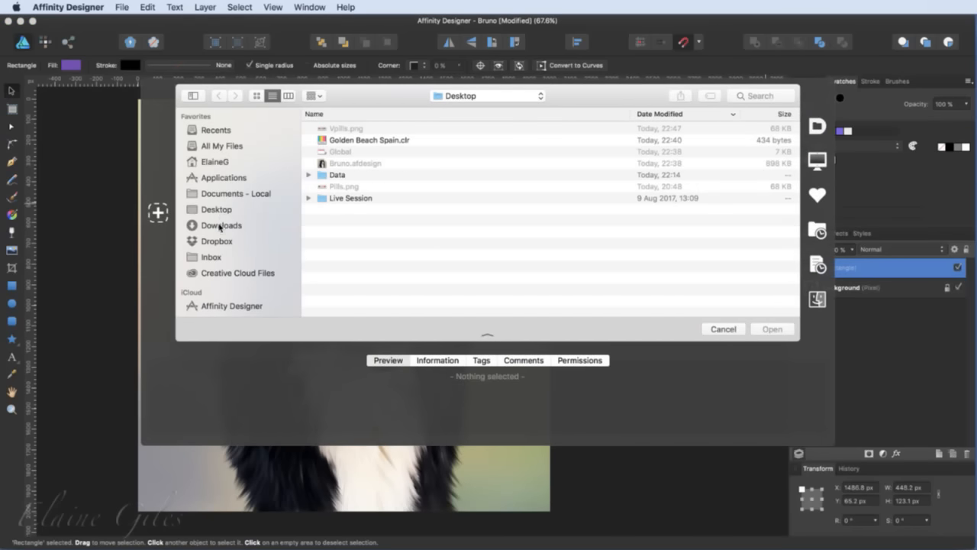
{"action": "left_click", "coordinate": [221, 226]}
{"action": "left_click", "coordinate": [373, 142]}
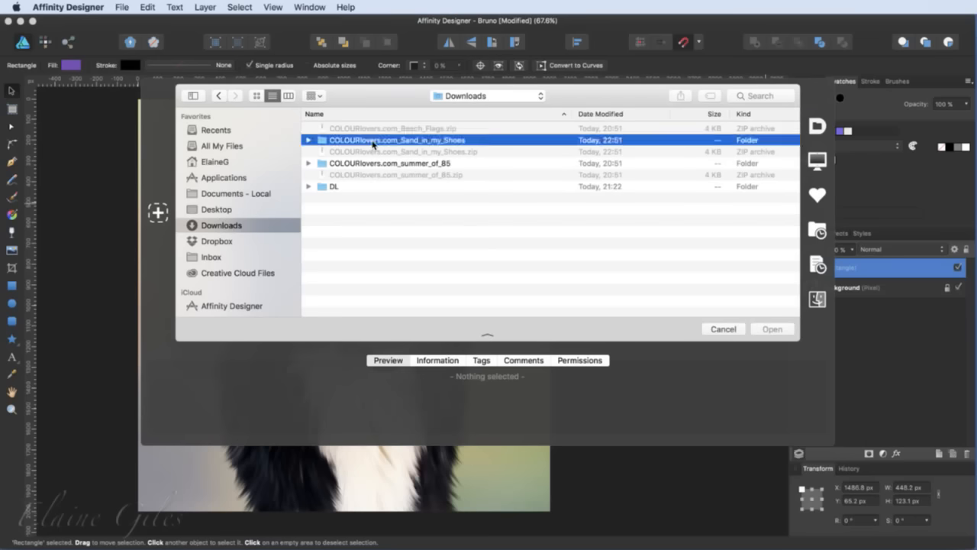
{"action": "double_click", "coordinate": [373, 141]}
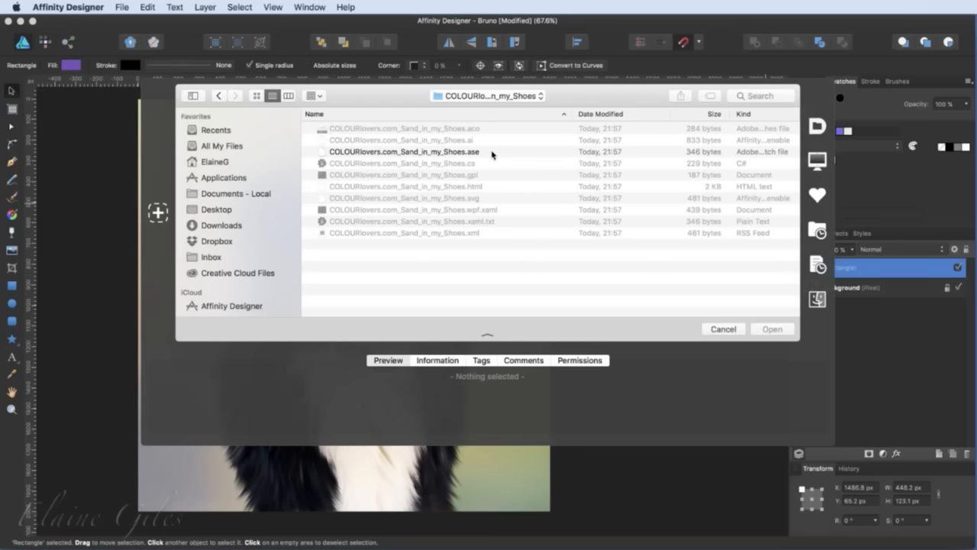
{"action": "left_click", "coordinate": [492, 153]}
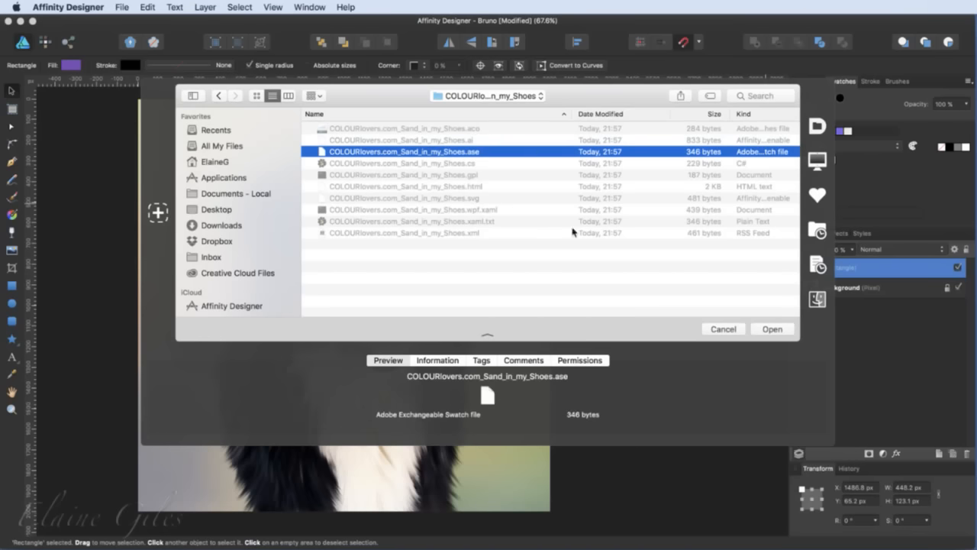
{"action": "left_click", "coordinate": [774, 329]}
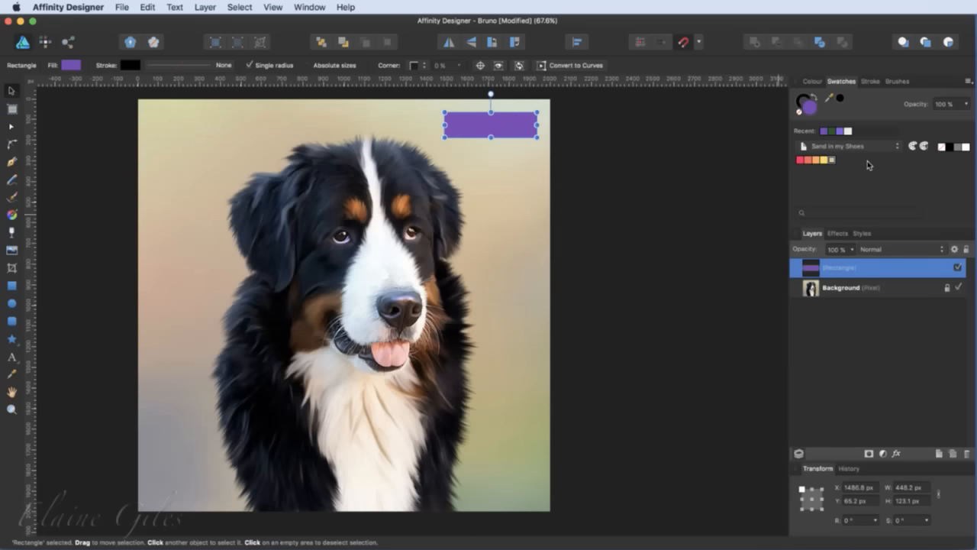
Step: Fill the selected rectangle with each of the five Sand in my Shoes swatches in turn, ending on the beige one
{"action": "left_click", "coordinate": [800, 161]}
{"action": "left_click", "coordinate": [808, 160]}
{"action": "left_click", "coordinate": [815, 160]}
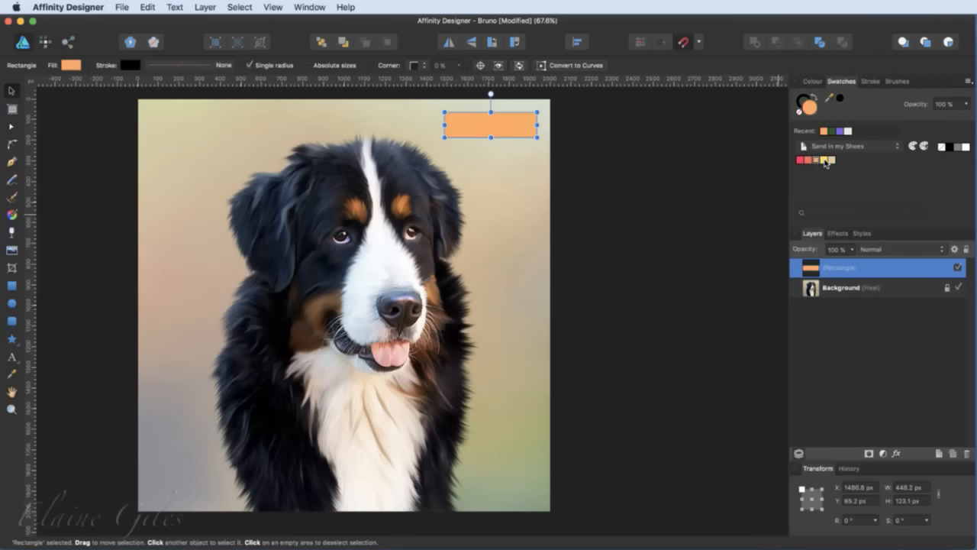
{"action": "left_click", "coordinate": [824, 160]}
{"action": "left_click", "coordinate": [831, 160]}
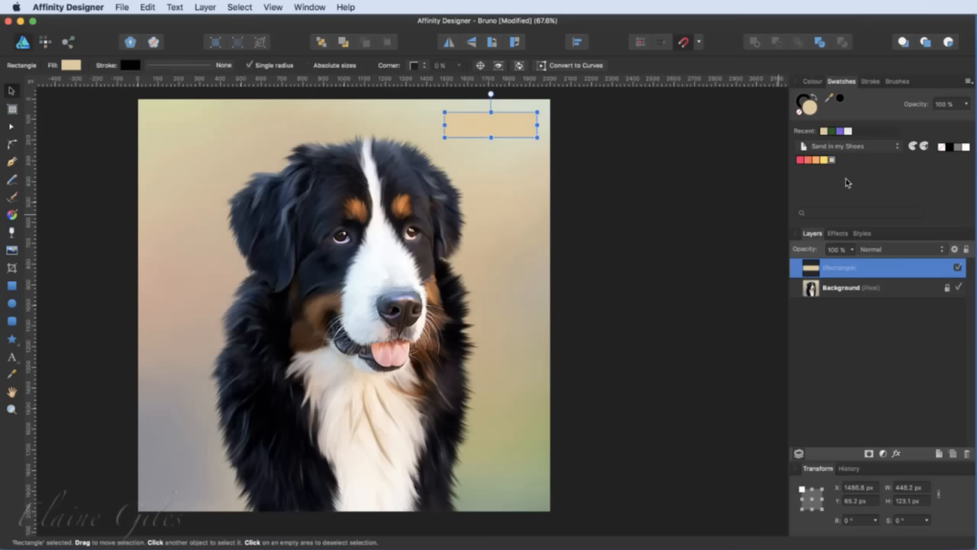
{"action": "key", "text": "super+Tab"}
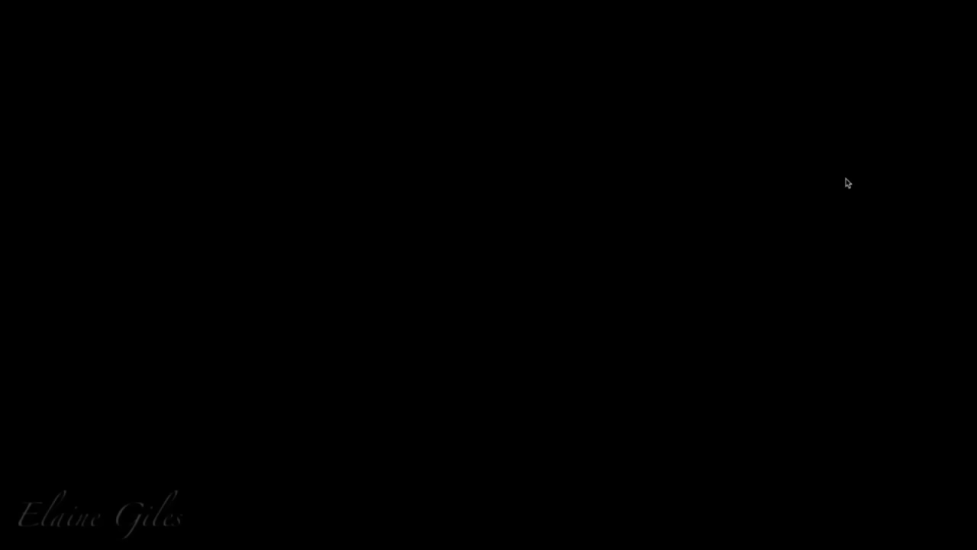
{"action": "key", "text": "Right"}
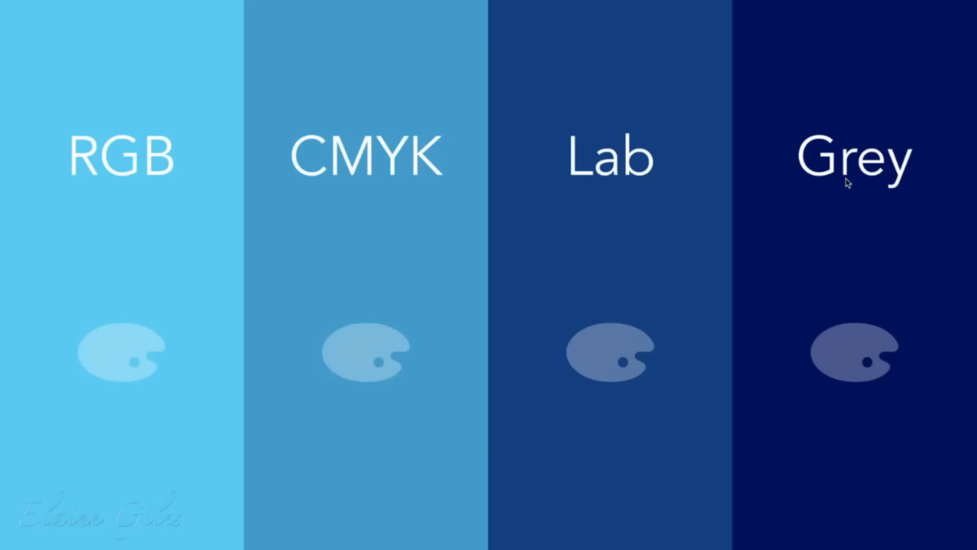